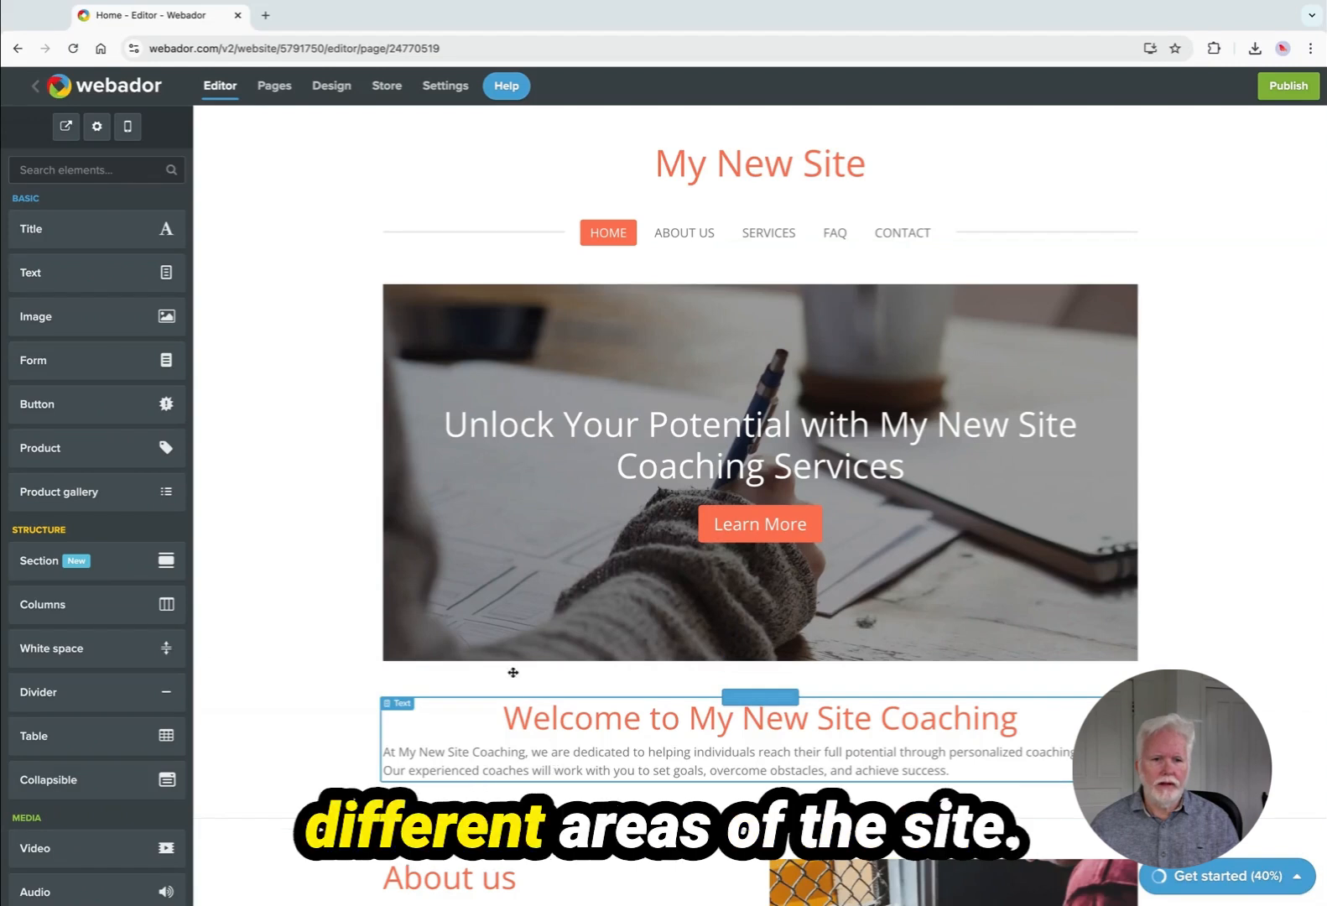
scroll(475, 636, "down", 5)
scroll(474, 636, "down", 5)
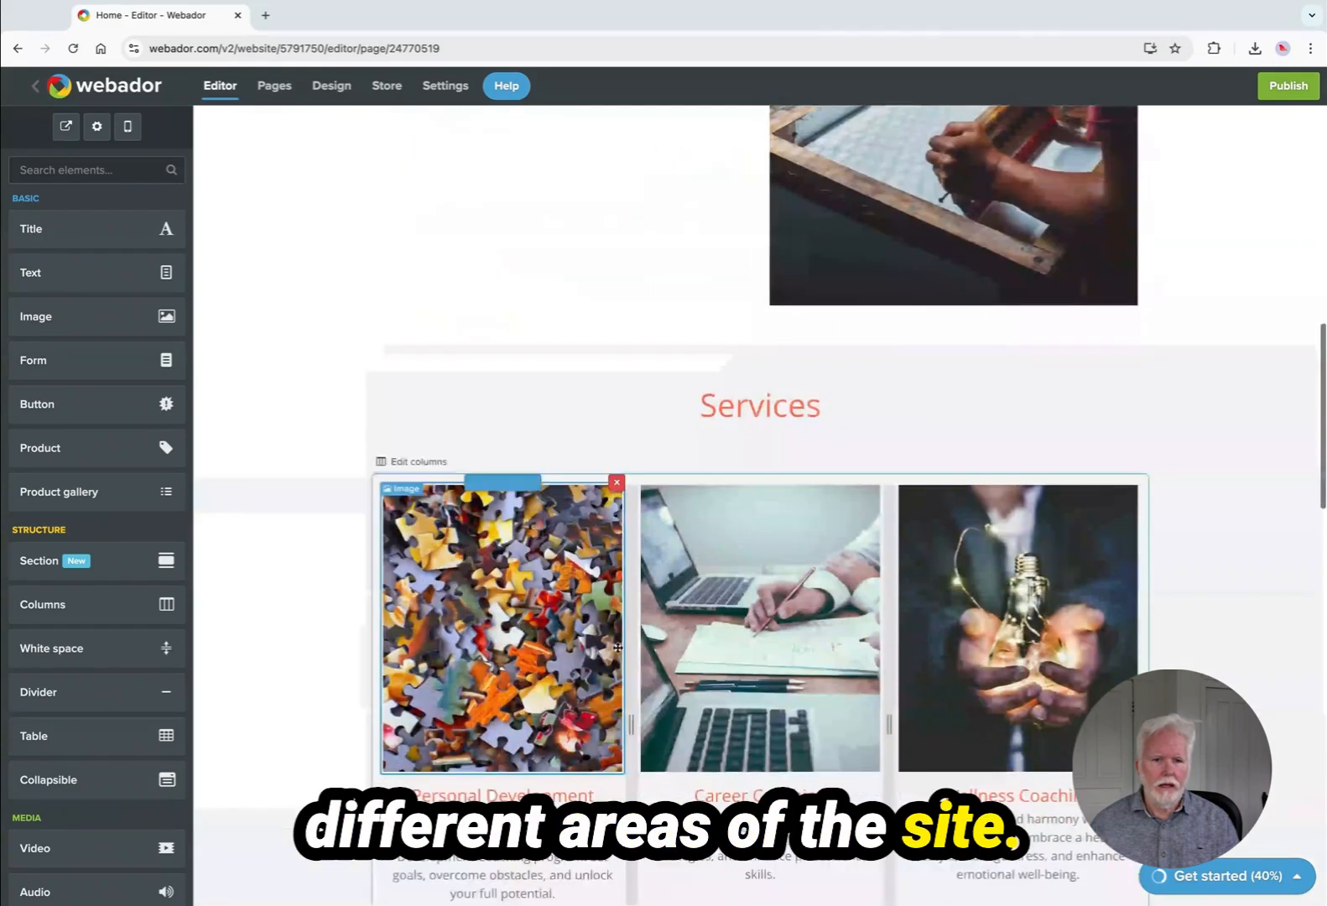
scroll(480, 435, "up", 5)
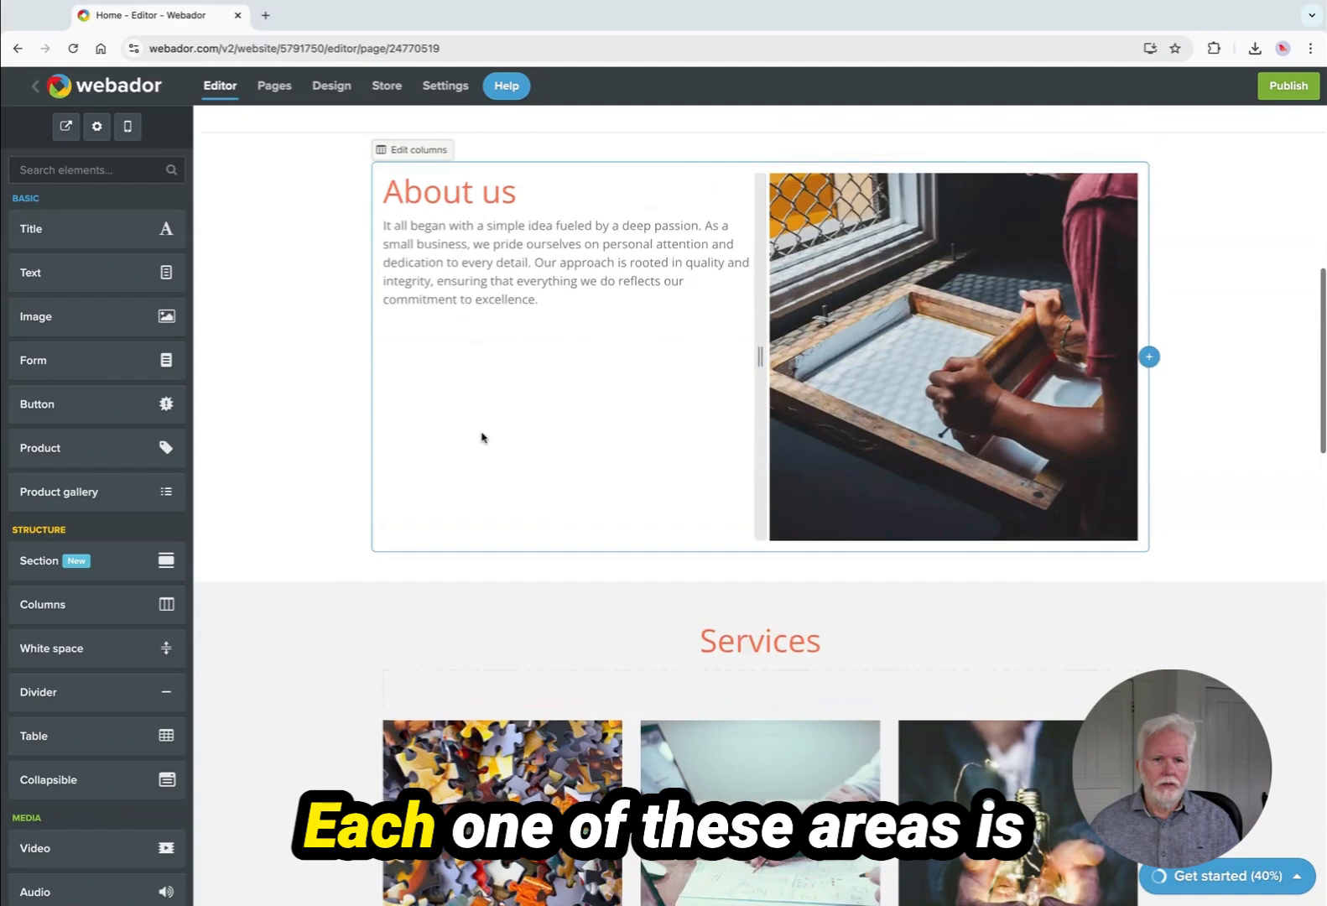
scroll(483, 437, "up", 5)
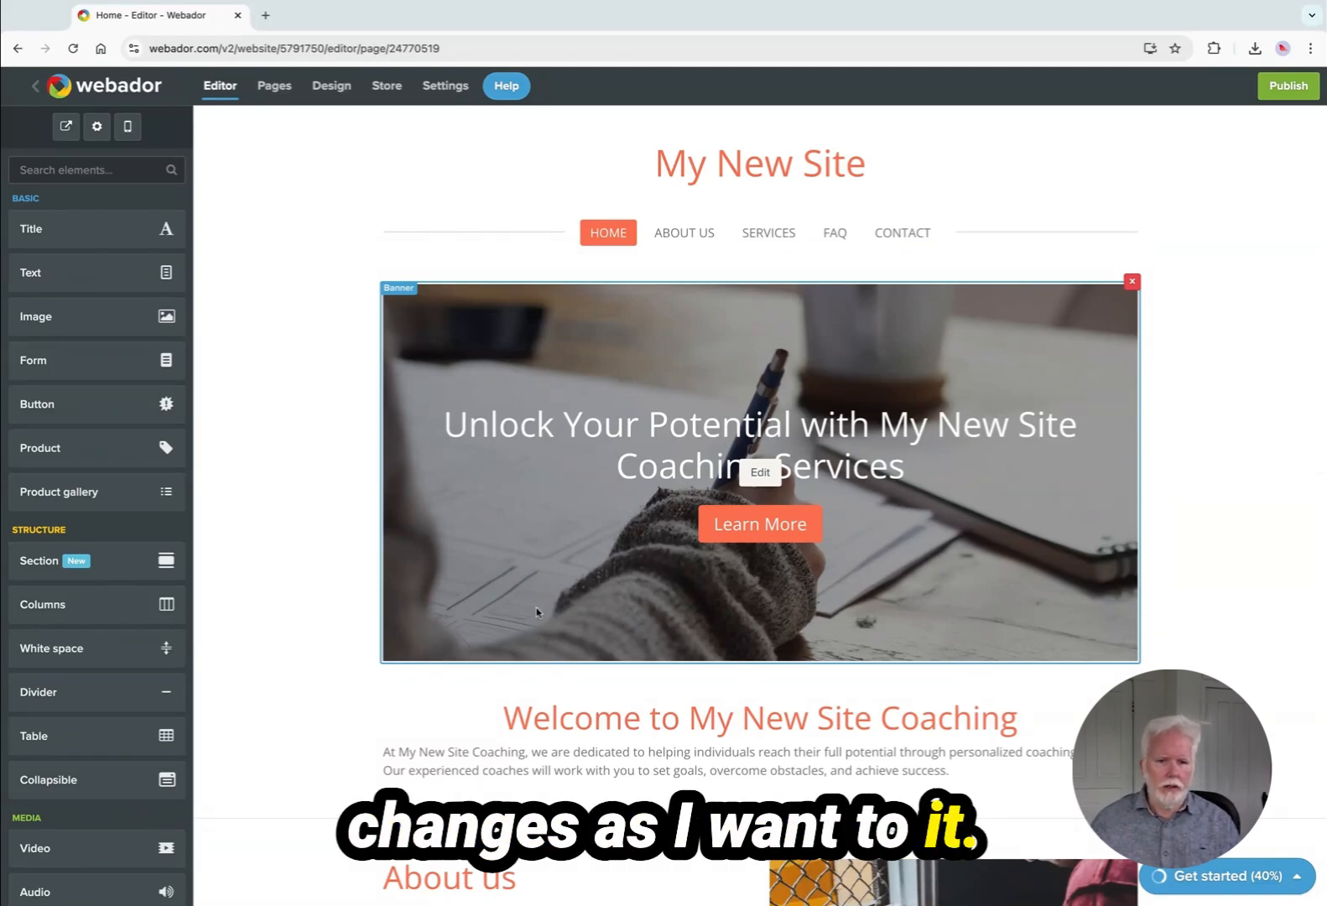
Replace "At My New Site Coaching" in the paragraph under the welcome heading with "Here is where we start working.".
scroll(536, 607, "down", 2)
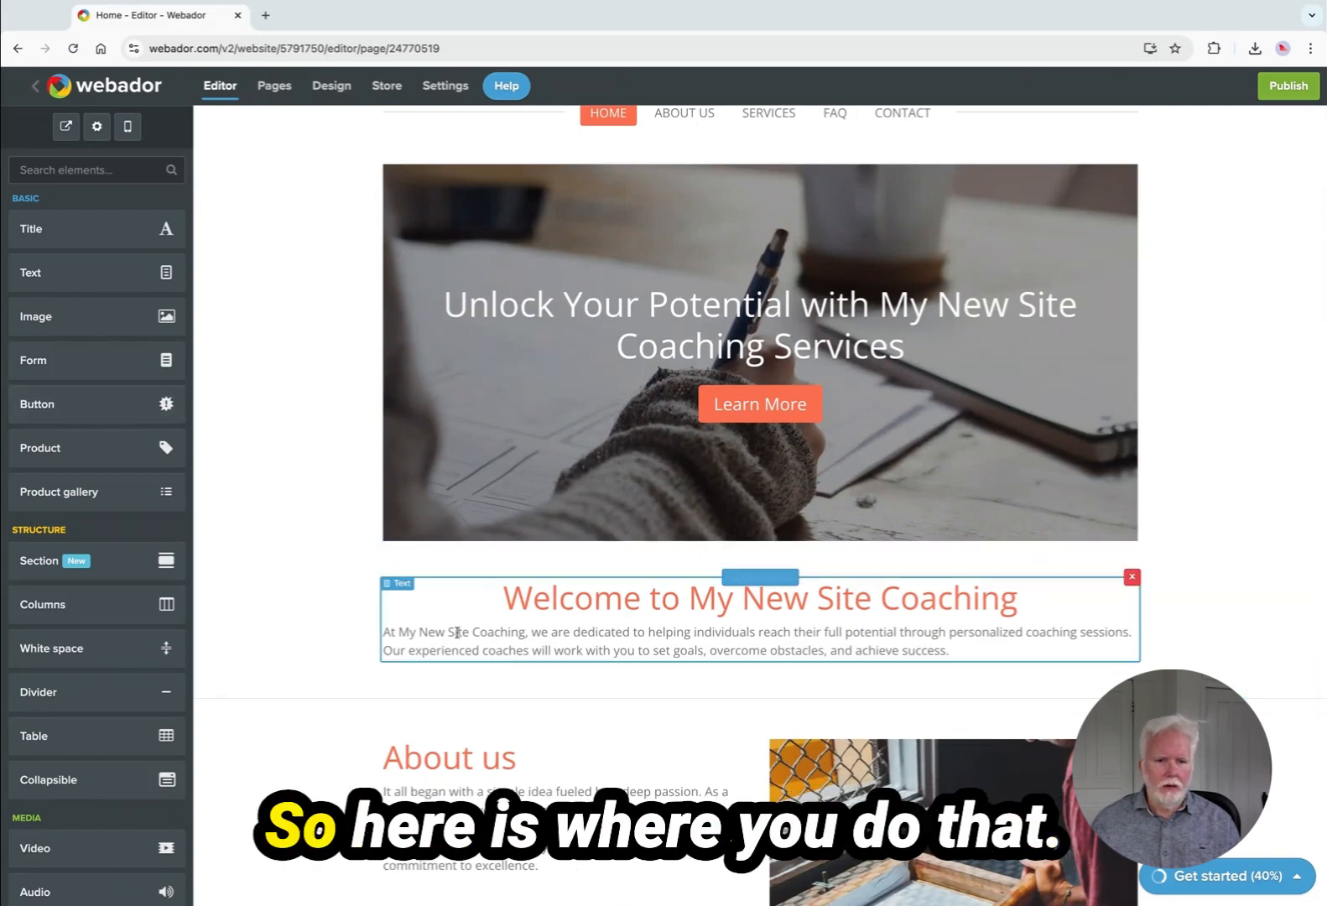
left_click(406, 593)
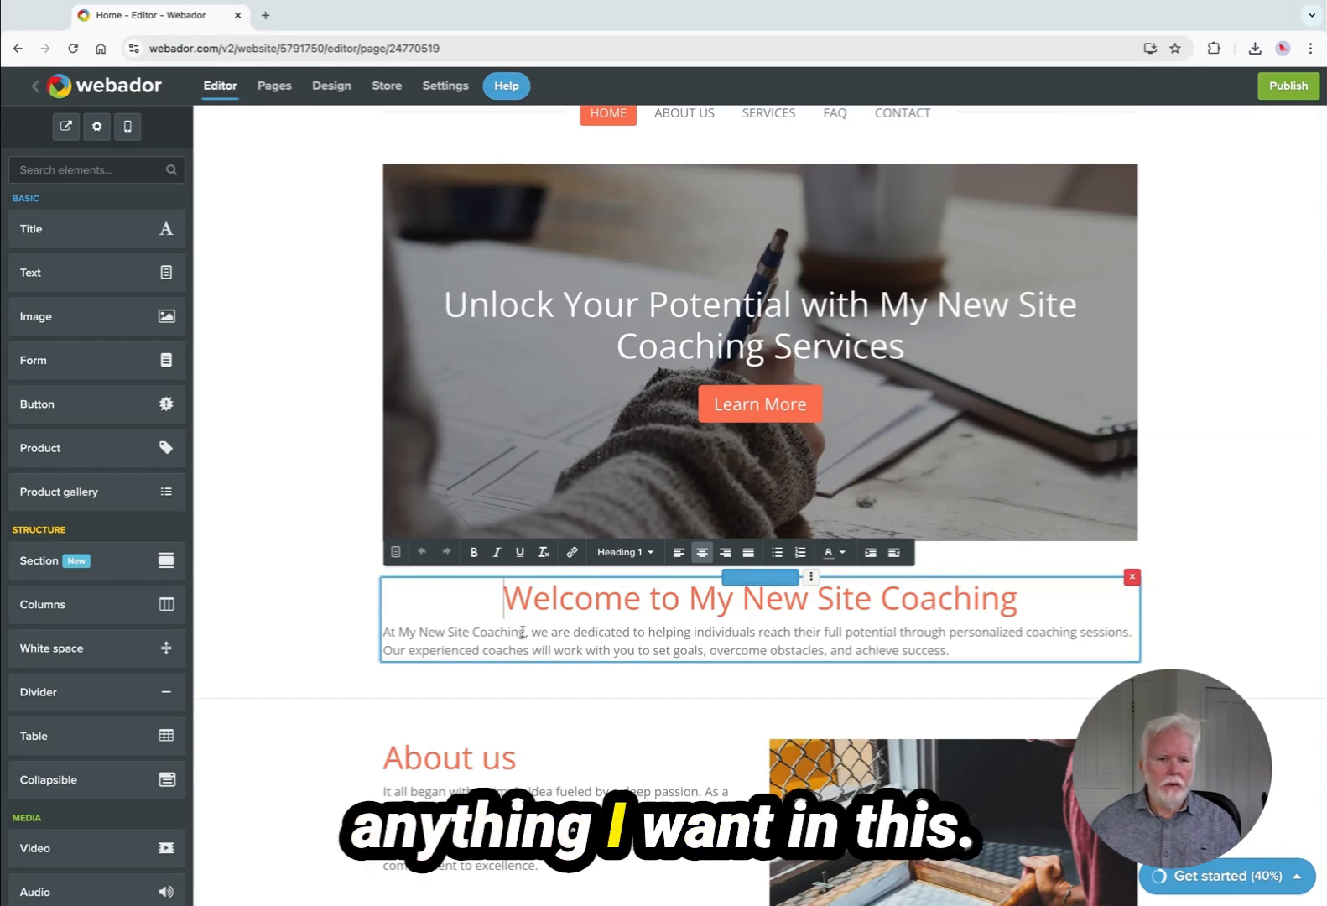
left_click_drag(523, 631, 397, 625)
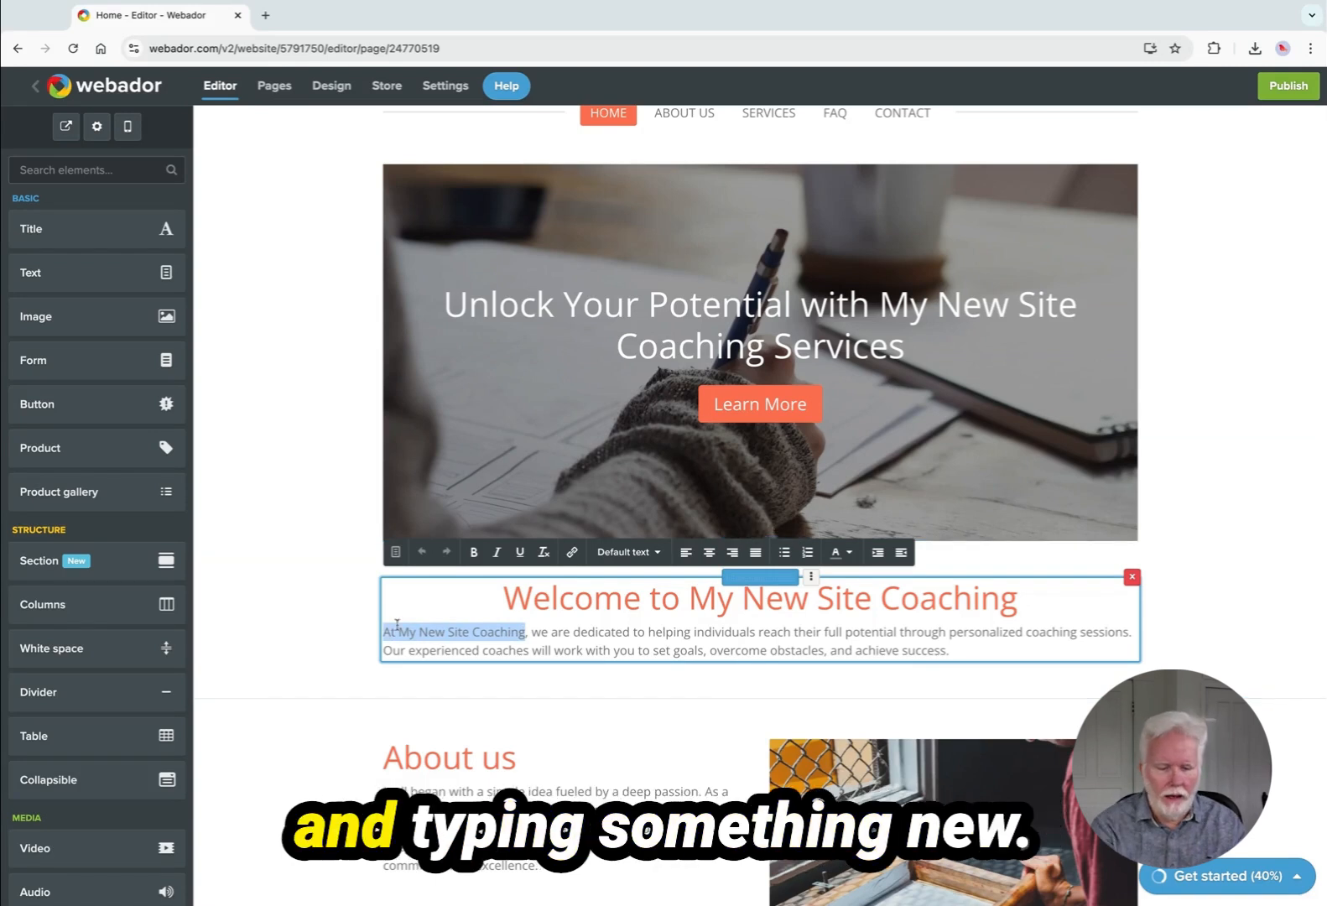
type("her")
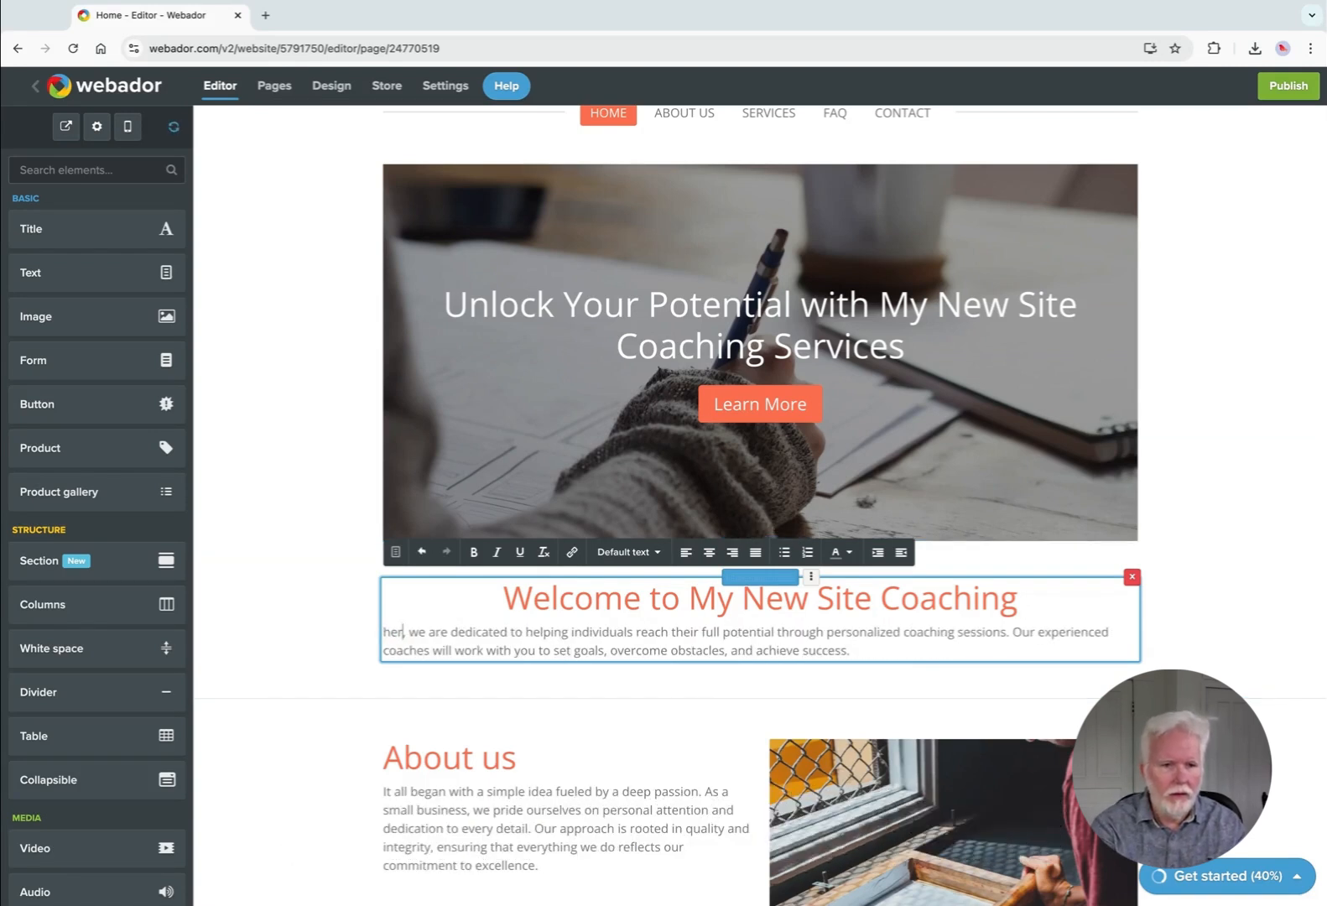
type("e")
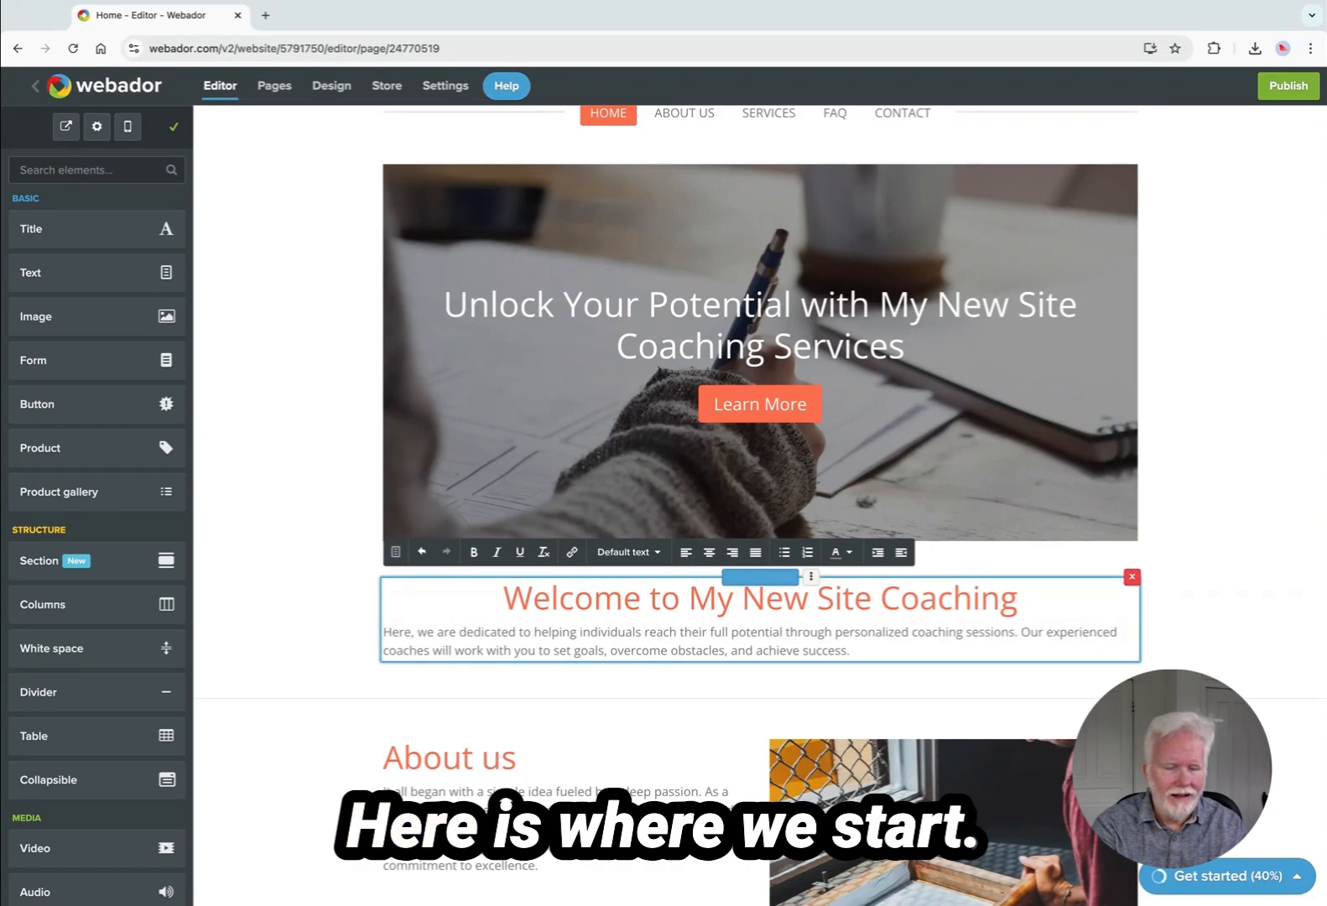
type(" is whe")
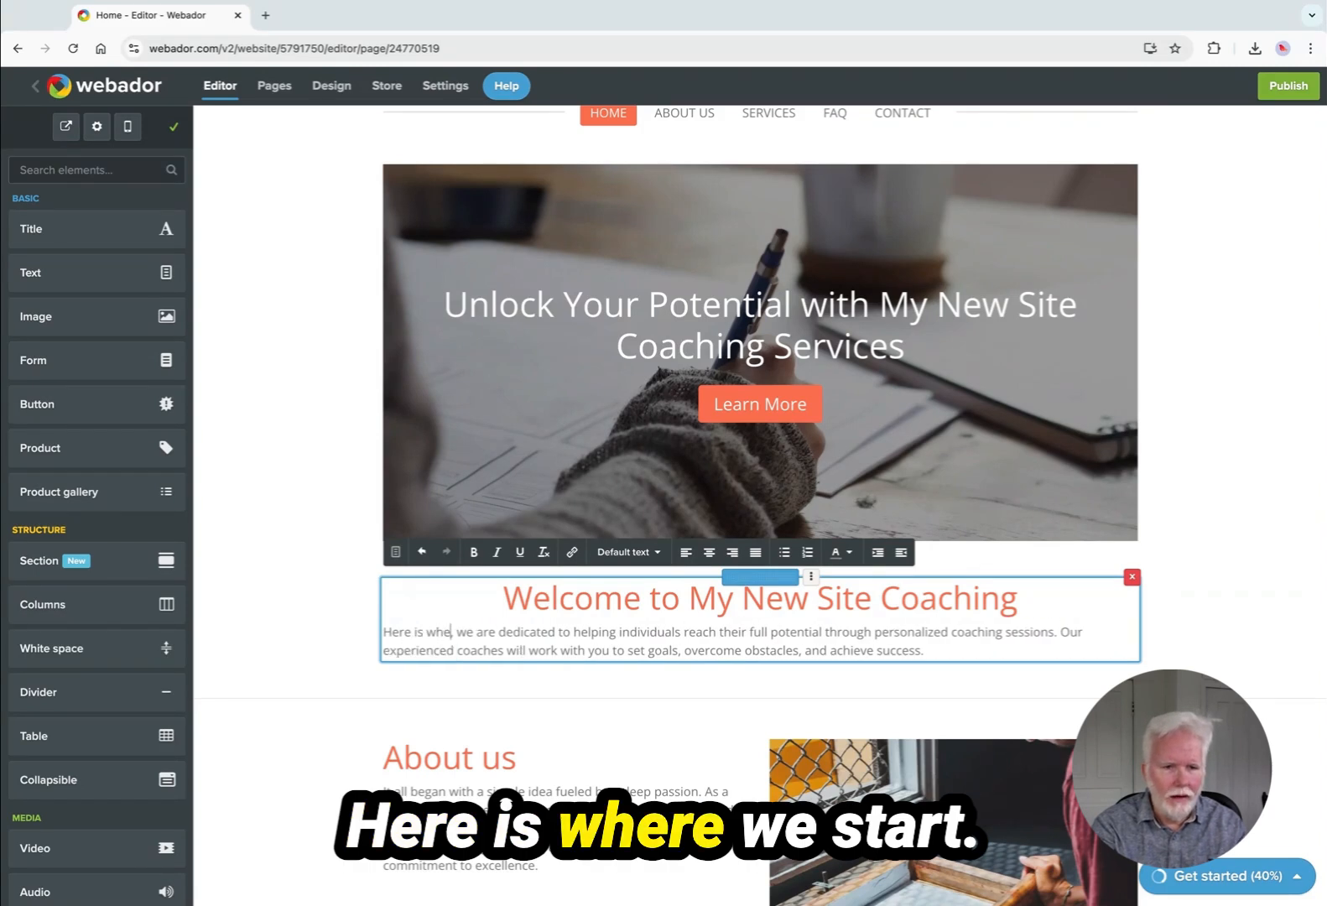
type("re we start working.")
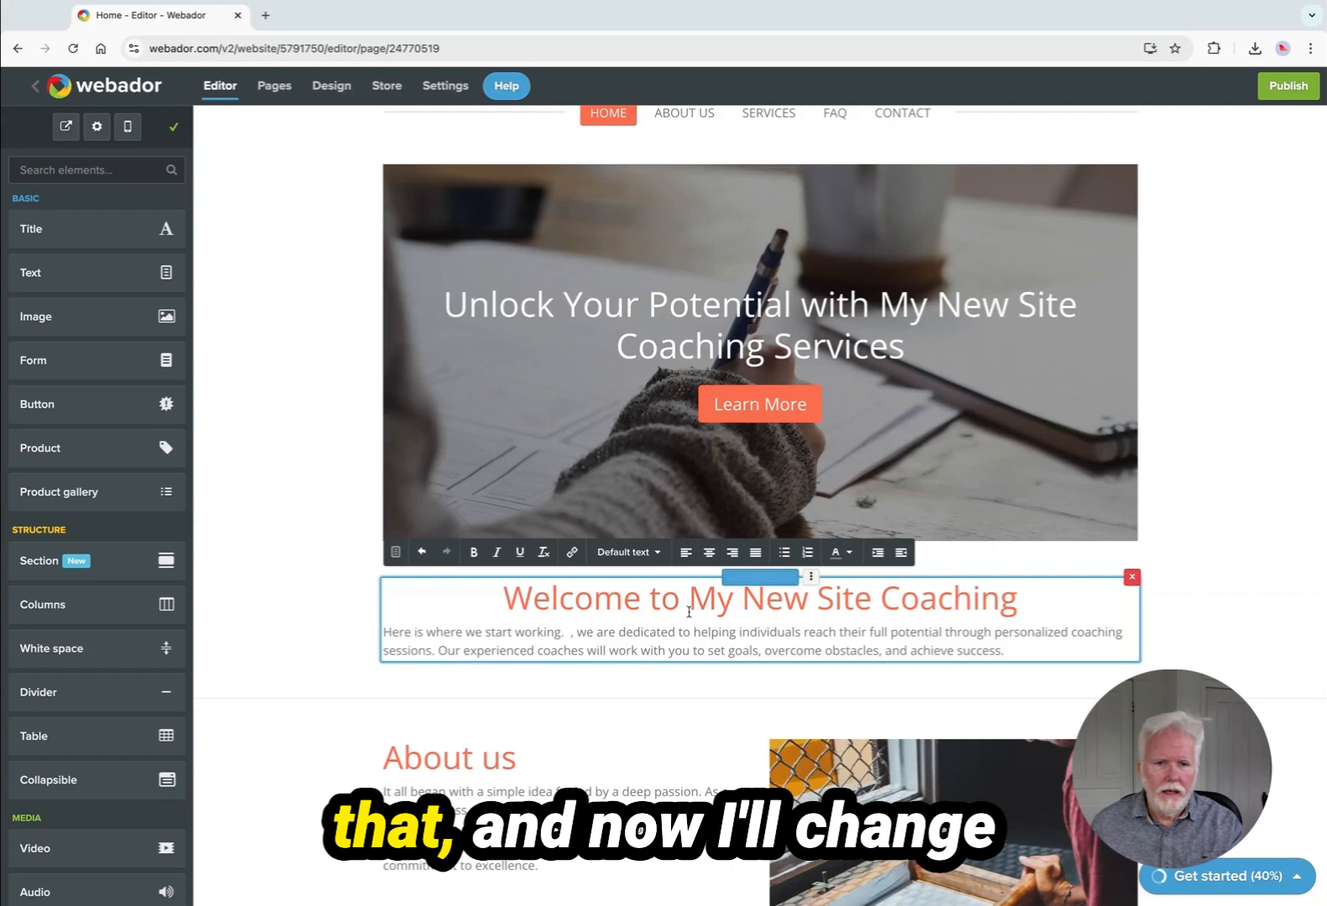
Delete the word "New" from the "Welcome to My New Site Coaching" heading.
left_click(749, 601)
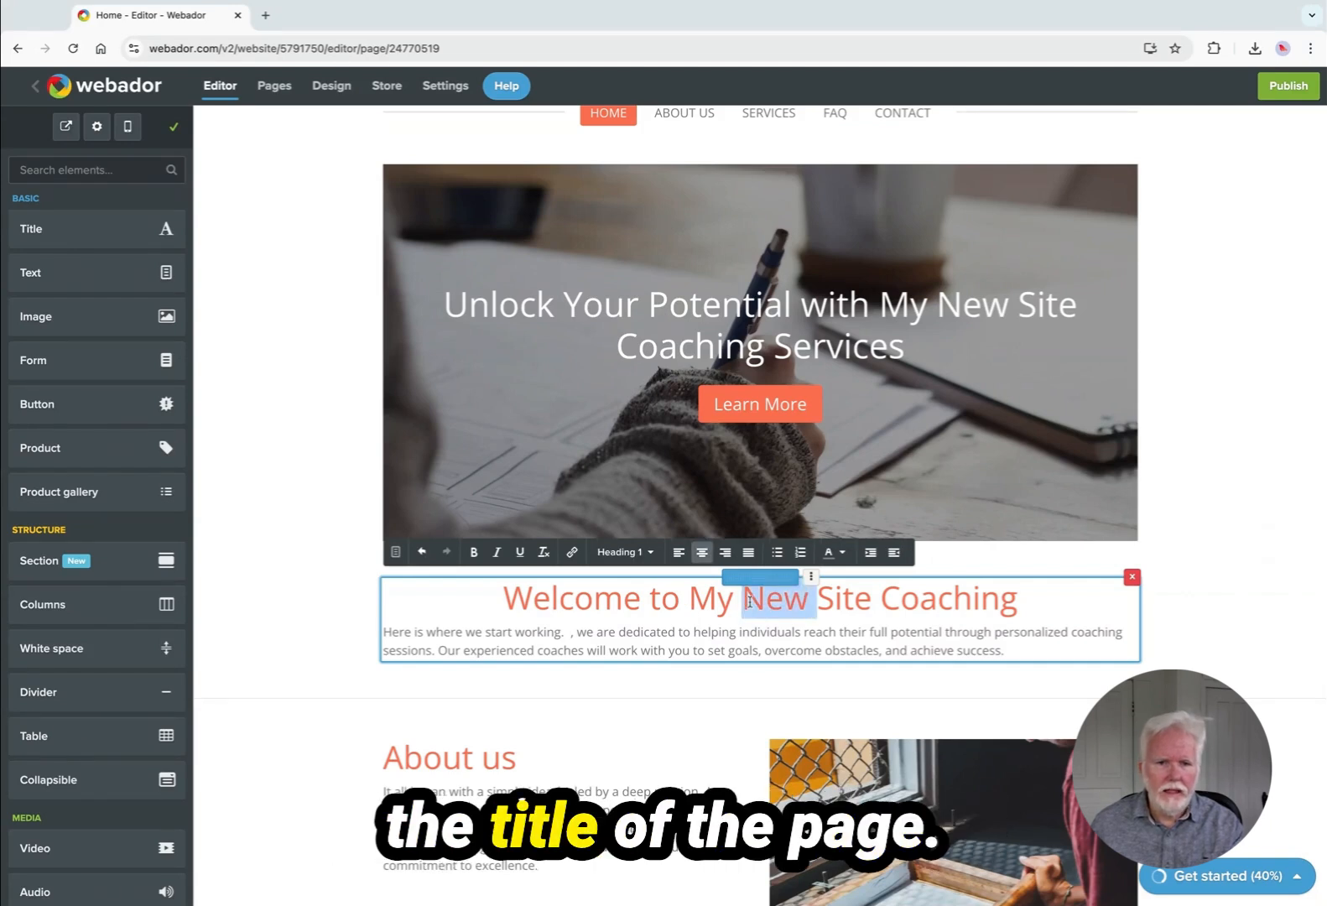
key("shift+Left")
key("shift+Left")
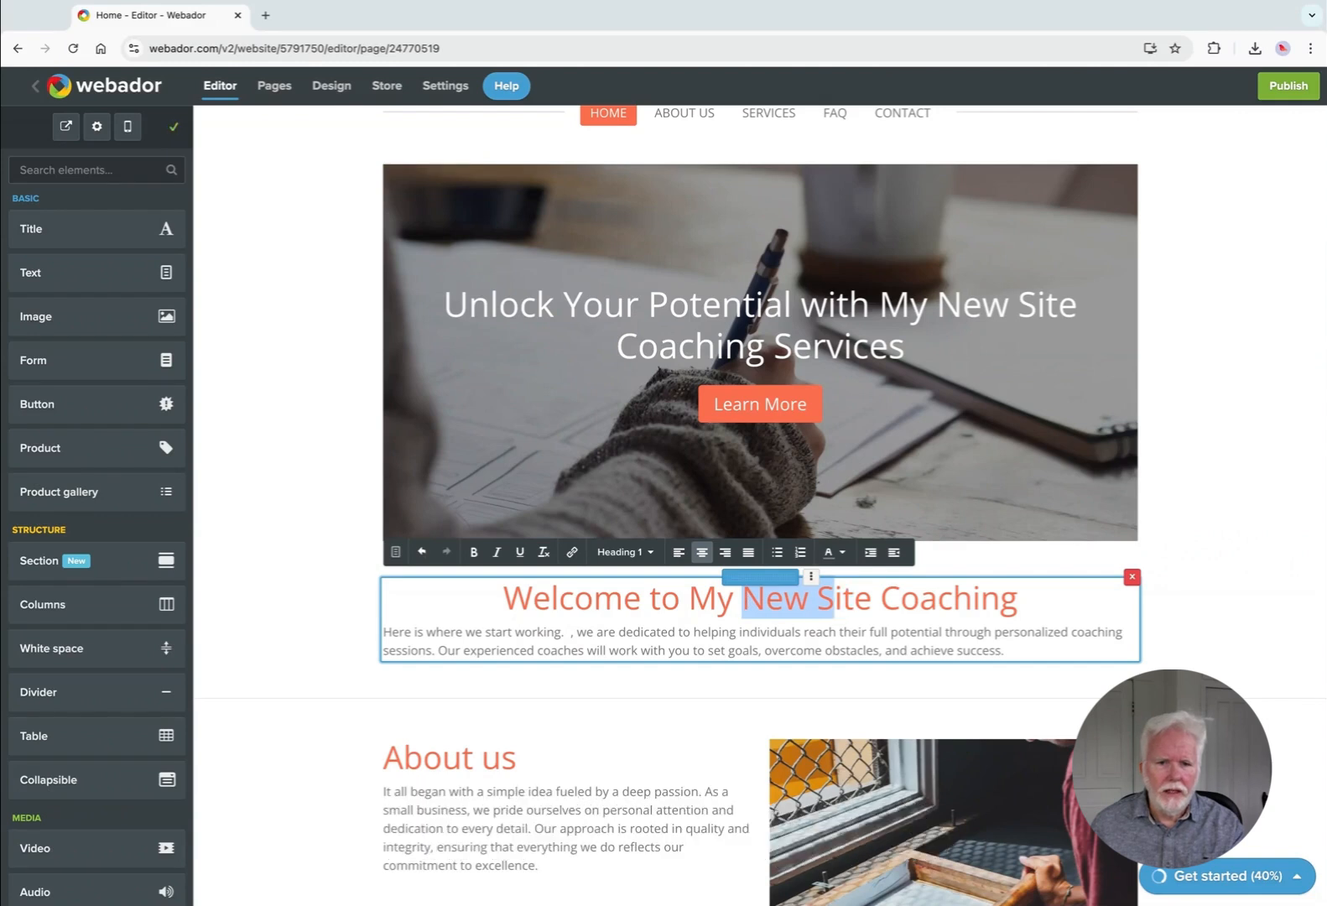
key("BackSpace")
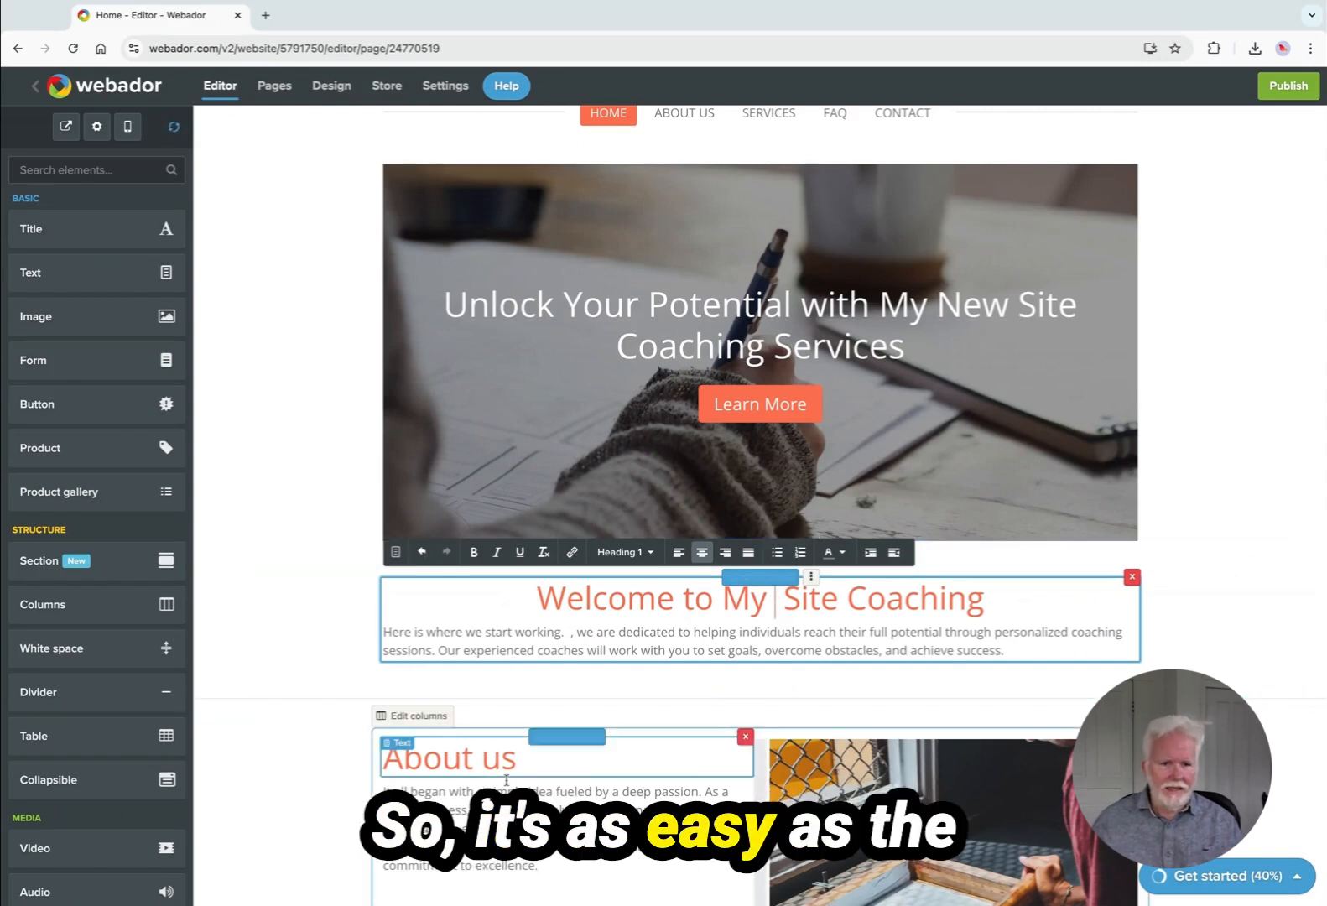
Look through the page sections and the list of structure, media, interactive and extra elements that can be added.
scroll(459, 752, "down", 2)
scroll(459, 752, "down", 5)
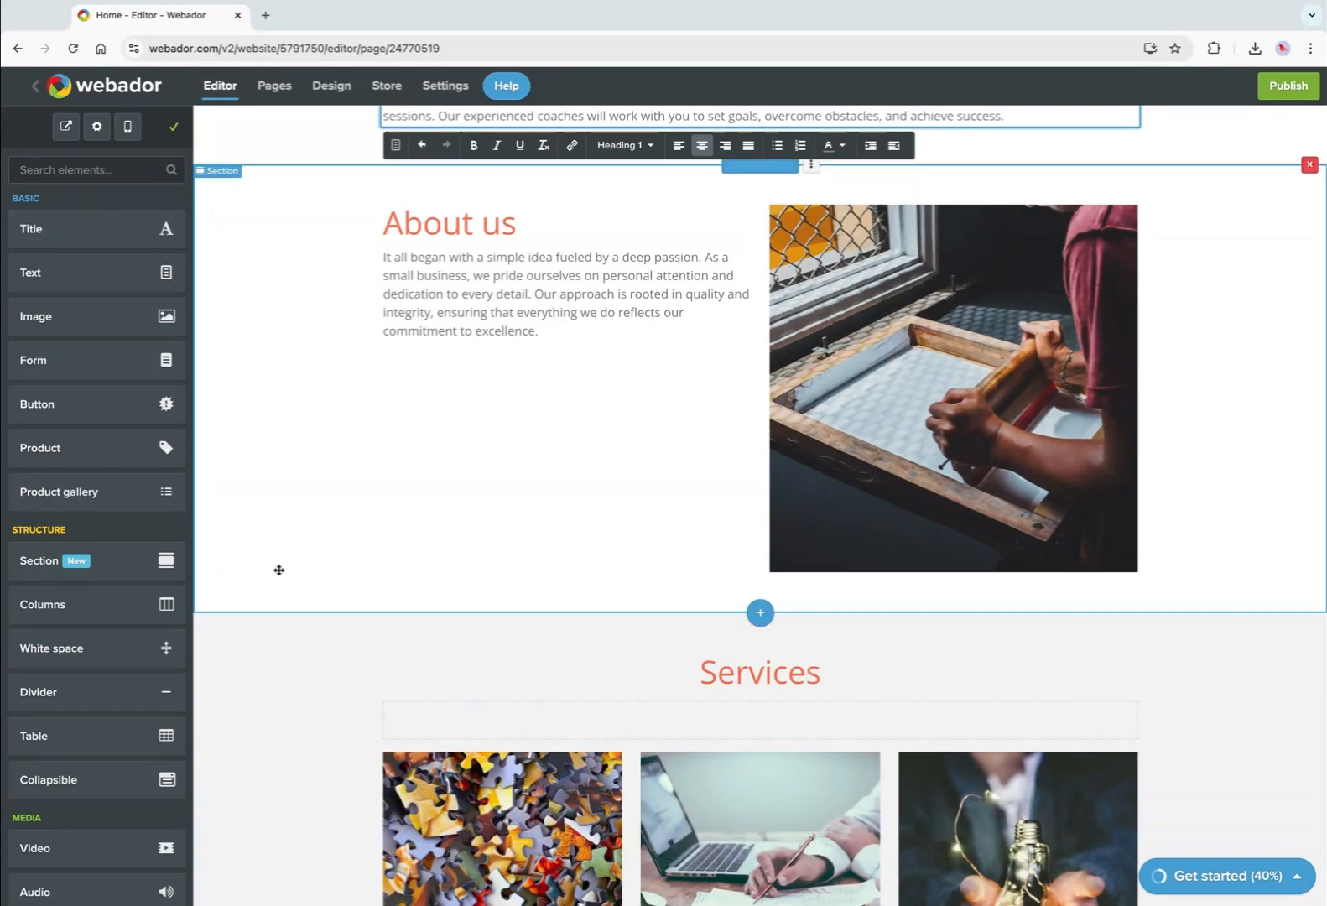
scroll(89, 506, "down", 3)
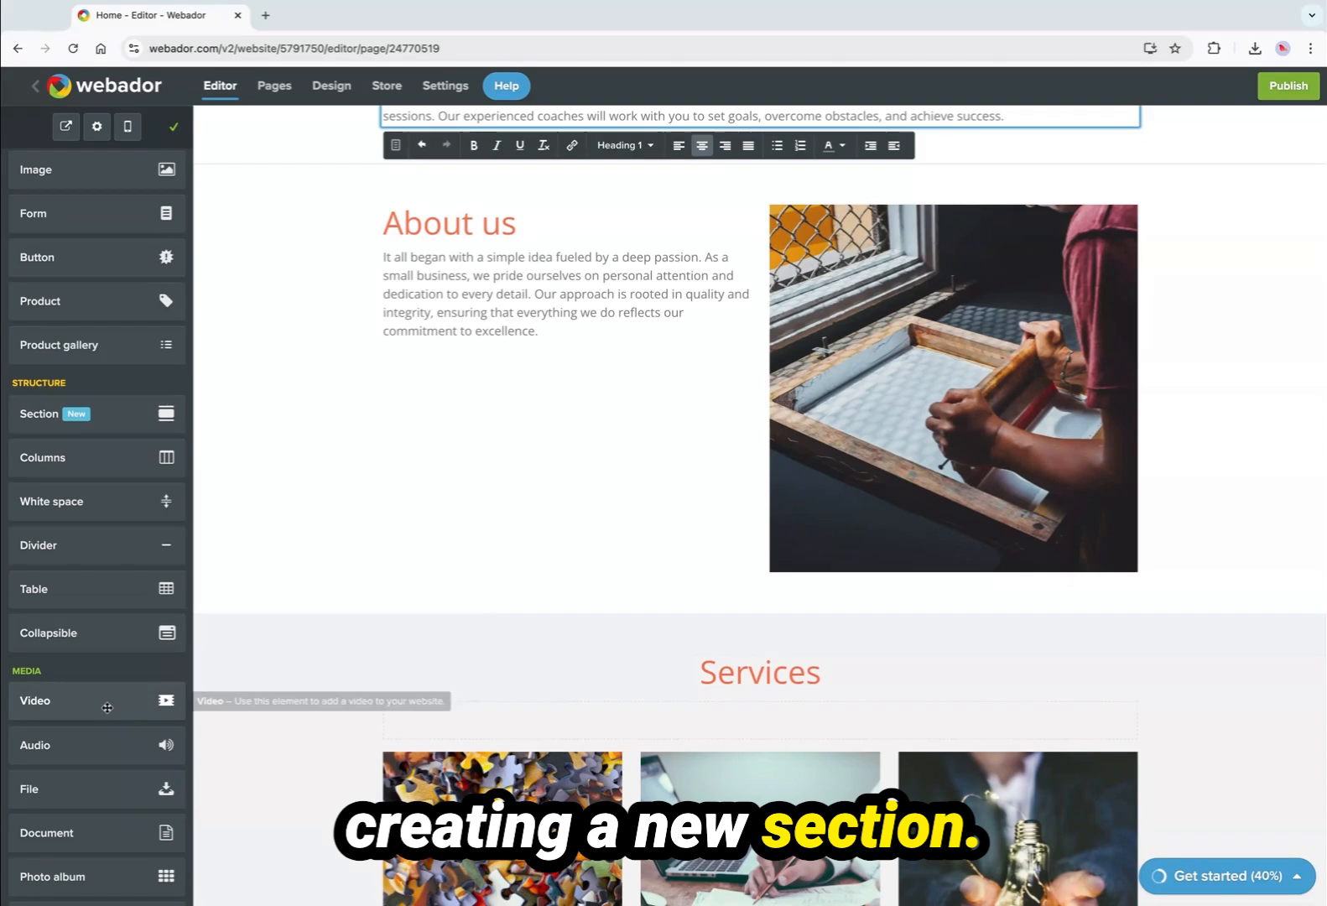
scroll(108, 707, "down", 3)
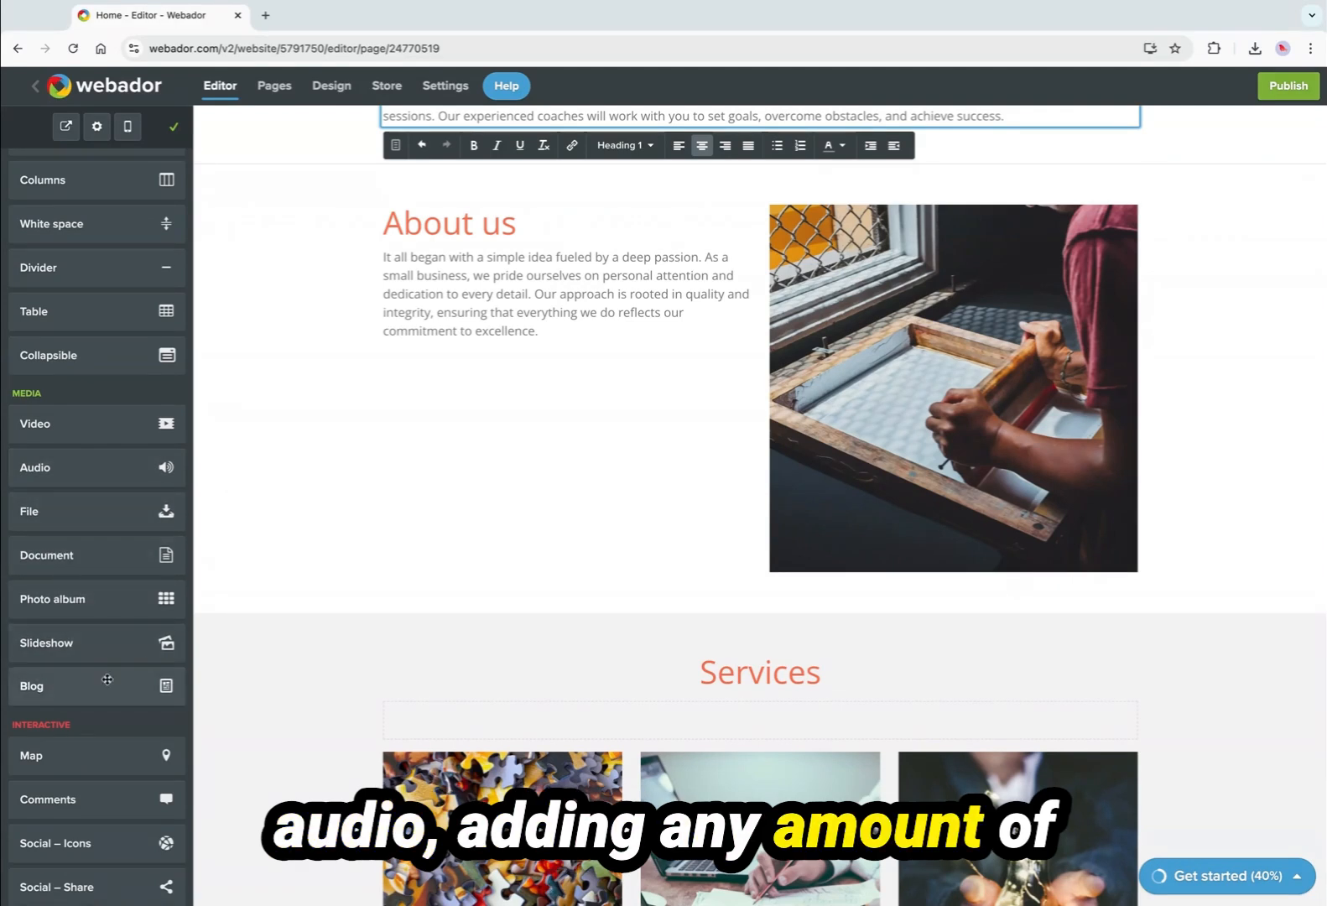
scroll(92, 726, "down", 1)
scroll(92, 722, "down", 1)
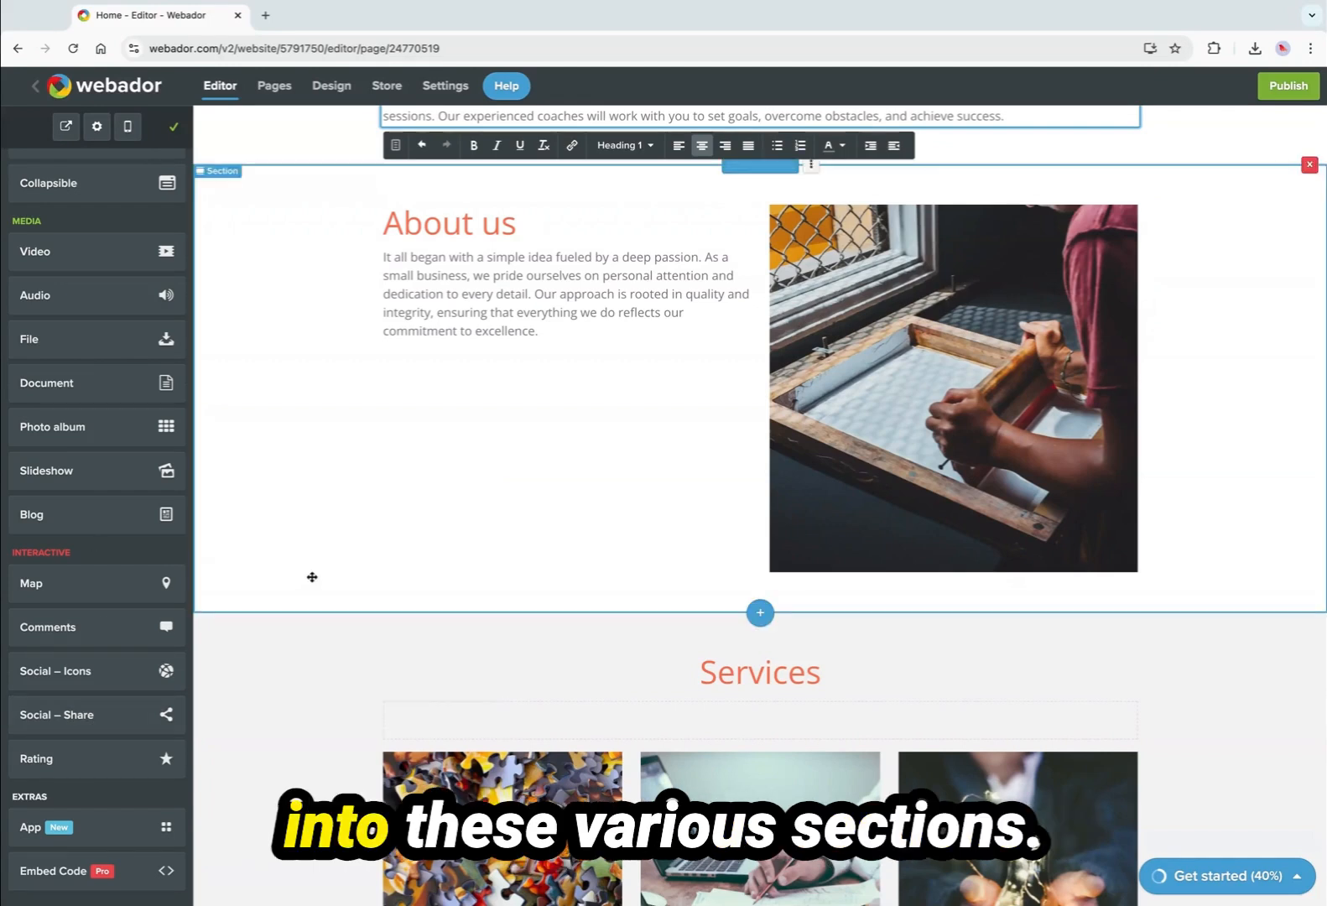
scroll(313, 578, "up", 8)
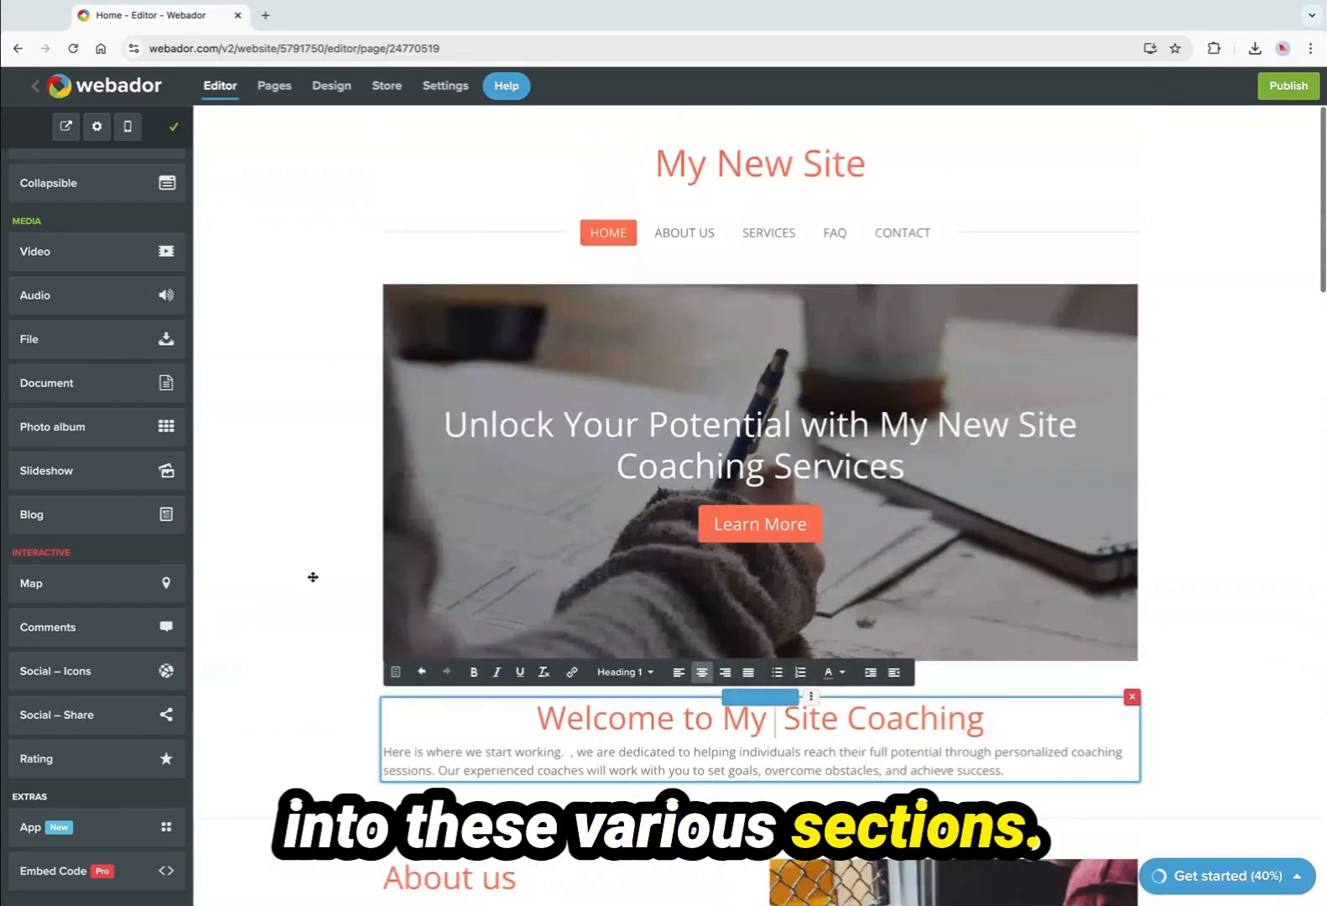
Replace the About us image with the black-and-white stock photo of children running through a field.
scroll(346, 584, "down", 6)
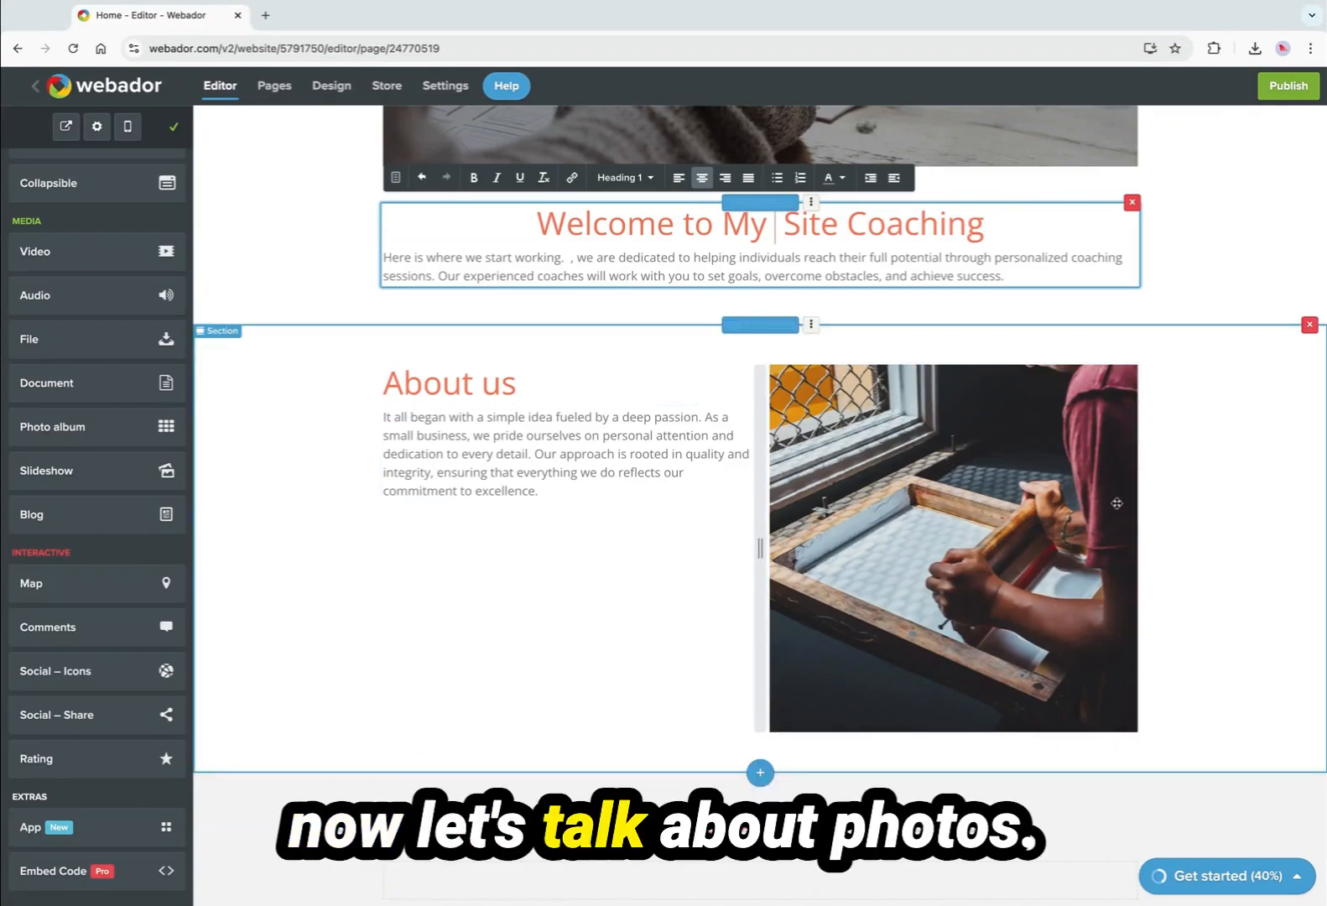
left_click(838, 453)
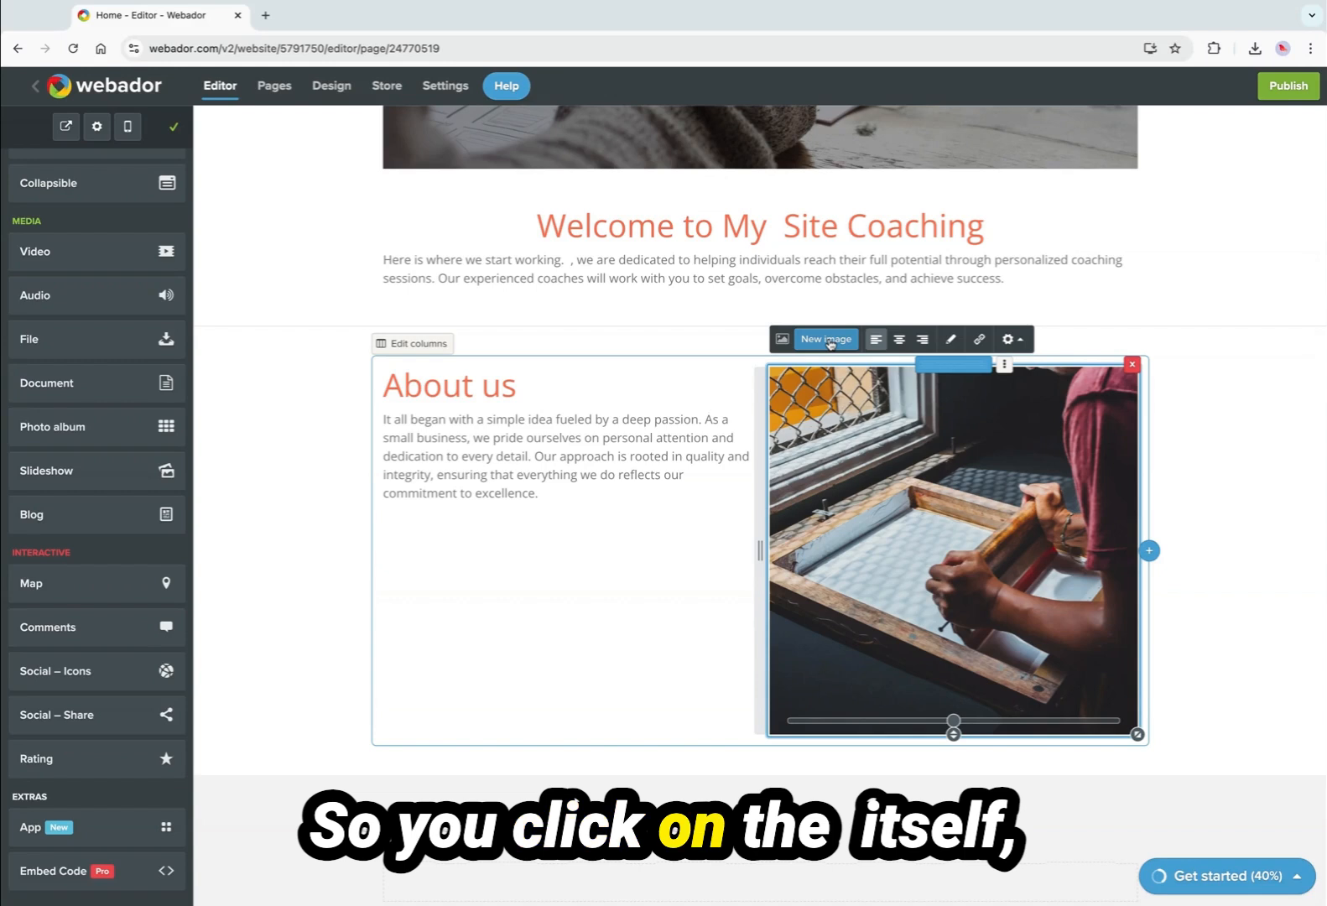
scroll(831, 345, "down", 1)
left_click(830, 343)
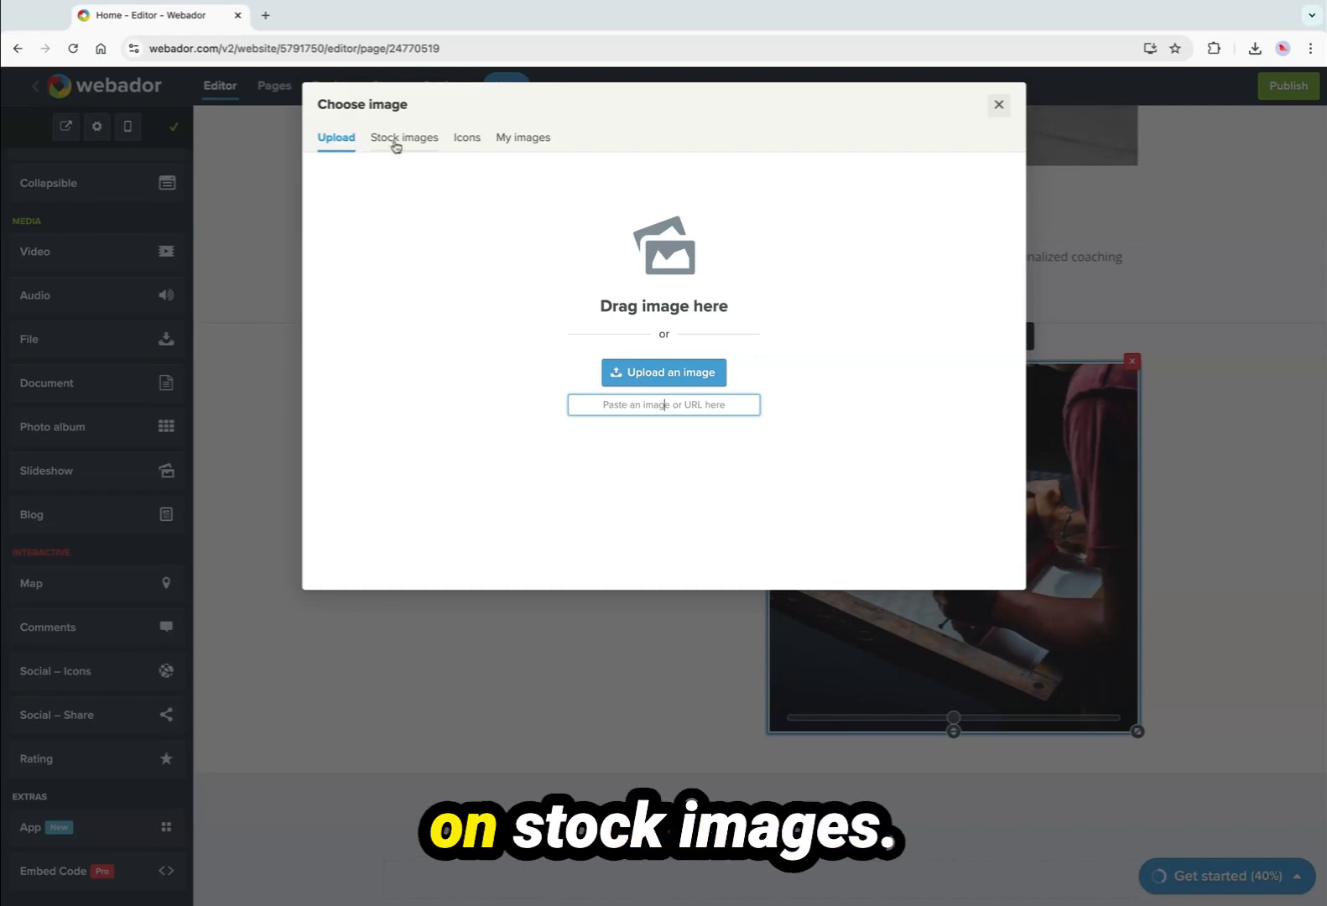
left_click(522, 140)
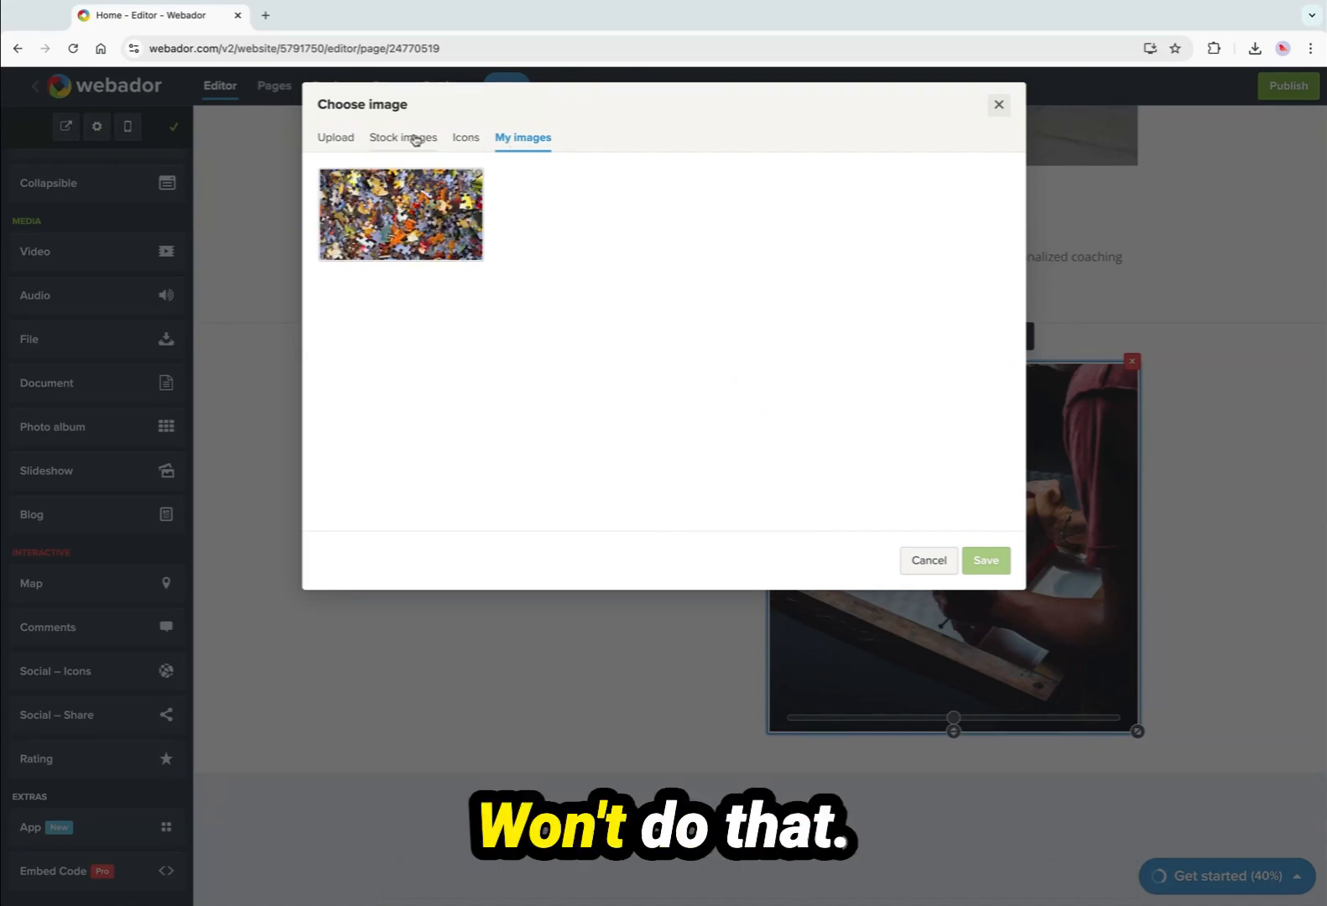
left_click(416, 139)
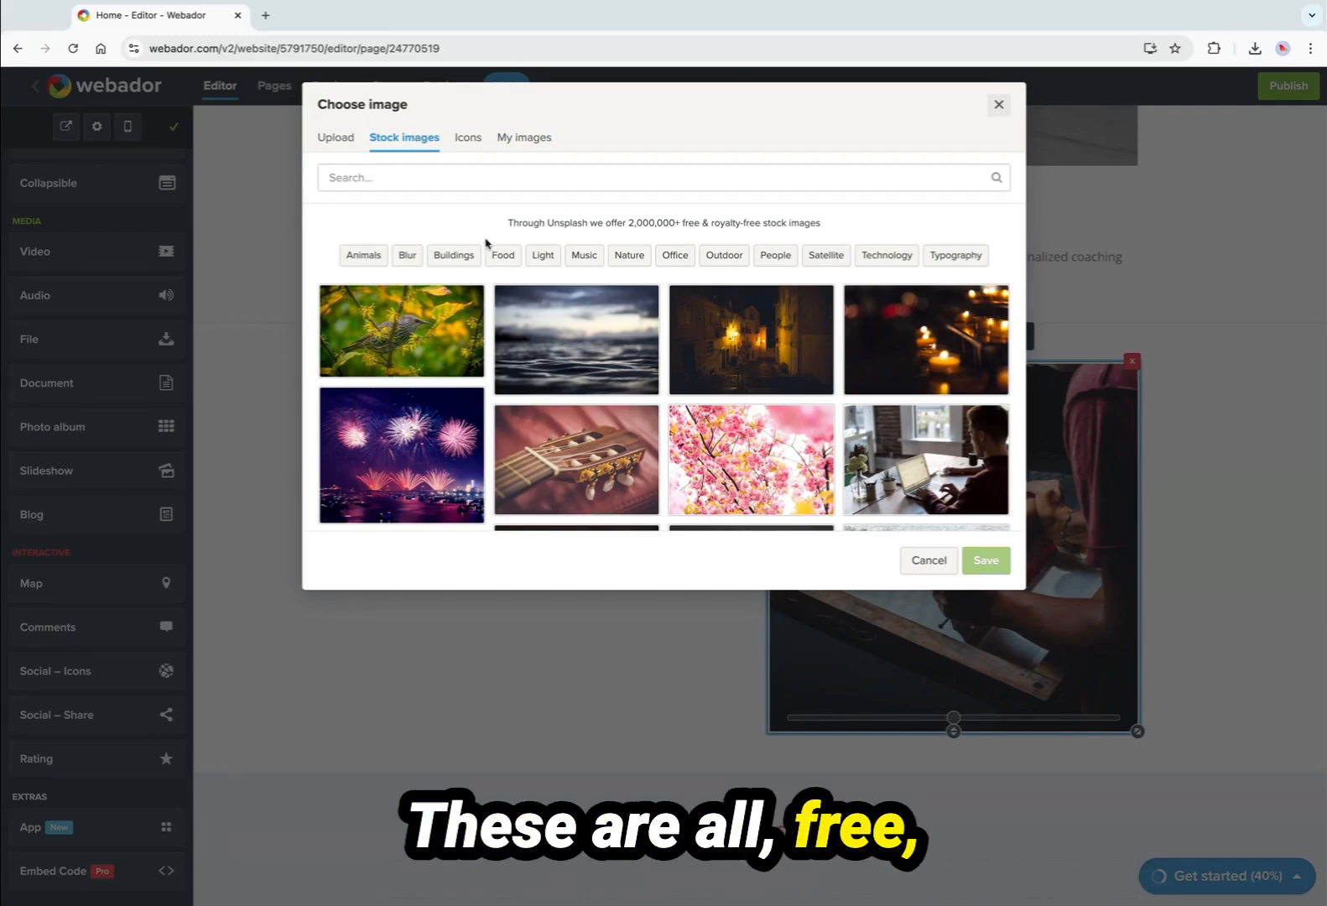
scroll(708, 419, "down", 3)
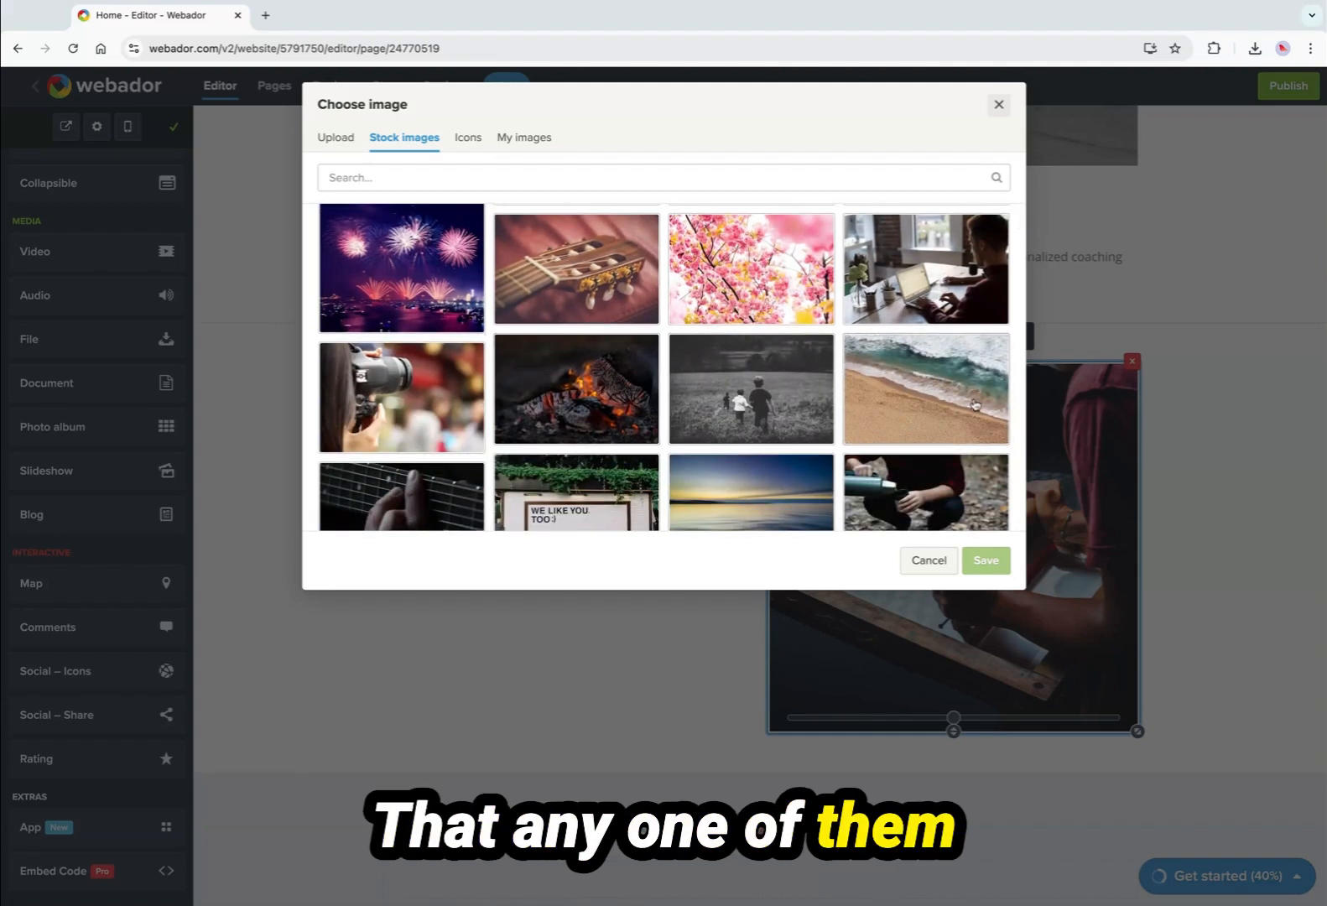
left_click(774, 420)
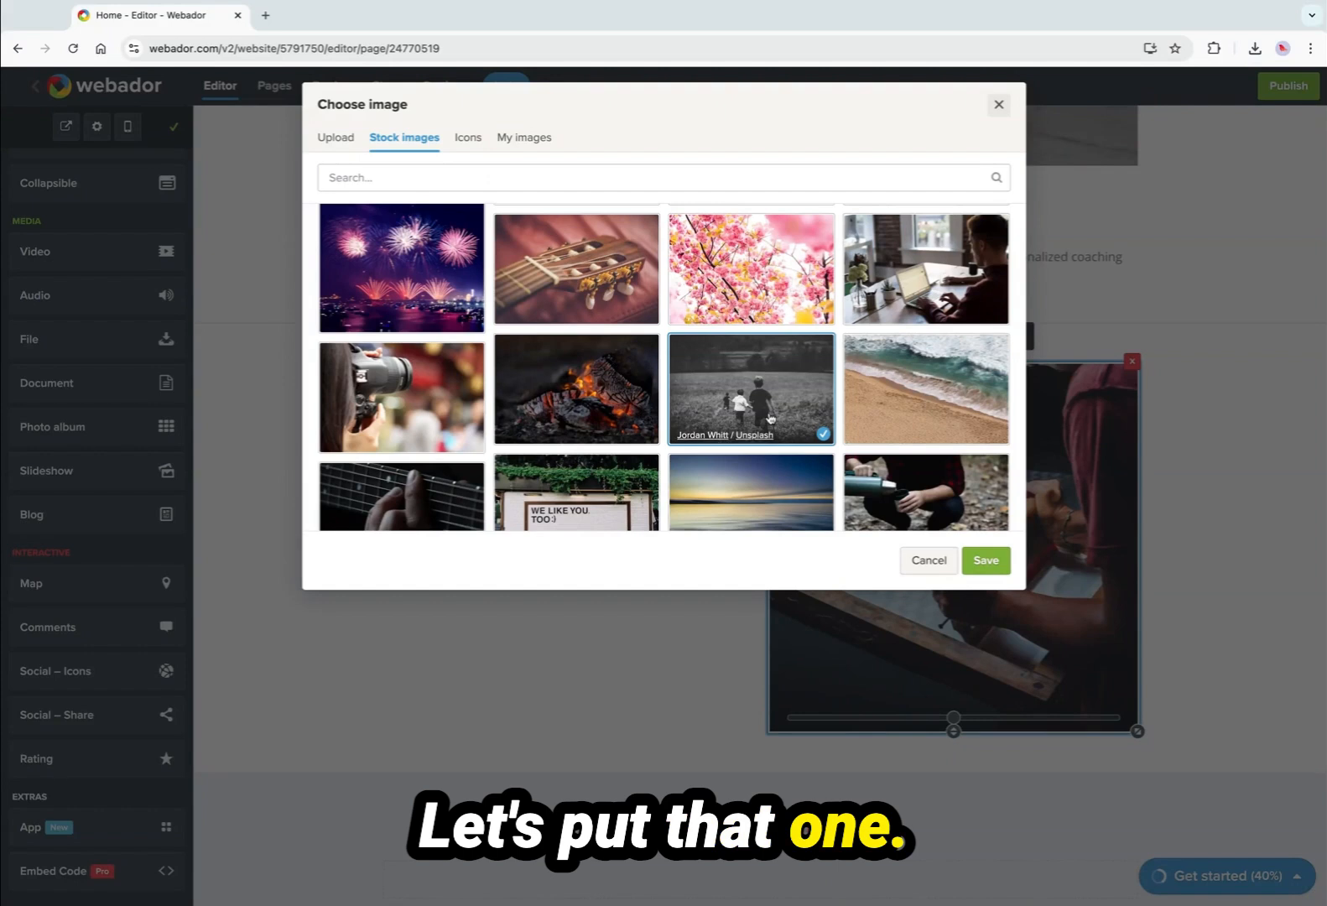
left_click(986, 561)
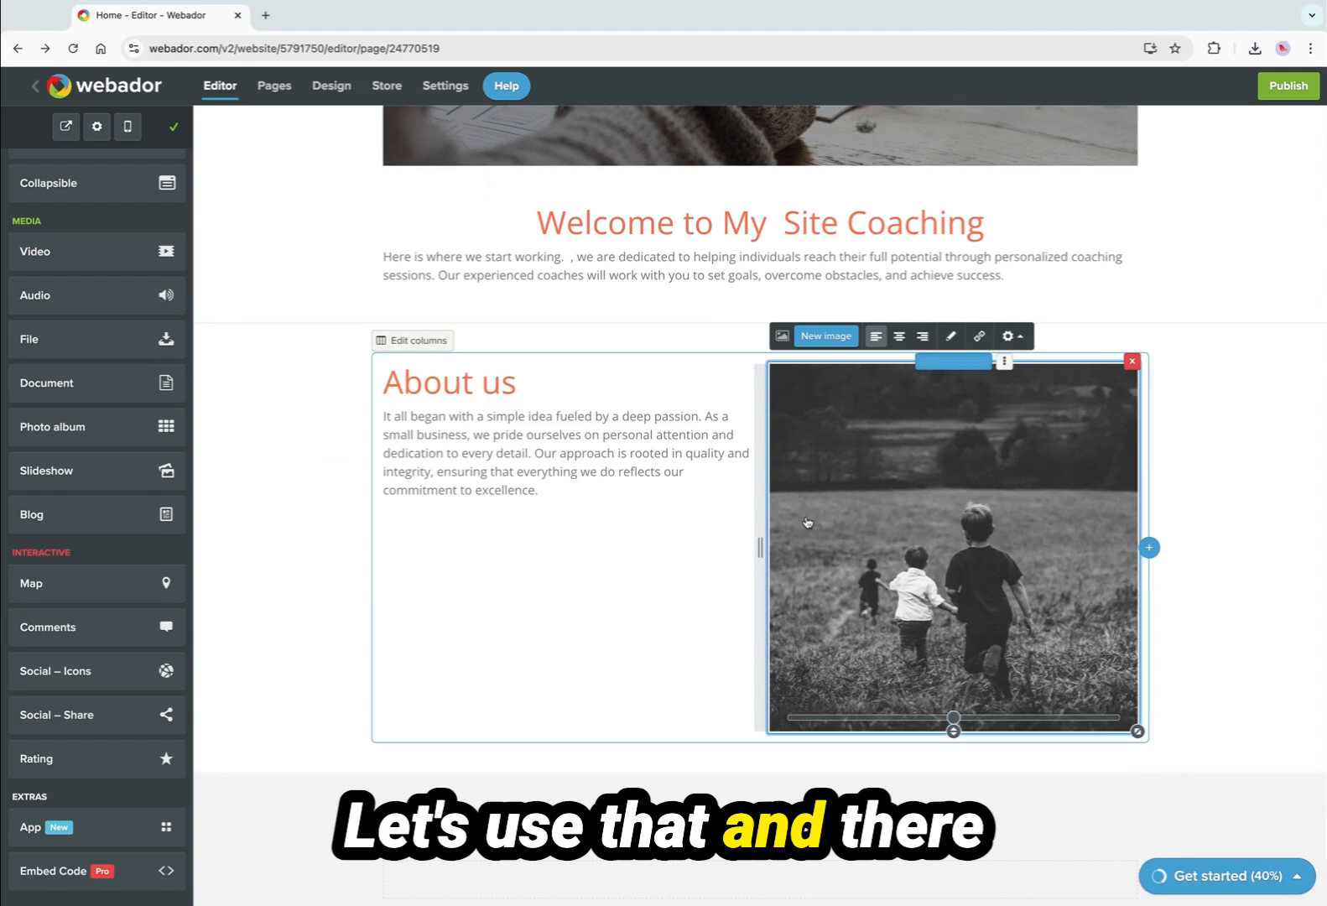
Replace the puzzle image above Personal Development Coaching with the "people at computers" stock photo of two women facing a laptop by a window.
scroll(802, 548, "down", 2)
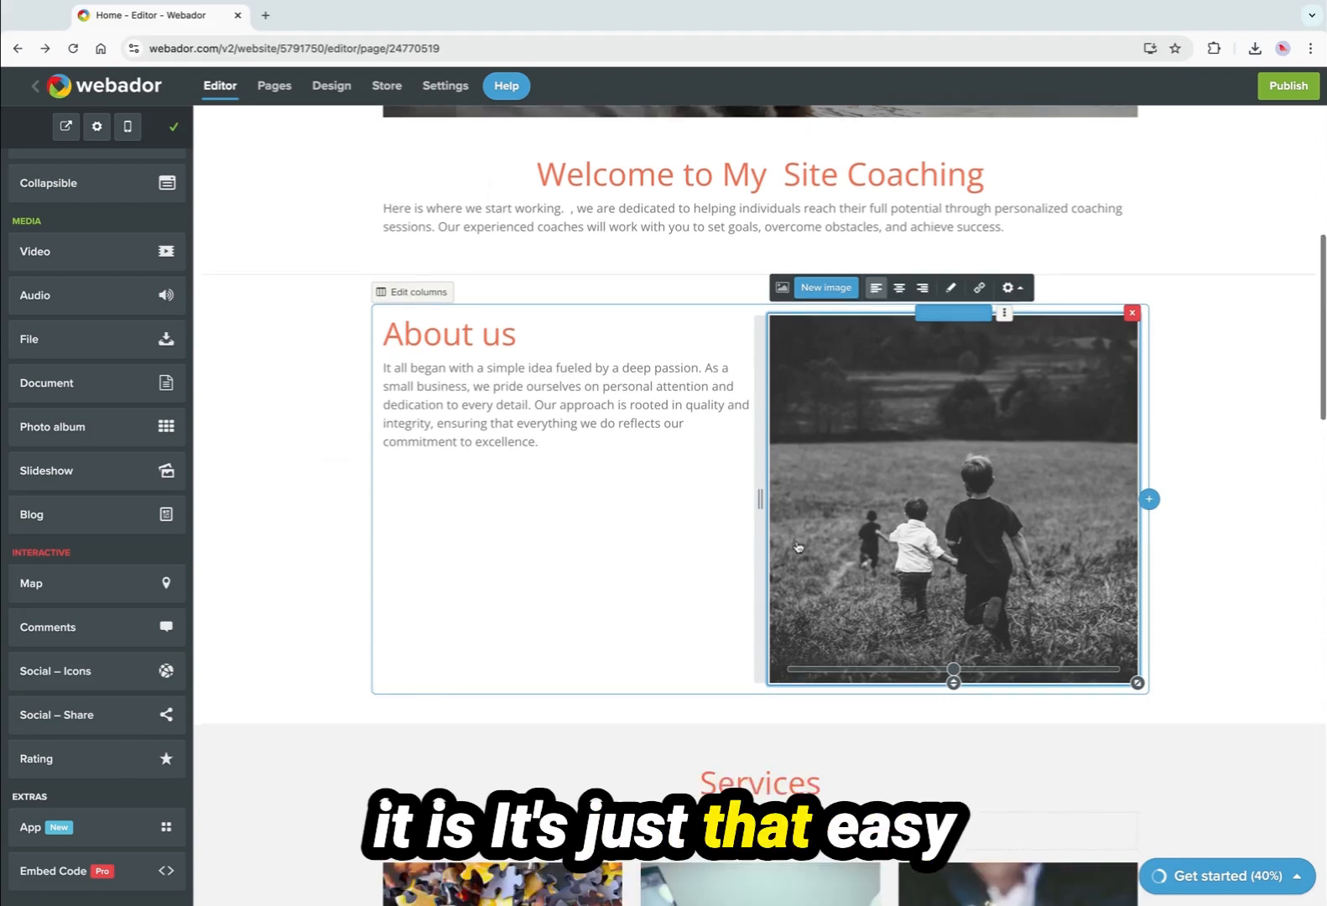
scroll(643, 516, "down", 4)
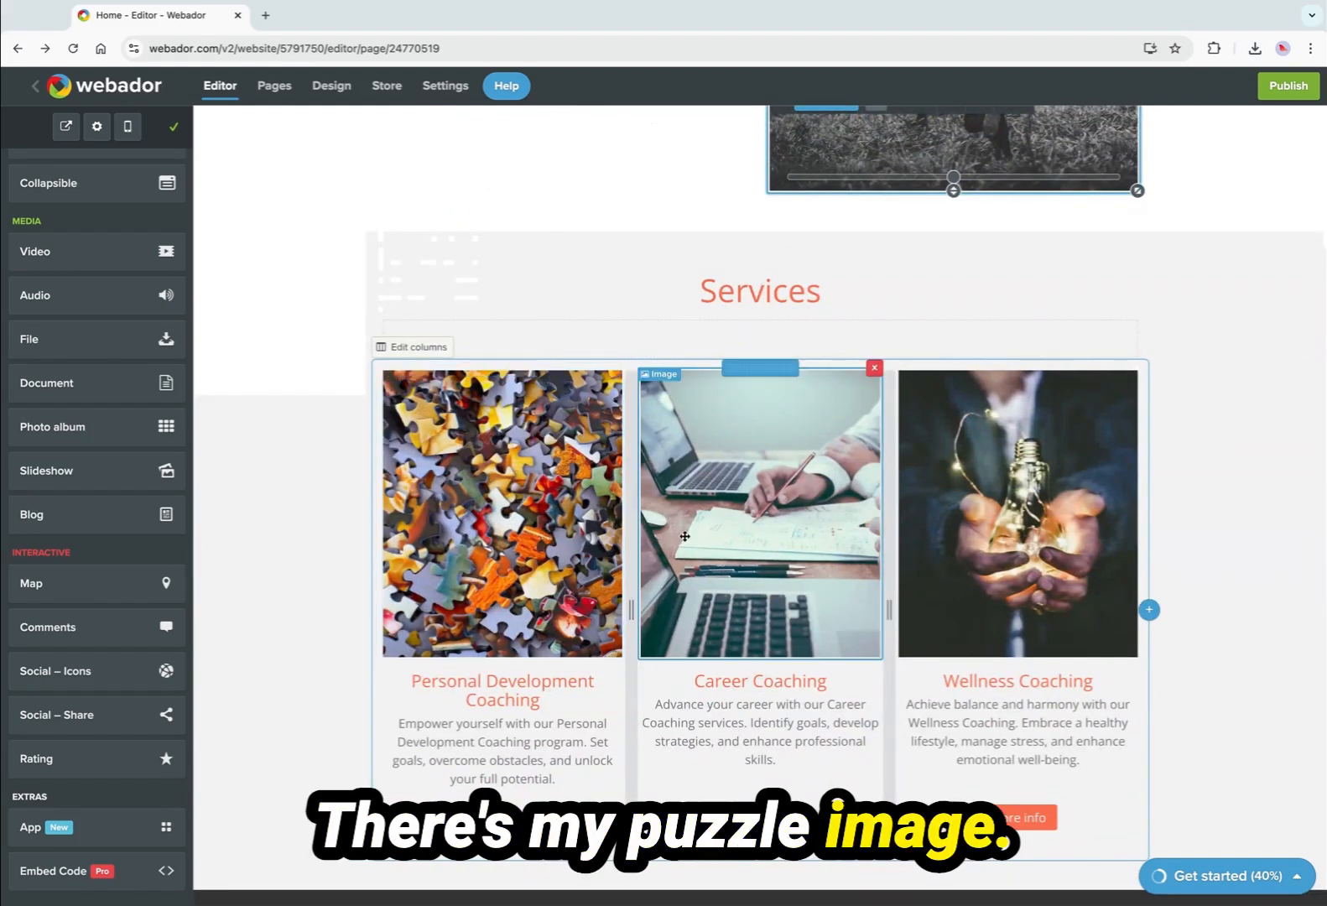
left_click(526, 542)
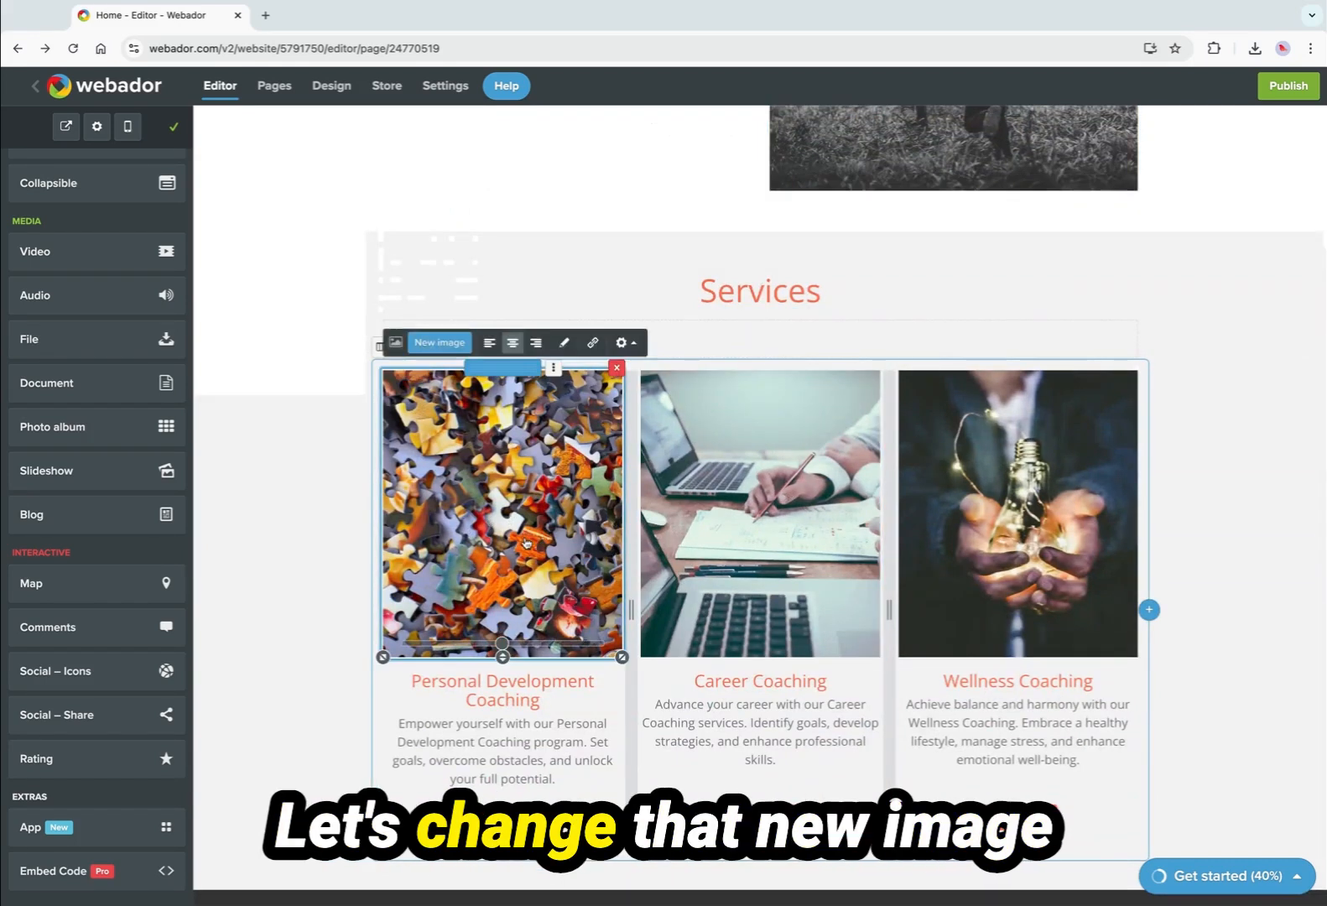
left_click(441, 343)
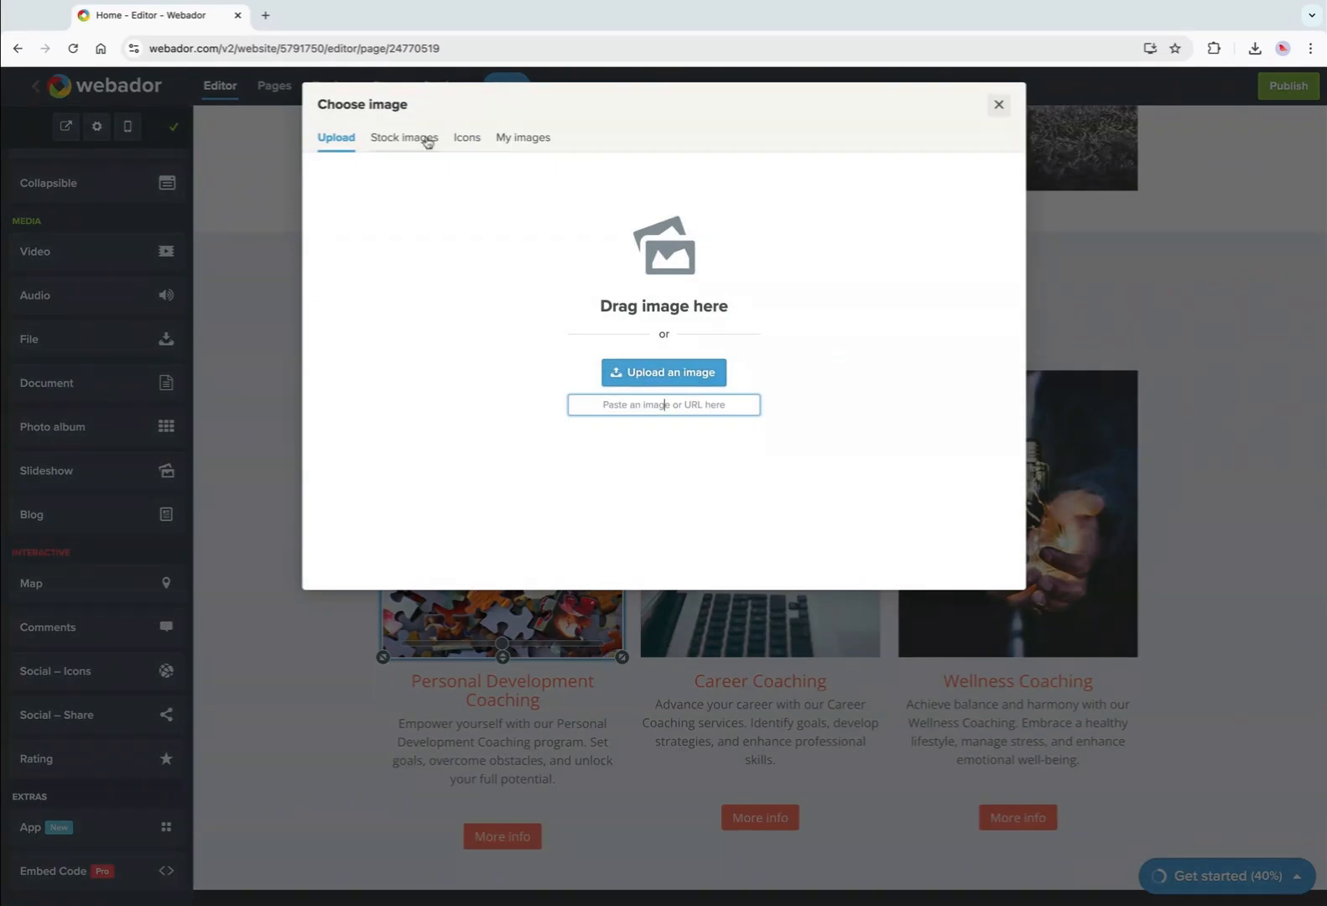
left_click(419, 137)
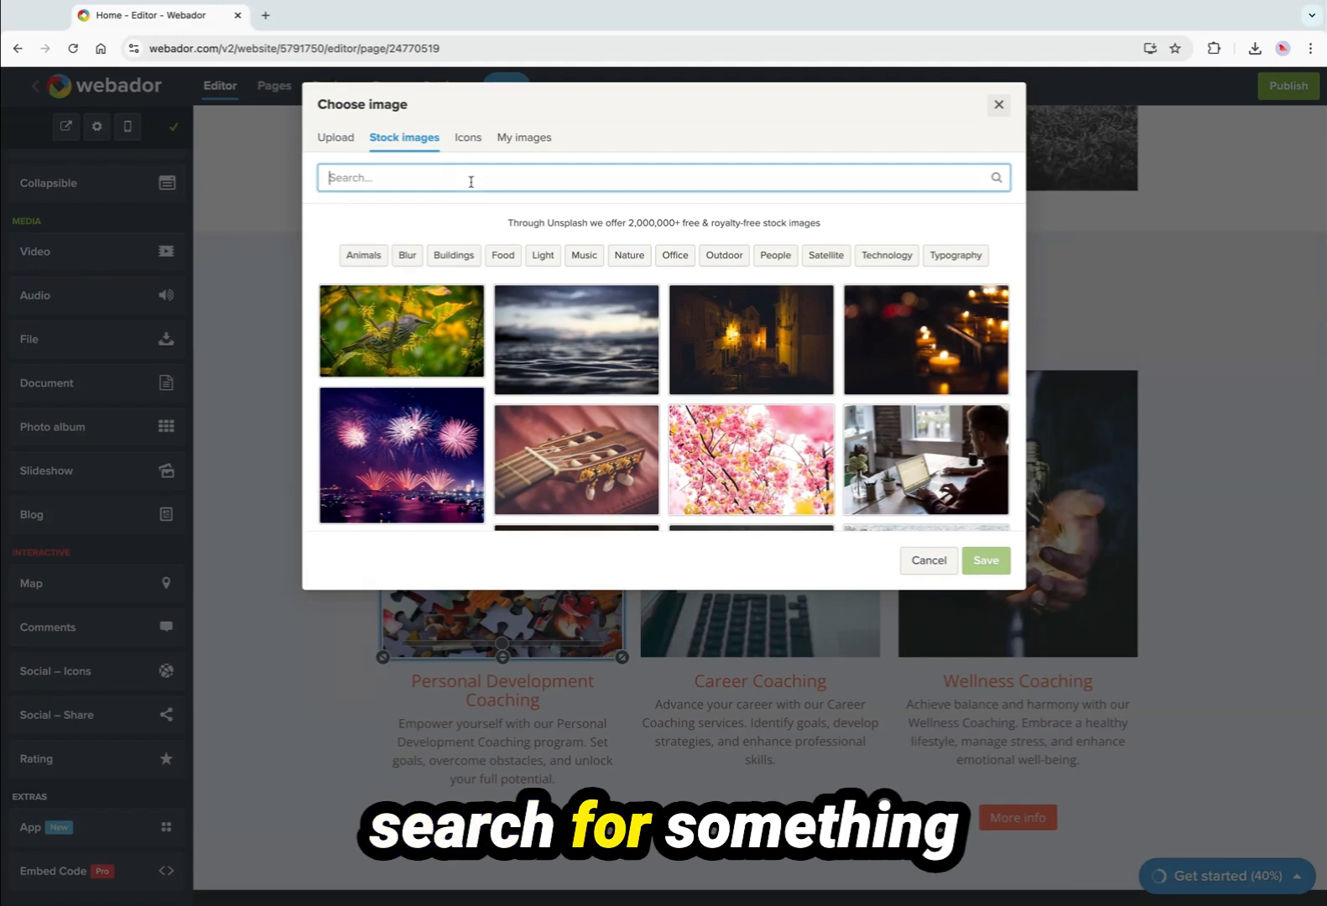
type("peo")
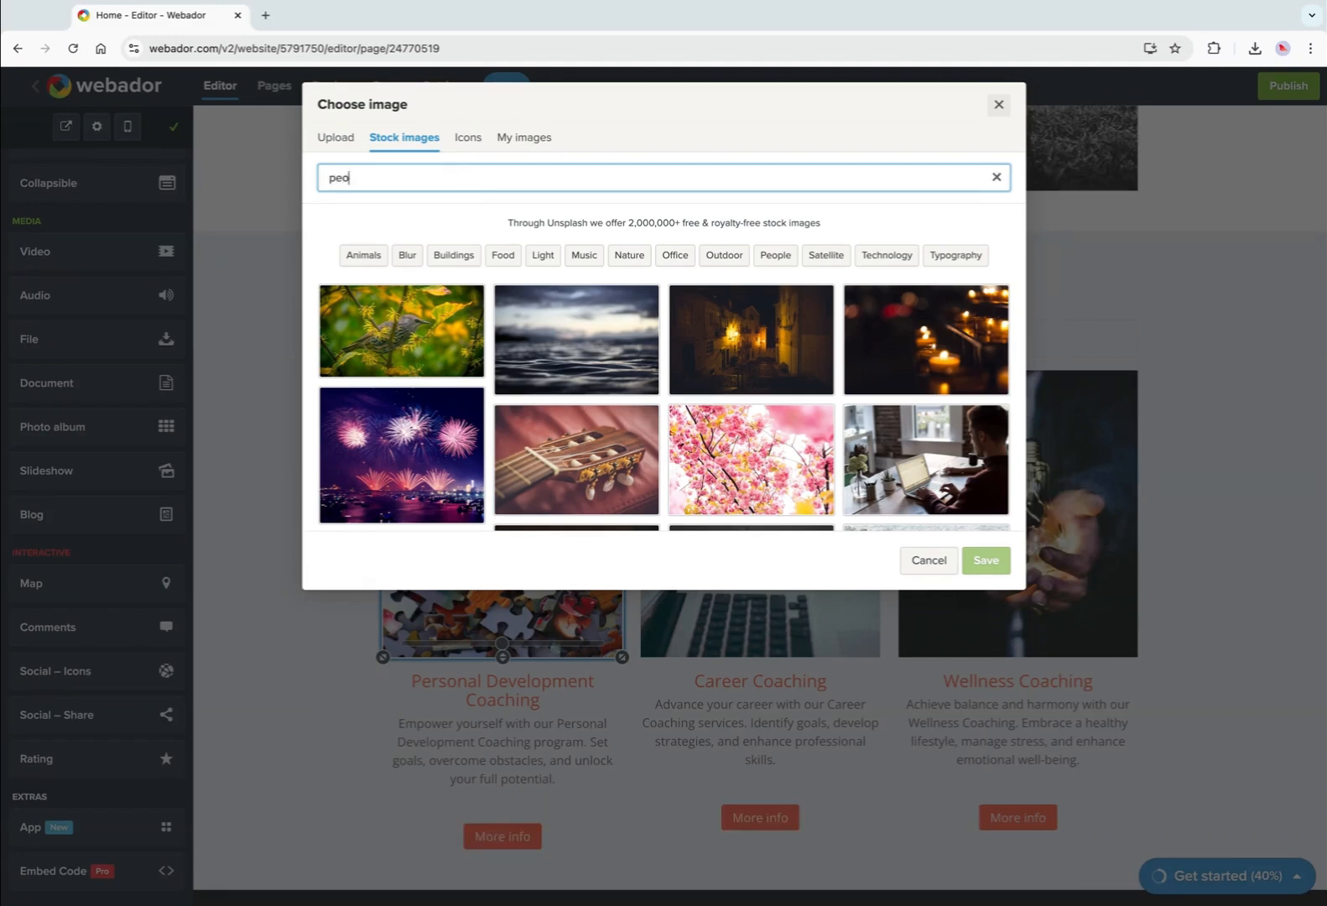
type("ple at co")
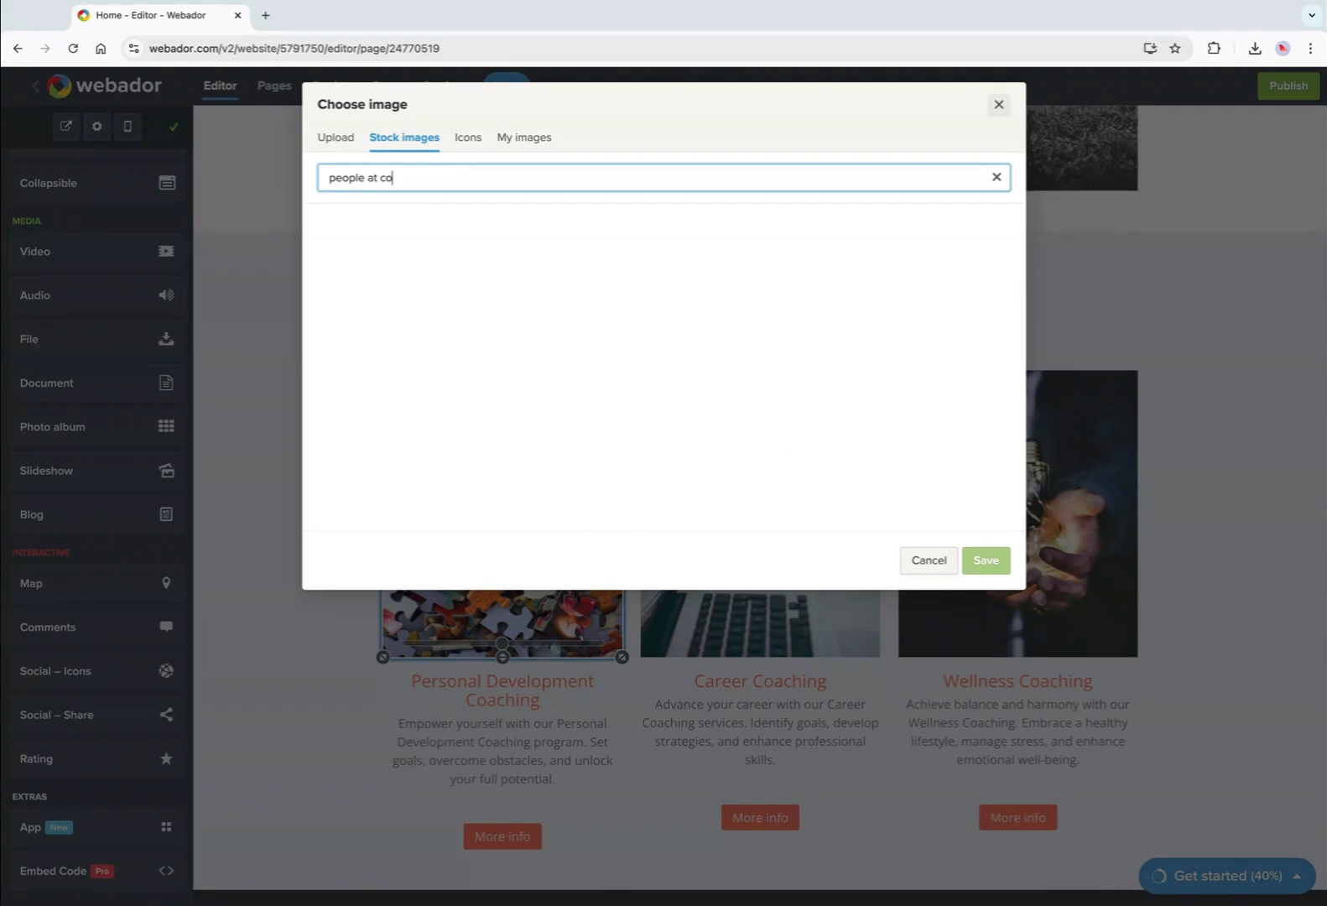
type("mputers")
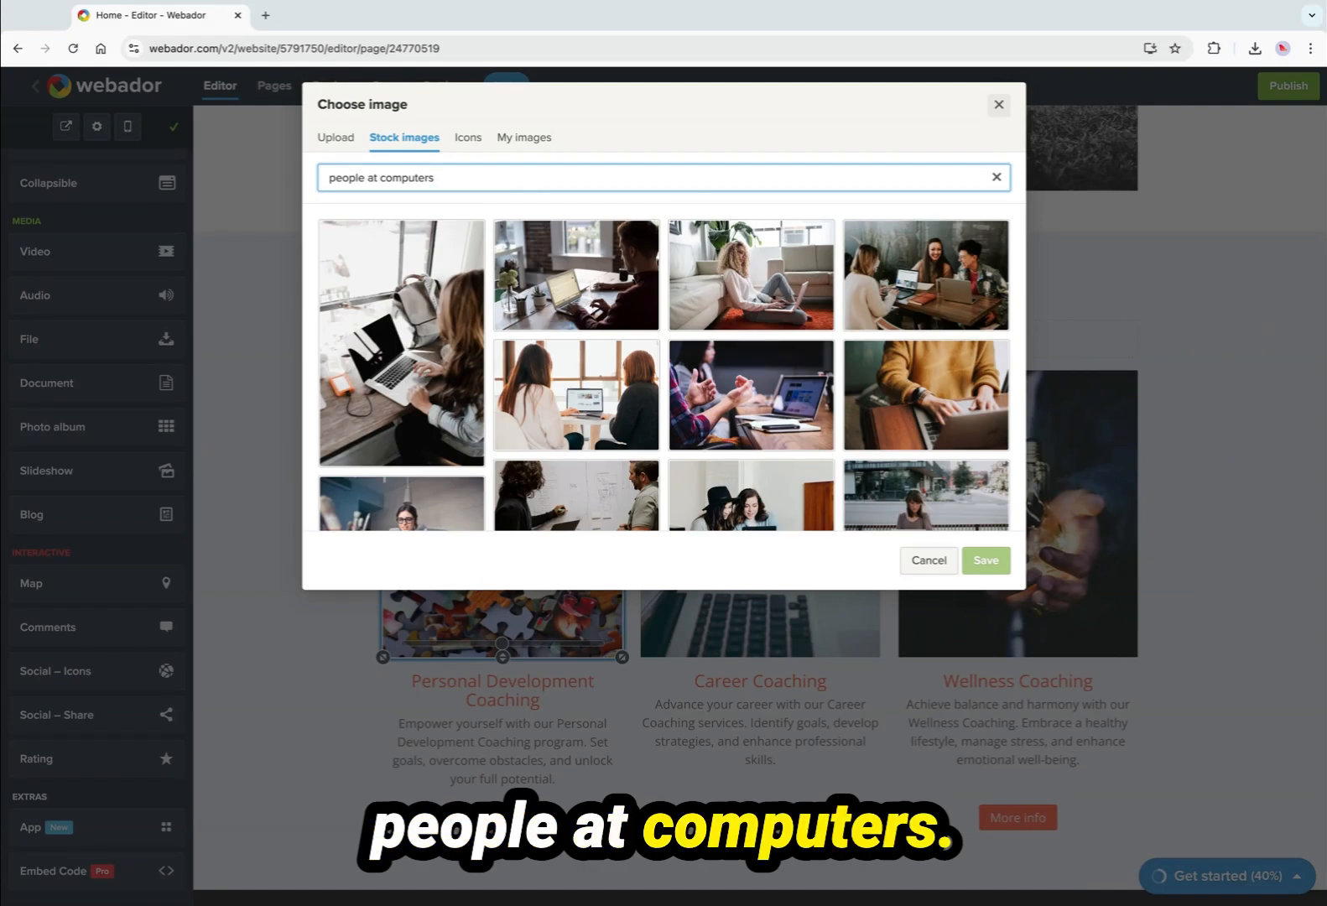
left_click(767, 404)
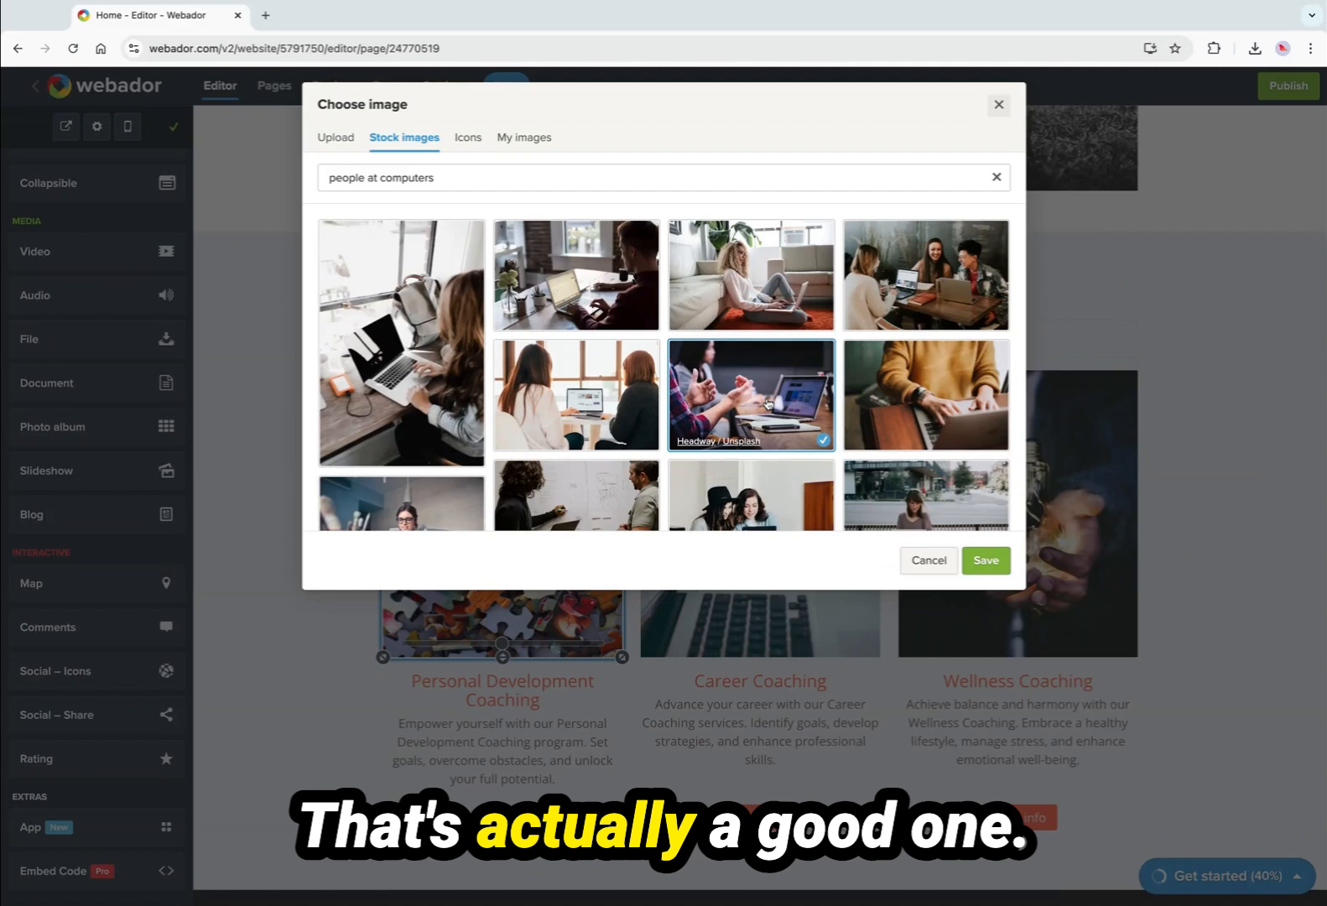
double_click(544, 404)
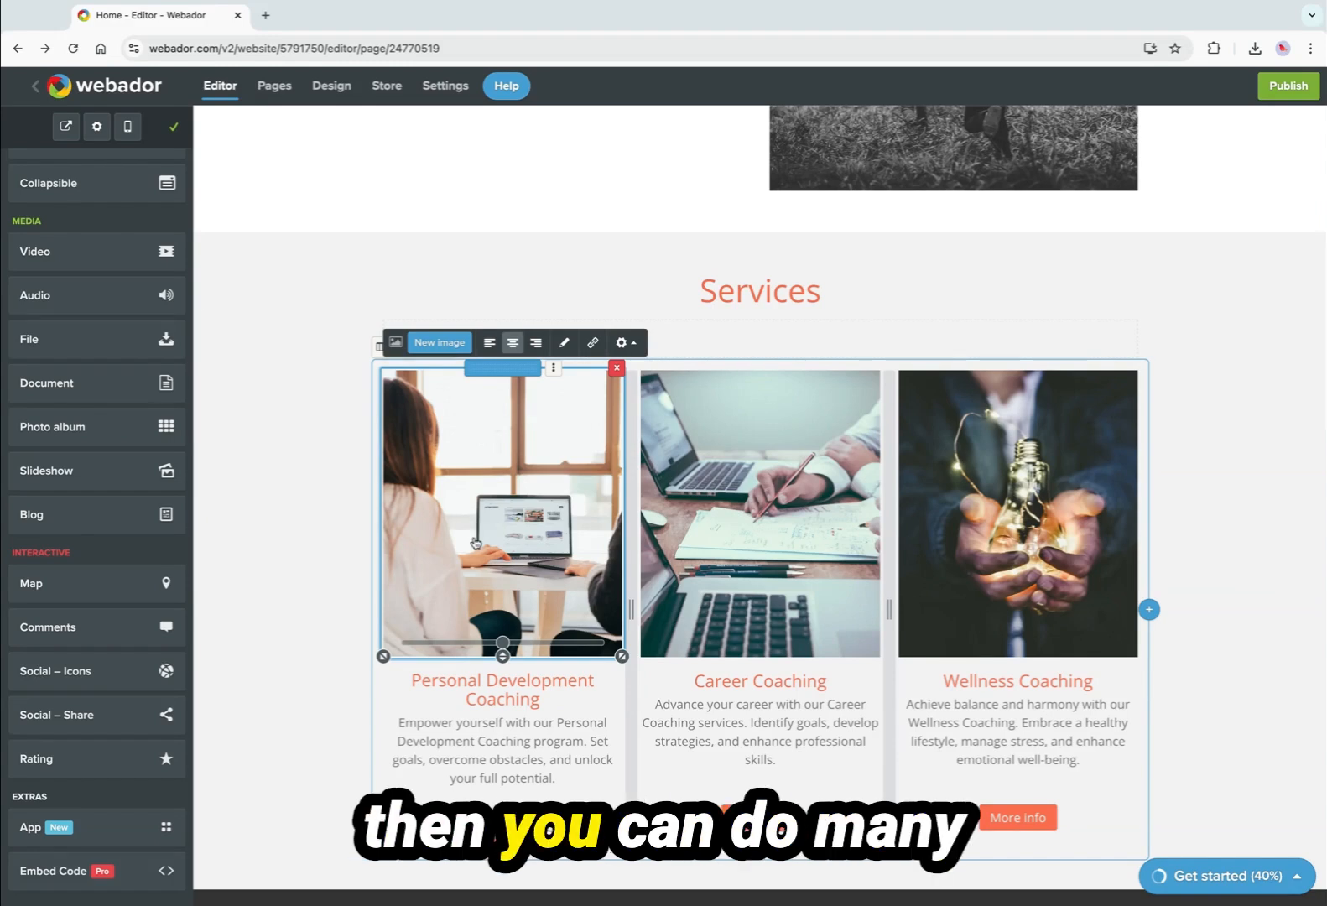
Try shifting the crop of the Personal Development Coaching photo sideways and bring it back to about the centre.
left_click_drag(503, 643, 597, 643)
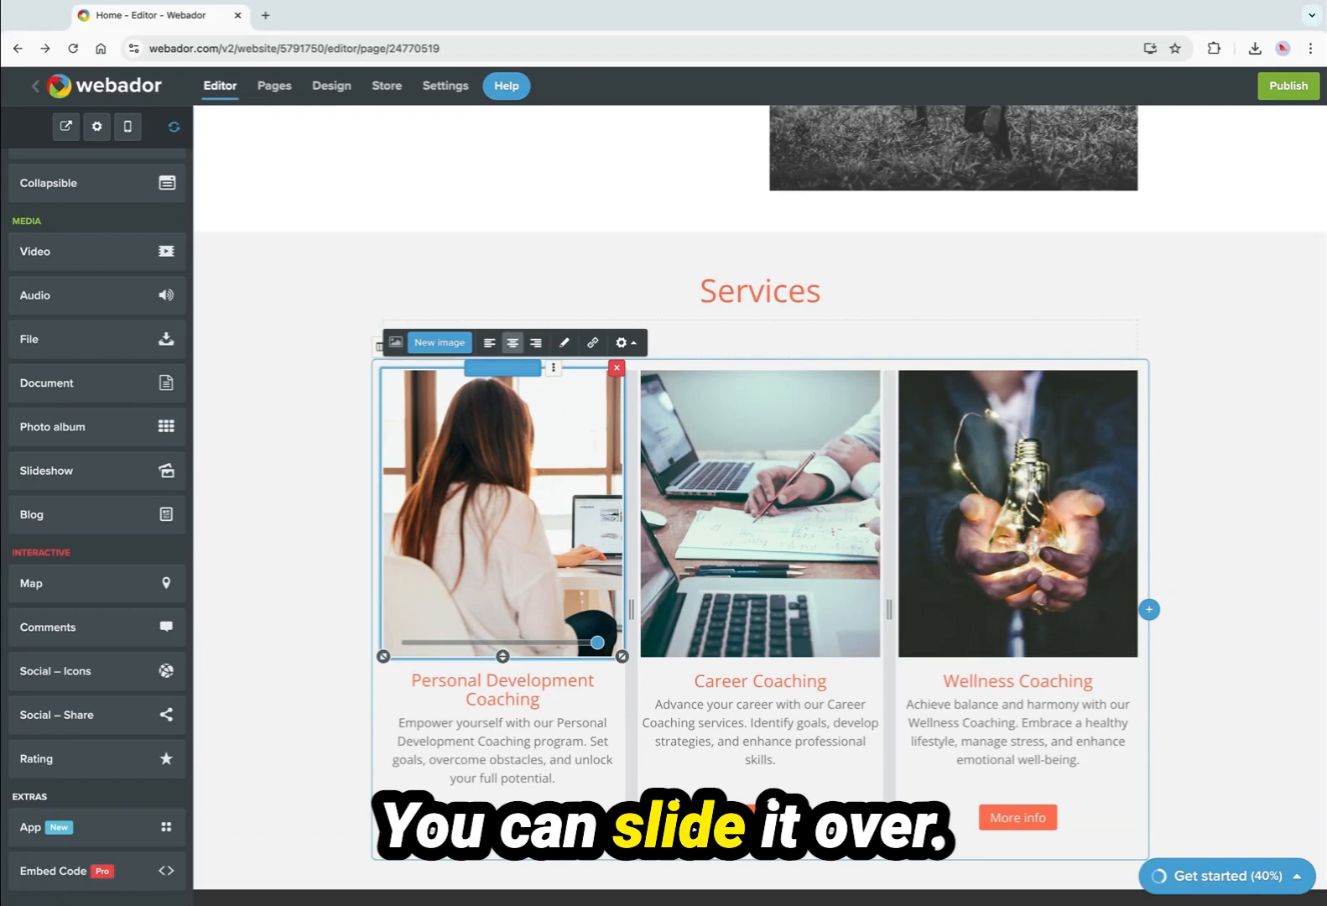
mouse_move(503, 514)
left_mouse_down()
mouse_move(422, 513)
mouse_move(504, 514)
left_mouse_up()
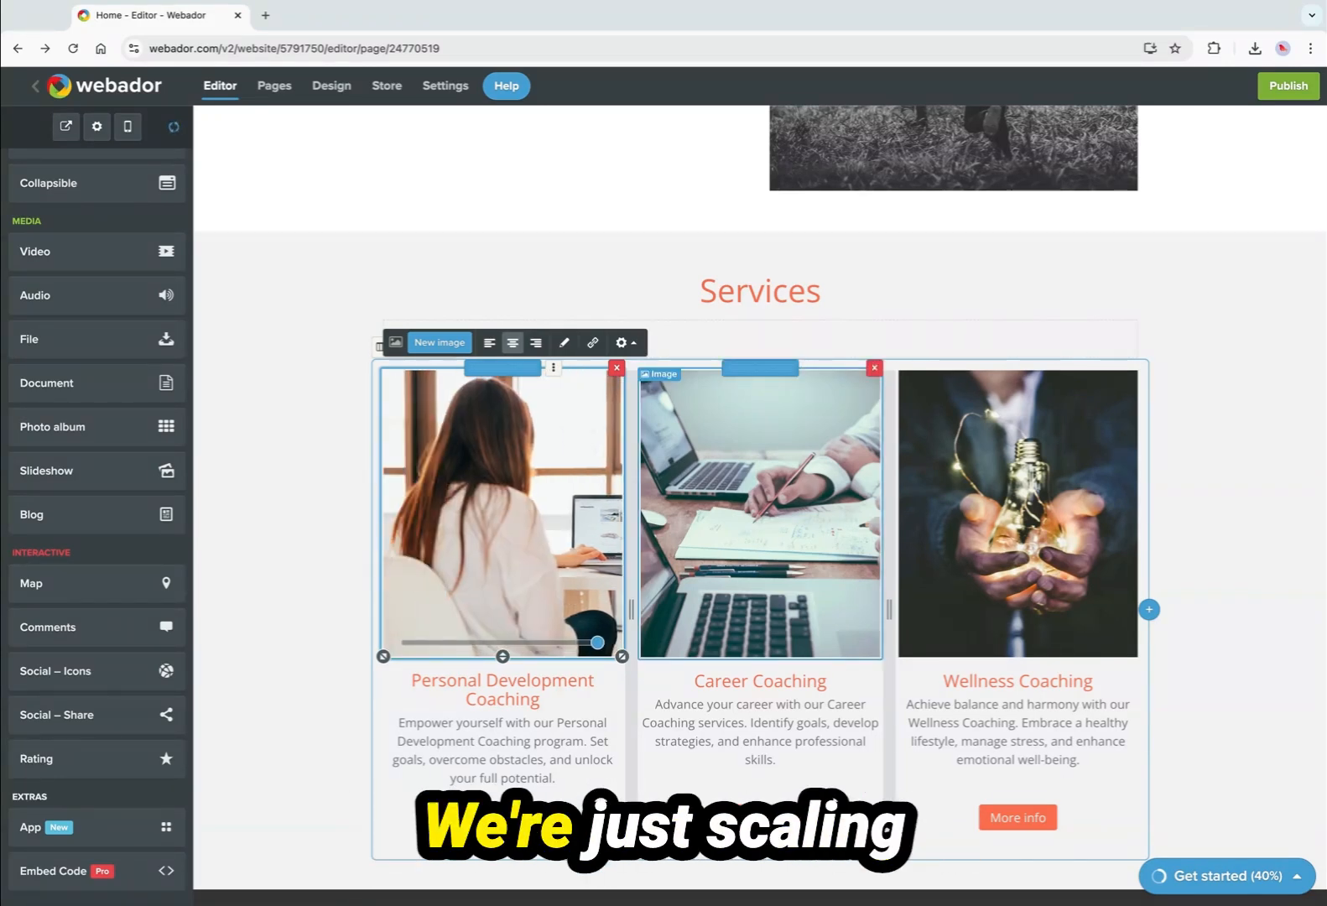
left_click_drag(598, 643, 506, 642)
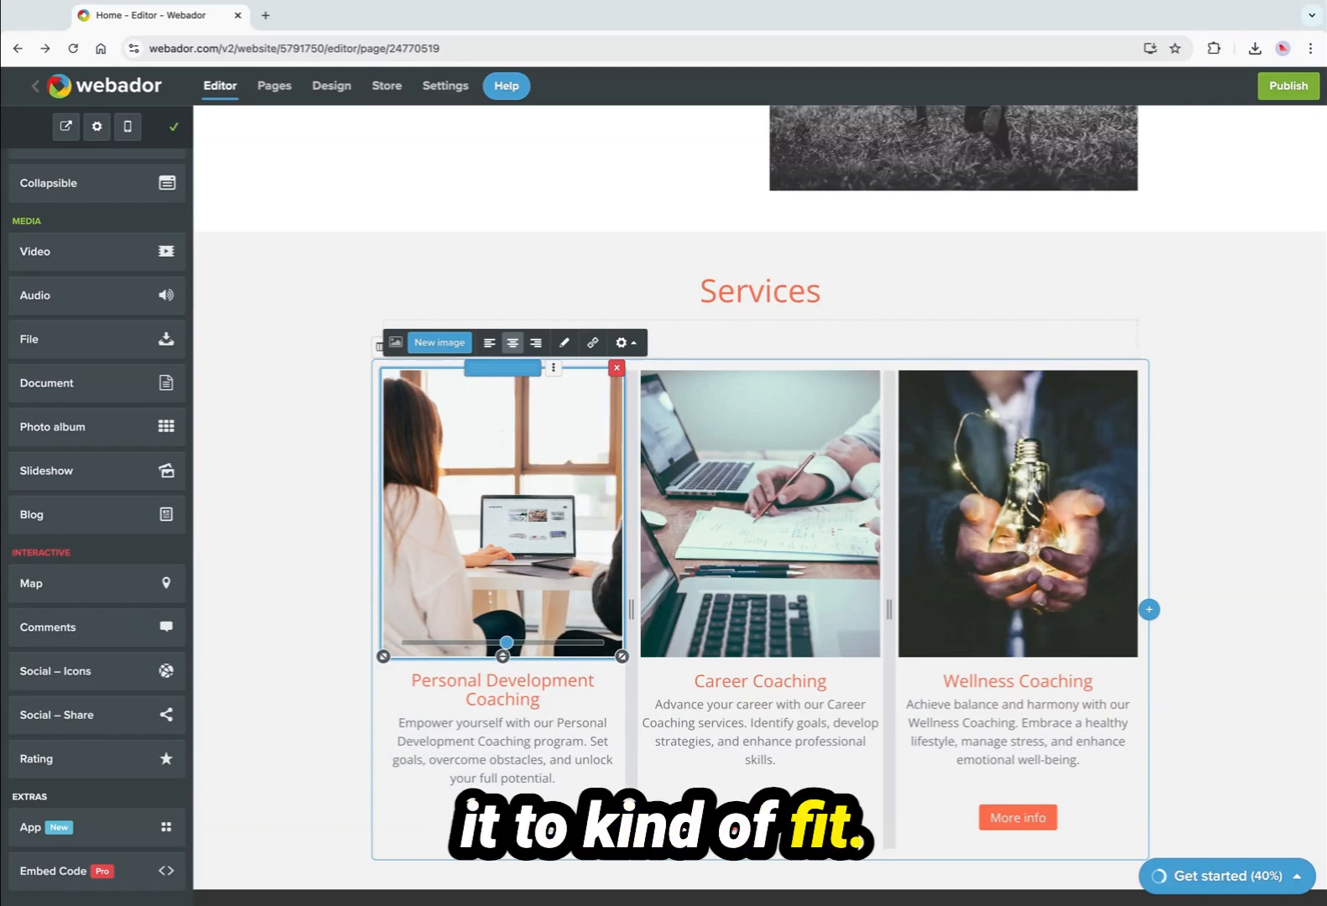
Shorten the Career Coaching image to a landscape crop a little over half the height of the neighbouring service images.
left_click(760, 631)
left_click_drag(760, 643, 855, 642)
left_click_drag(757, 654, 896, 657)
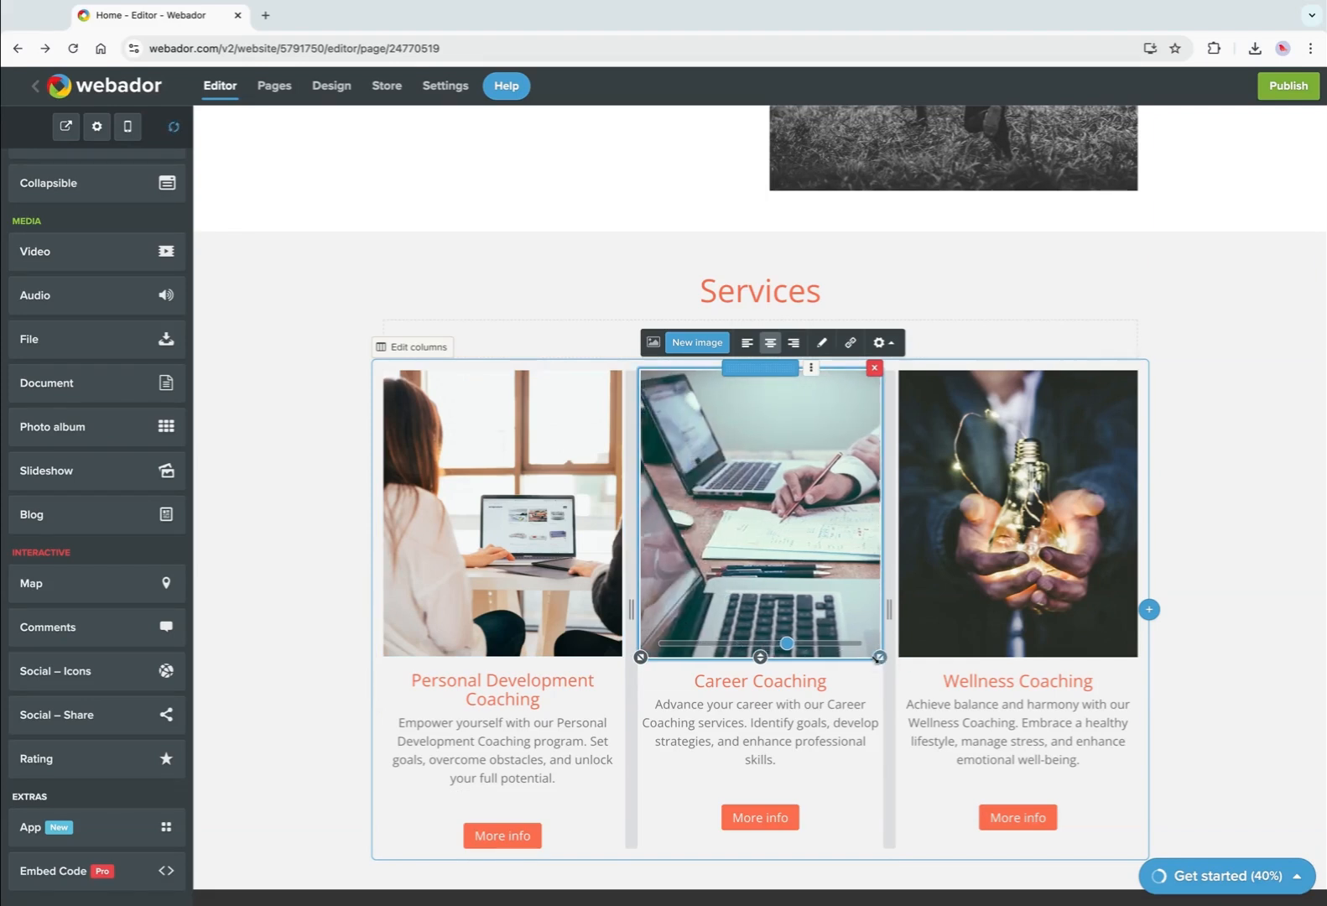
mouse_move(879, 657)
left_mouse_down()
mouse_move(801, 468)
mouse_move(879, 657)
left_mouse_up()
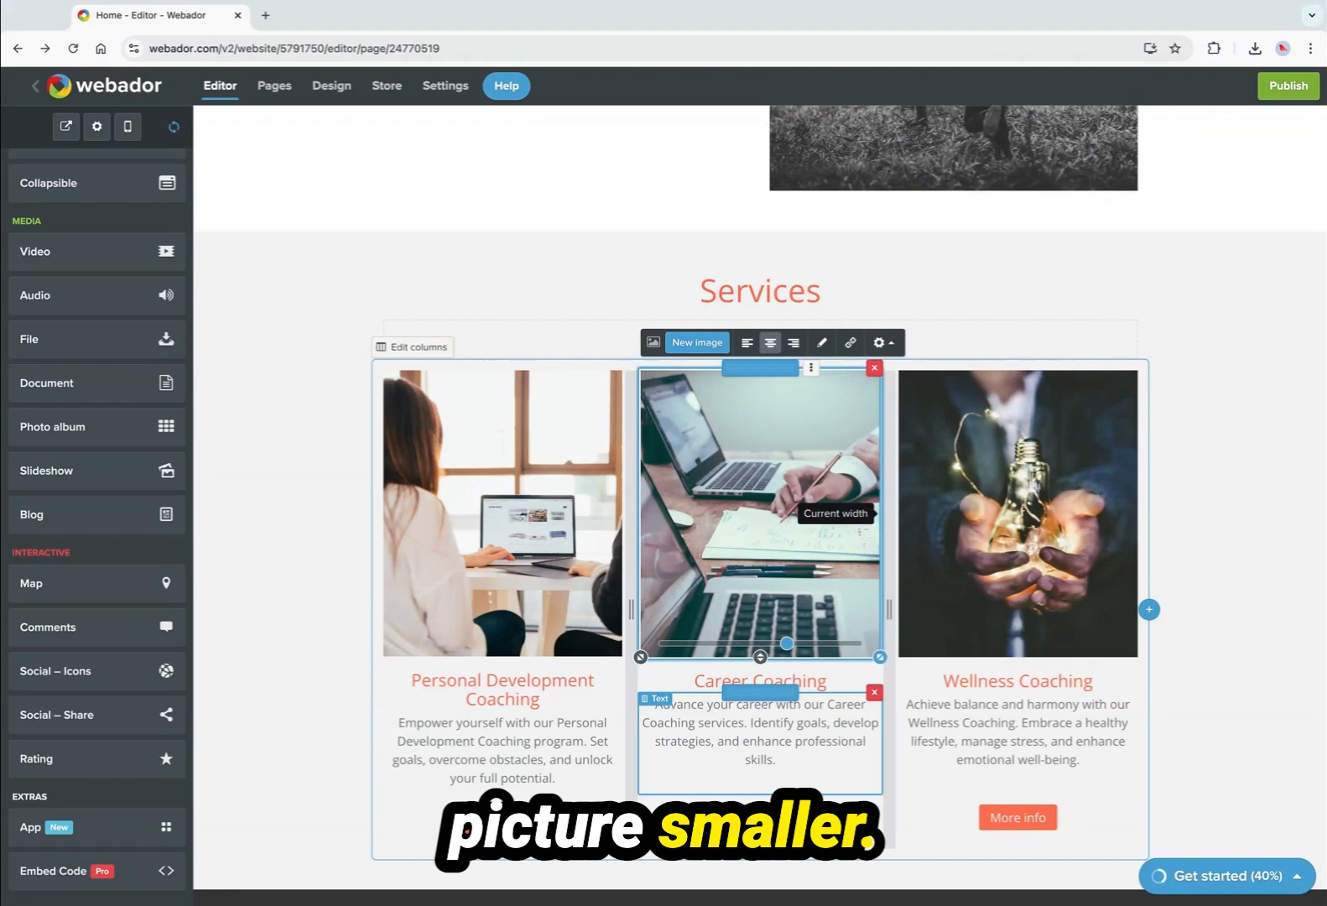
left_click_drag(760, 657, 760, 395)
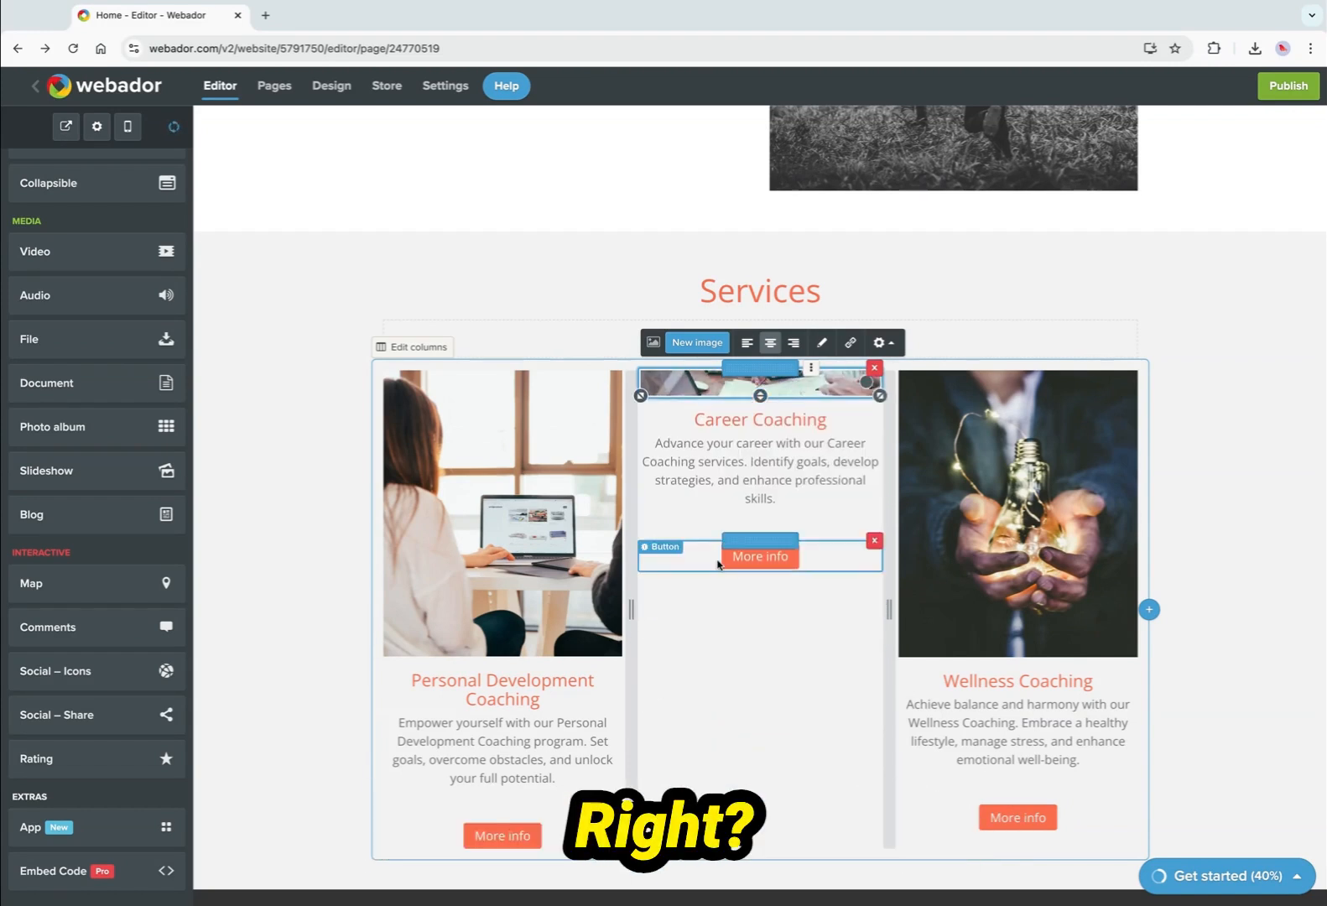
scroll(717, 564, "up", 3)
left_click_drag(761, 605, 760, 738)
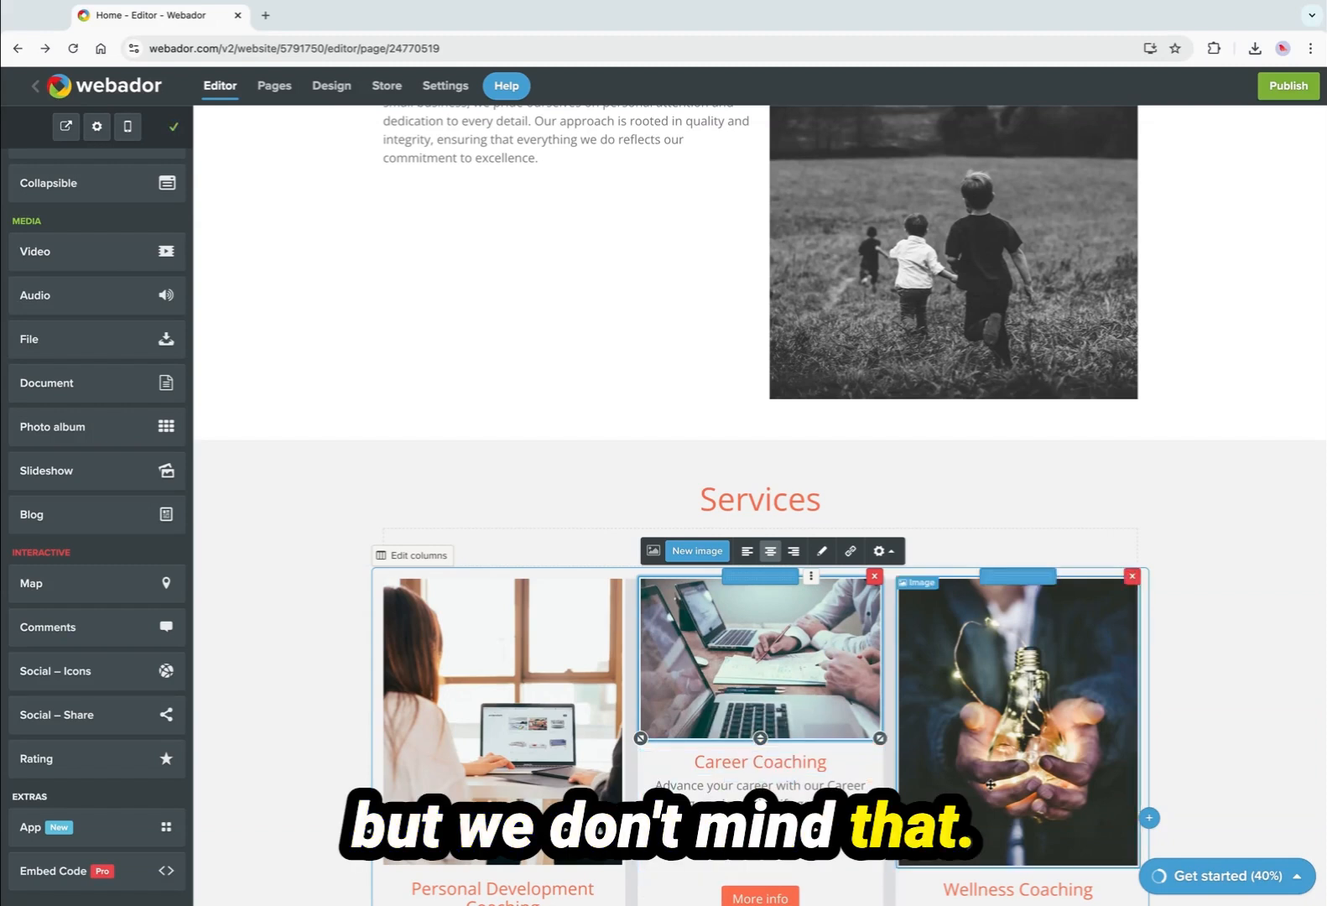
scroll(991, 783, "down", 3)
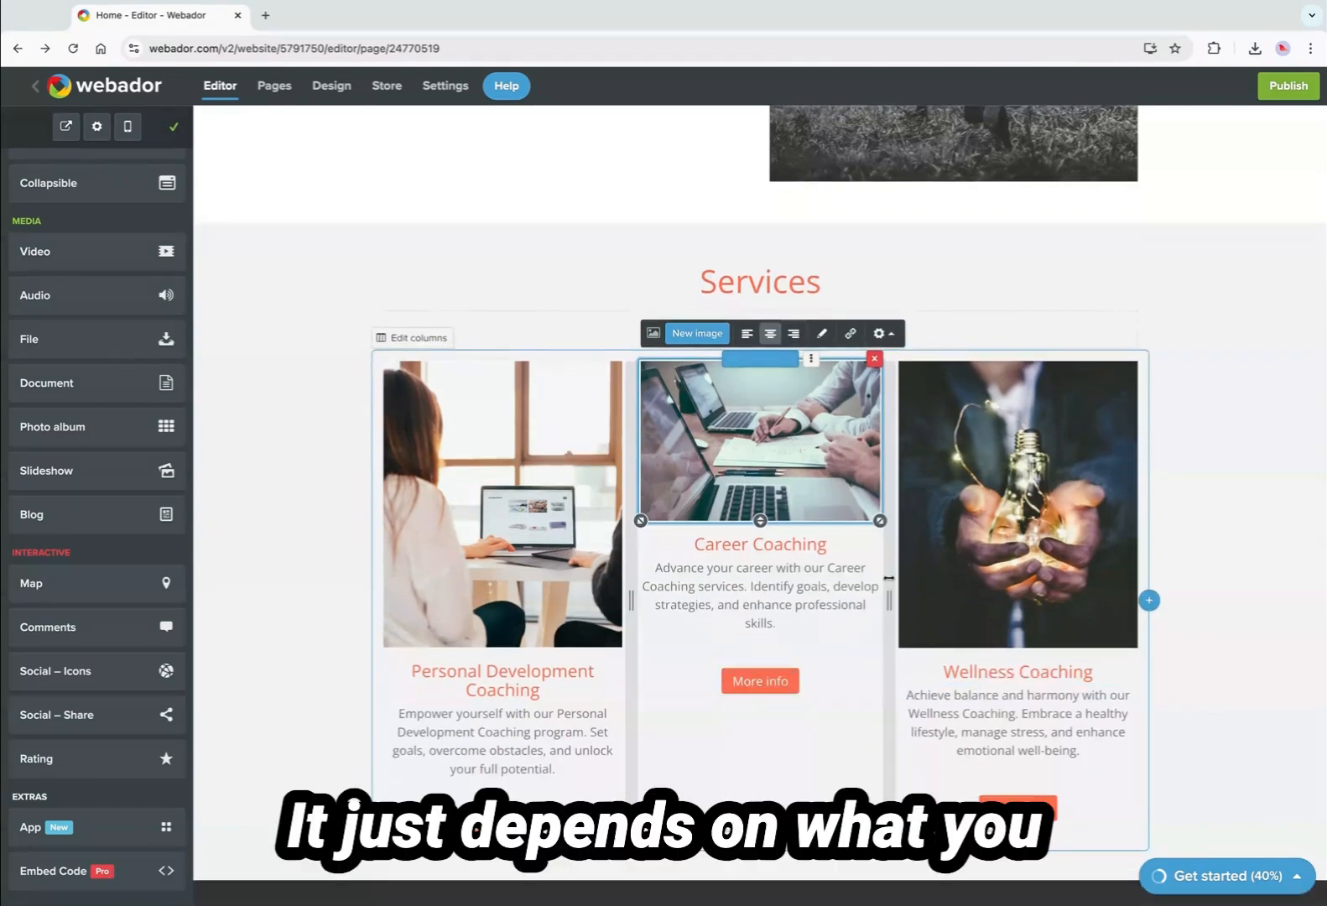
scroll(828, 388, "down", 3)
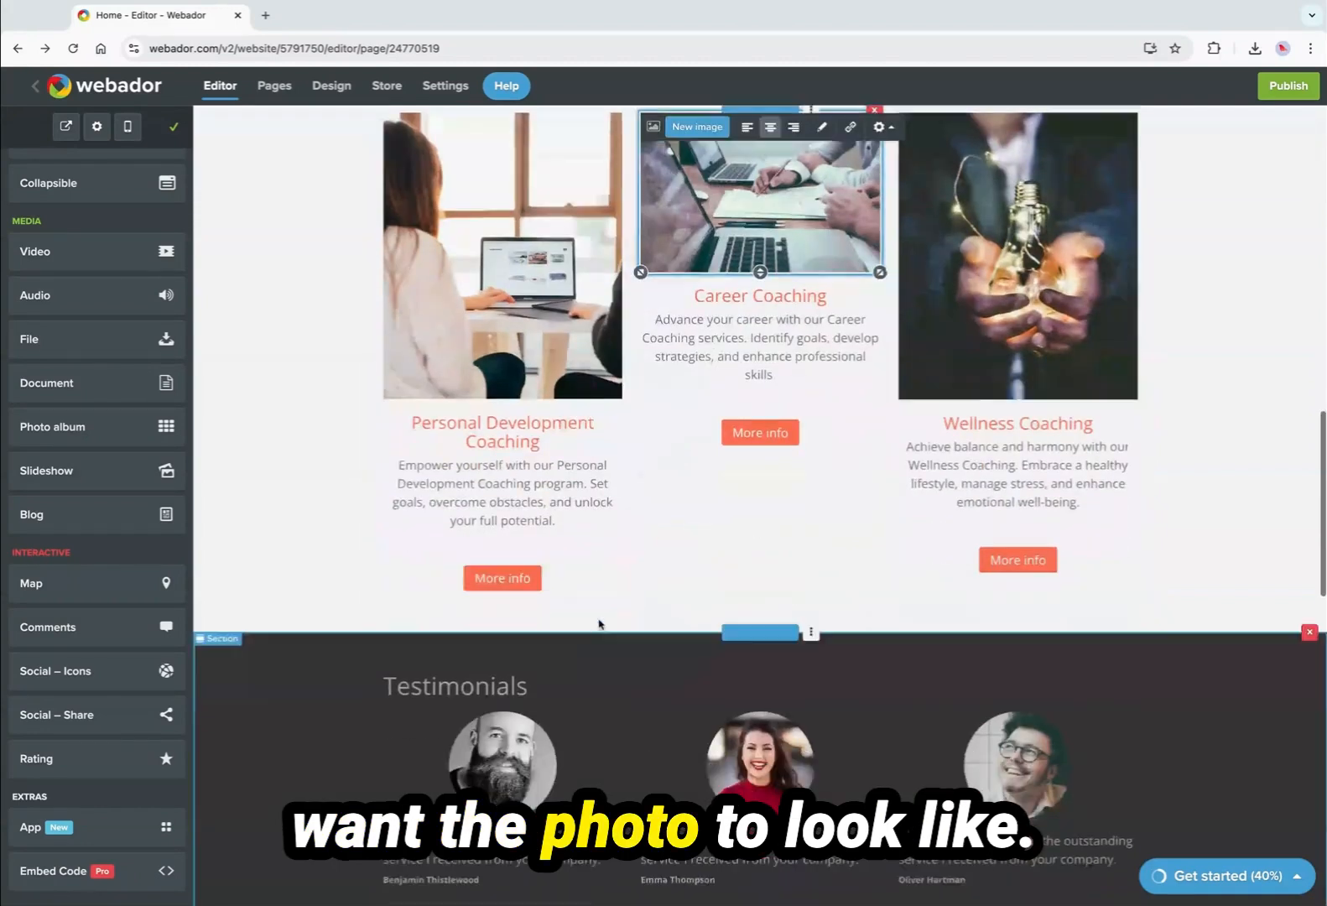
left_click(791, 336)
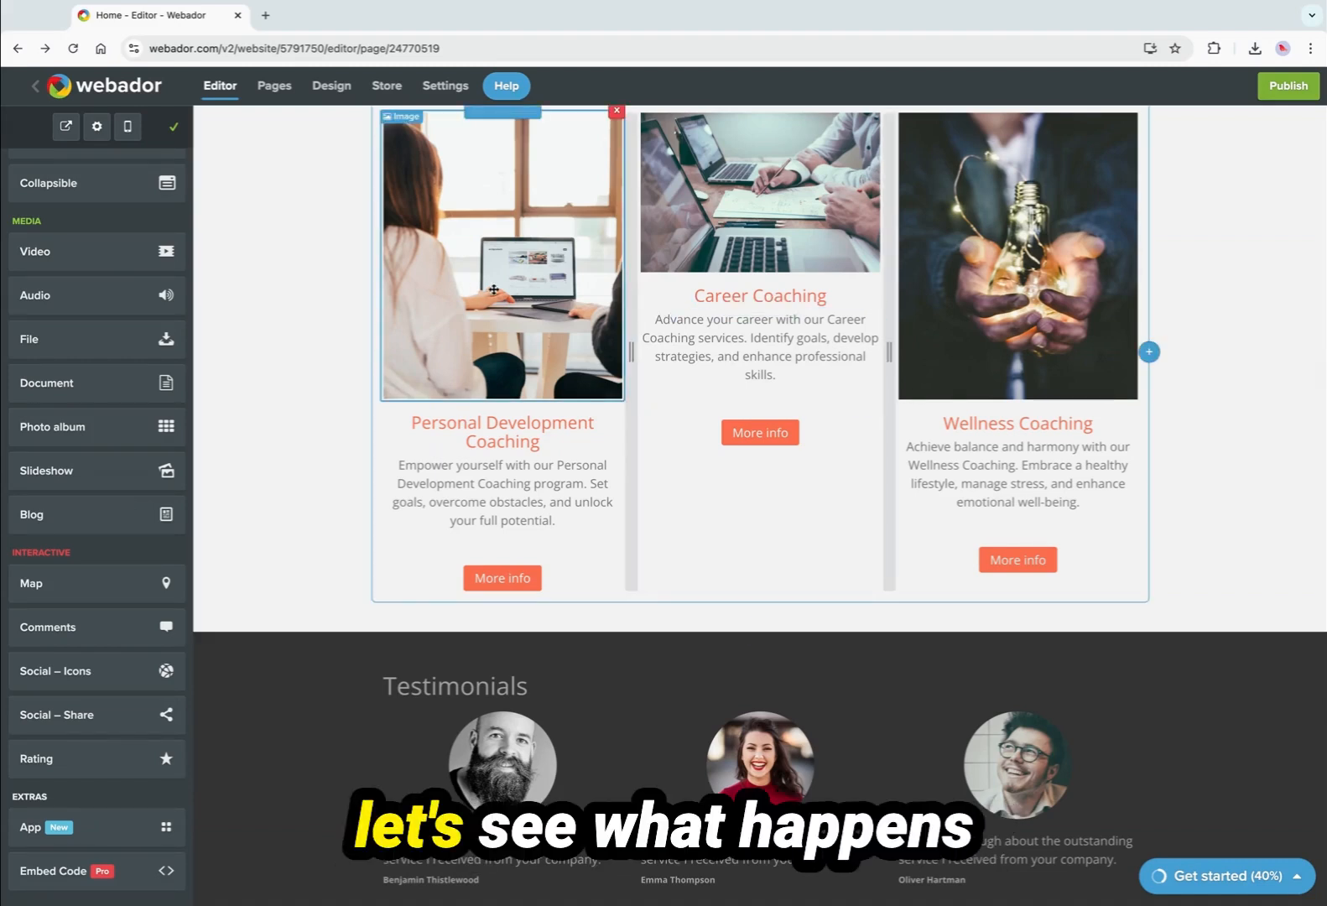
Look through the site's own images and the icon library as possible replacements for the Personal Development Coaching photo.
left_click(546, 282)
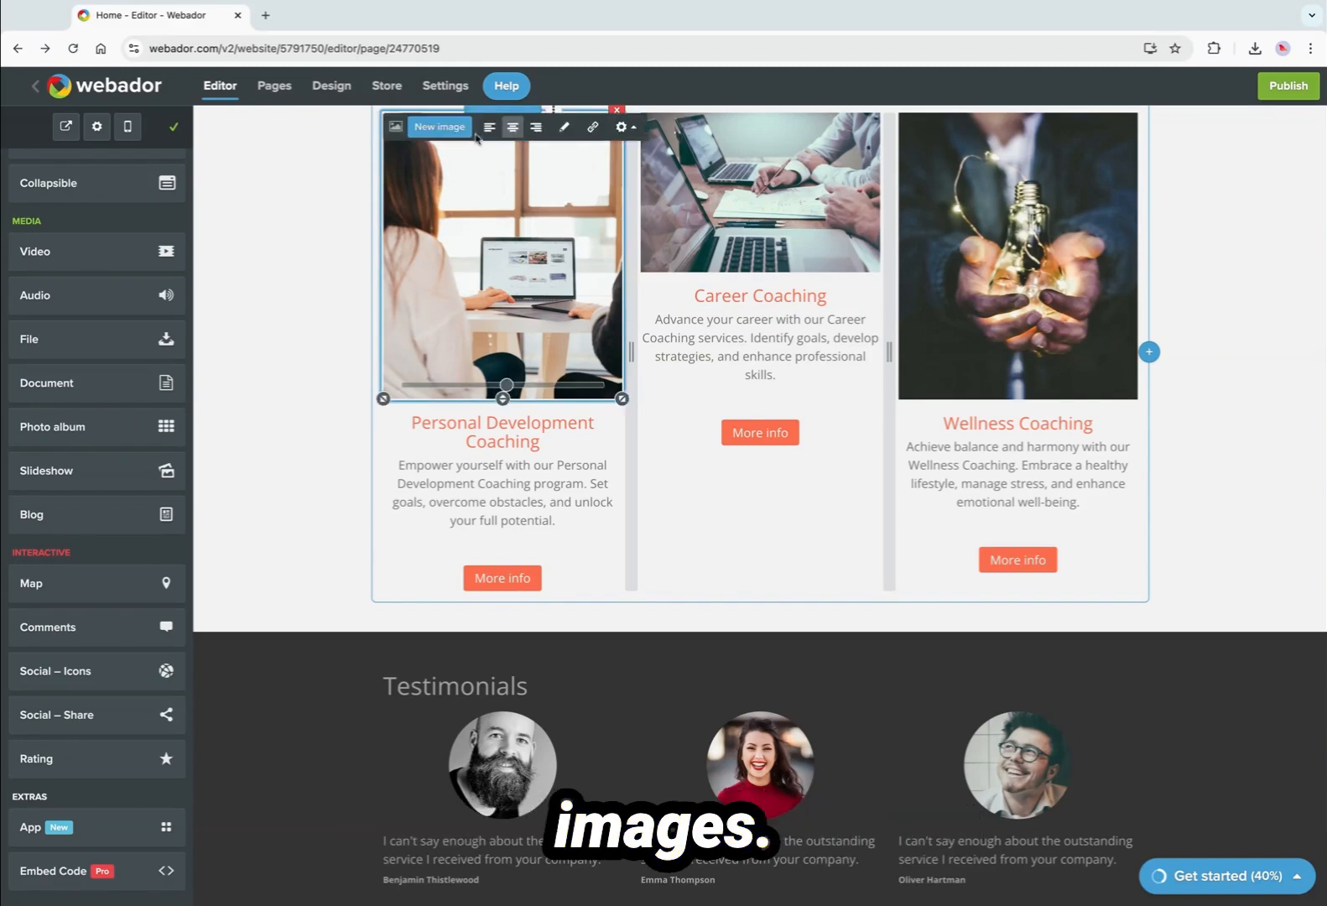
left_click(439, 126)
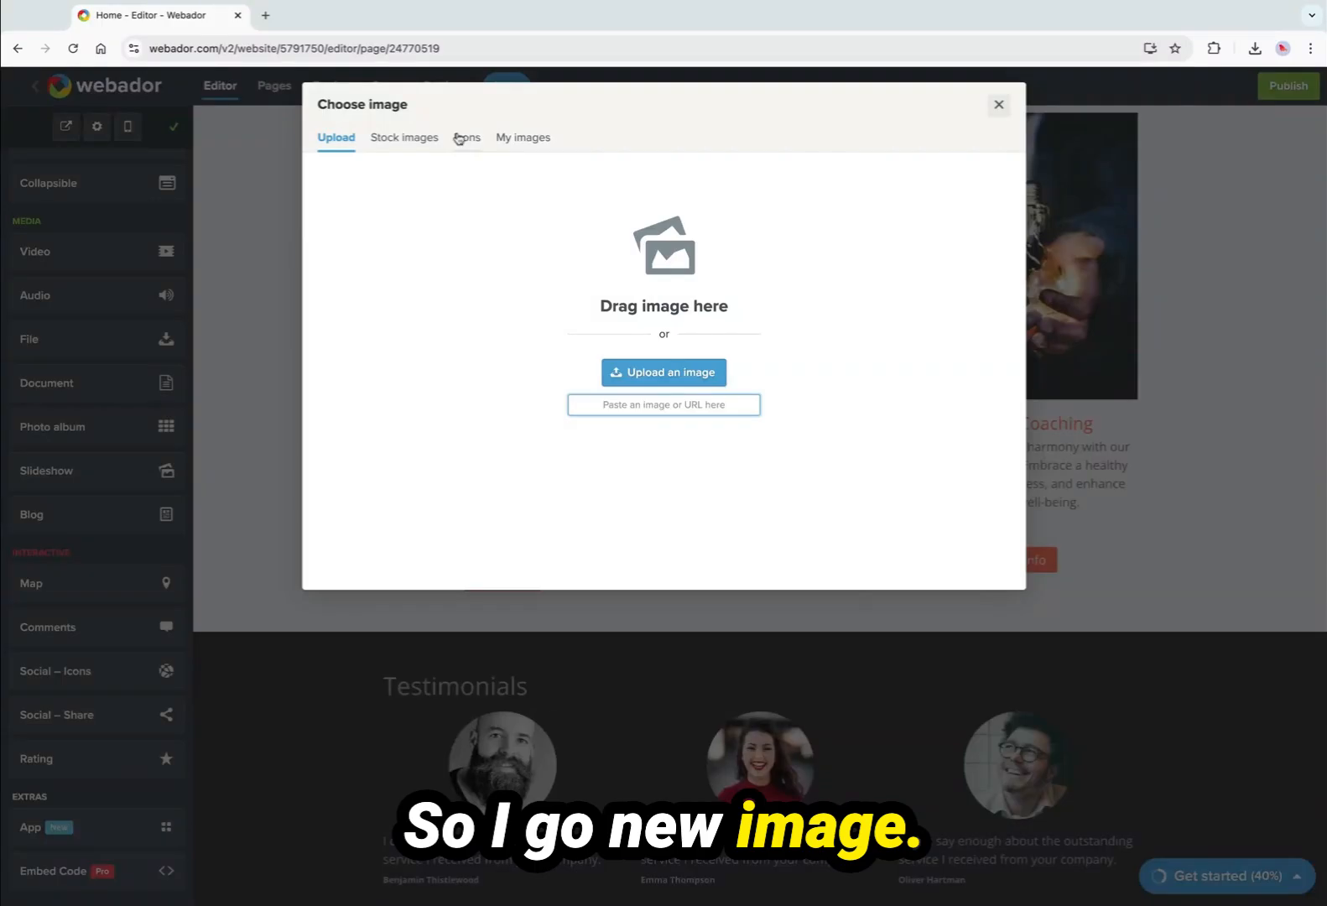
left_click(507, 141)
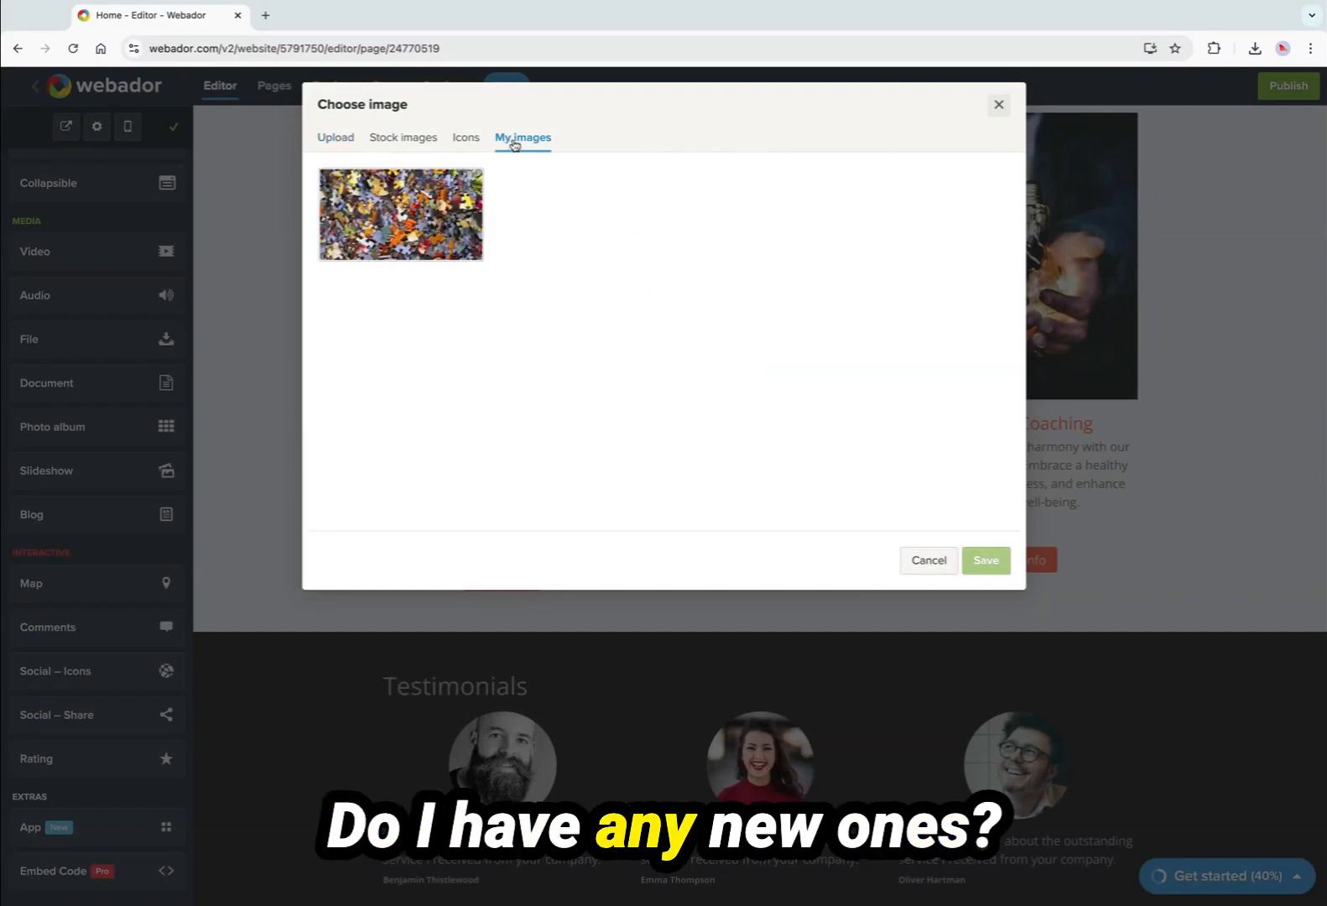
left_click(468, 139)
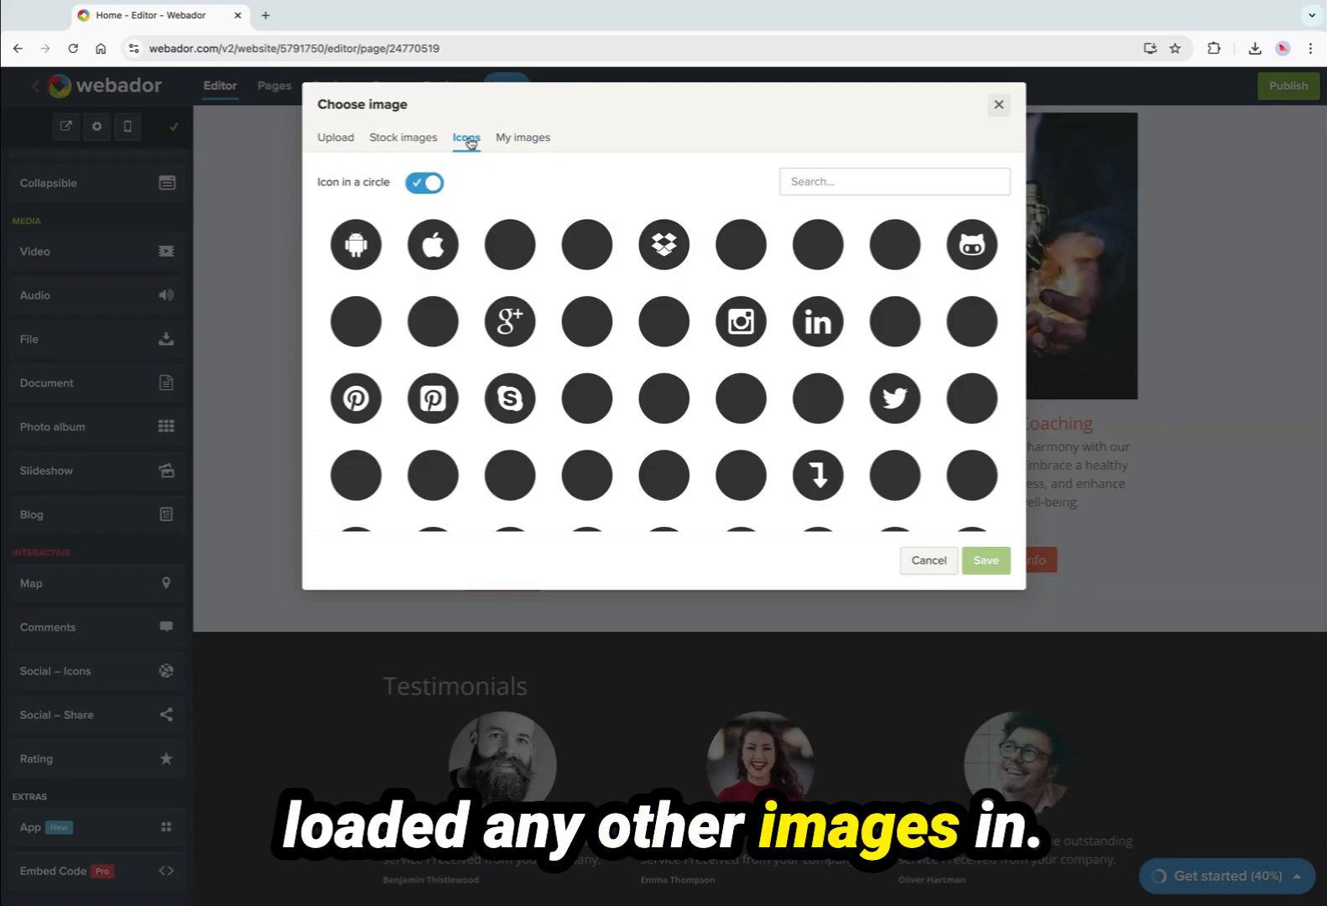
scroll(560, 291, "down", 10)
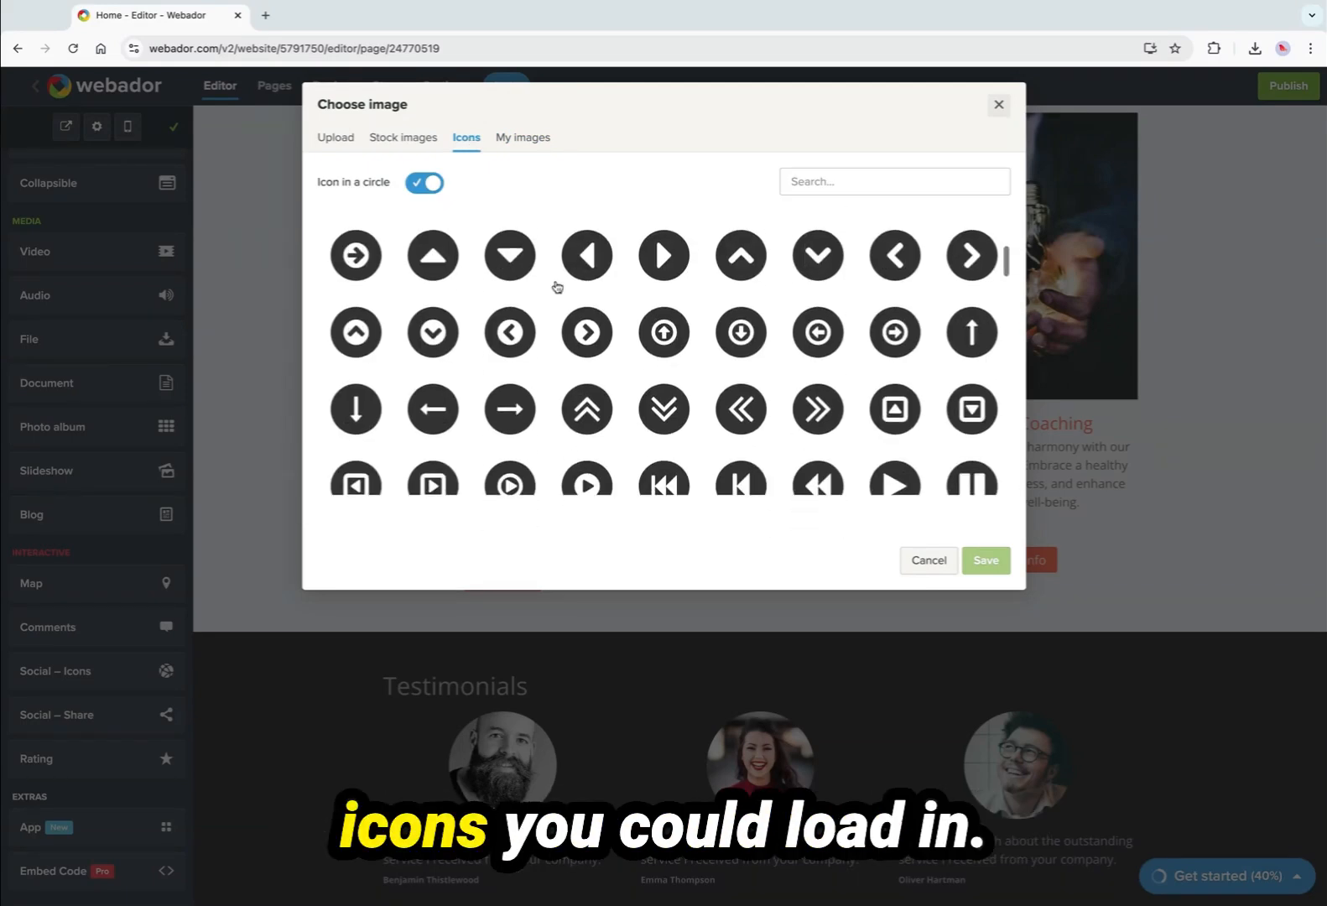
scroll(559, 291, "down", 5)
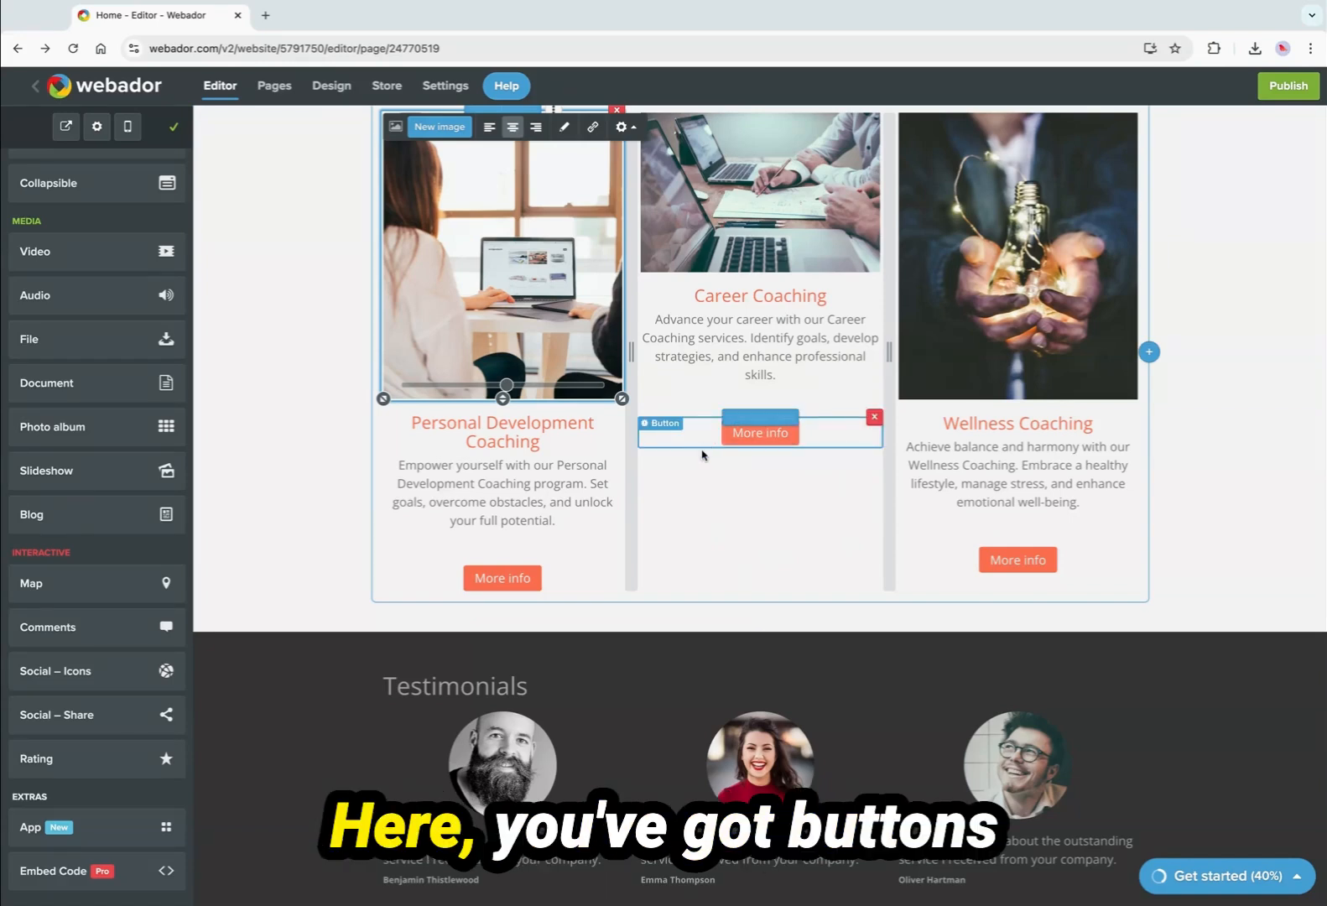
Change the color of the More info button under Career Coaching to the green #4cc9a4.
scroll(715, 487, "up", 15)
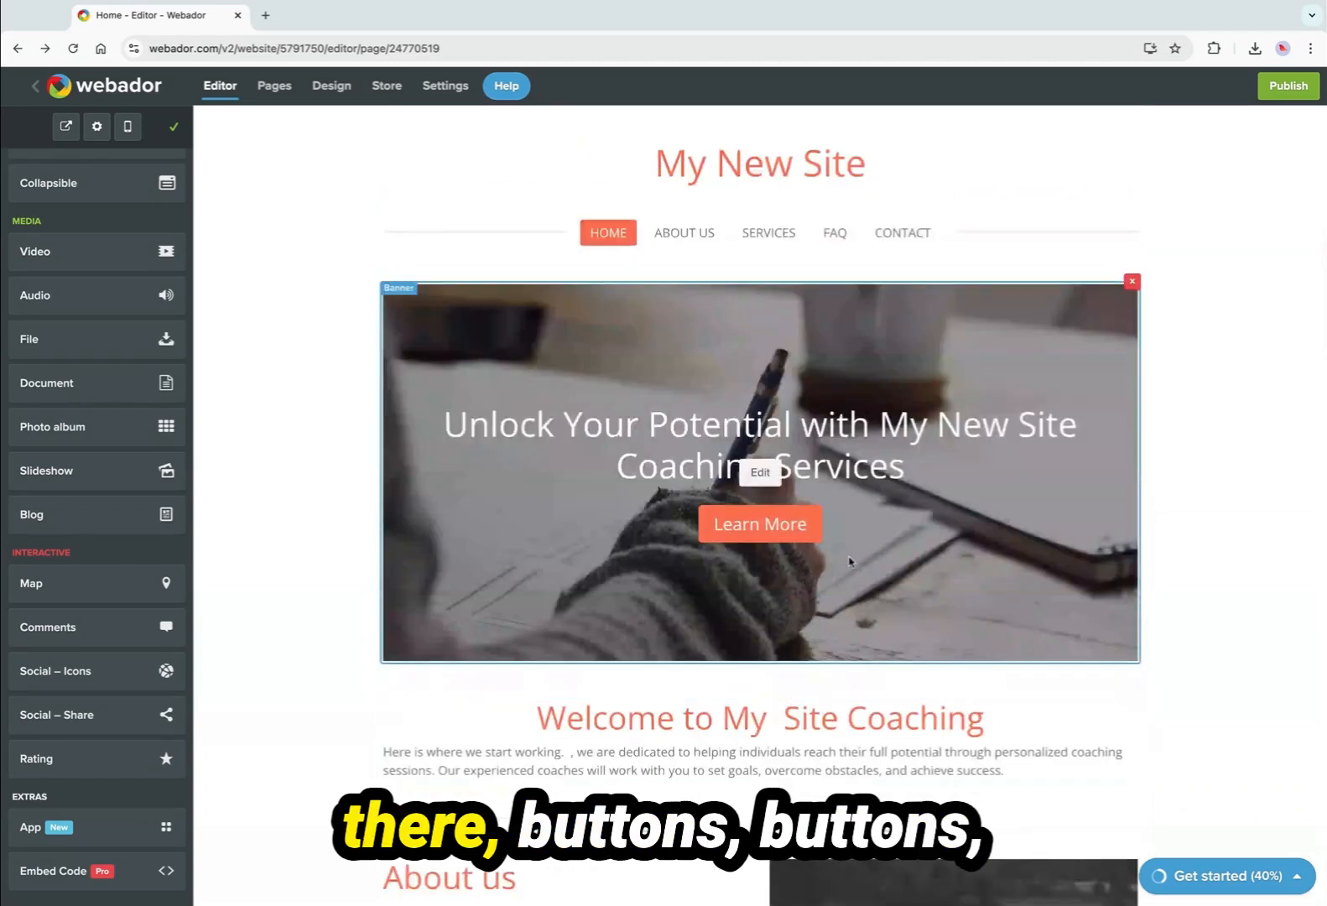
scroll(849, 560, "down", 15)
scroll(850, 557, "down", 15)
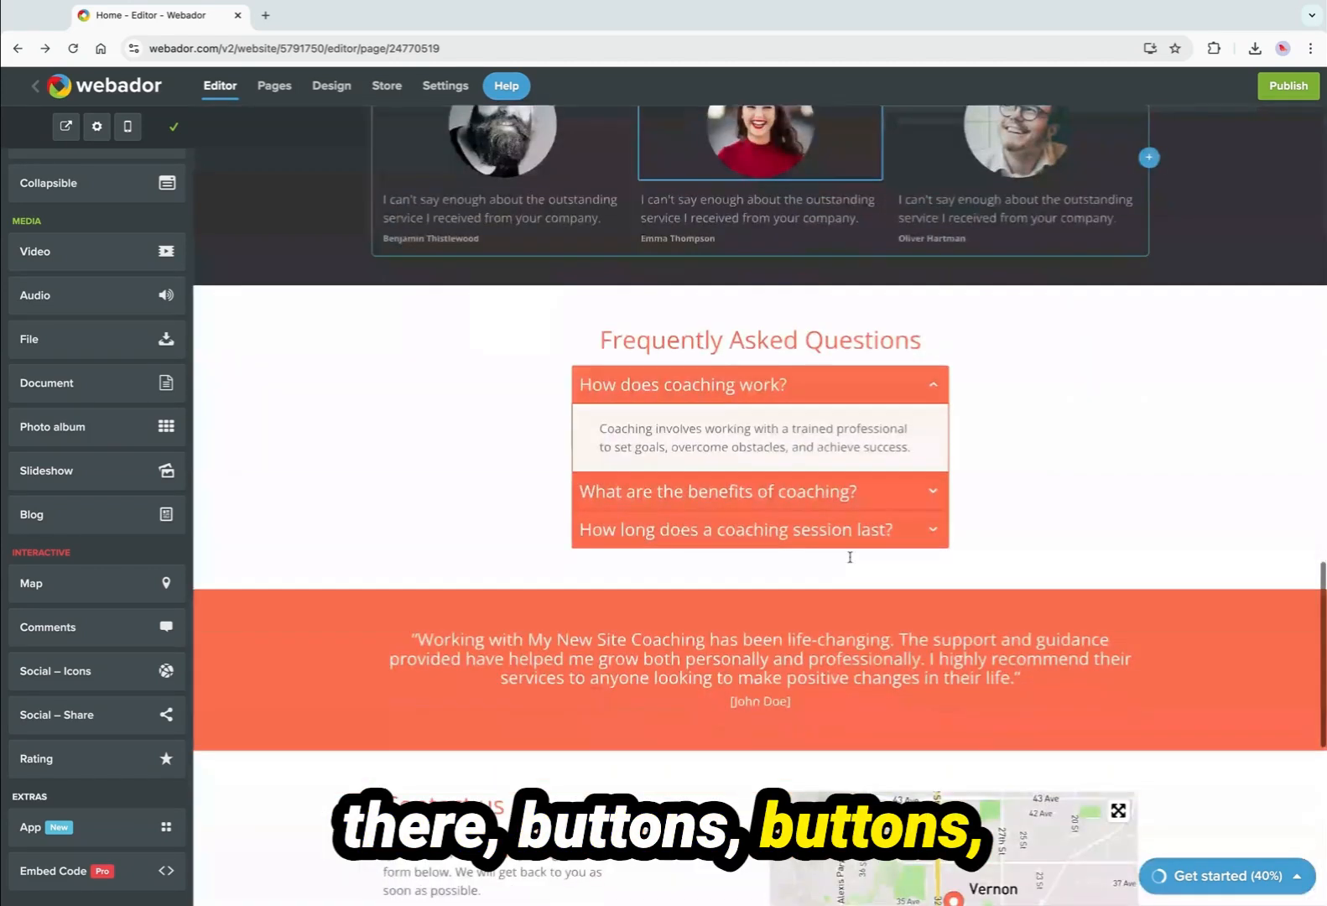
scroll(850, 557, "down", 2)
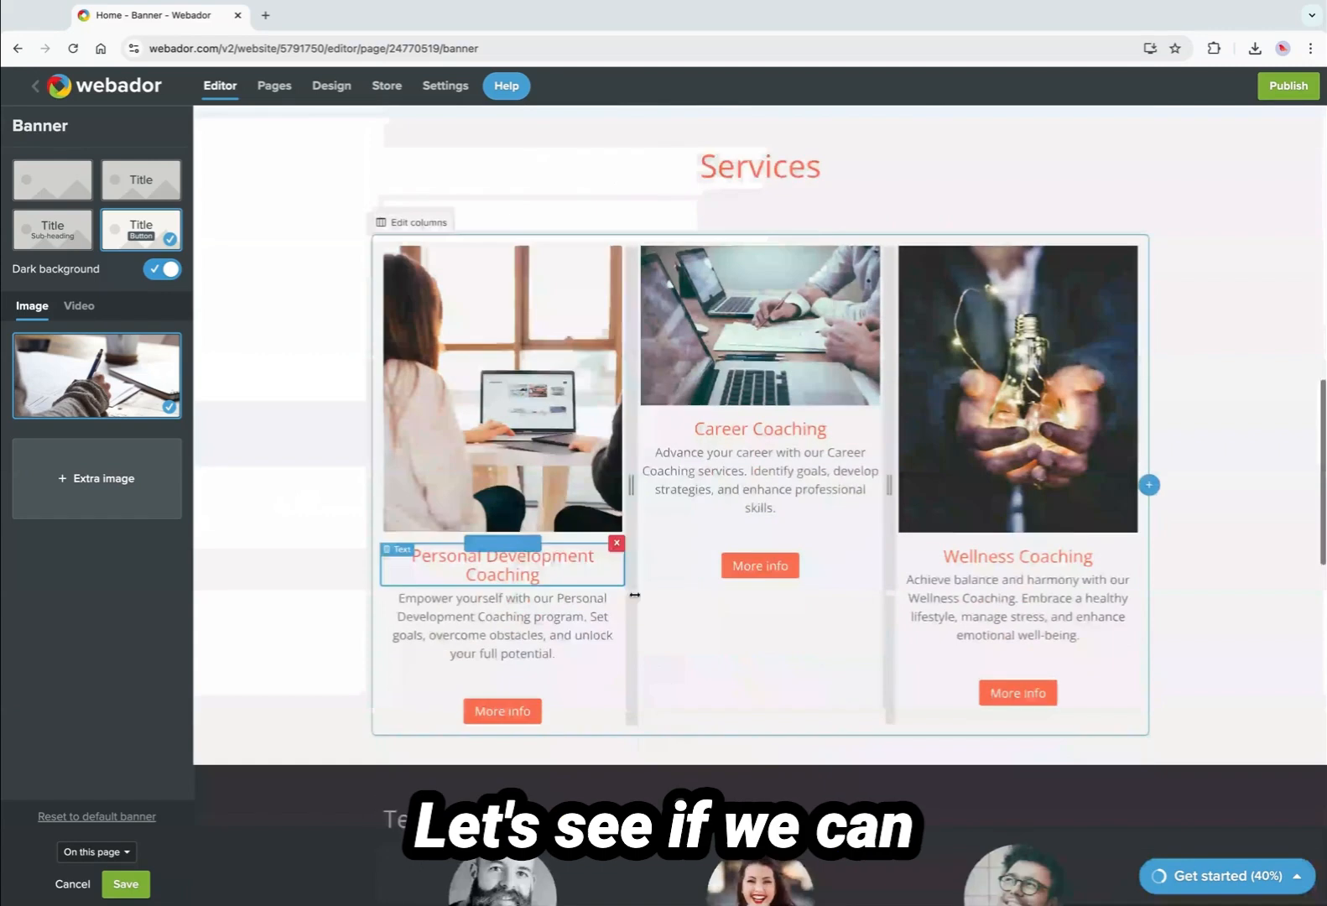
left_click(770, 548)
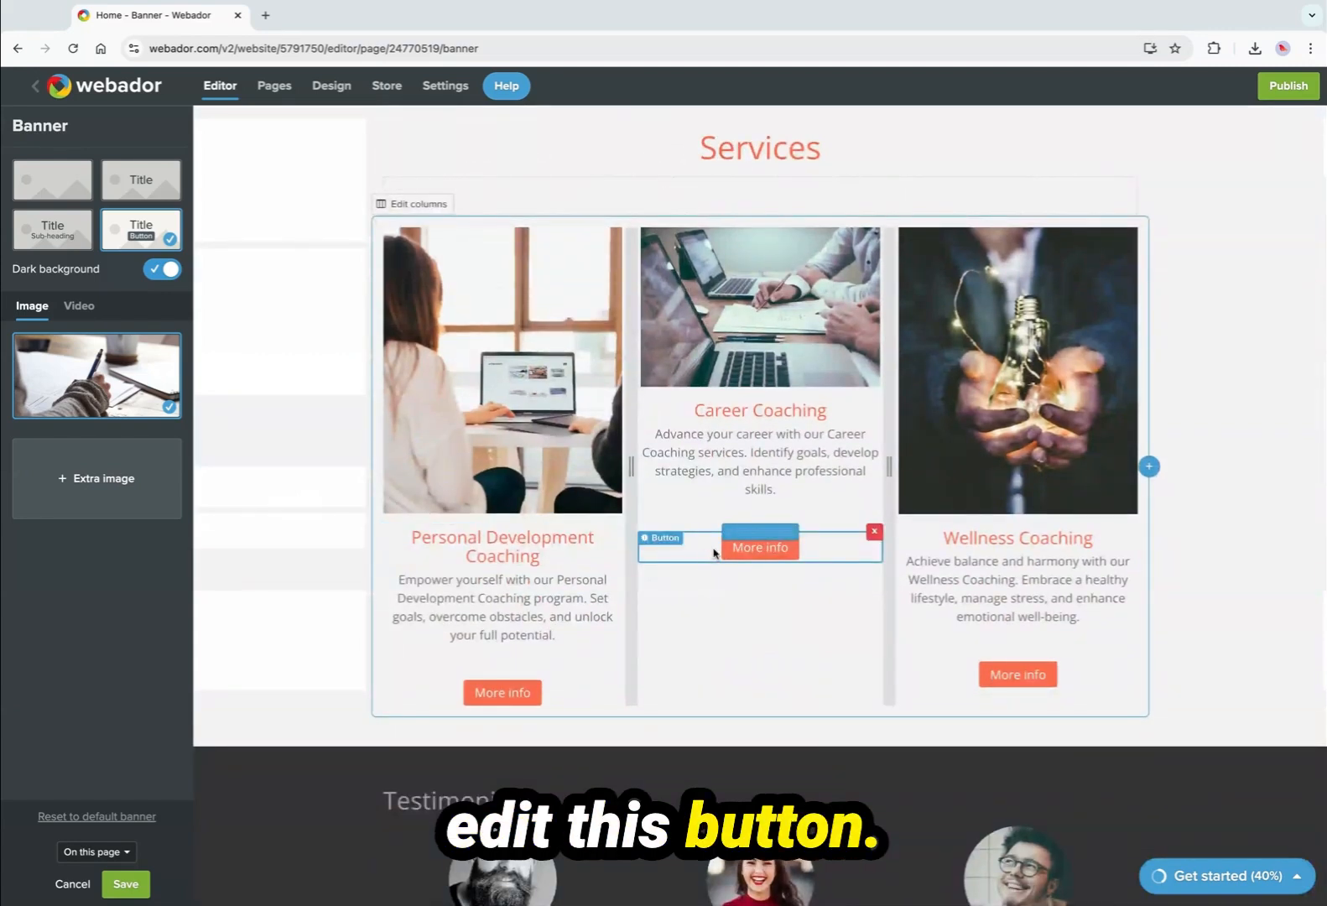
left_click(714, 553)
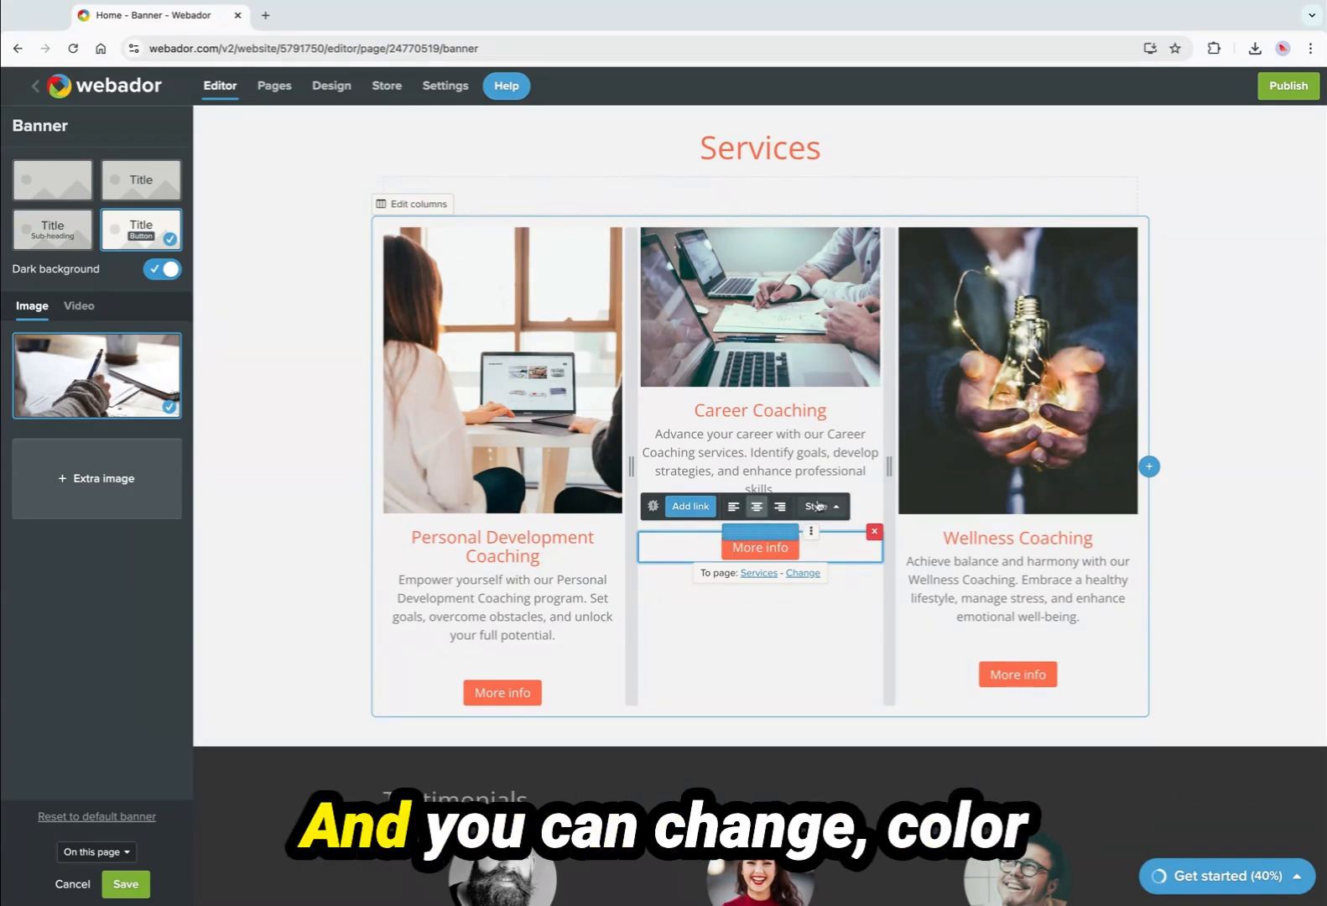
left_click(817, 506)
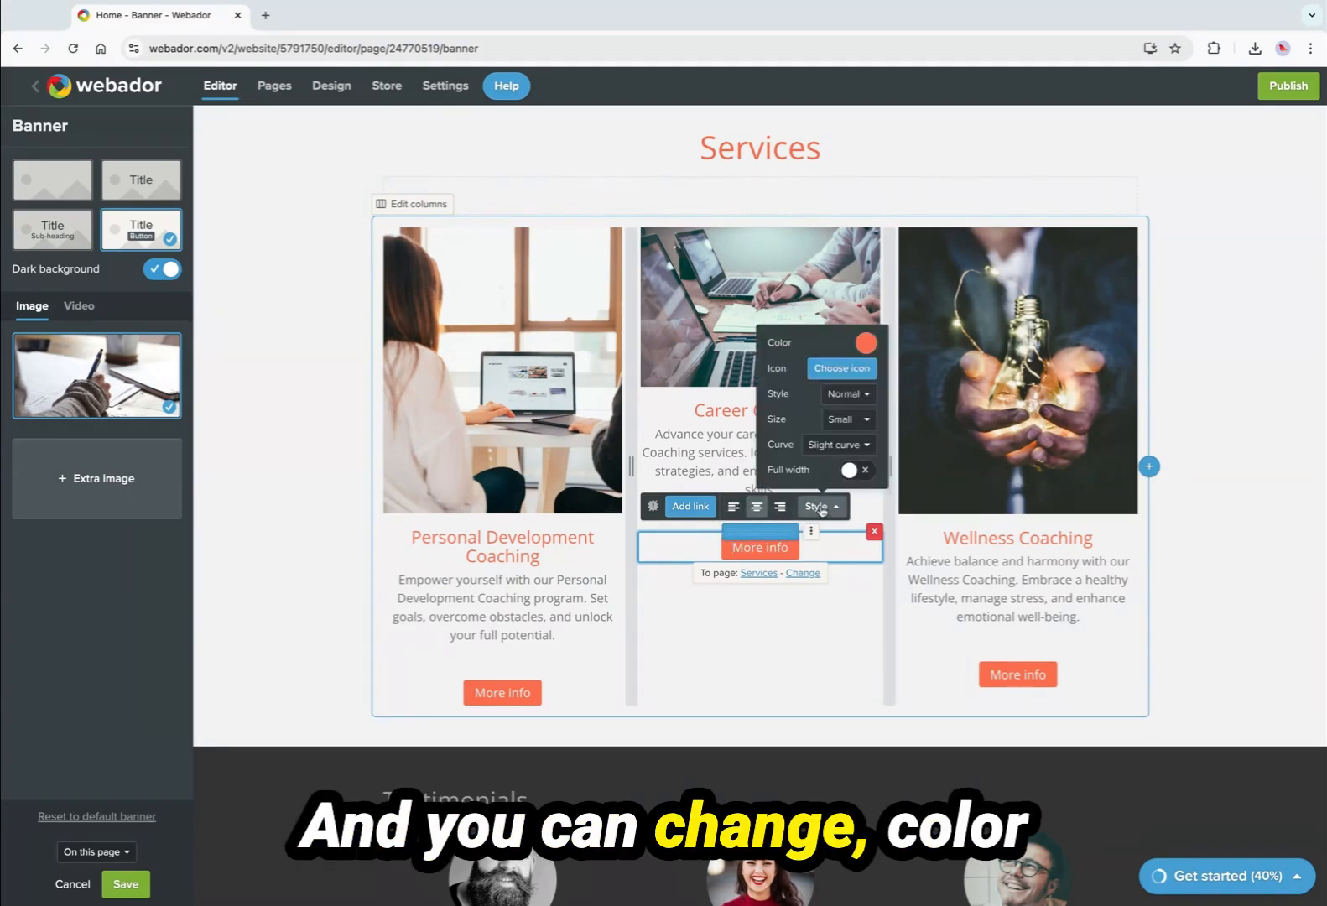
left_click(872, 345)
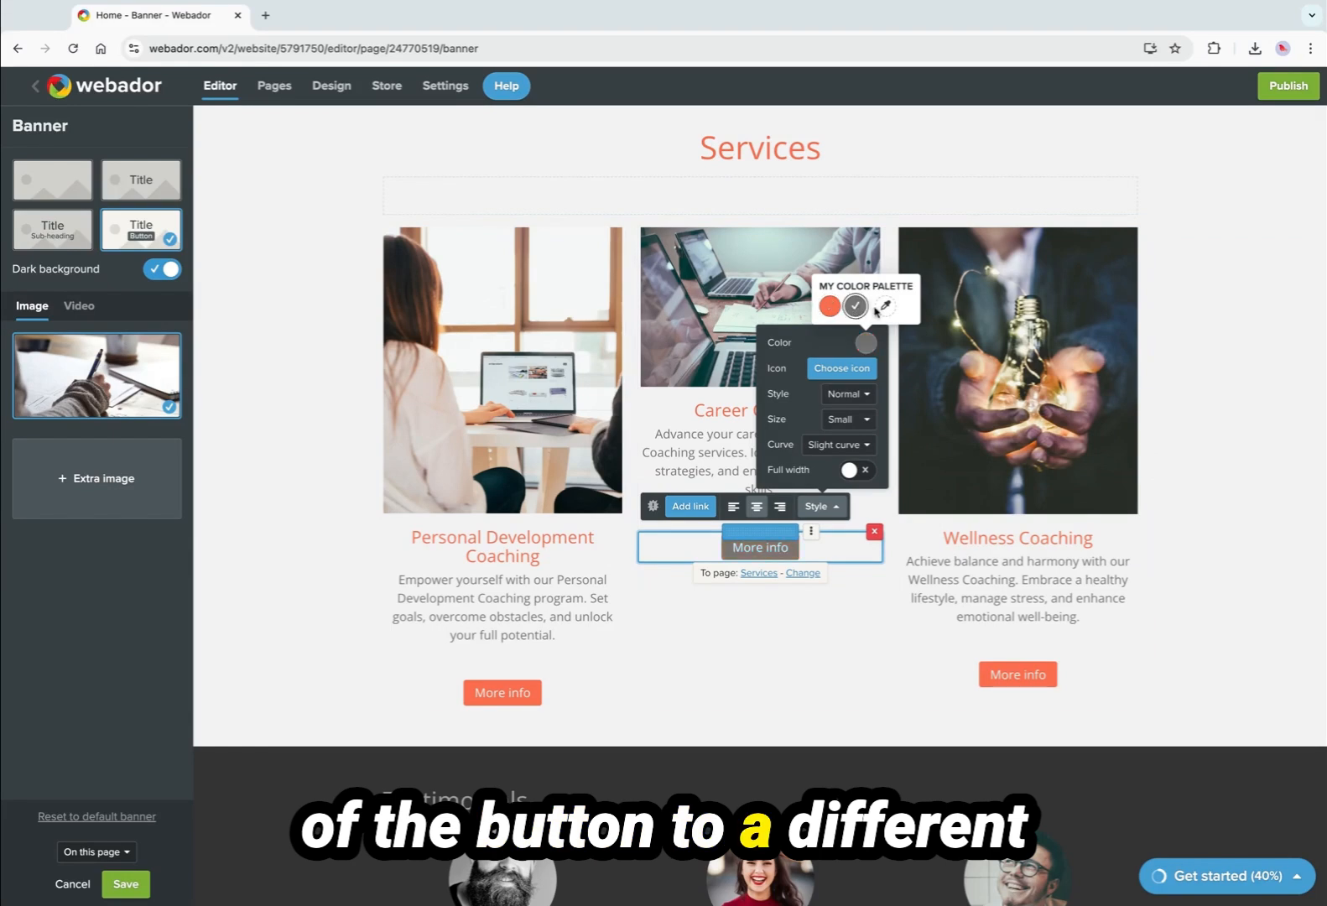
left_click(884, 309)
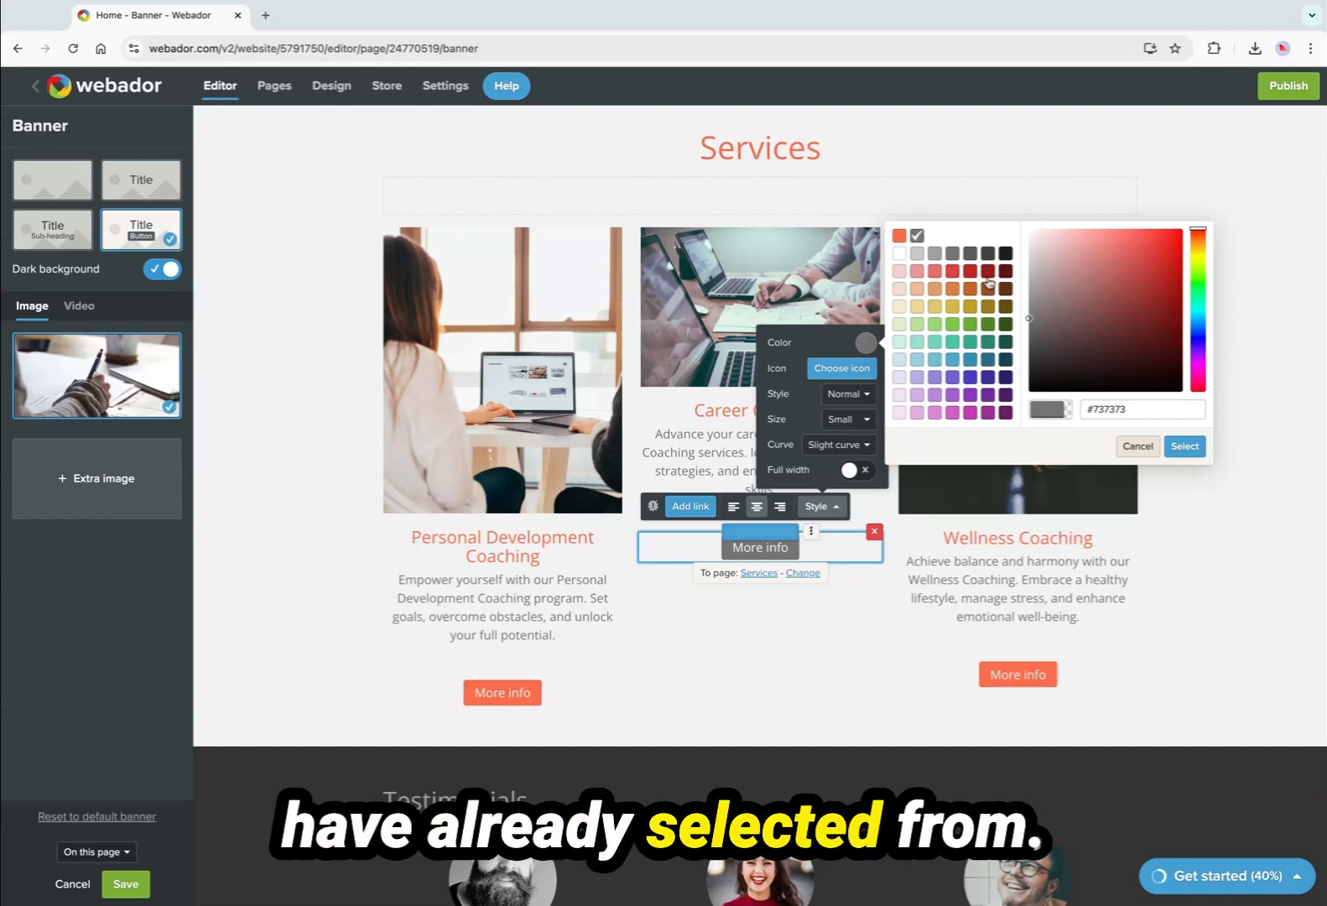
left_click(951, 343)
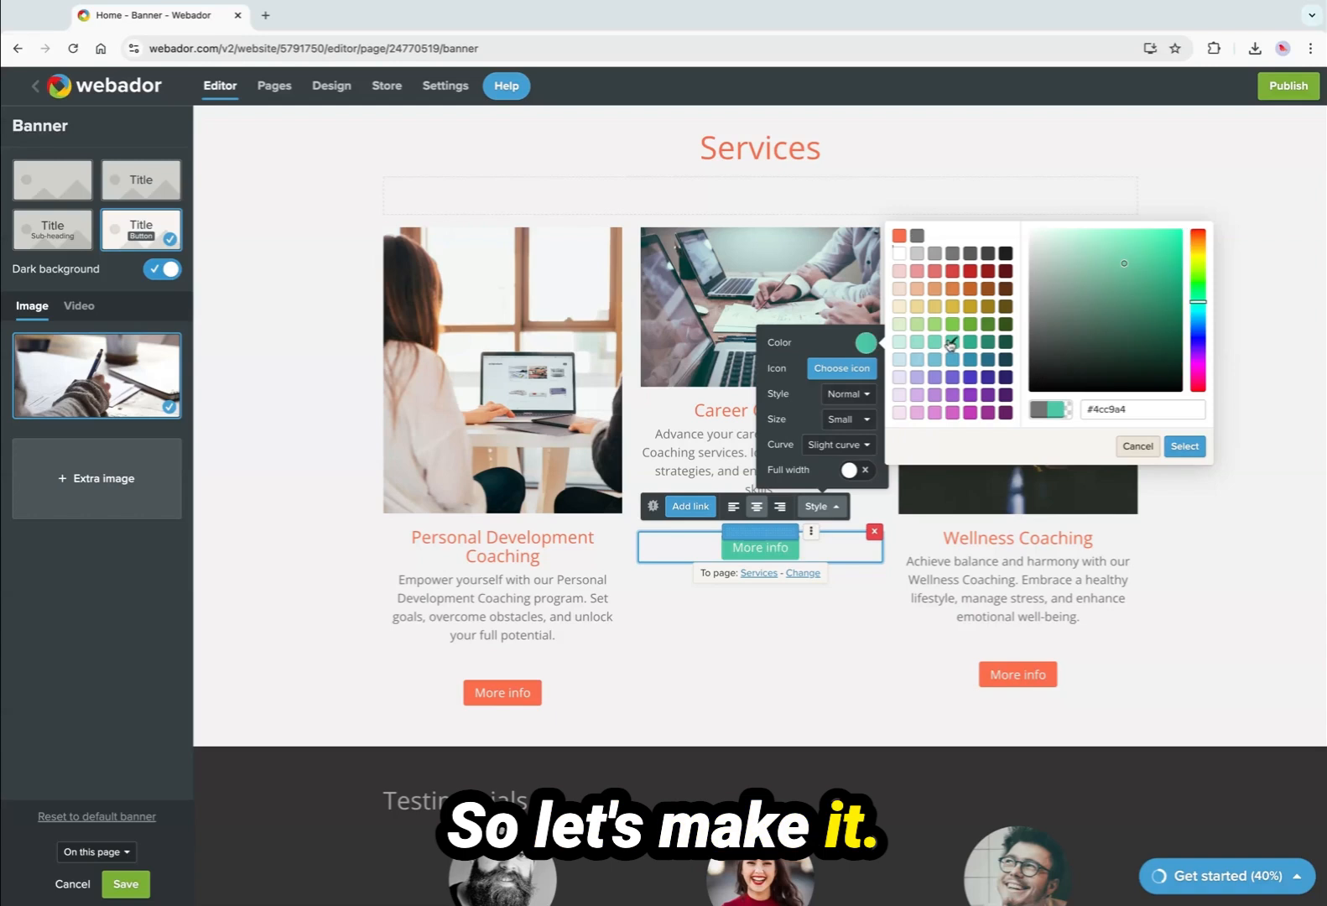
left_click(836, 599)
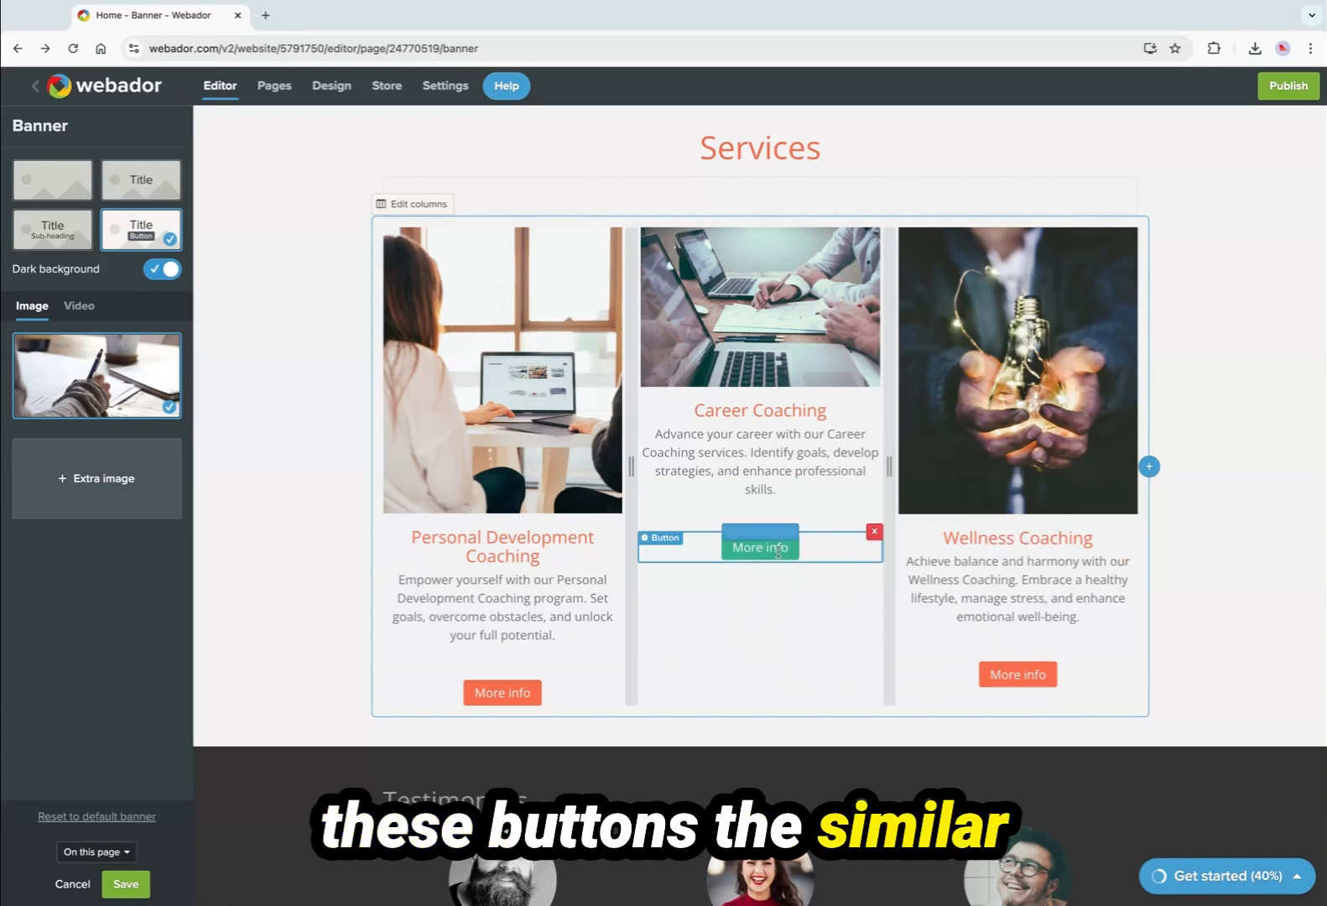
Try aligning the Career Coaching button to the right and return it to centered alignment.
left_click(704, 552)
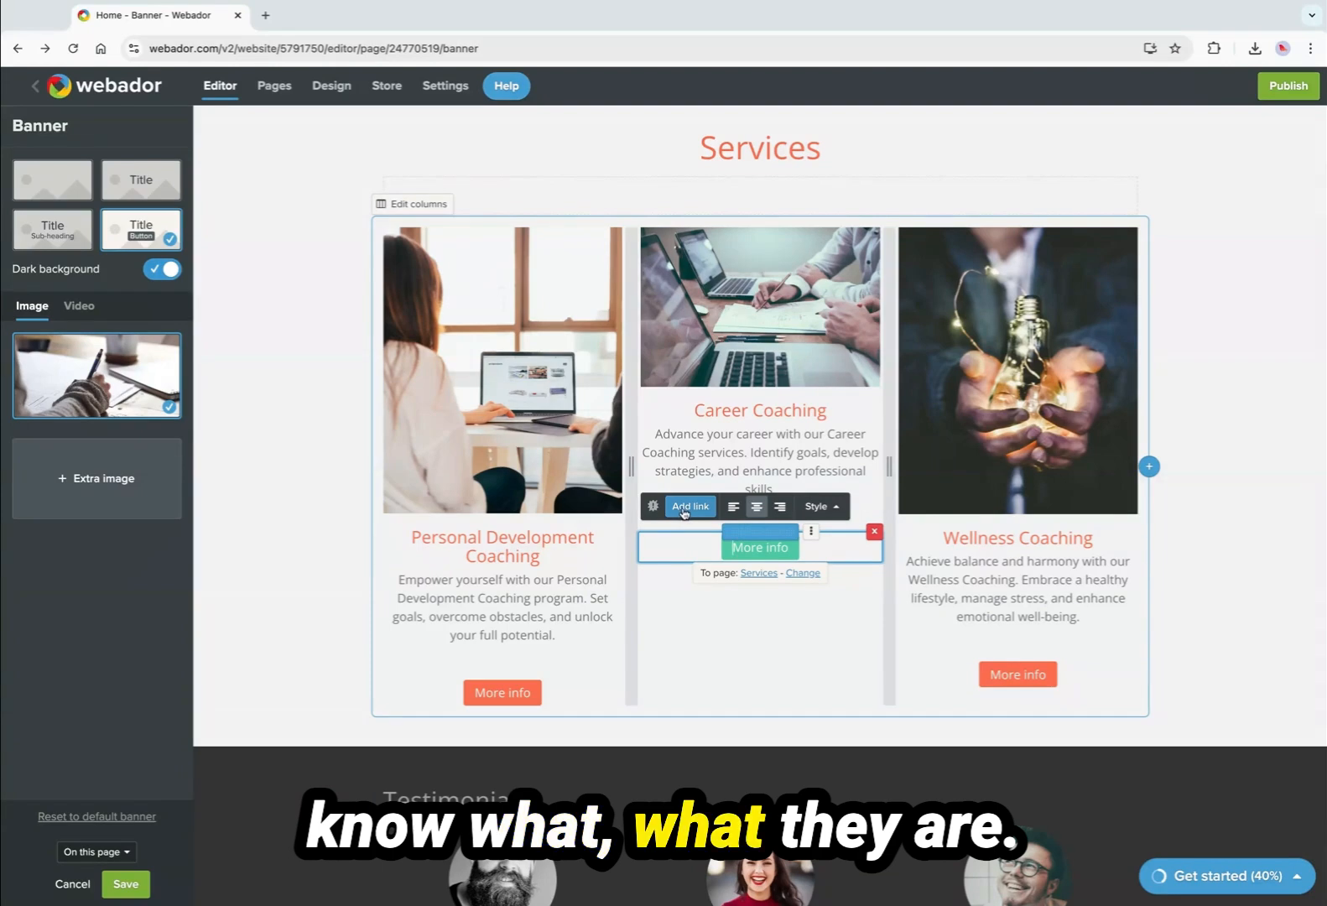
left_click(745, 510)
left_click(757, 507)
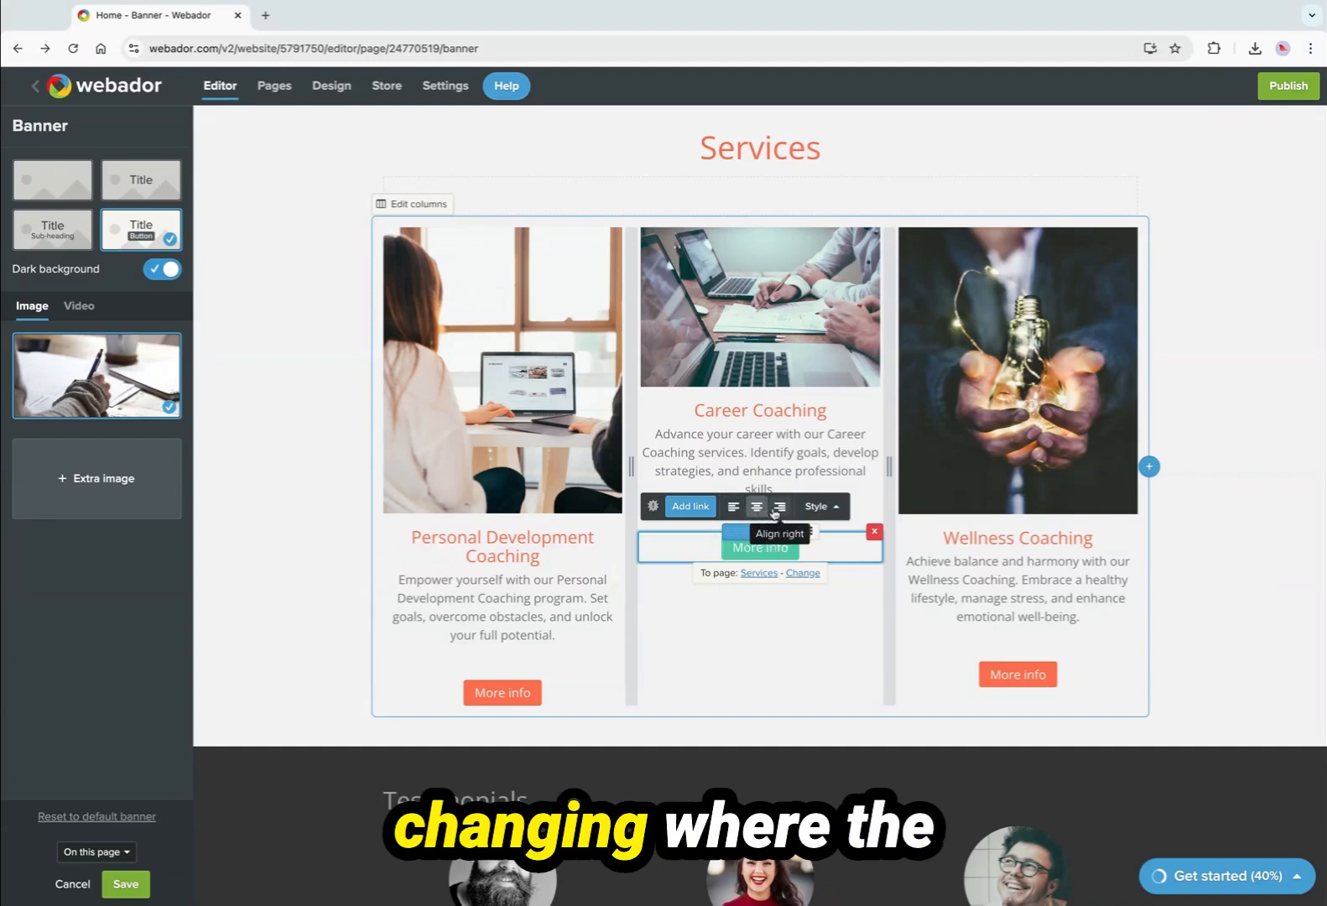
left_click(779, 507)
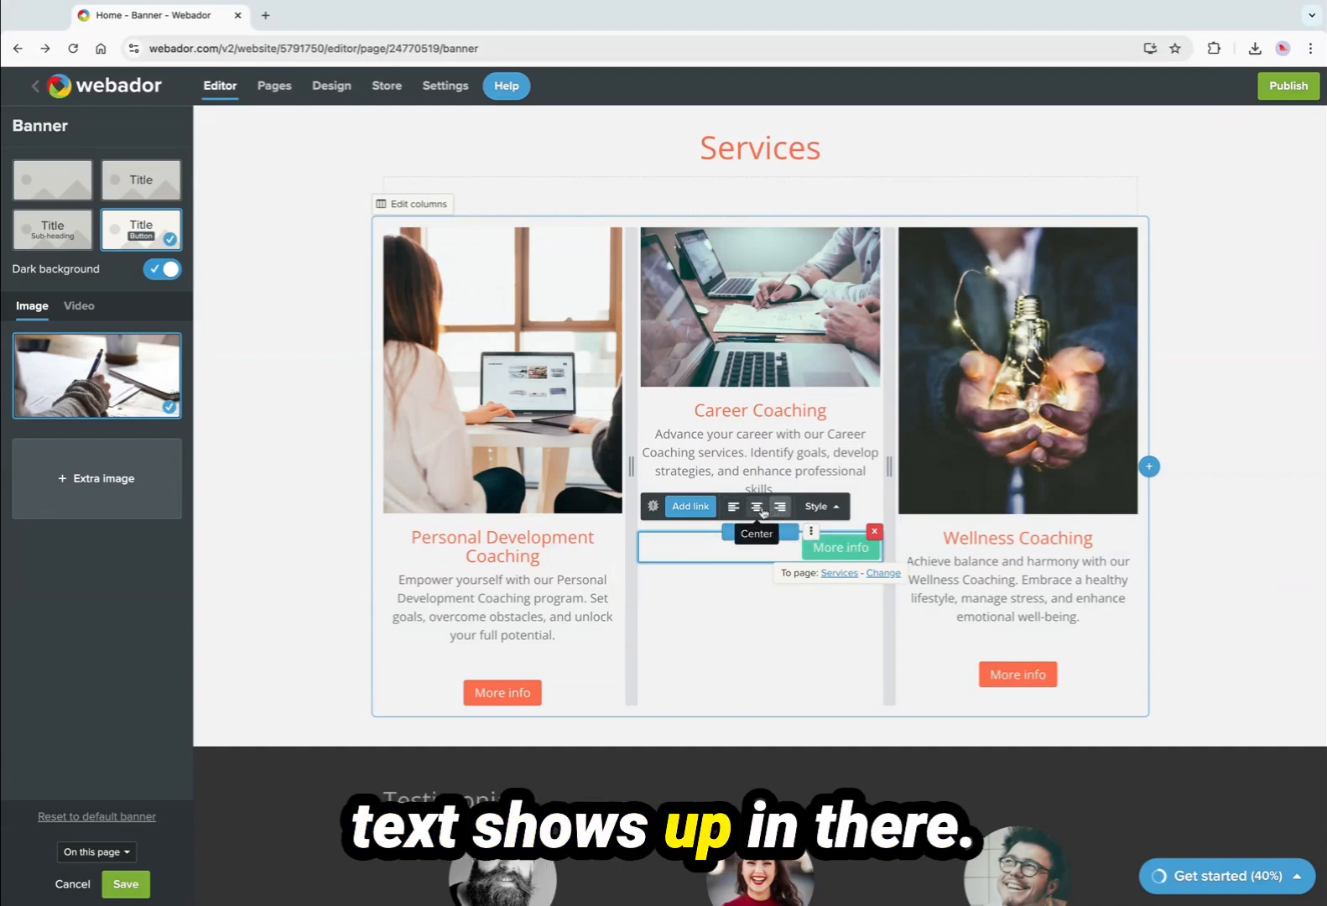
left_click(760, 507)
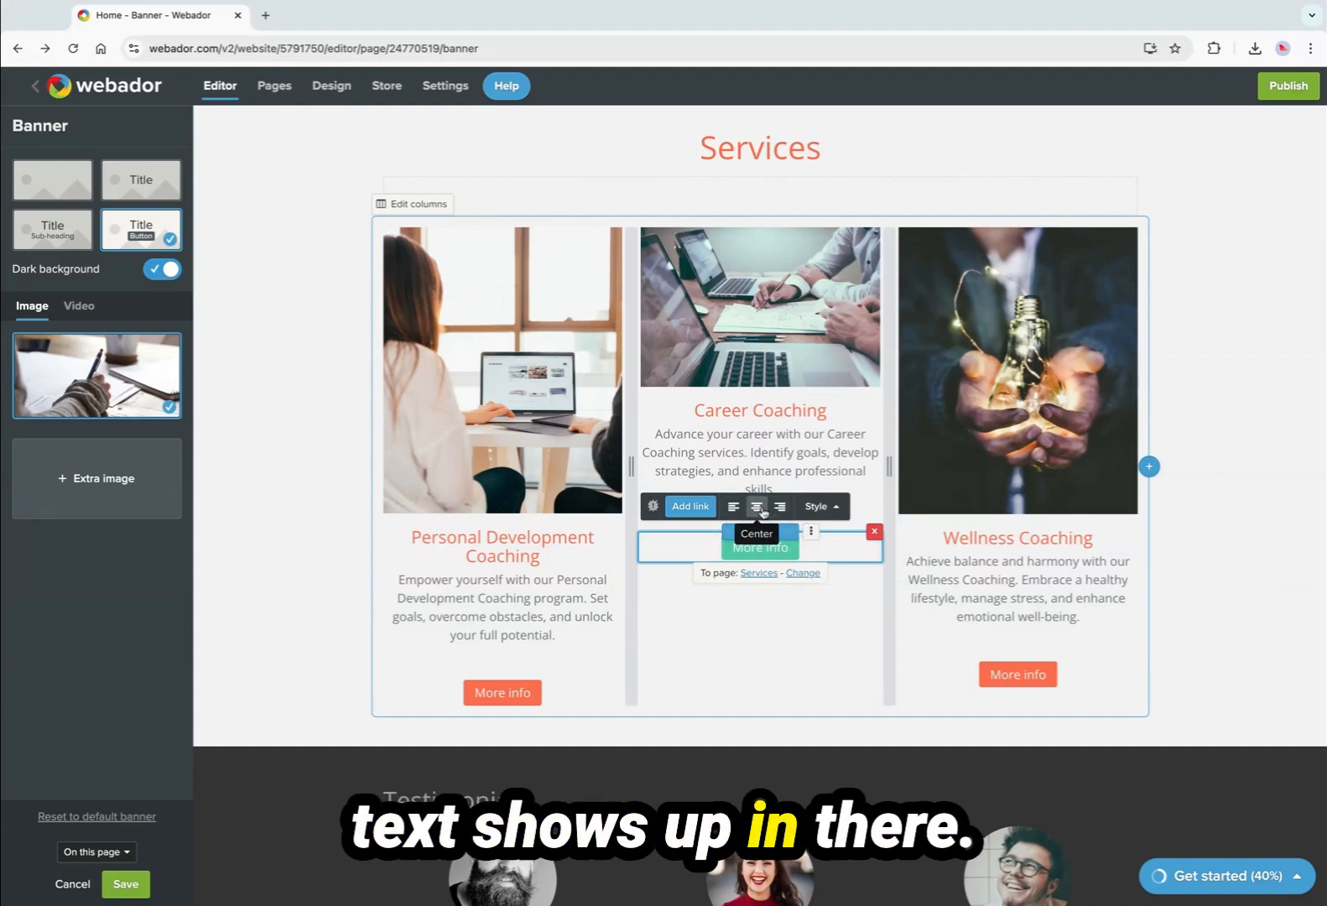
Set the Career Coaching button's style to Frame and try a larger button size.
left_click(836, 511)
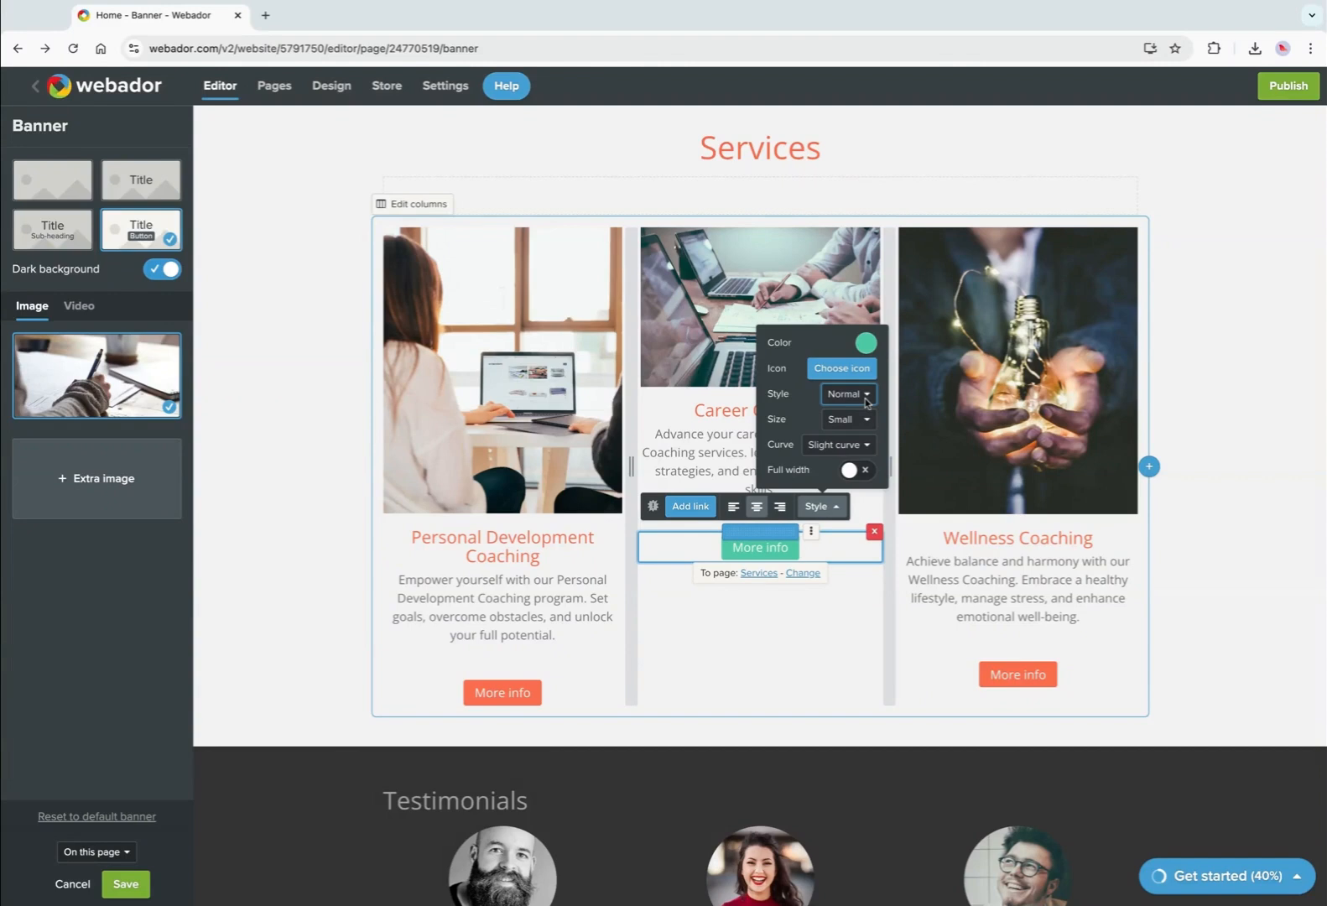
left_click(818, 634)
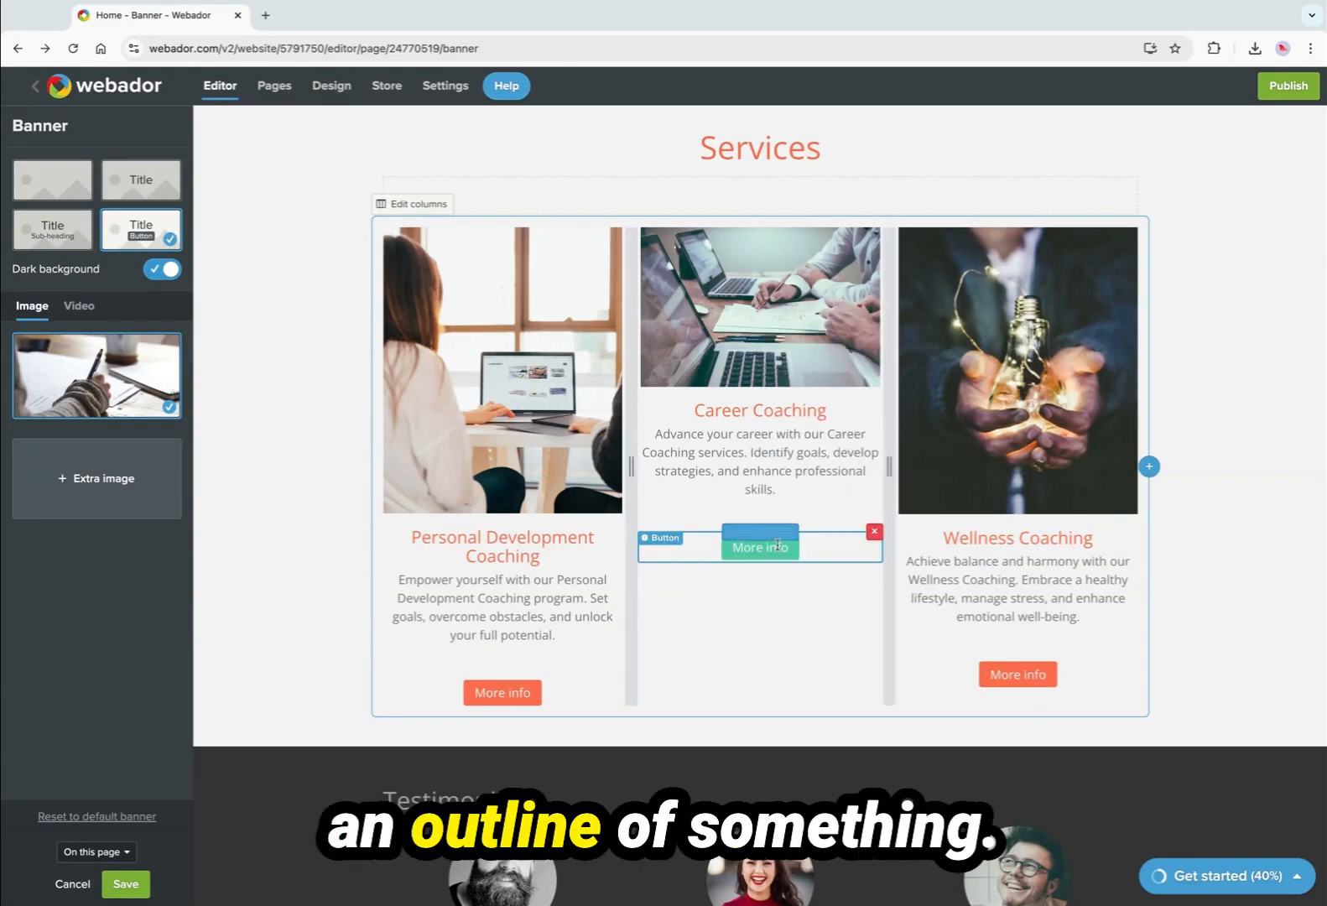
left_click(866, 540)
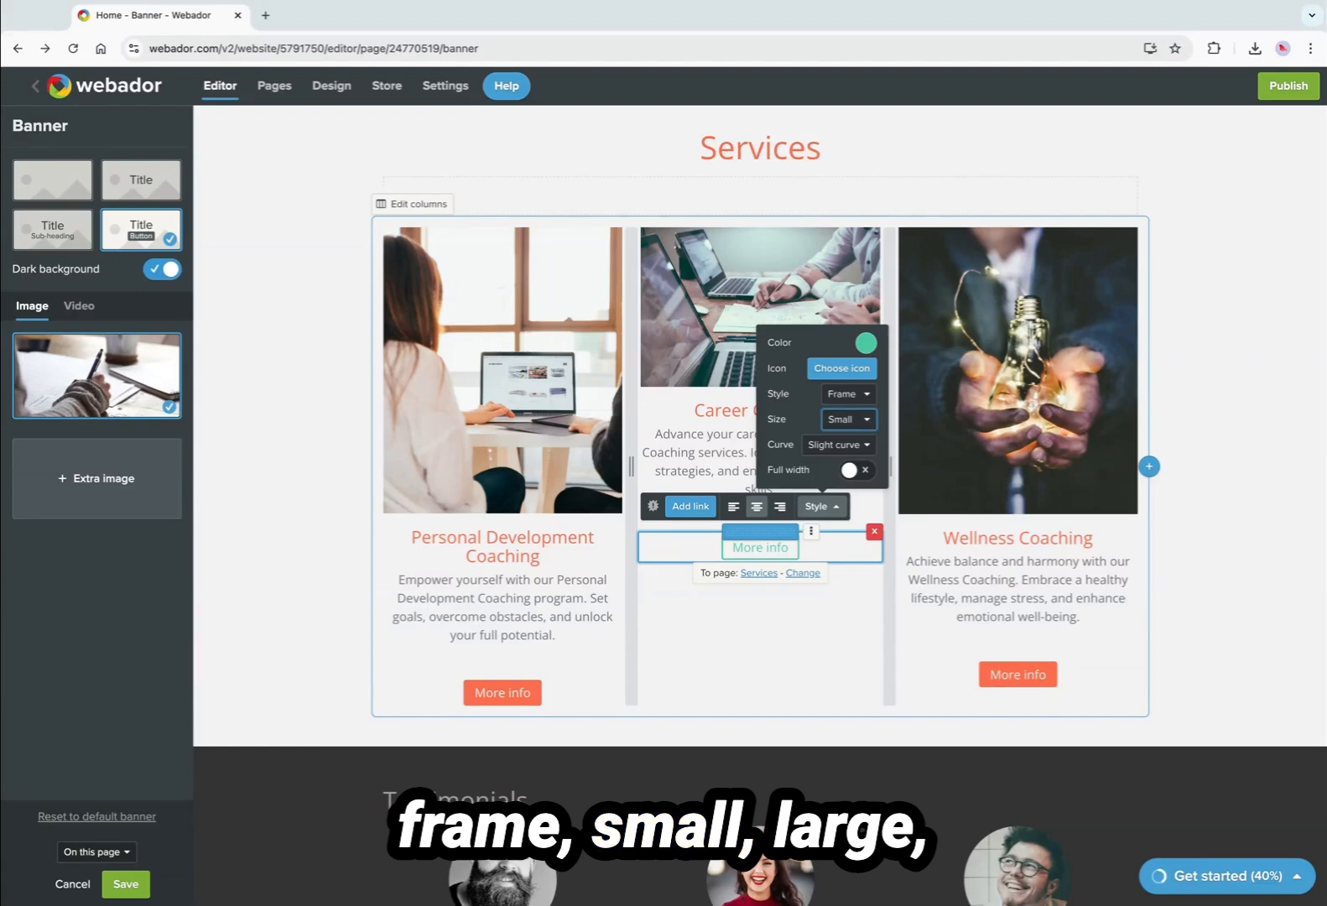
left_click(785, 603)
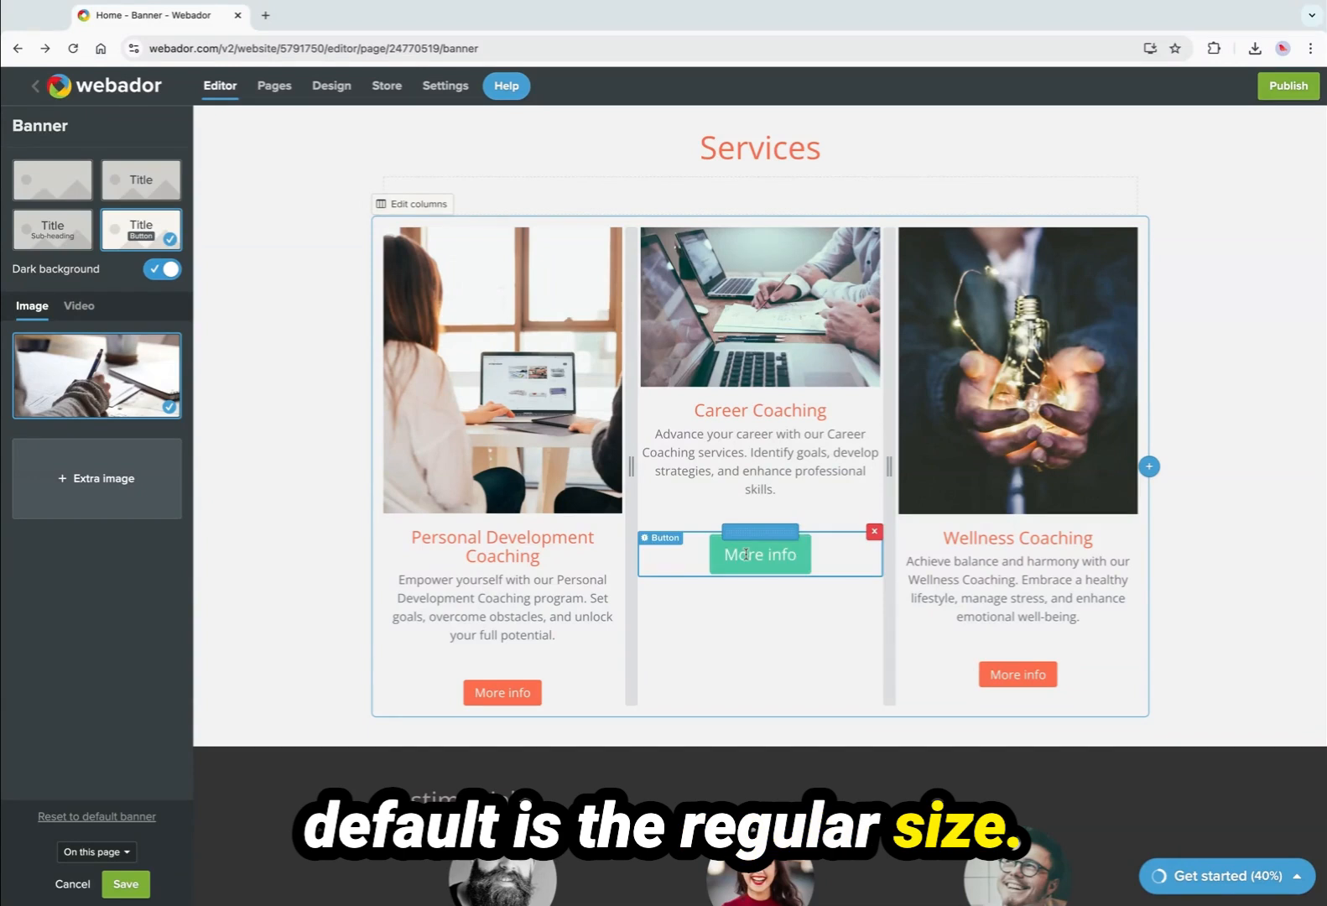
Replace the Career Coaching button's text with "Work with Me".
left_click(782, 549)
key("BackSpace")
key("BackSpace")
key("BackSpace")
key("BackSpace")
key("BackSpace")
key("BackSpace")
key("BackSpace")
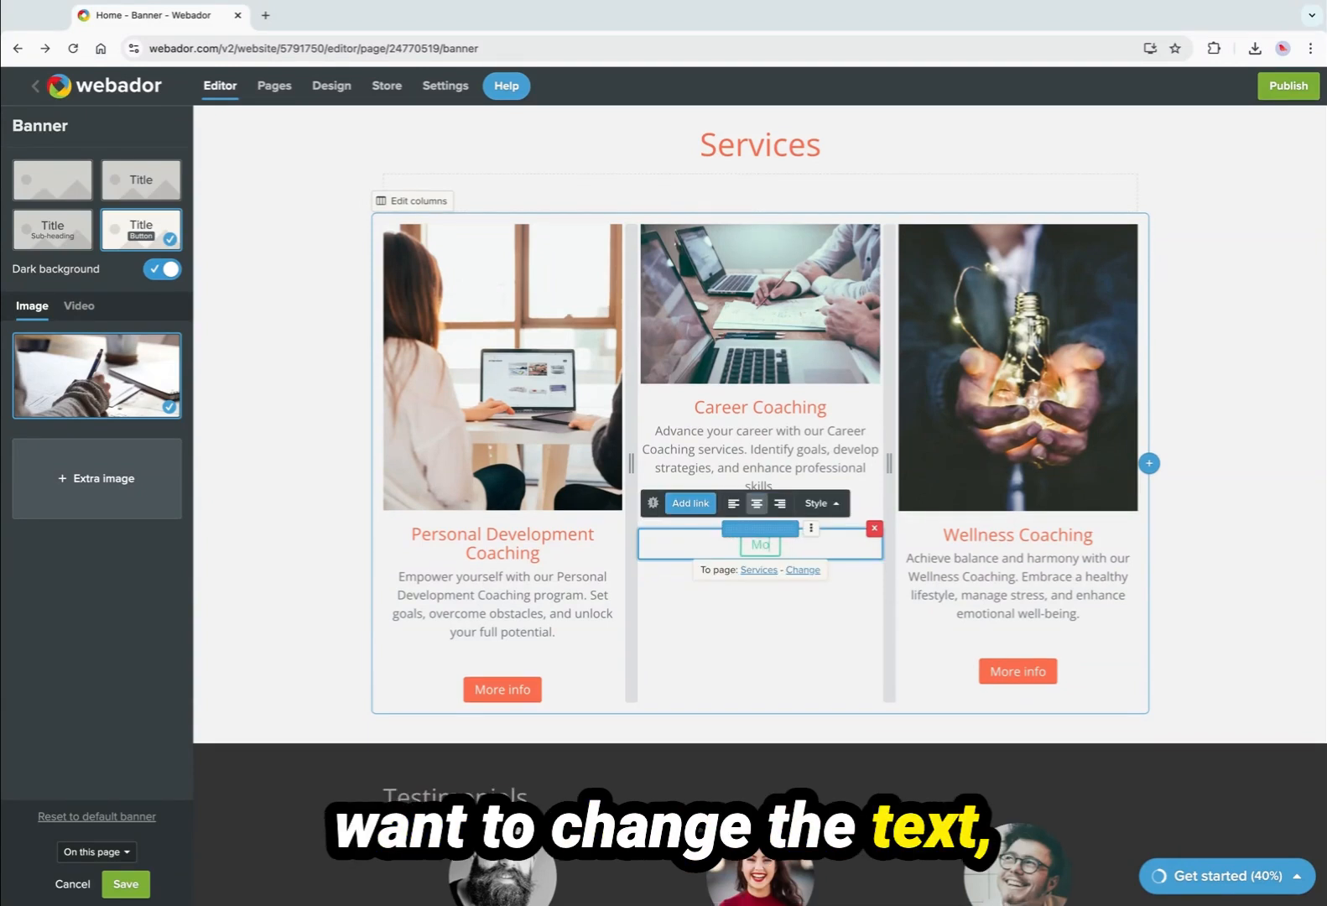
key("BackSpace")
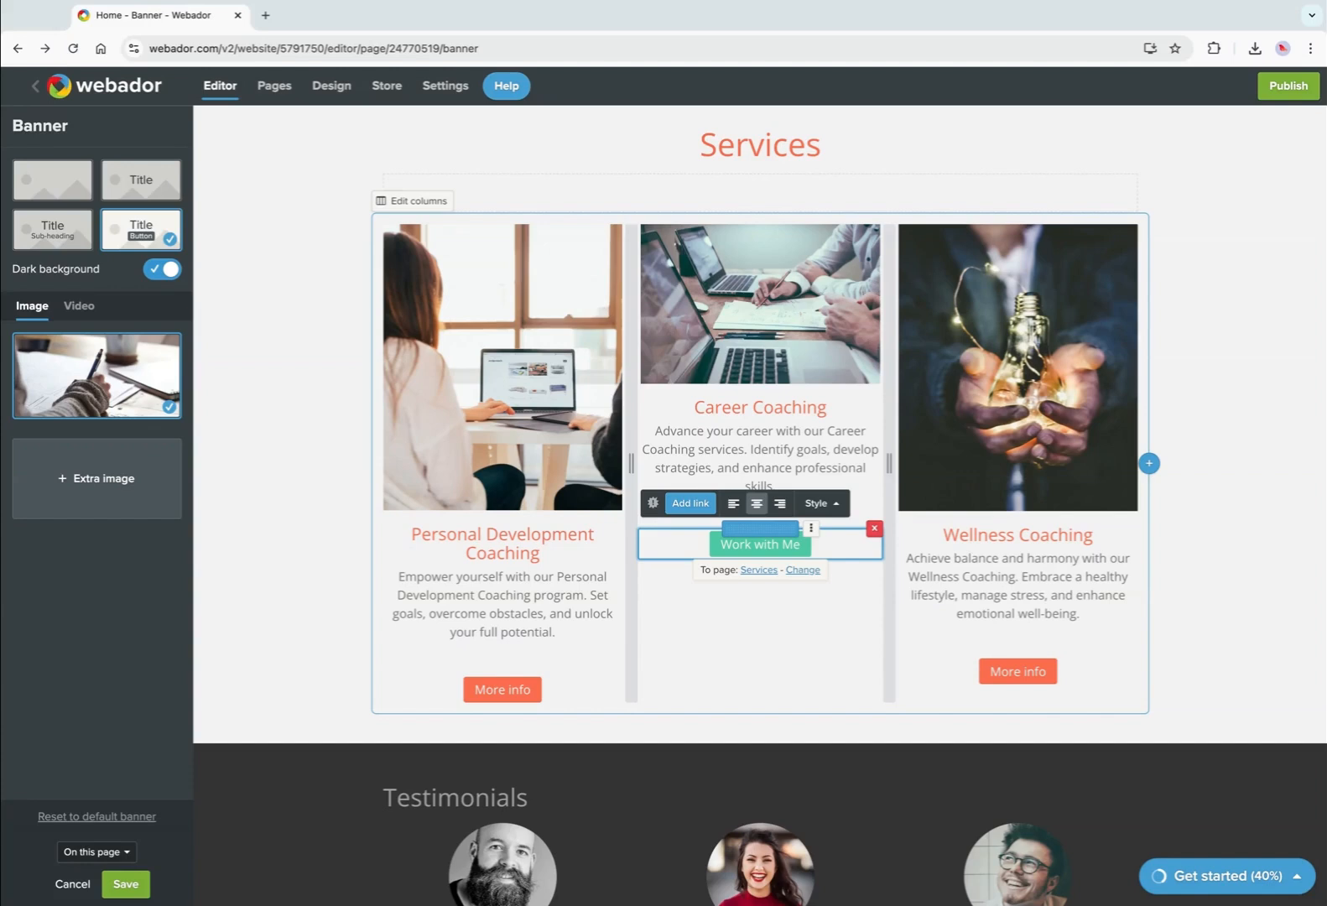
left_click(797, 597)
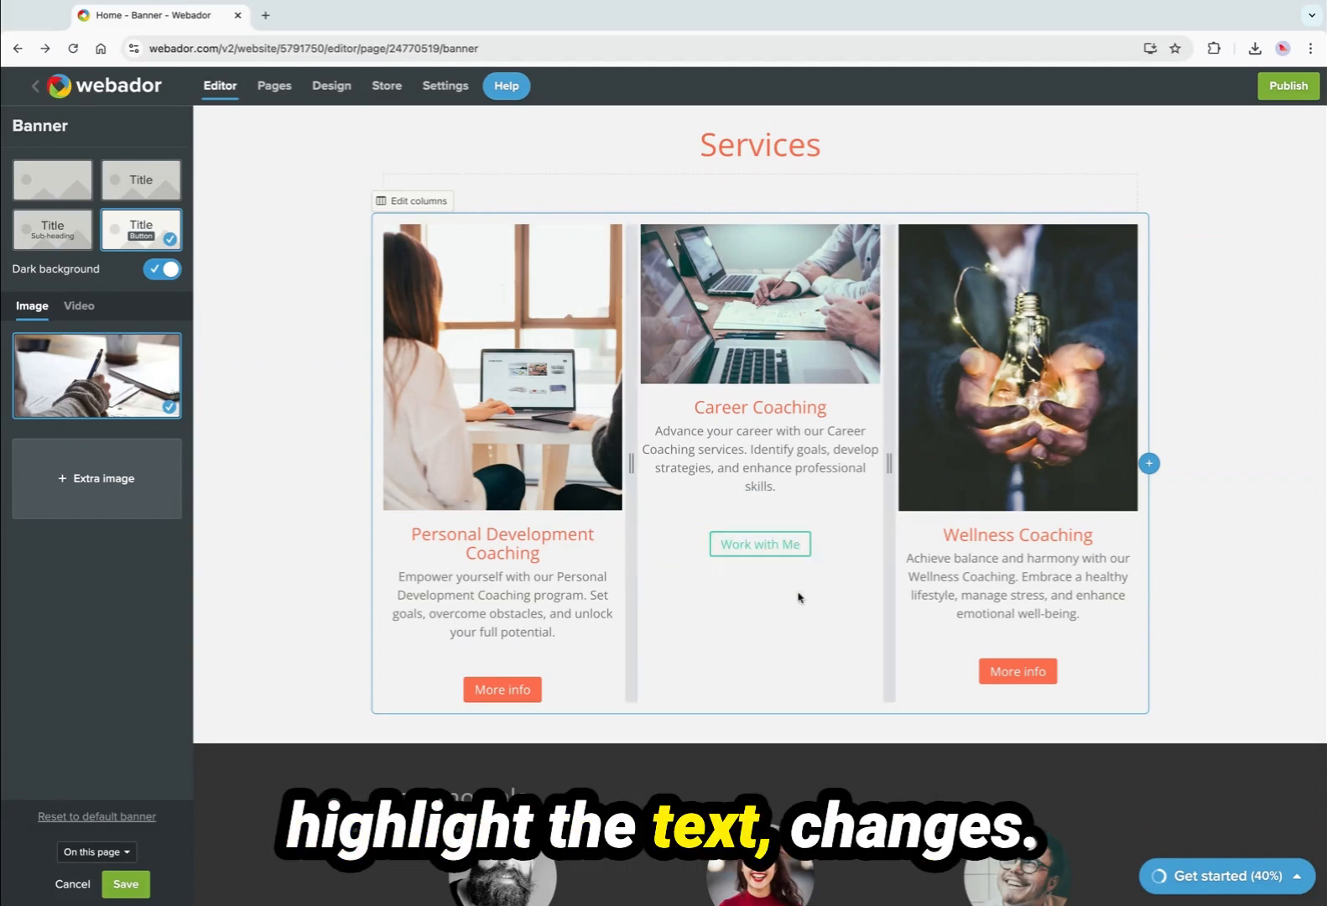
Try linking the Work with Me button to the site's internal FAQ page.
left_click_drag(798, 546, 720, 545)
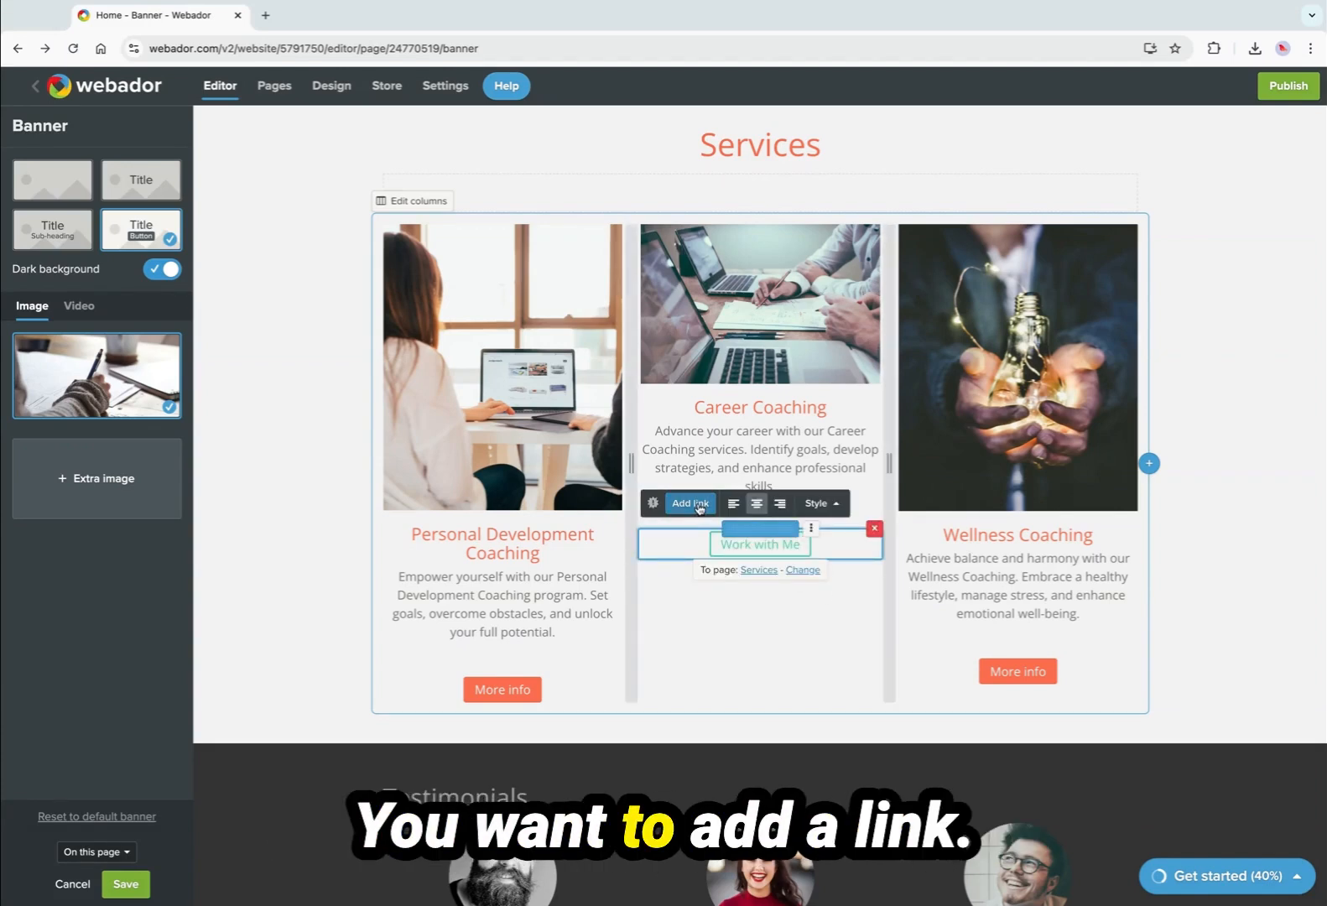
left_click(698, 506)
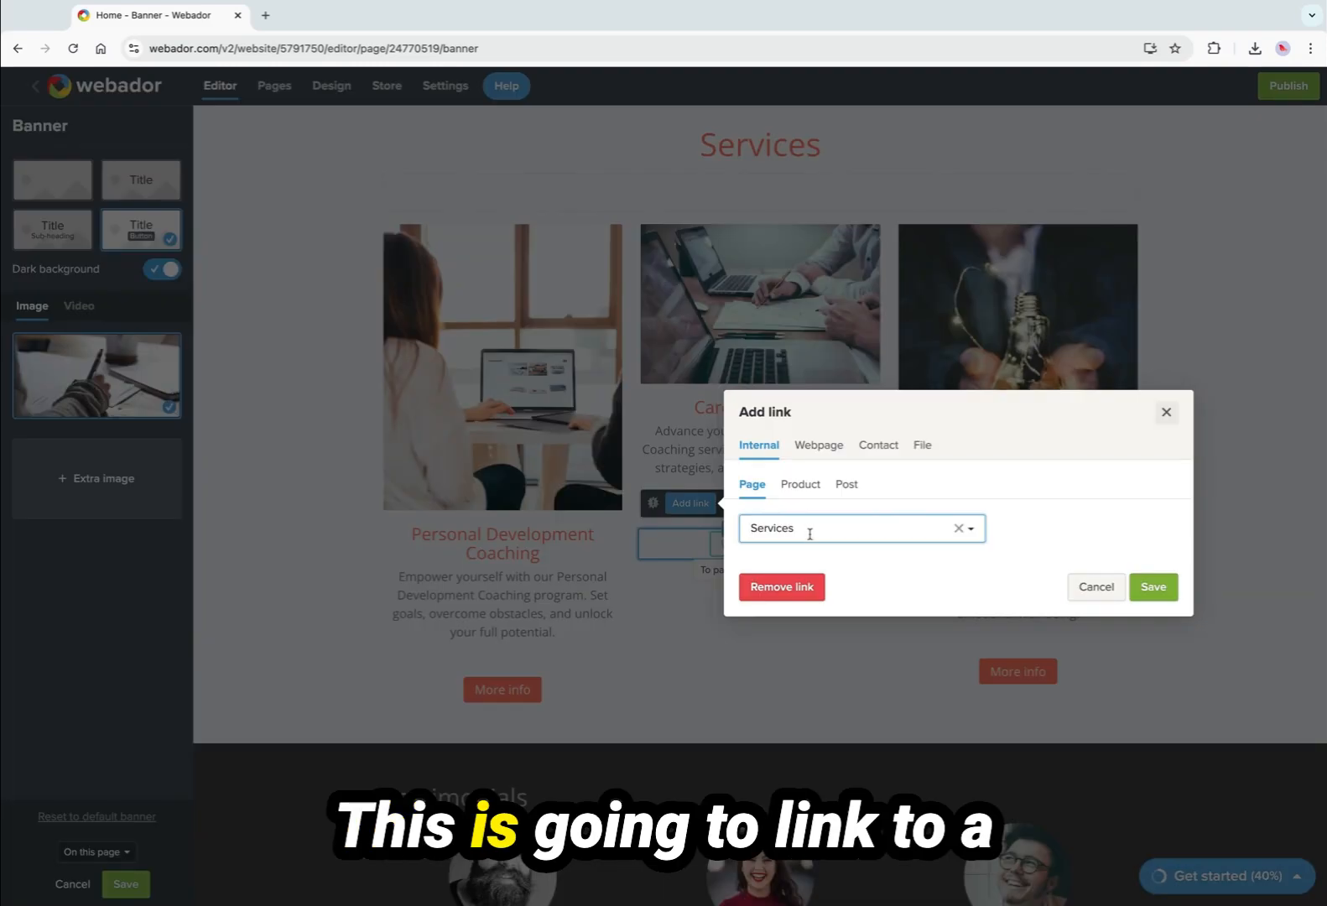
left_click(973, 530)
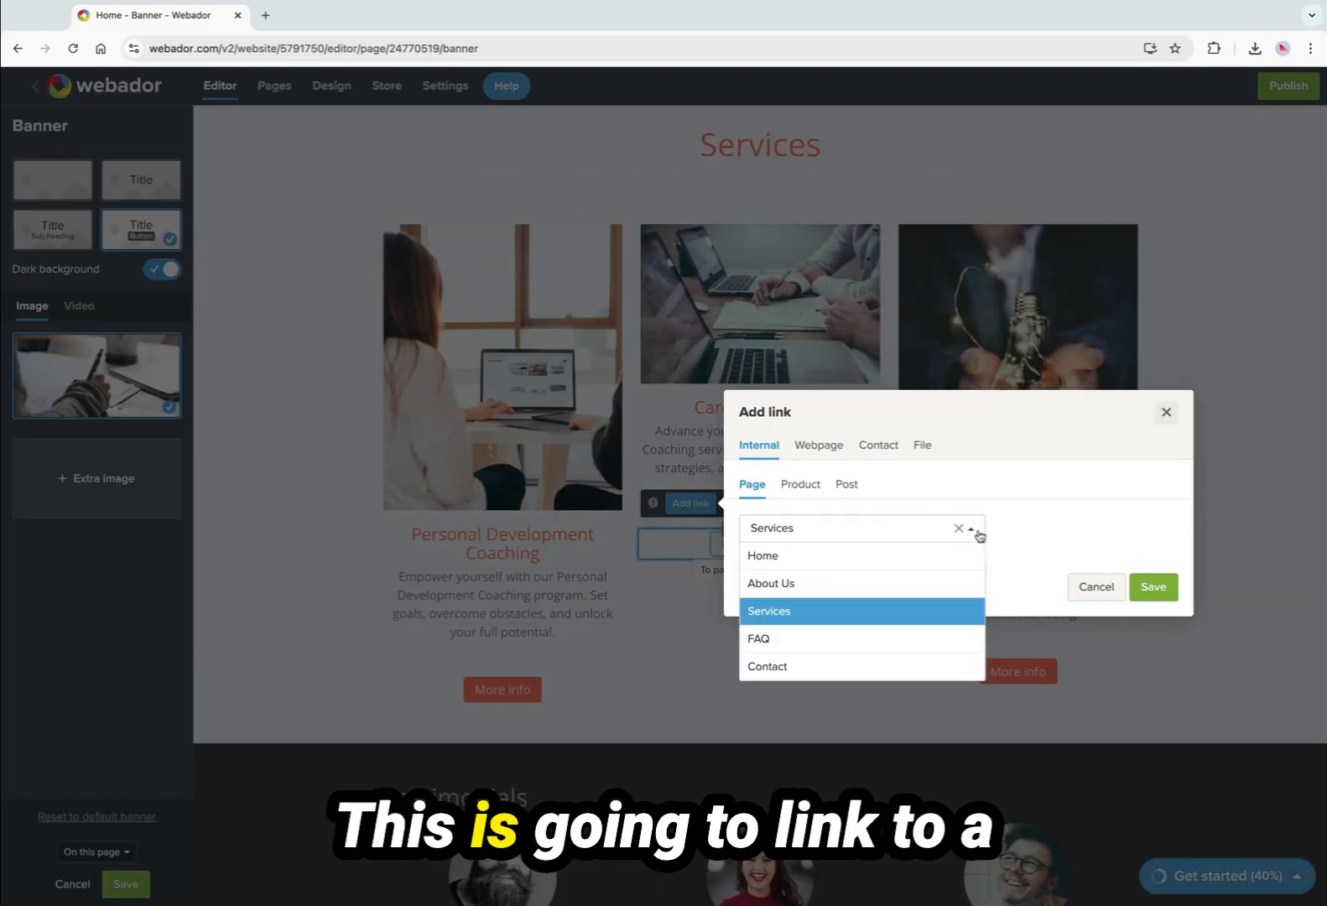
left_click(789, 641)
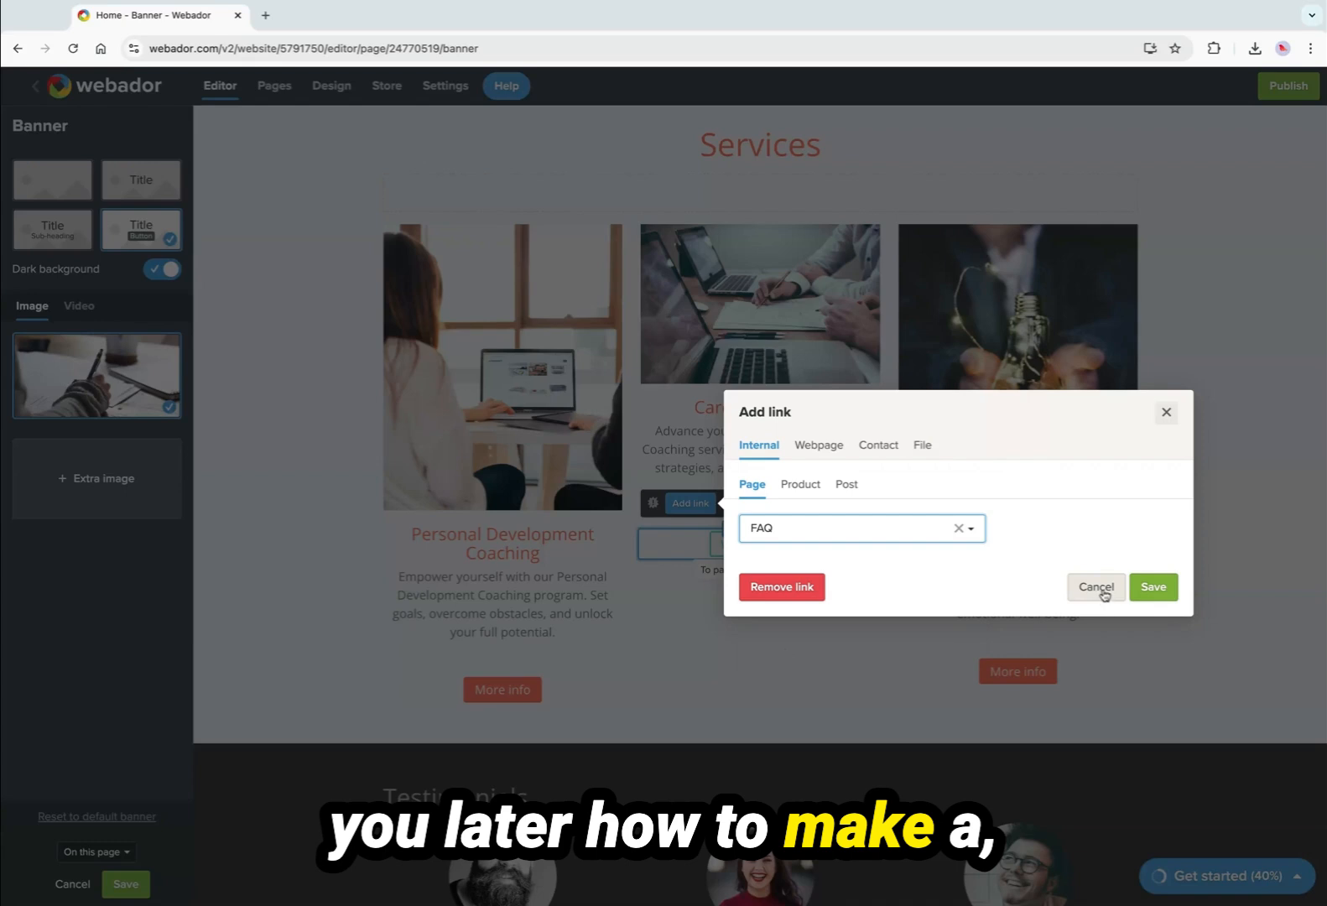
left_click(1151, 587)
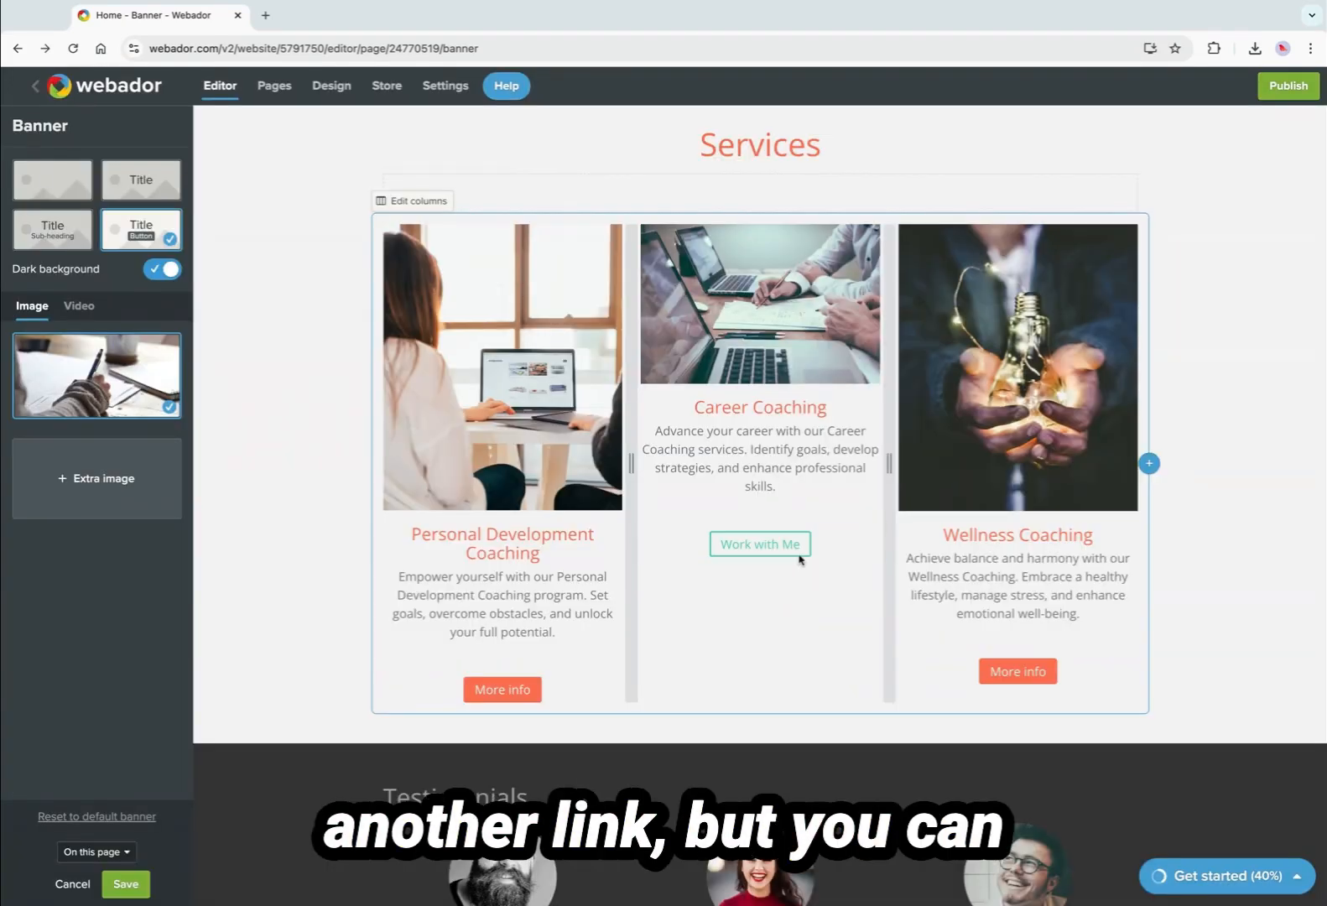
Look through the Webpage, Contact and File link types for the Work with Me button and leave its link as is.
left_click(794, 545)
left_click(681, 503)
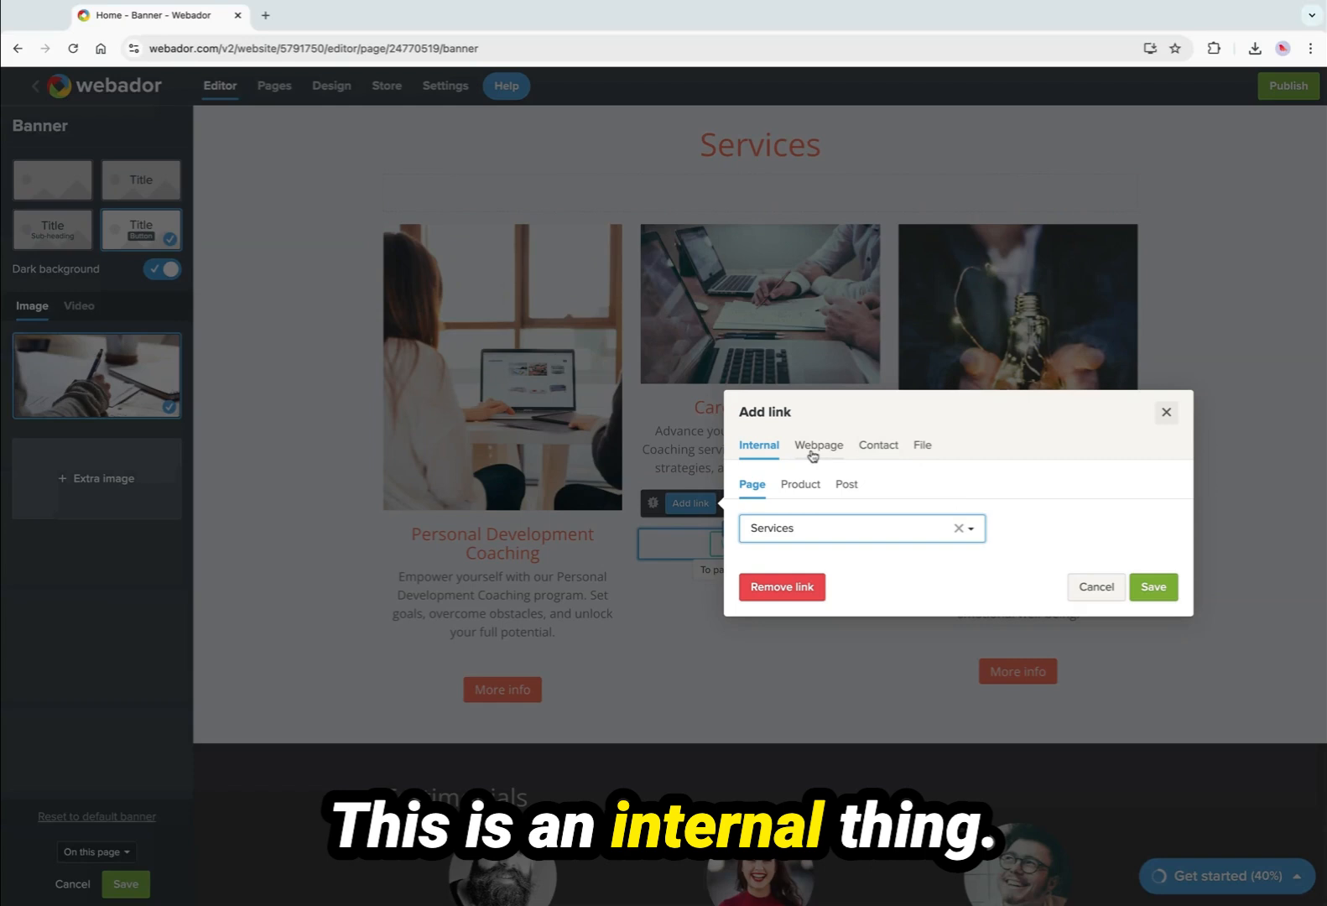
left_click(828, 449)
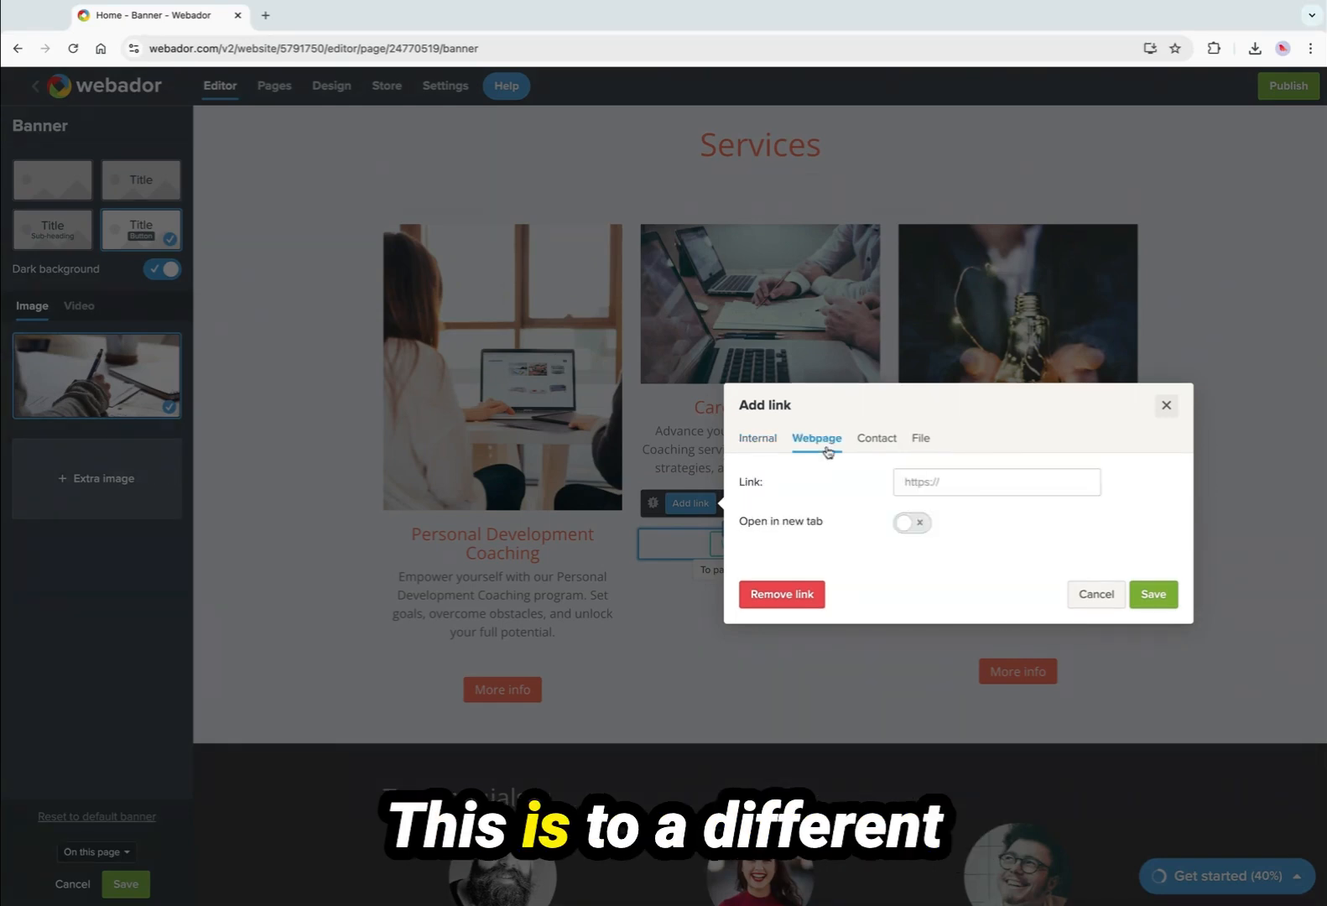
left_click(872, 442)
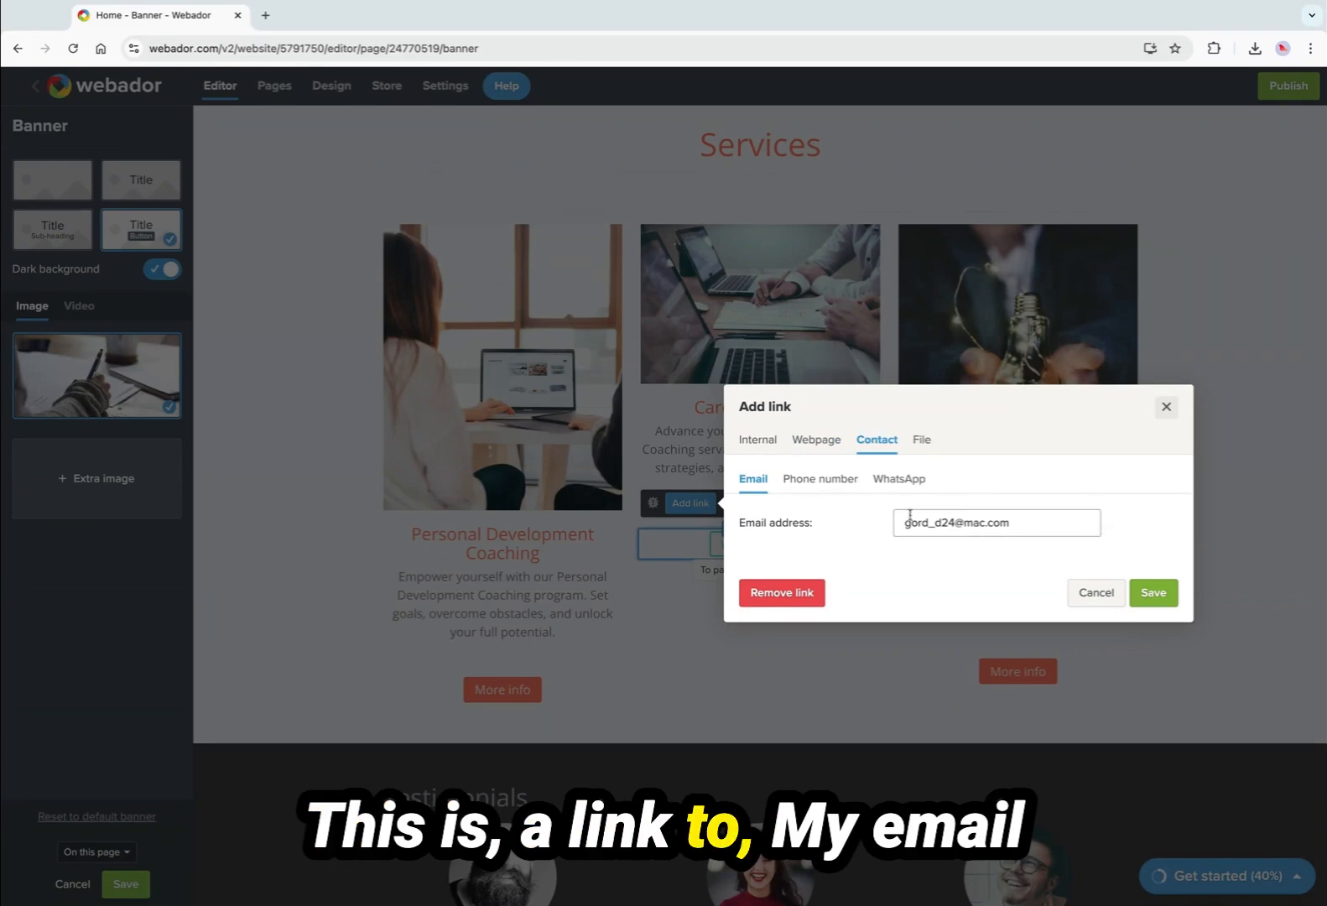
left_click(923, 446)
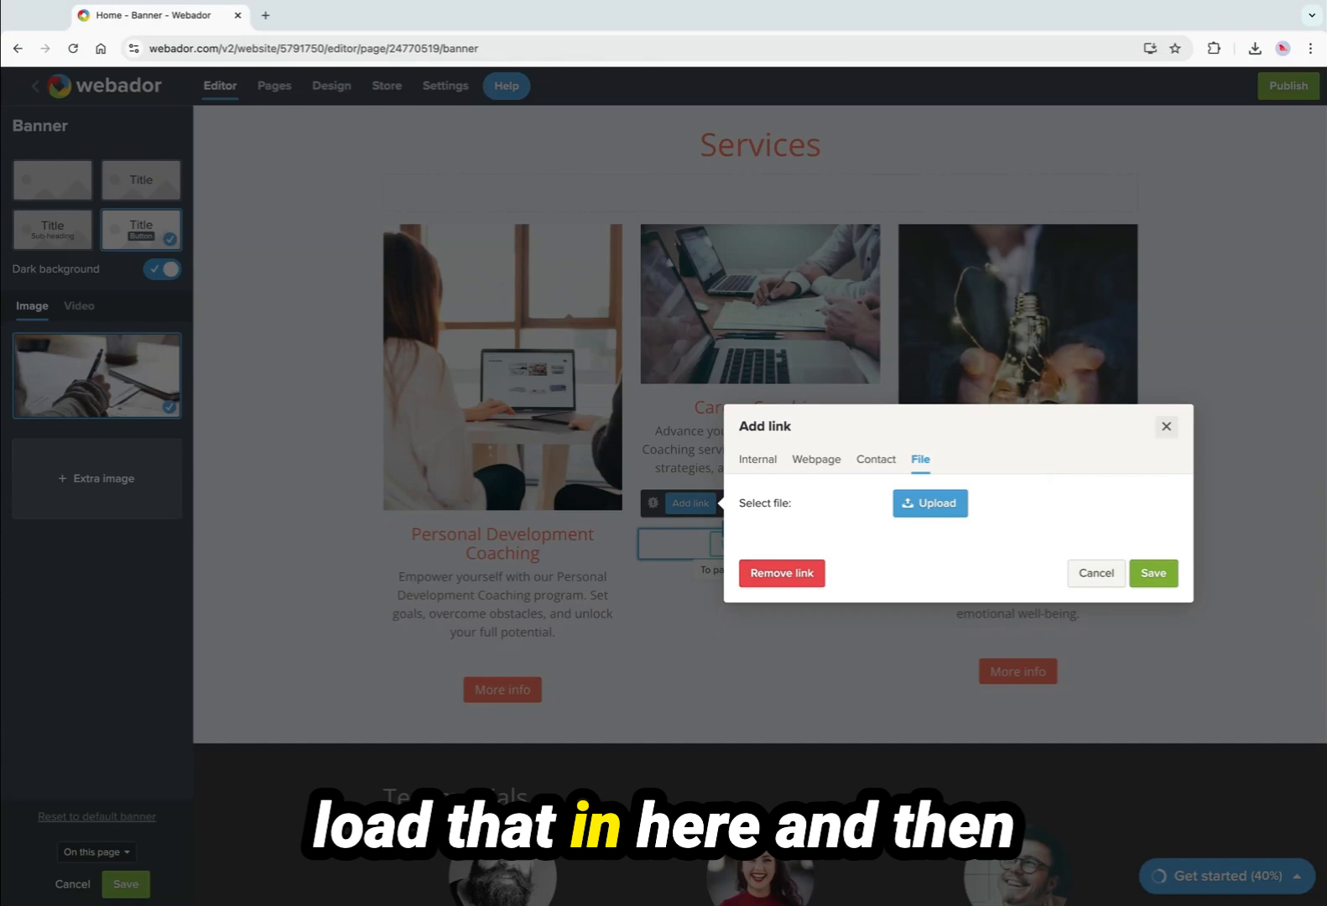
left_click(1097, 578)
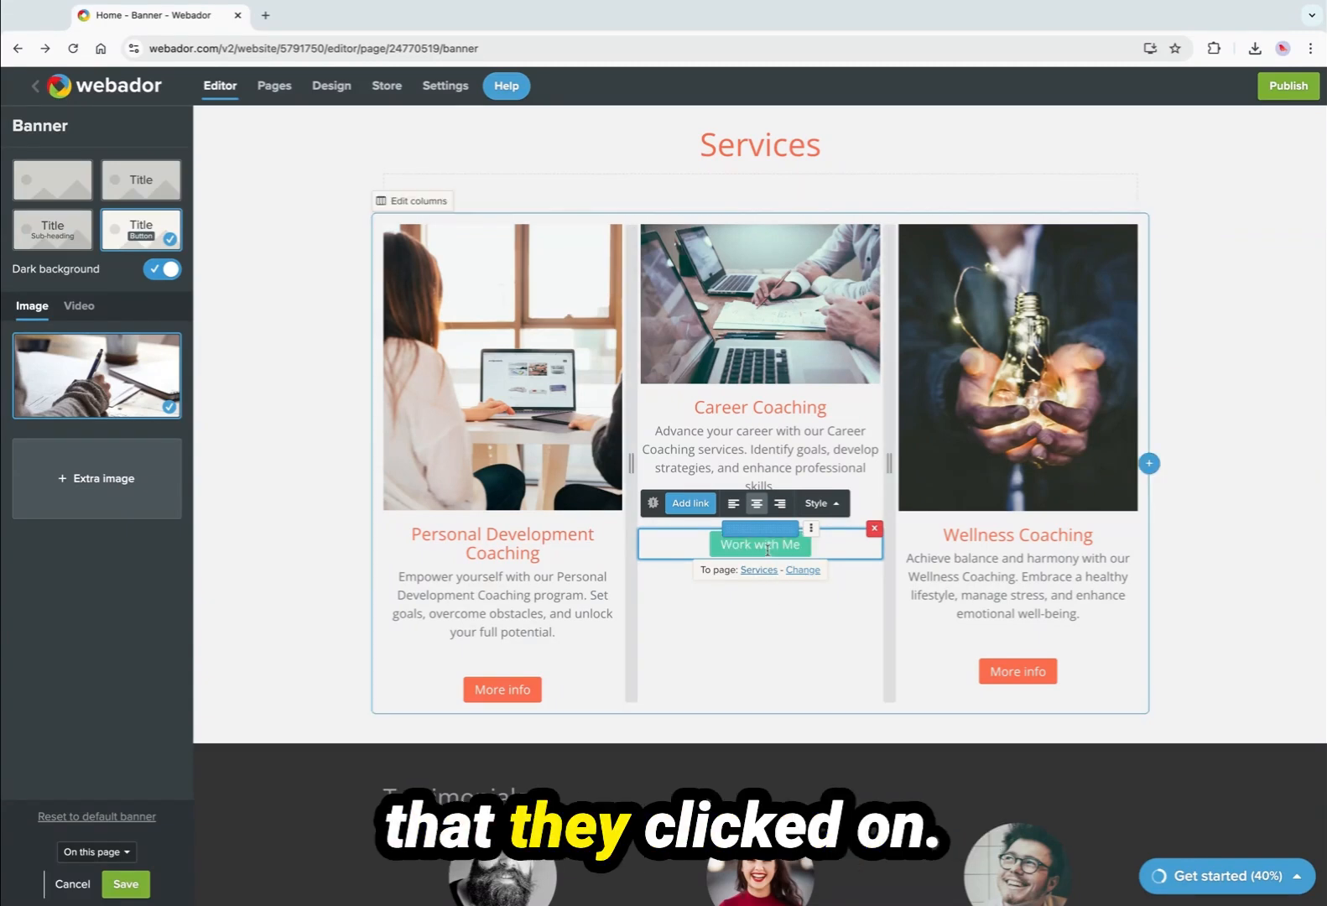
left_click(781, 613)
scroll(770, 613, "down", 1)
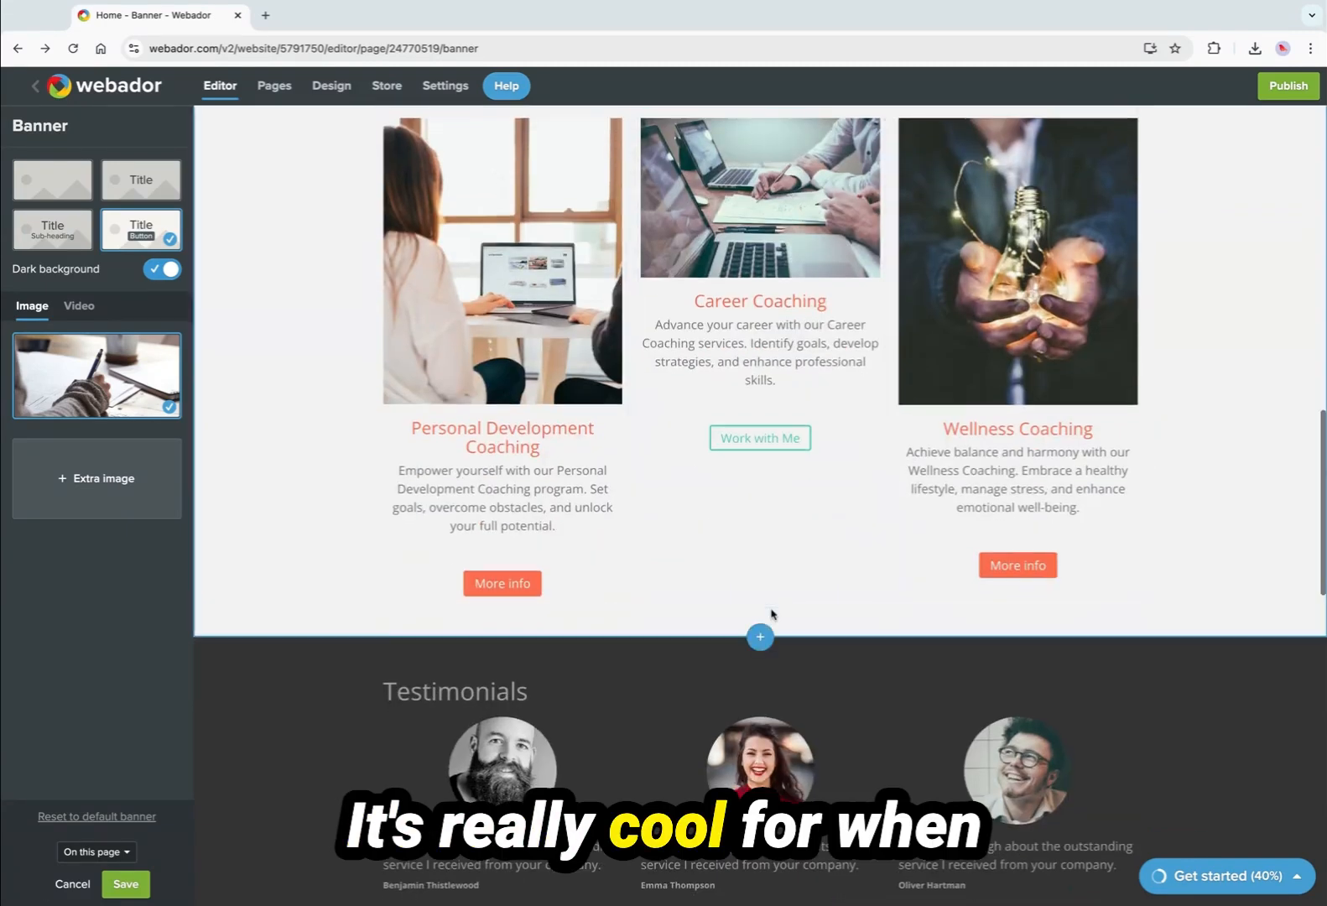
scroll(696, 576, "up", 3)
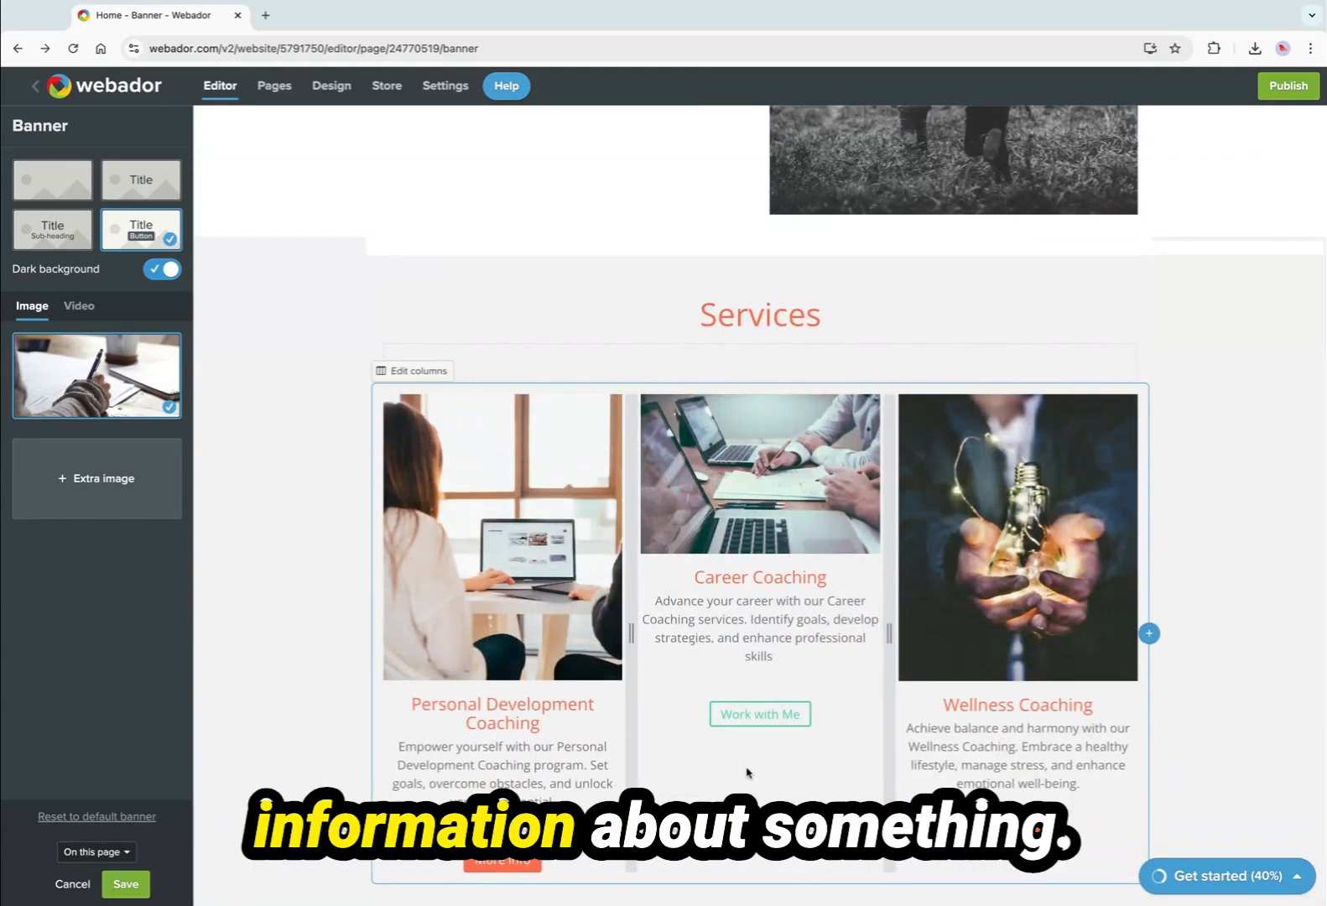
scroll(742, 754, "down", 3)
scroll(741, 754, "down", 2)
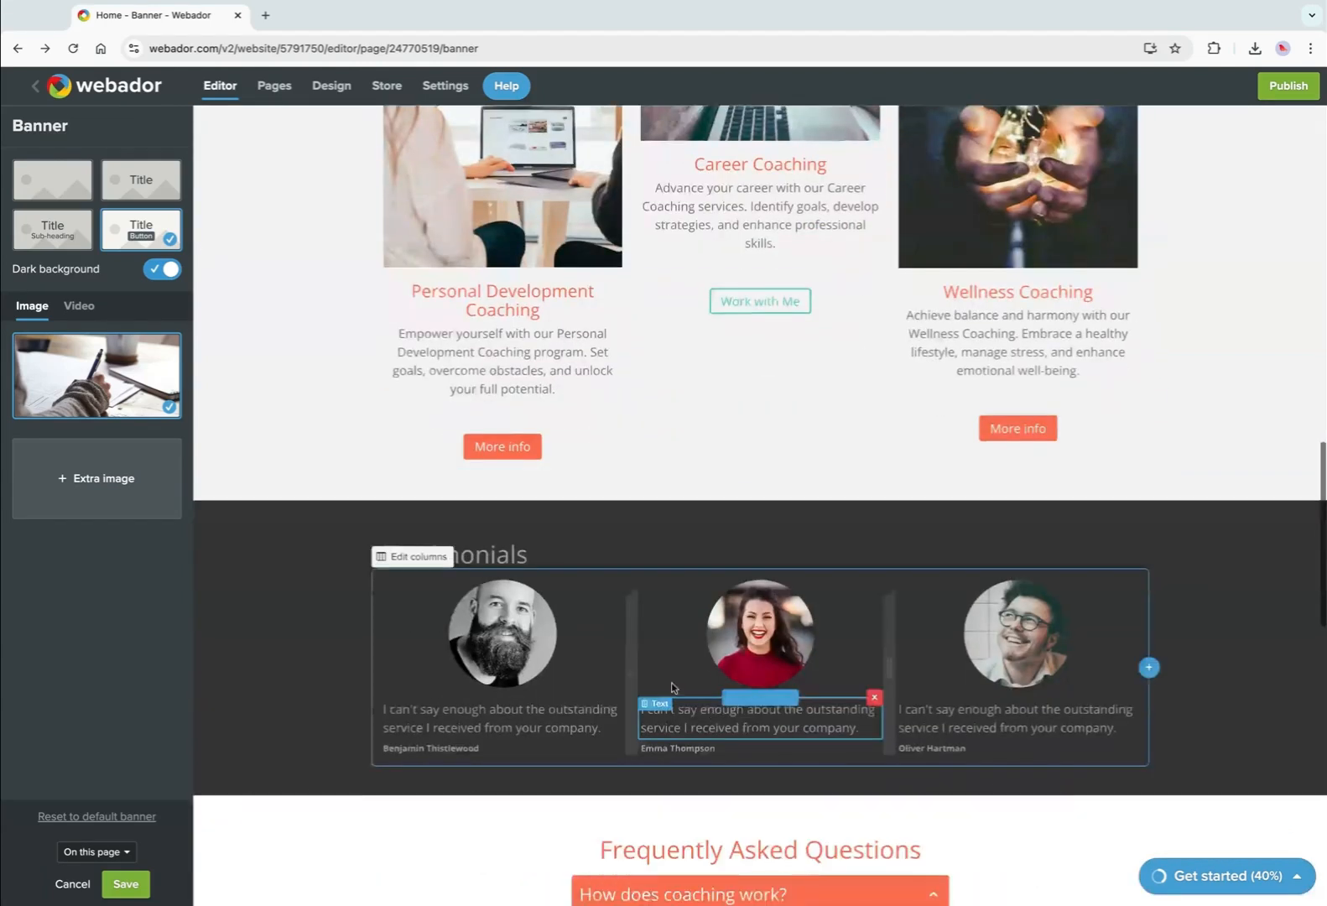
scroll(641, 635, "up", 10)
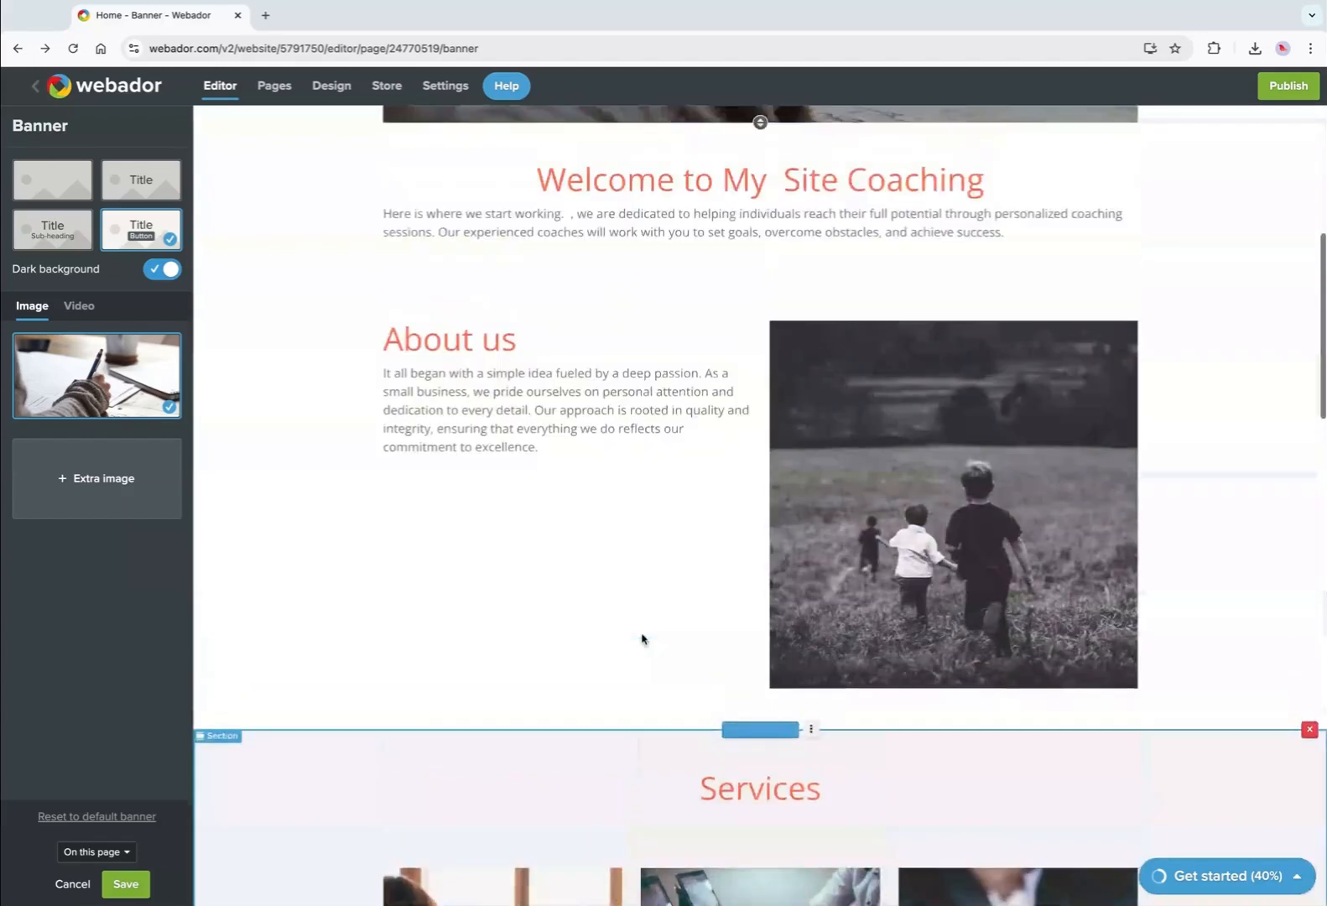
Examine how the home page is divided into sections, from the banner through About us and Services to Testimonials.
scroll(643, 639, "up", 4)
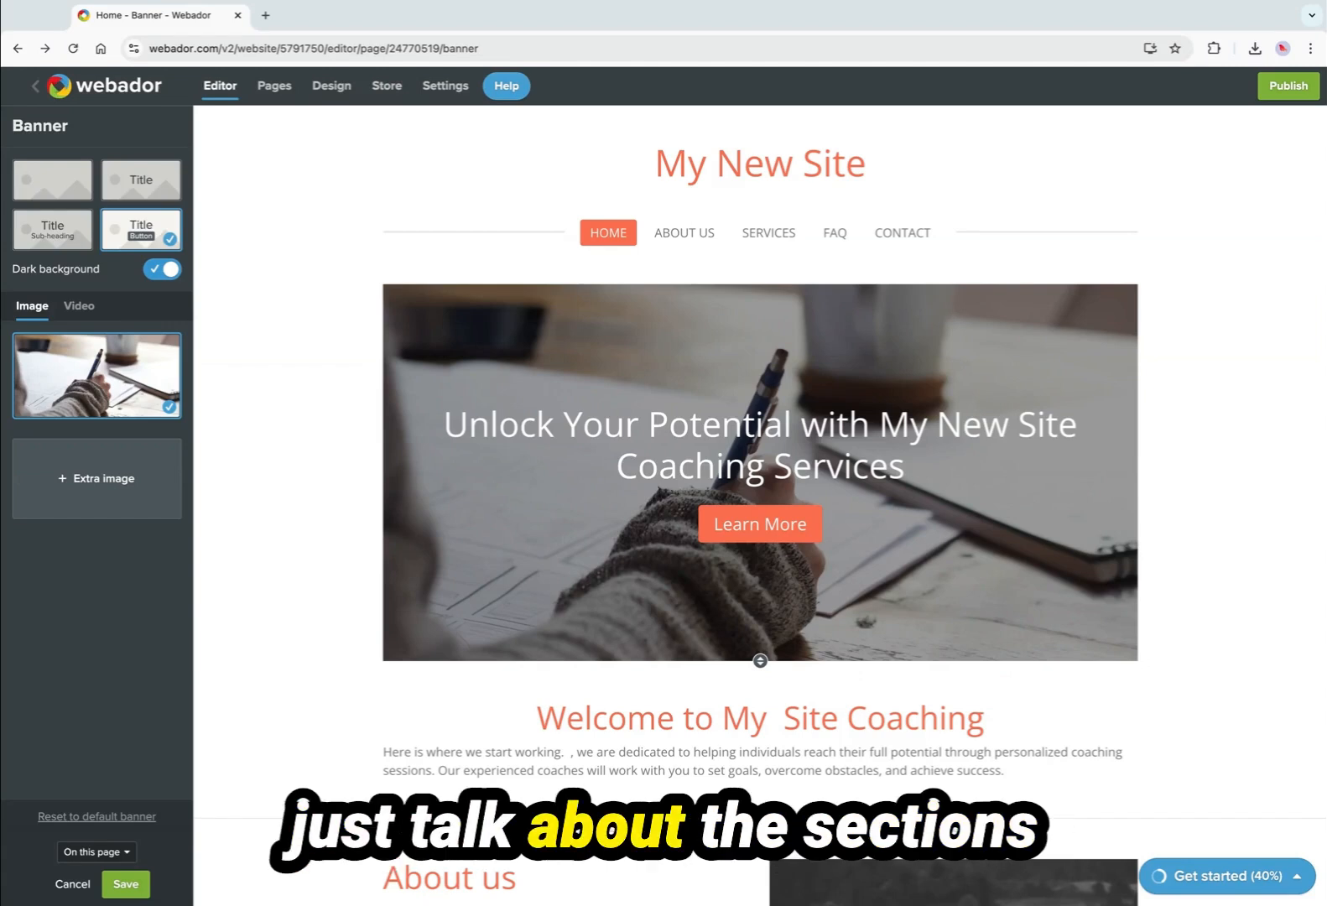
scroll(319, 591, "down", 5)
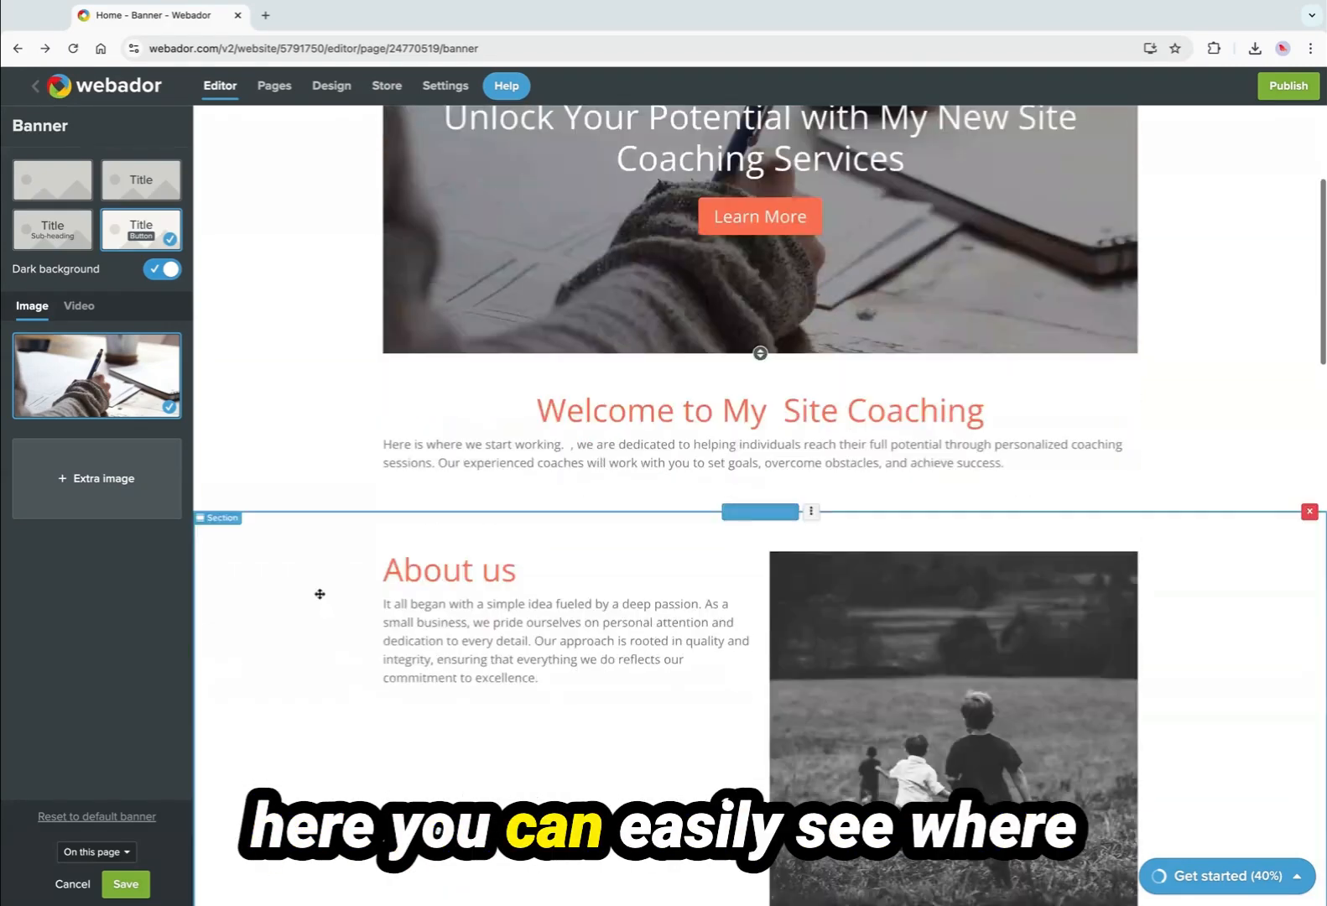
scroll(334, 617, "down", 12)
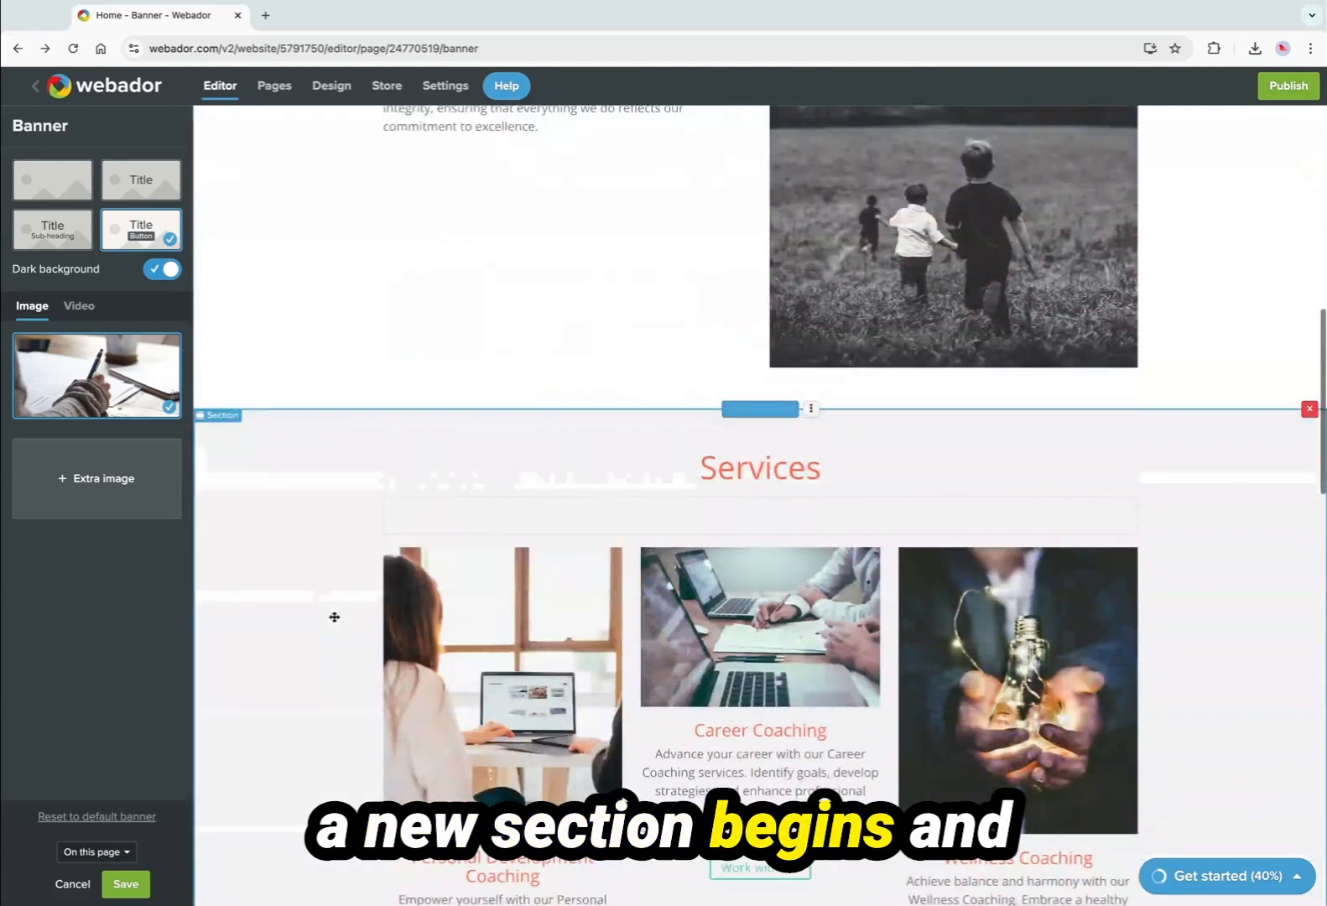
scroll(334, 617, "down", 2)
scroll(335, 616, "up", 2)
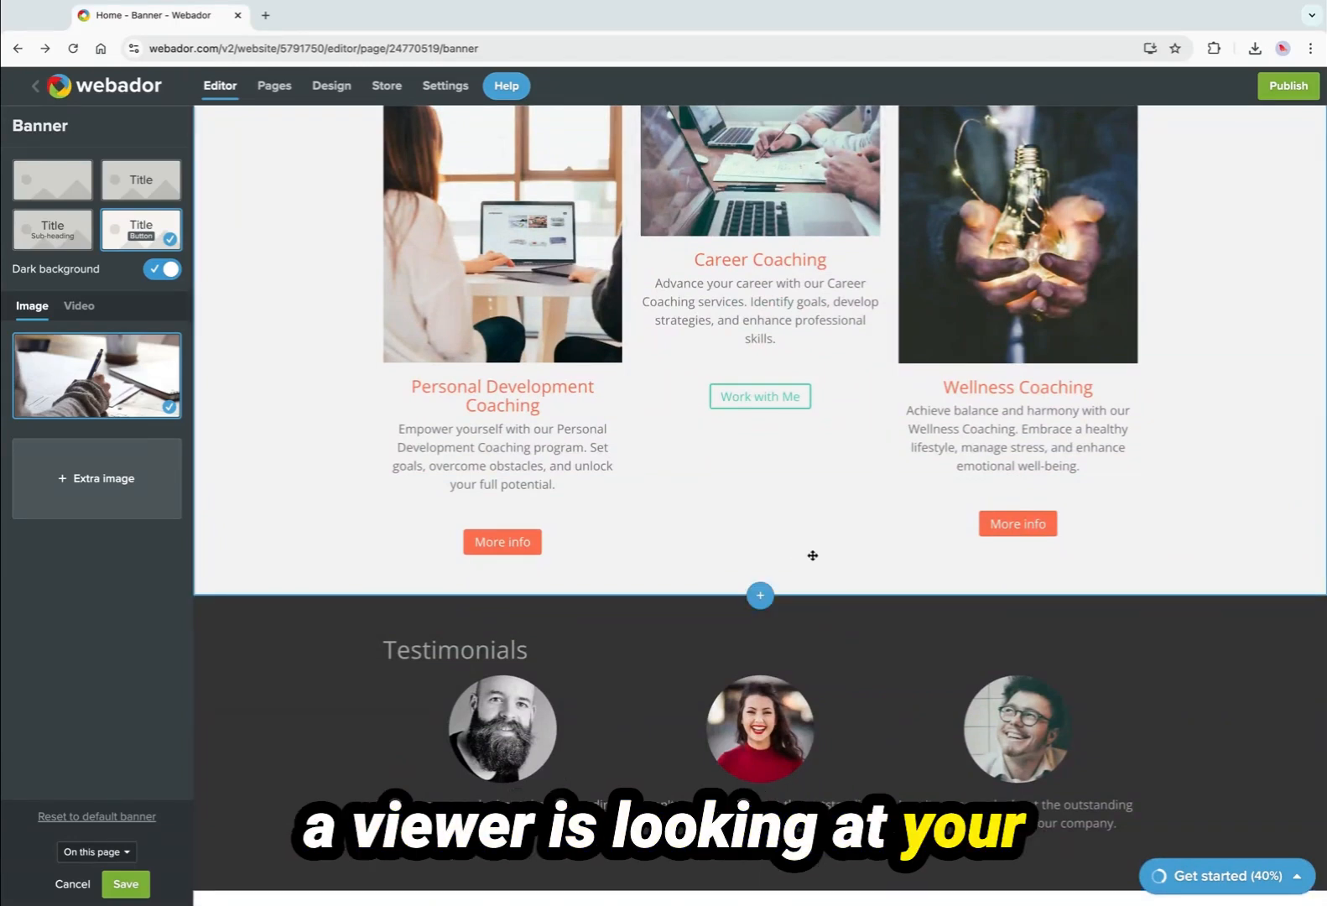
scroll(813, 555, "up", 3)
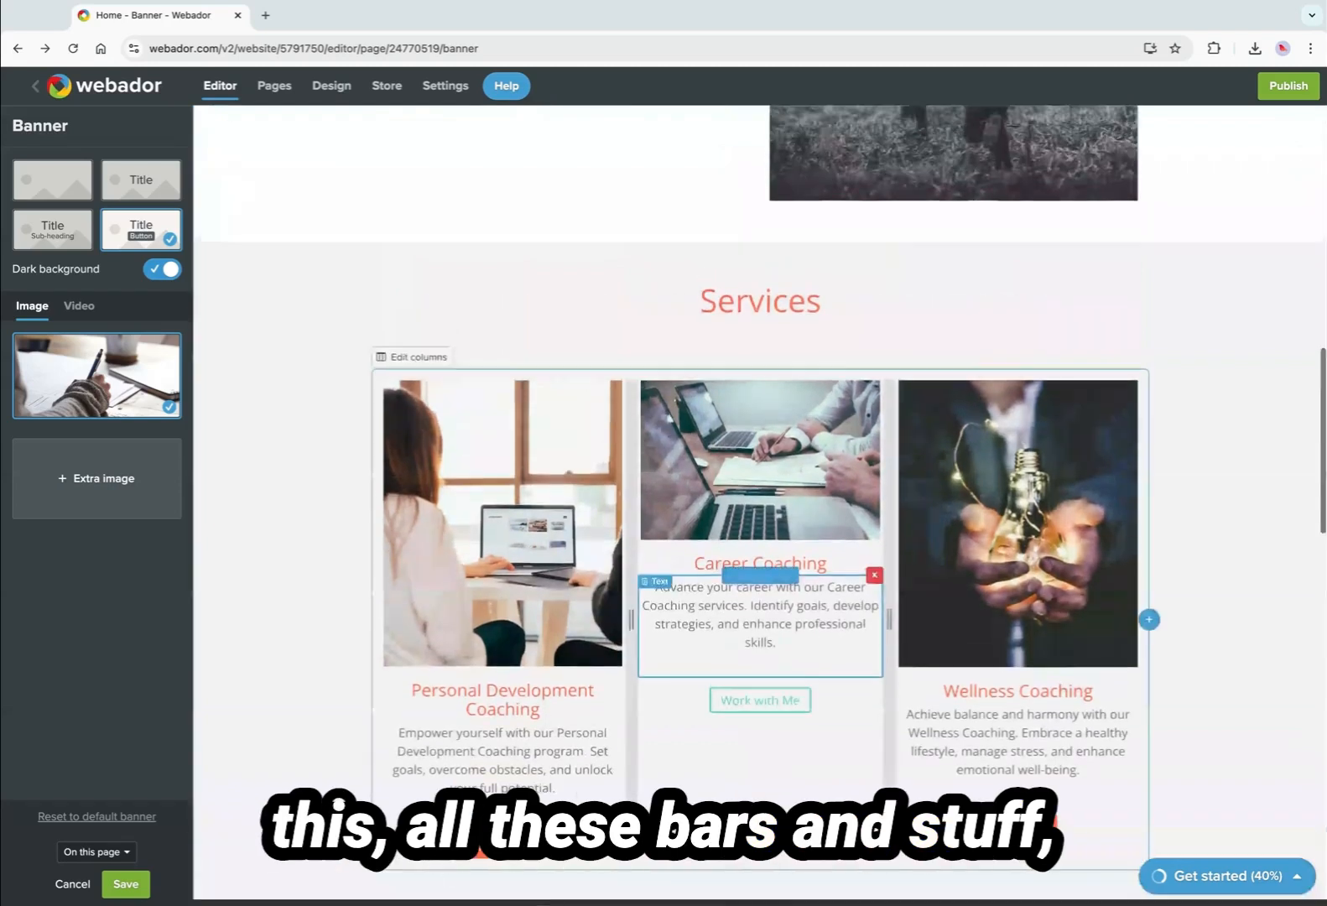
scroll(442, 479, "up", 5)
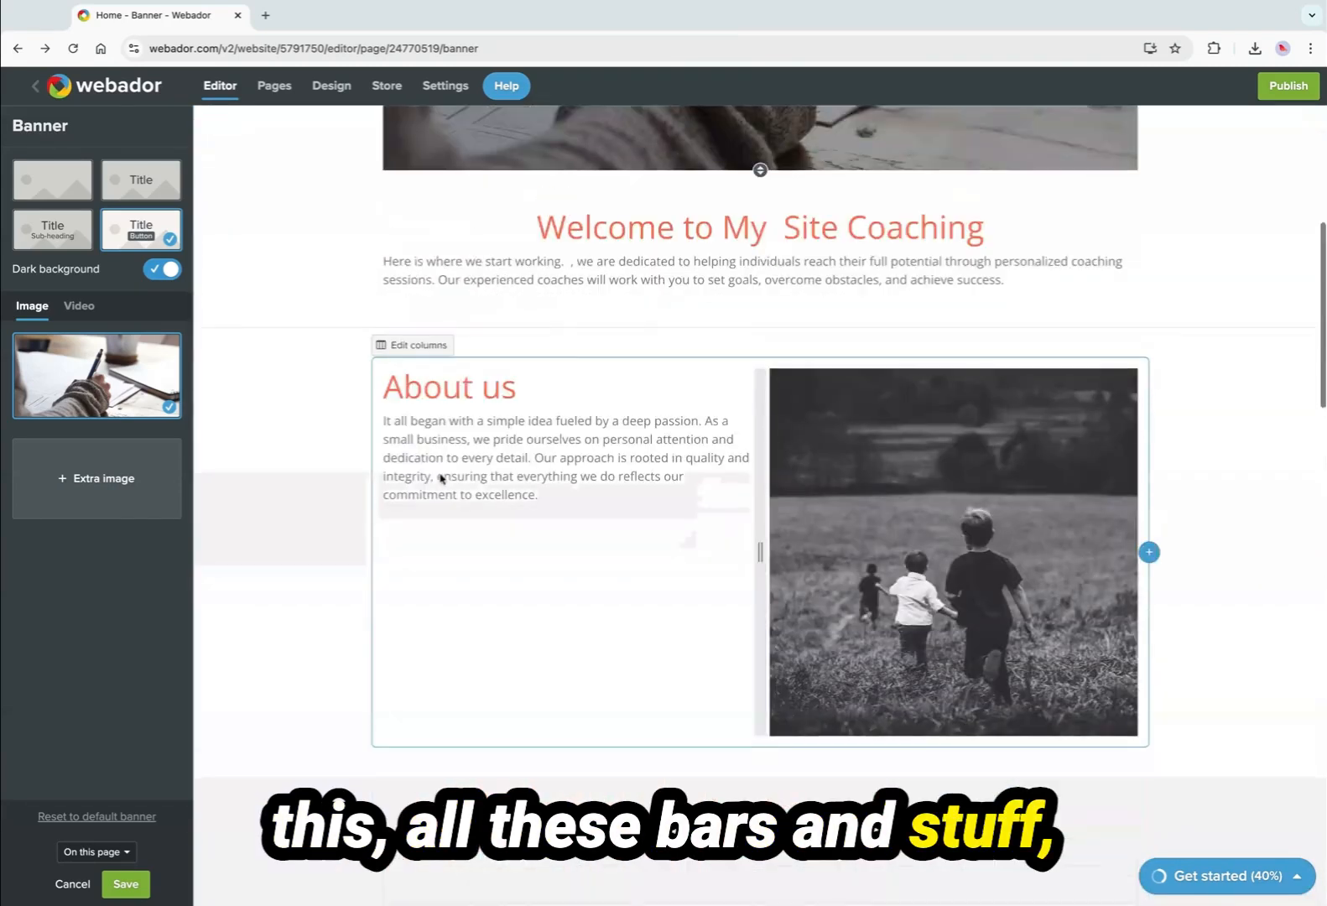
scroll(442, 479, "up", 5)
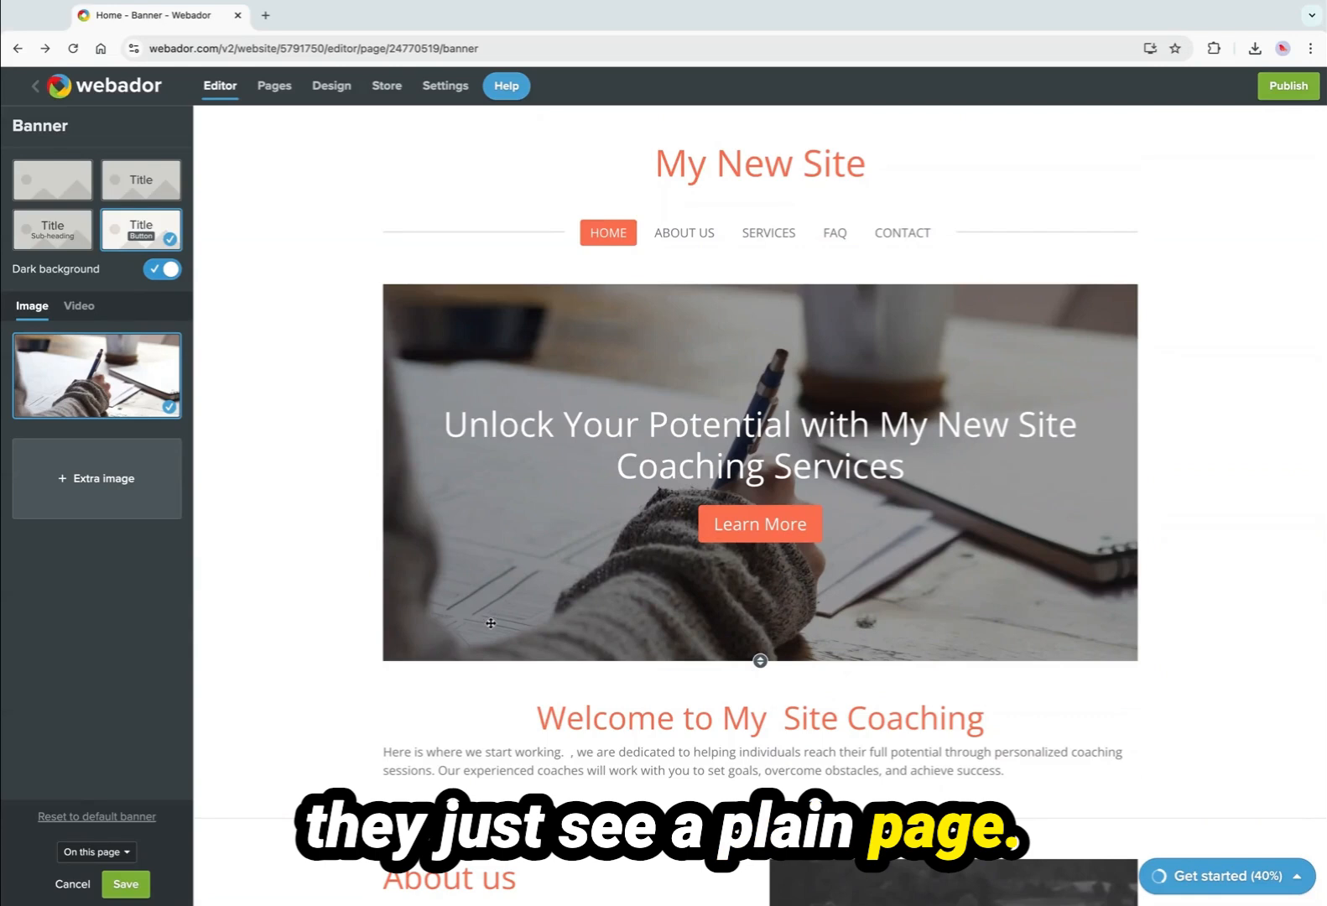
scroll(492, 622, "down", 5)
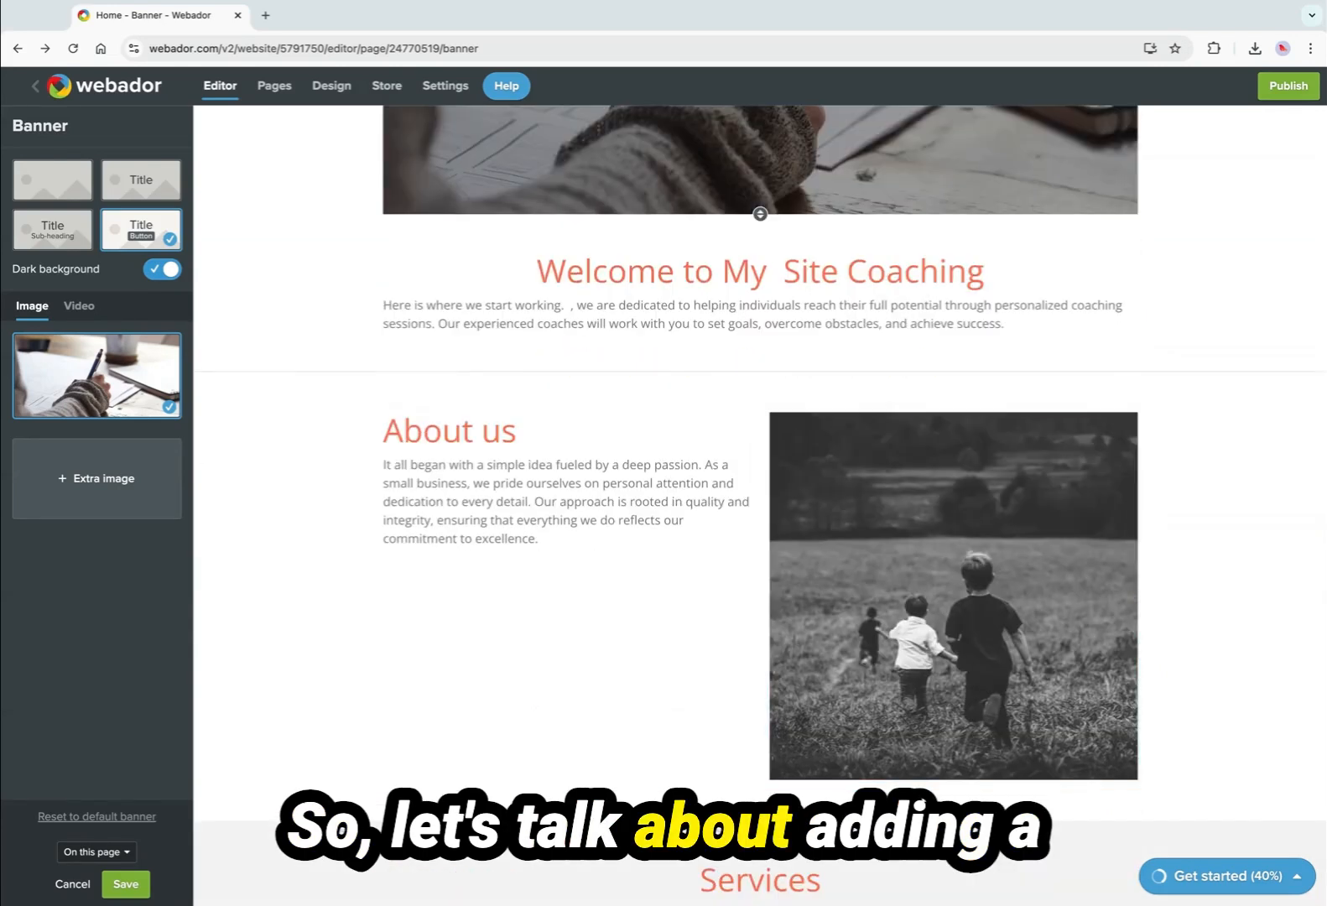
Start inserting a new section between the Welcome to My Site Coaching section and the About us section.
scroll(506, 558, "up", 2)
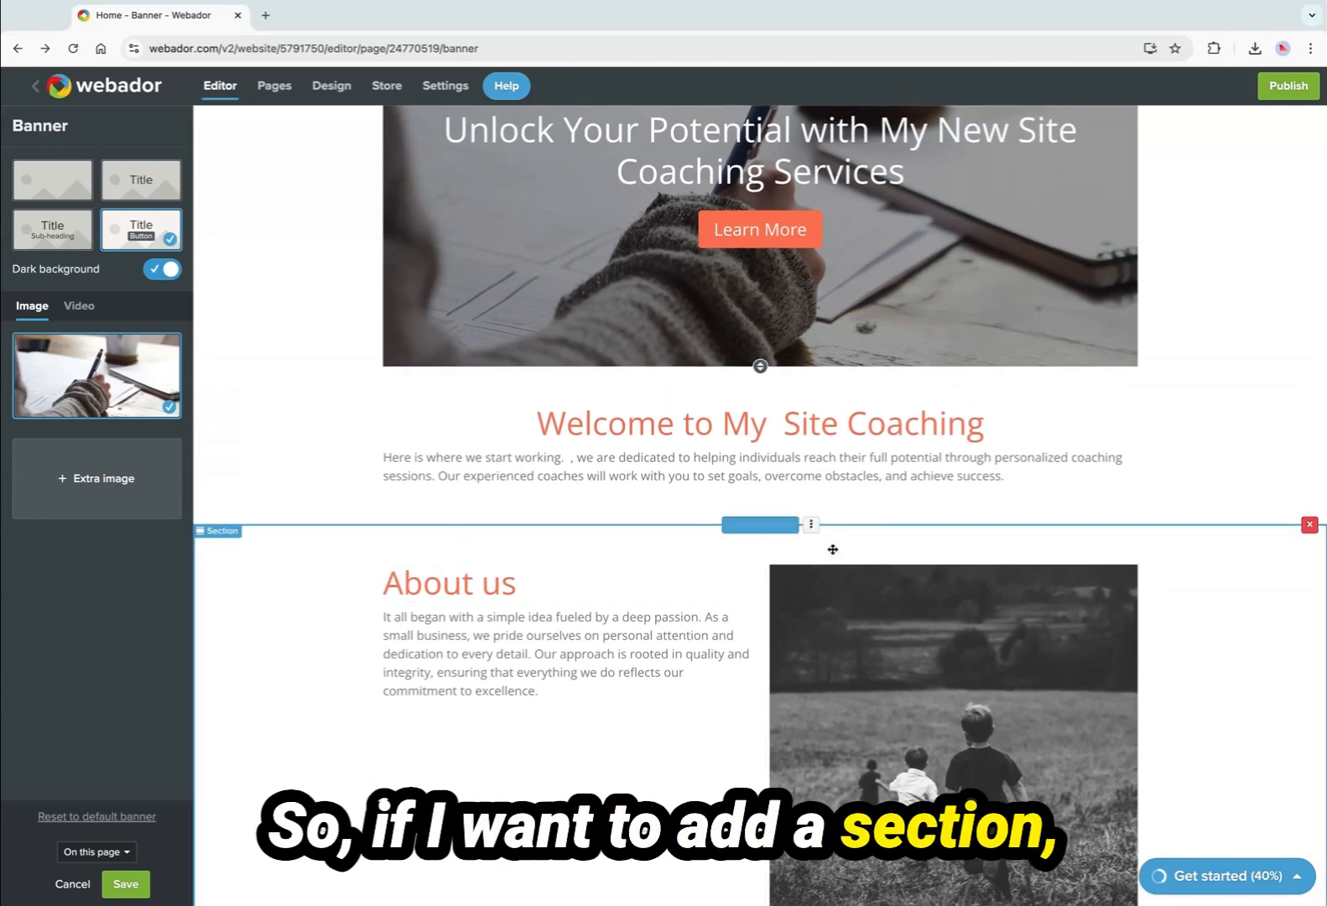
scroll(780, 571, "up", 1)
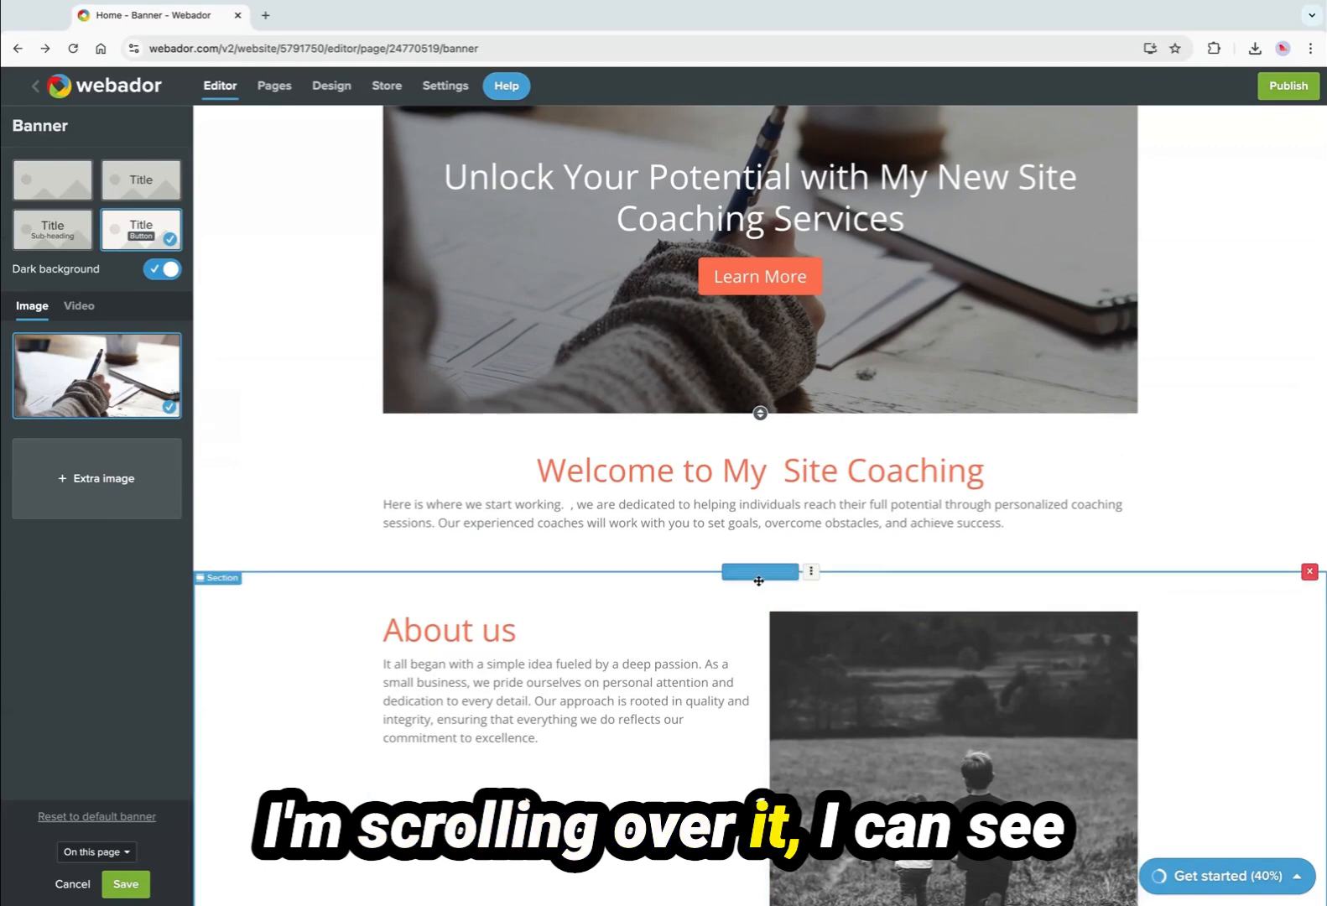
scroll(718, 608, "down", 1)
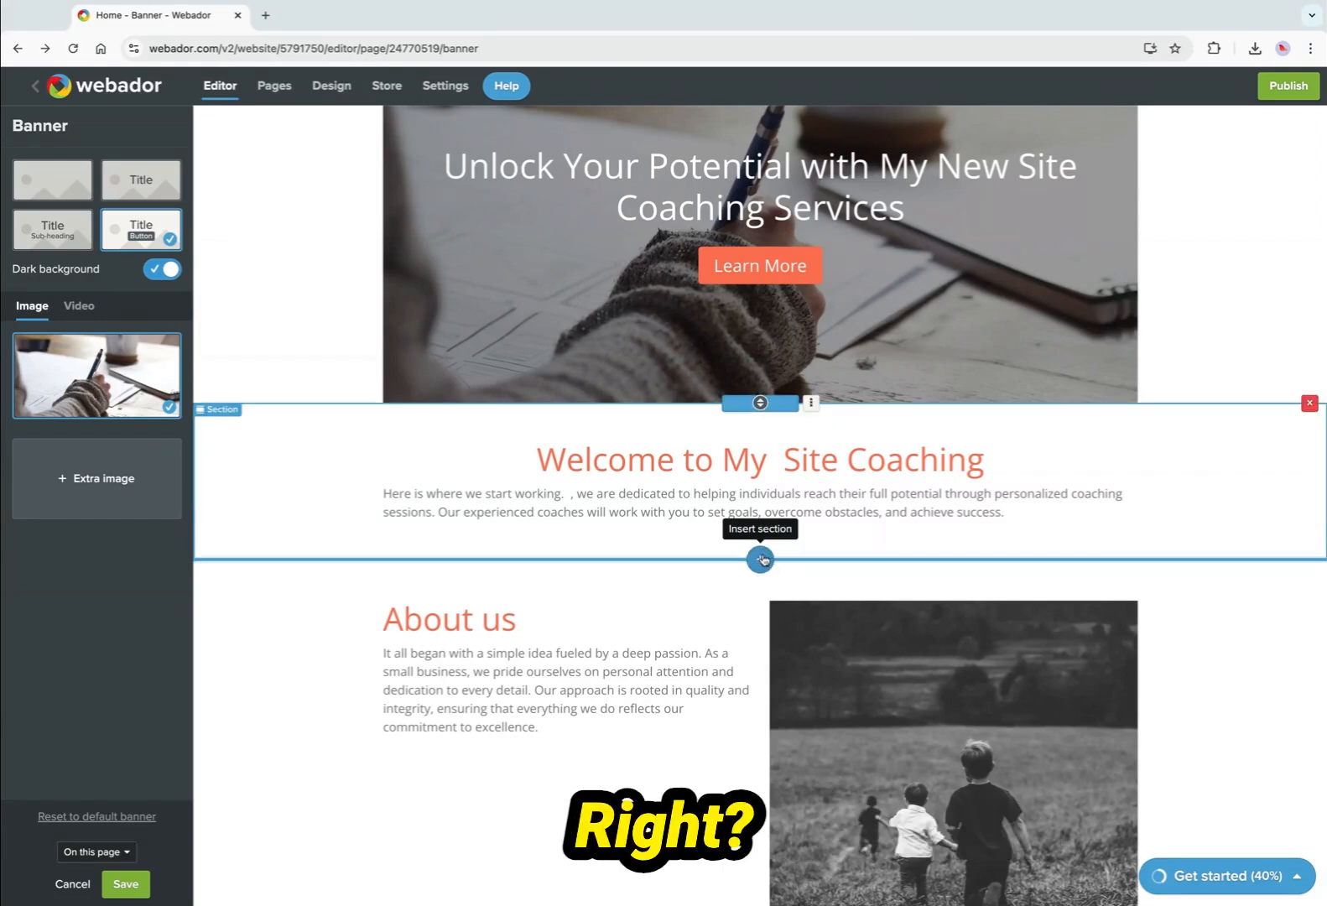
left_click(760, 559)
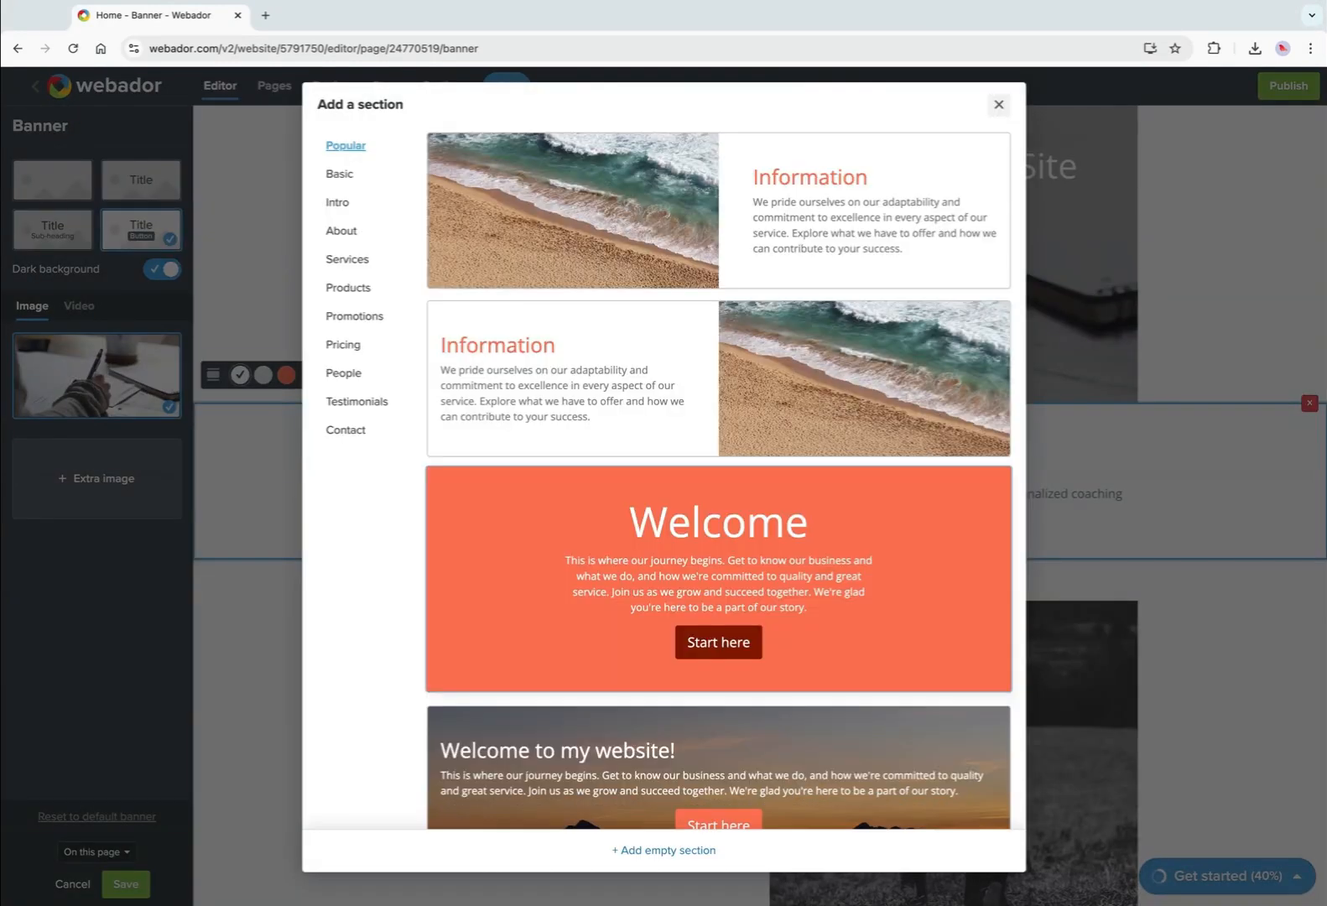
Browse the Basic, Intro, About and Services section templates, looking through the various Services designs.
left_click(346, 180)
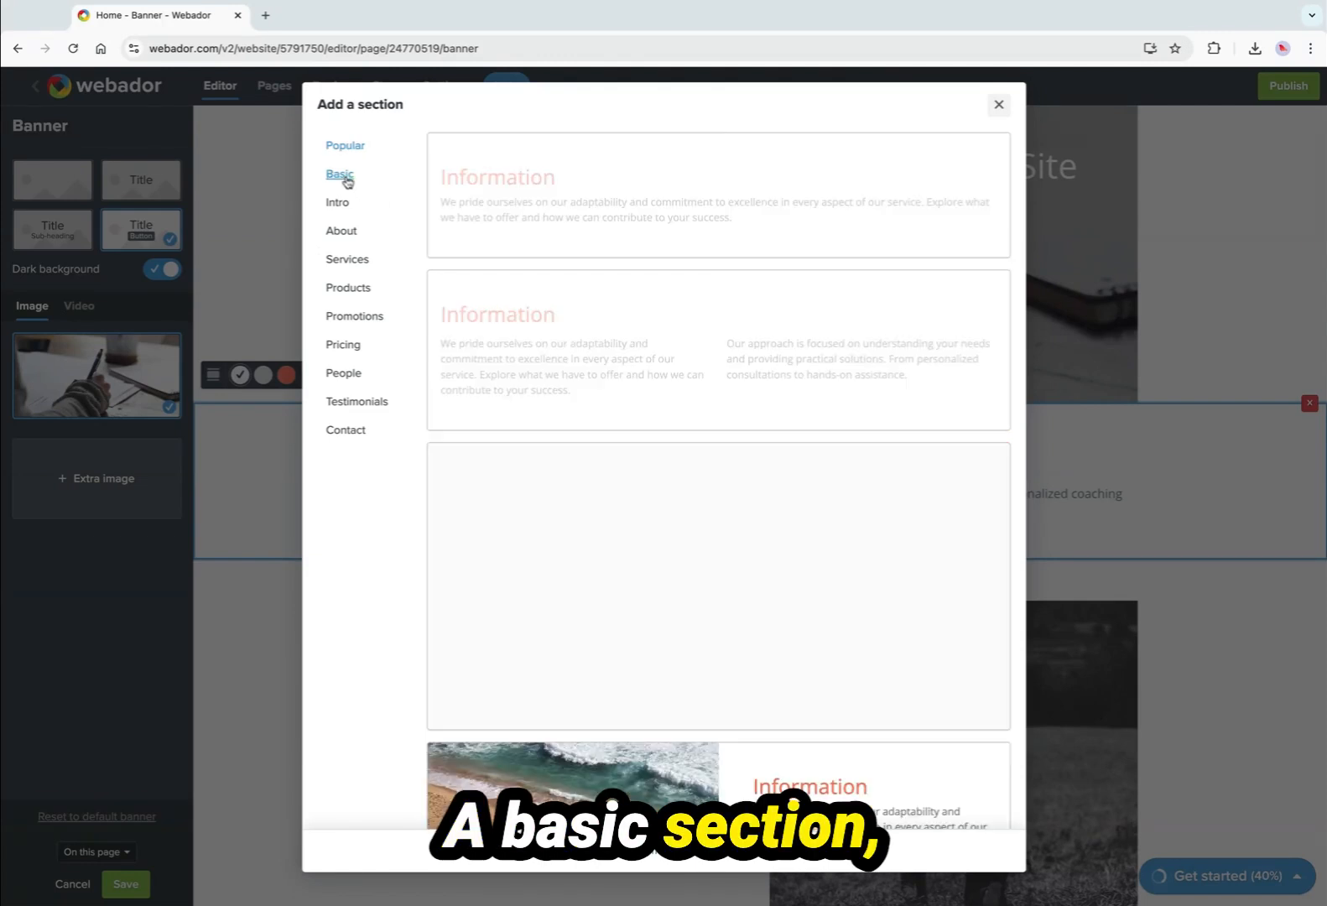
left_click(344, 201)
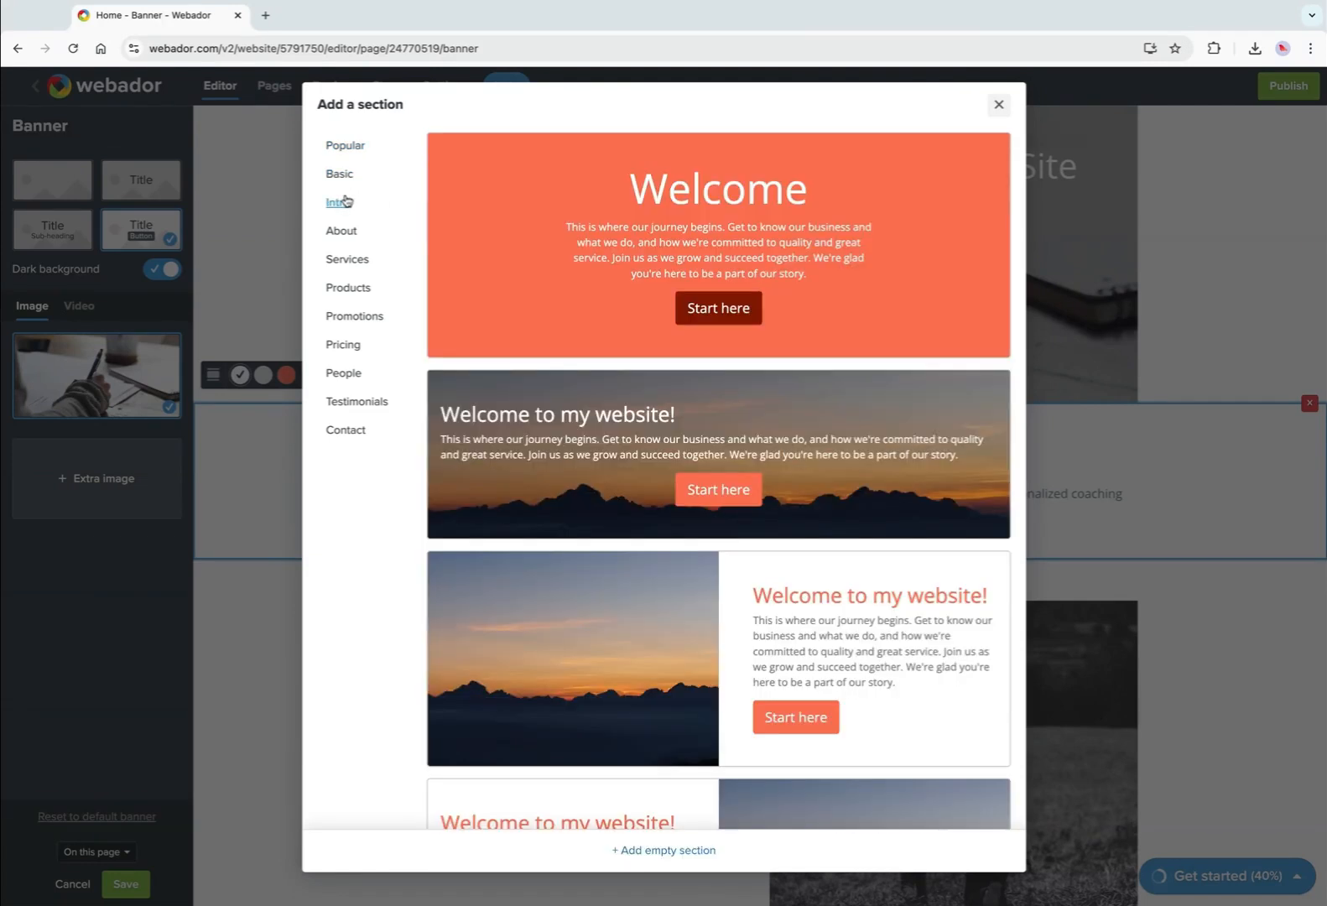
left_click(351, 235)
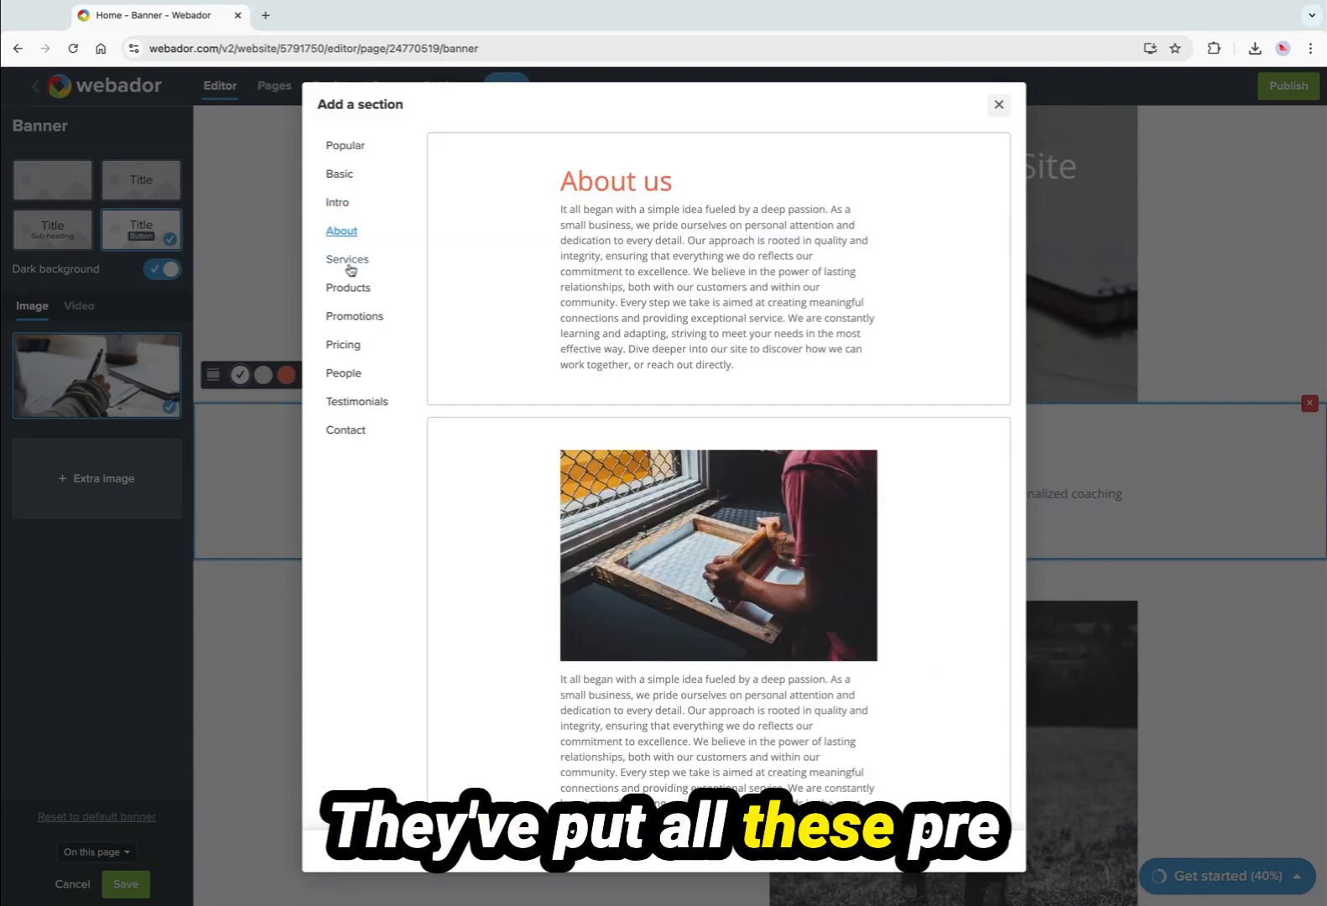
left_click(360, 265)
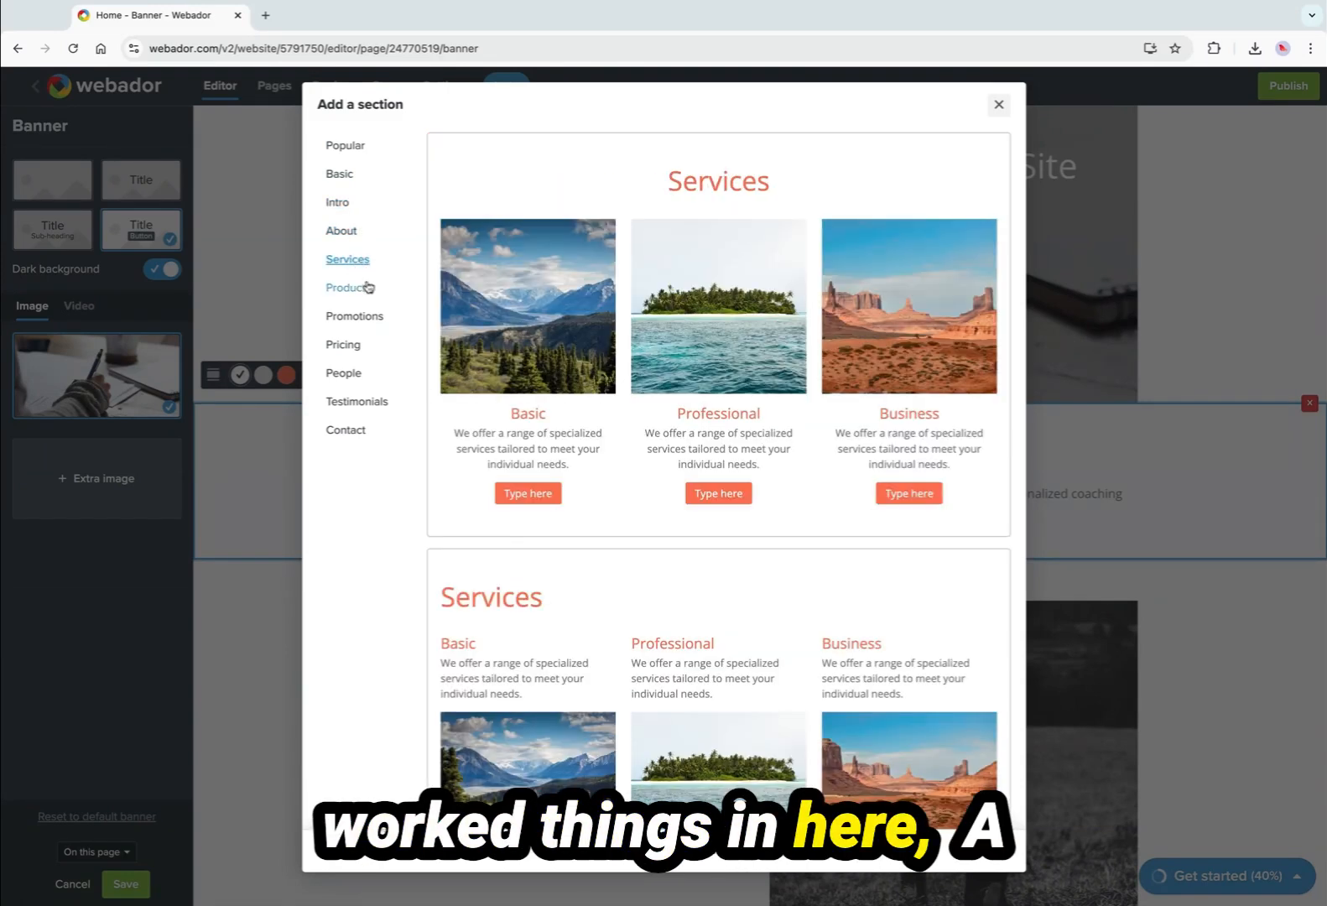
scroll(467, 370, "down", 6)
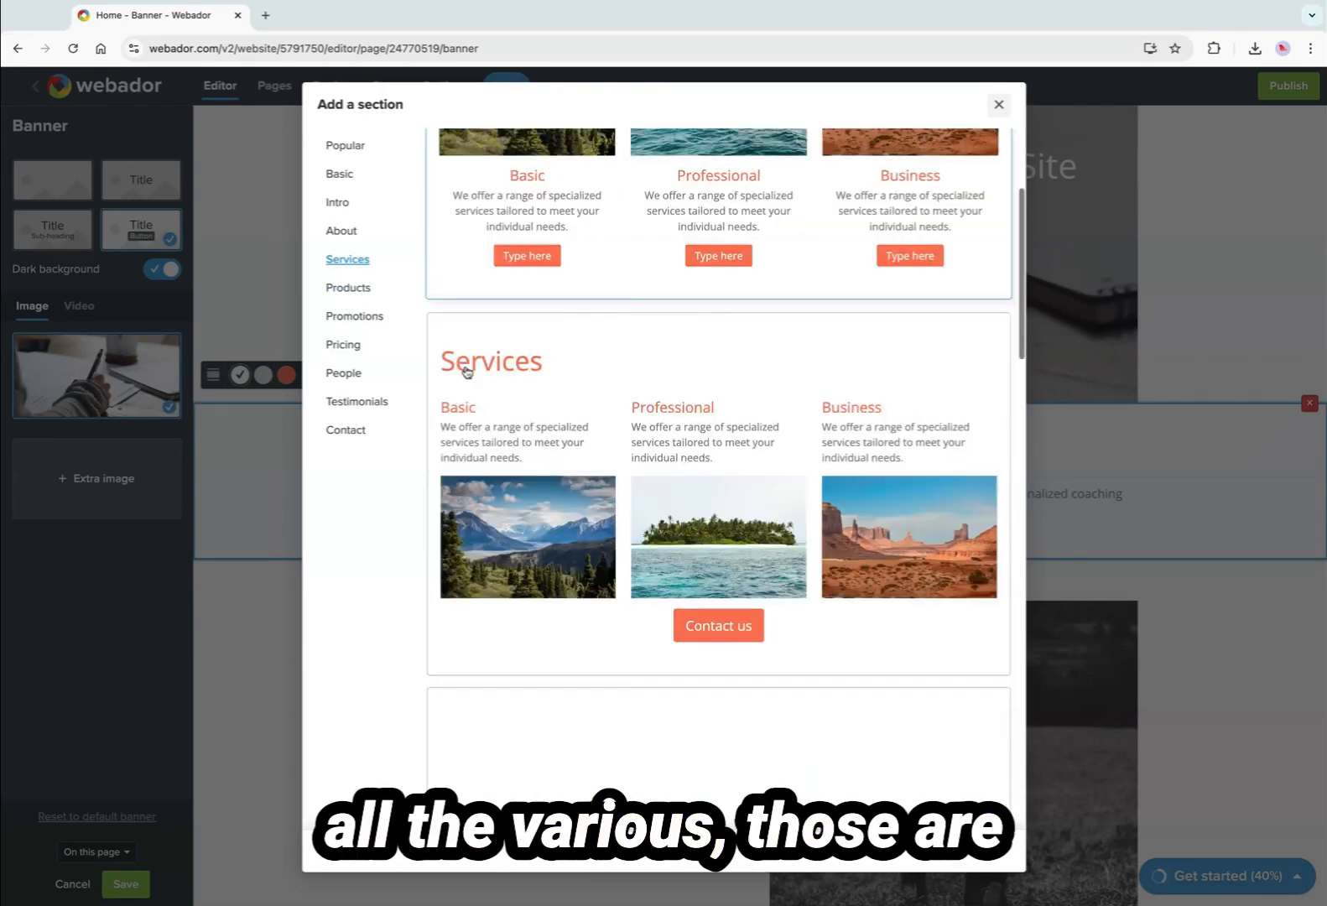
scroll(467, 370, "down", 5)
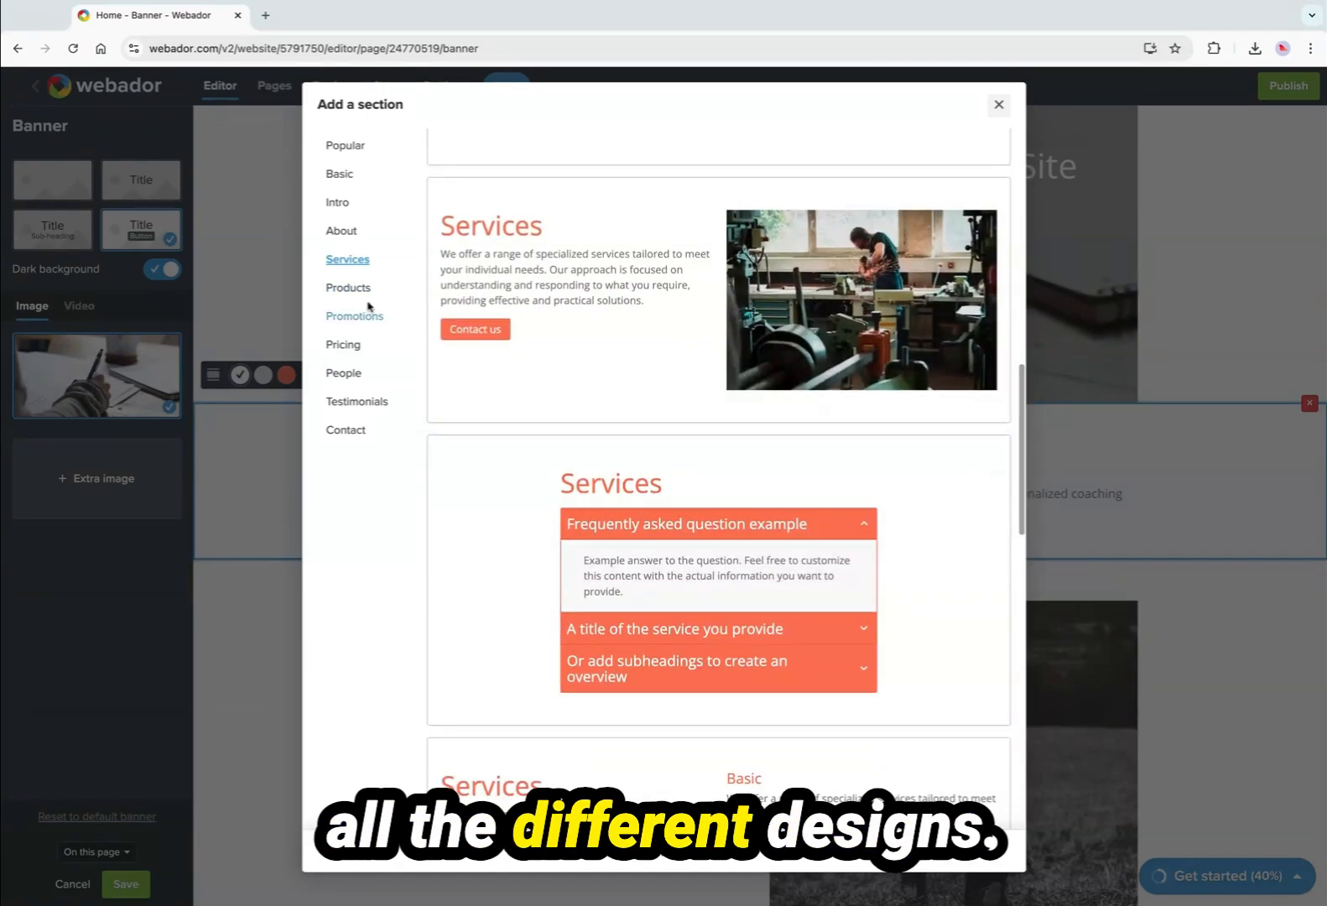
Browse the Products, Promotions, Pricing, People and Testimonials section templates.
left_click(363, 293)
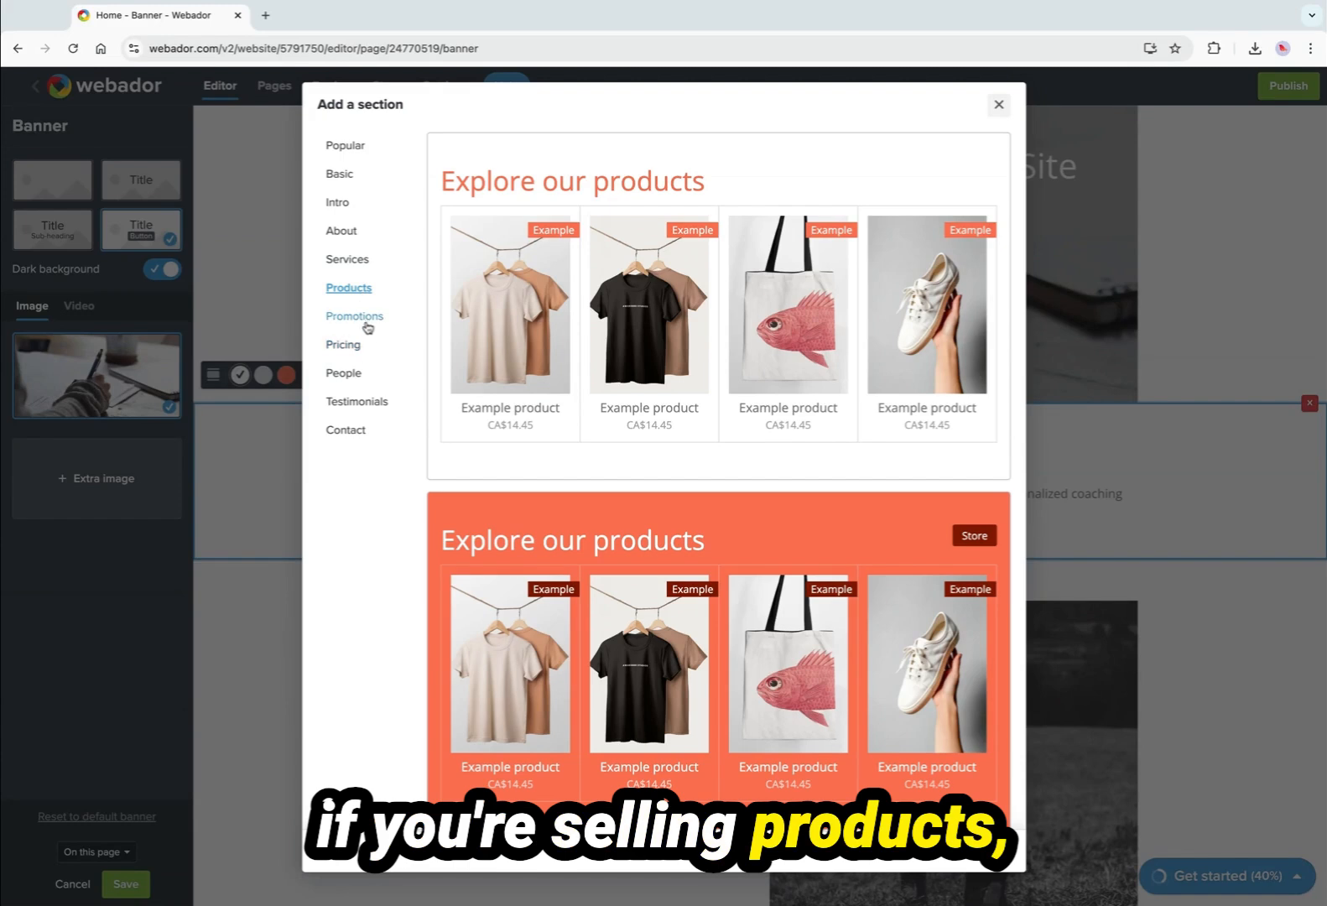
left_click(368, 322)
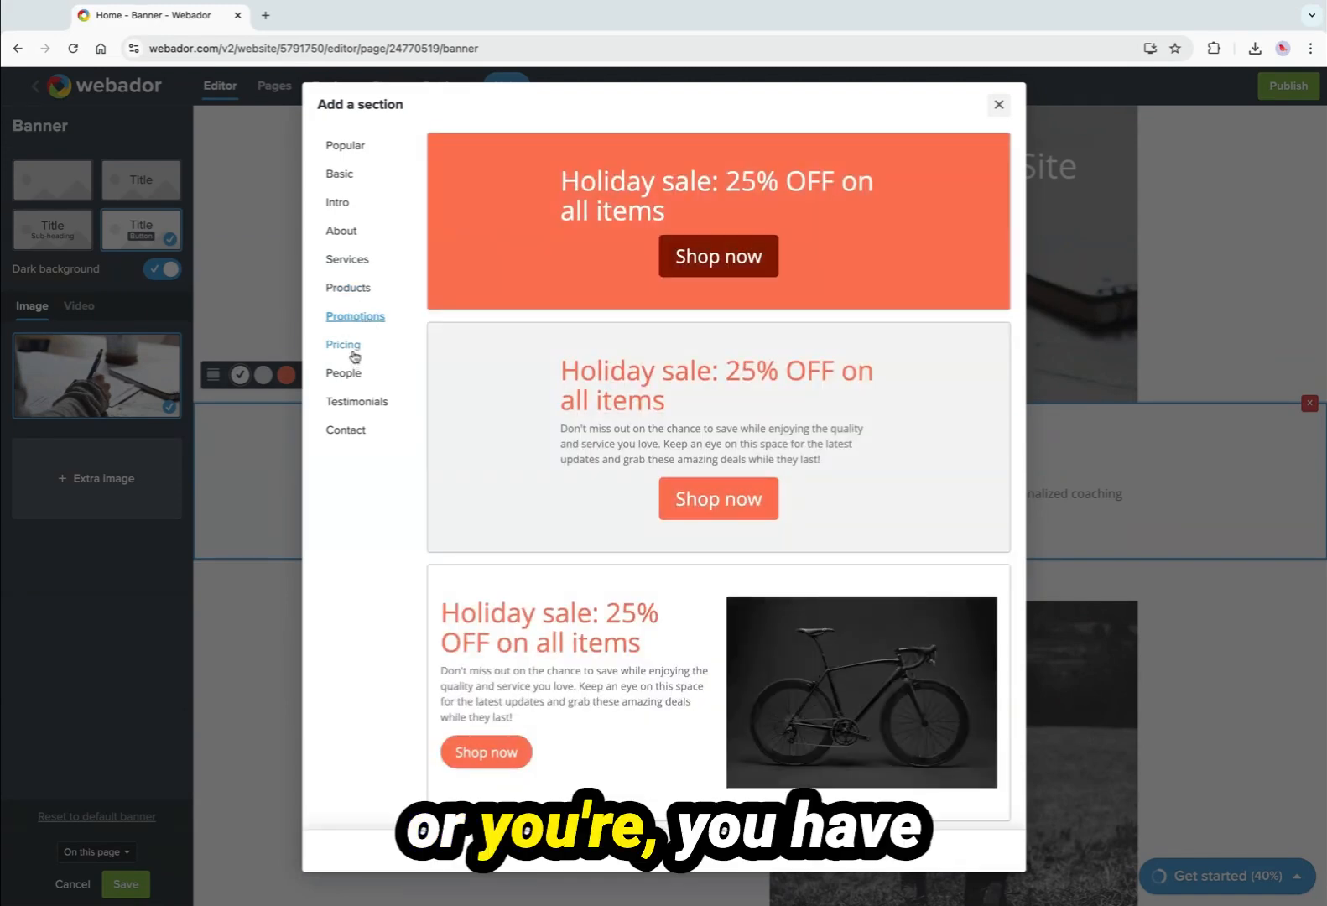
left_click(354, 352)
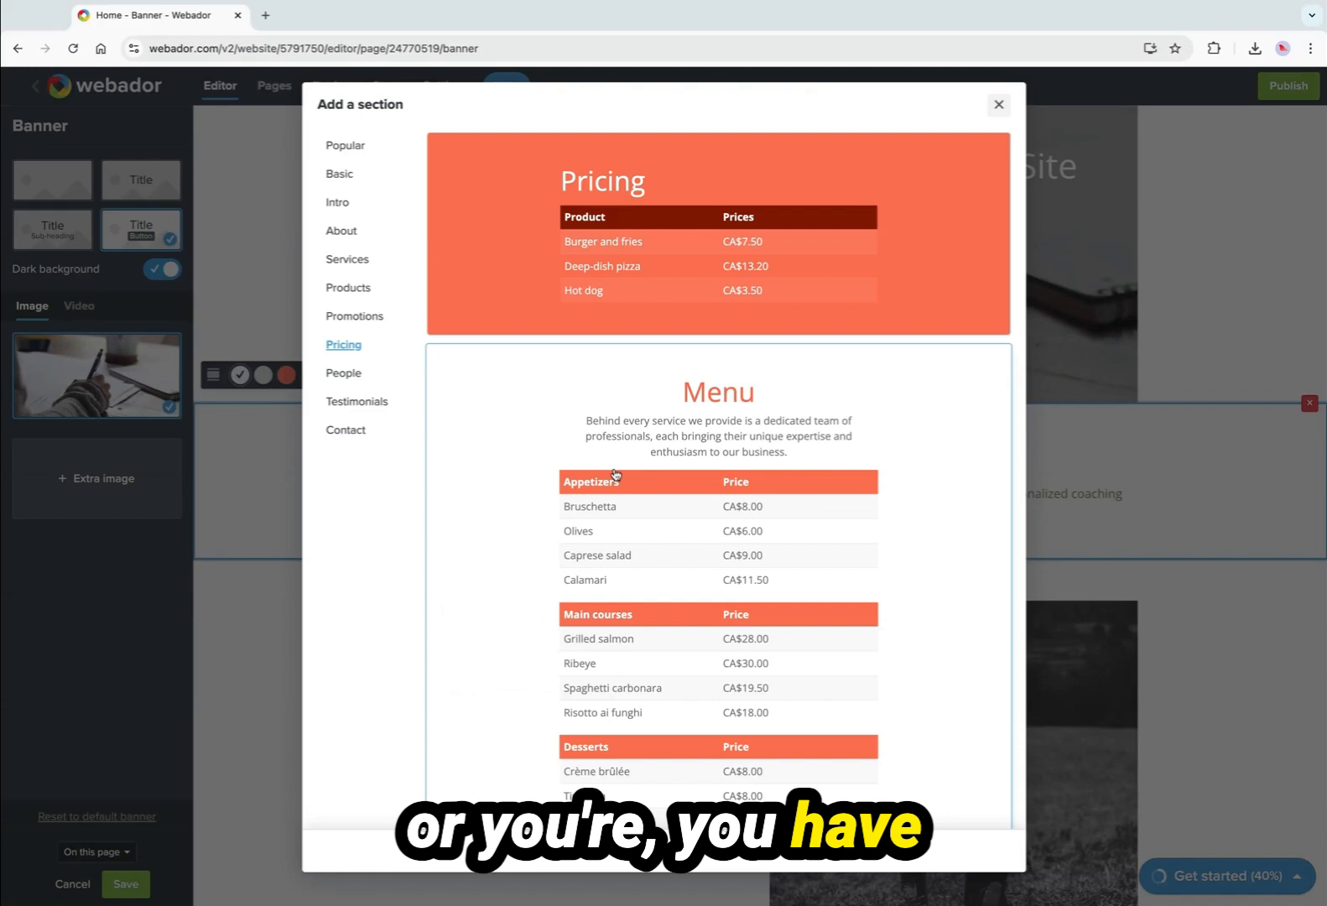
scroll(615, 474, "down", 3)
left_click(351, 375)
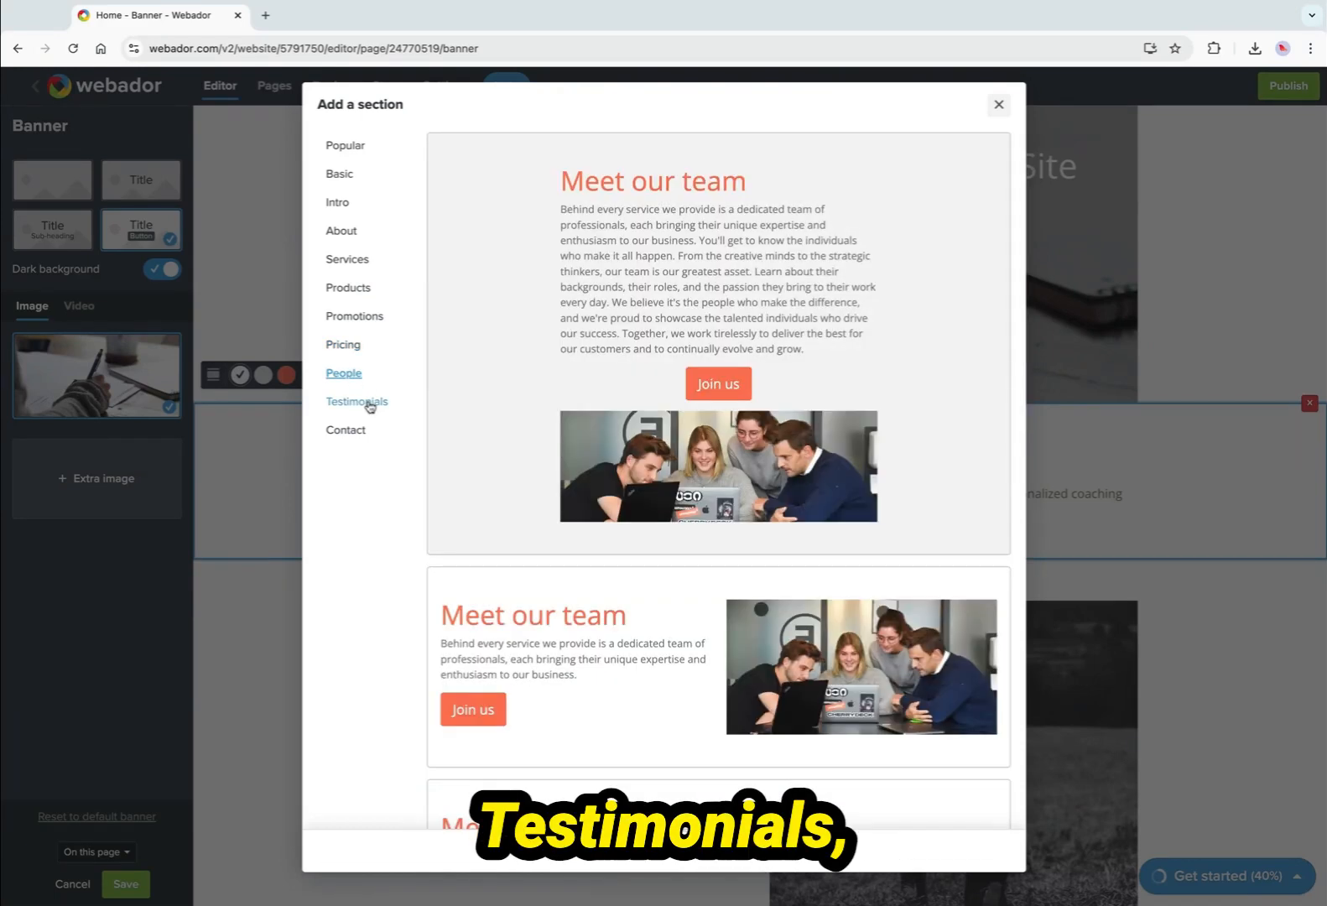
left_click(369, 406)
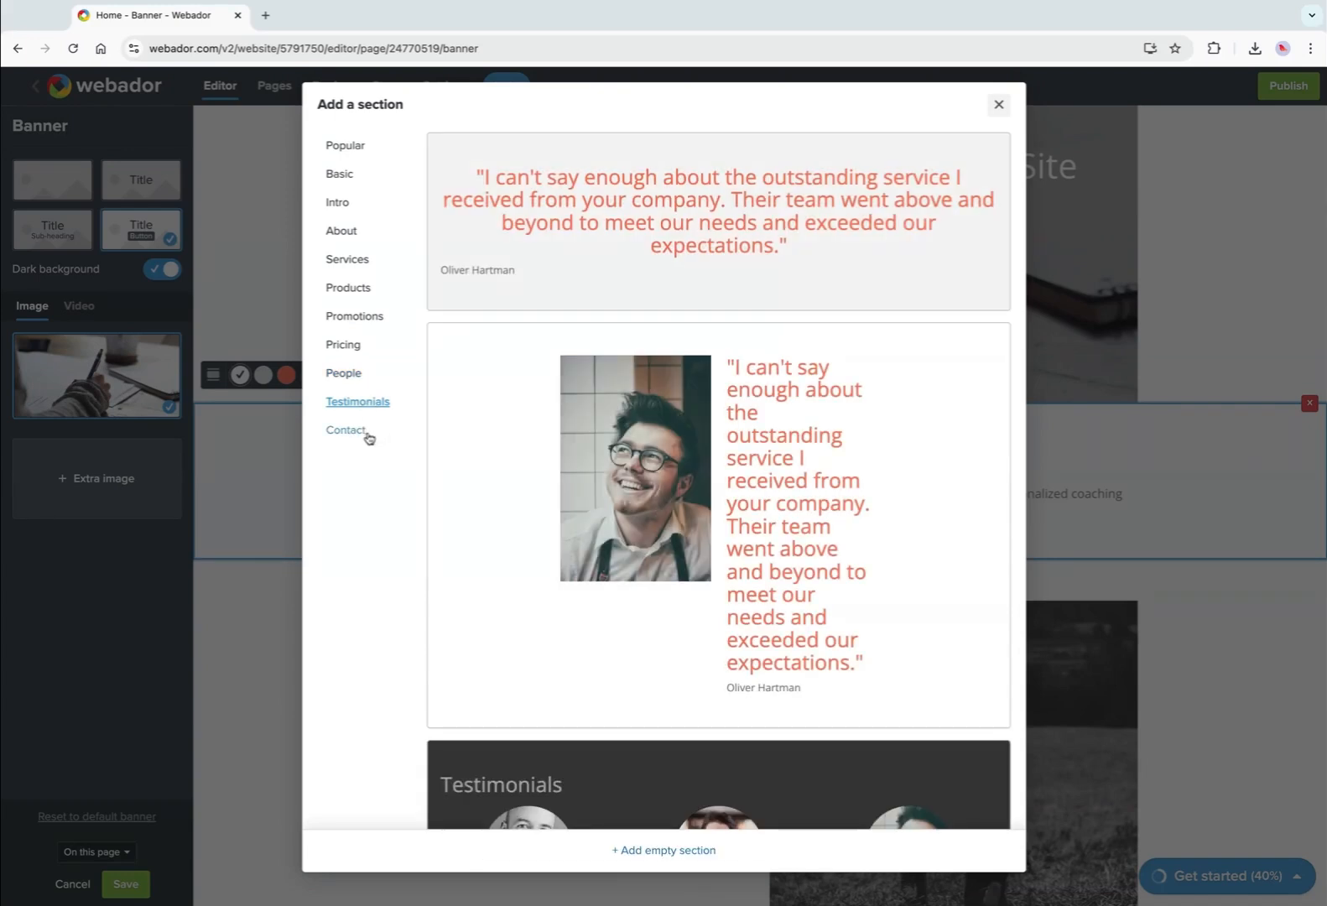
Look through the Contact section designs and review the Basic section templates again.
left_click(369, 436)
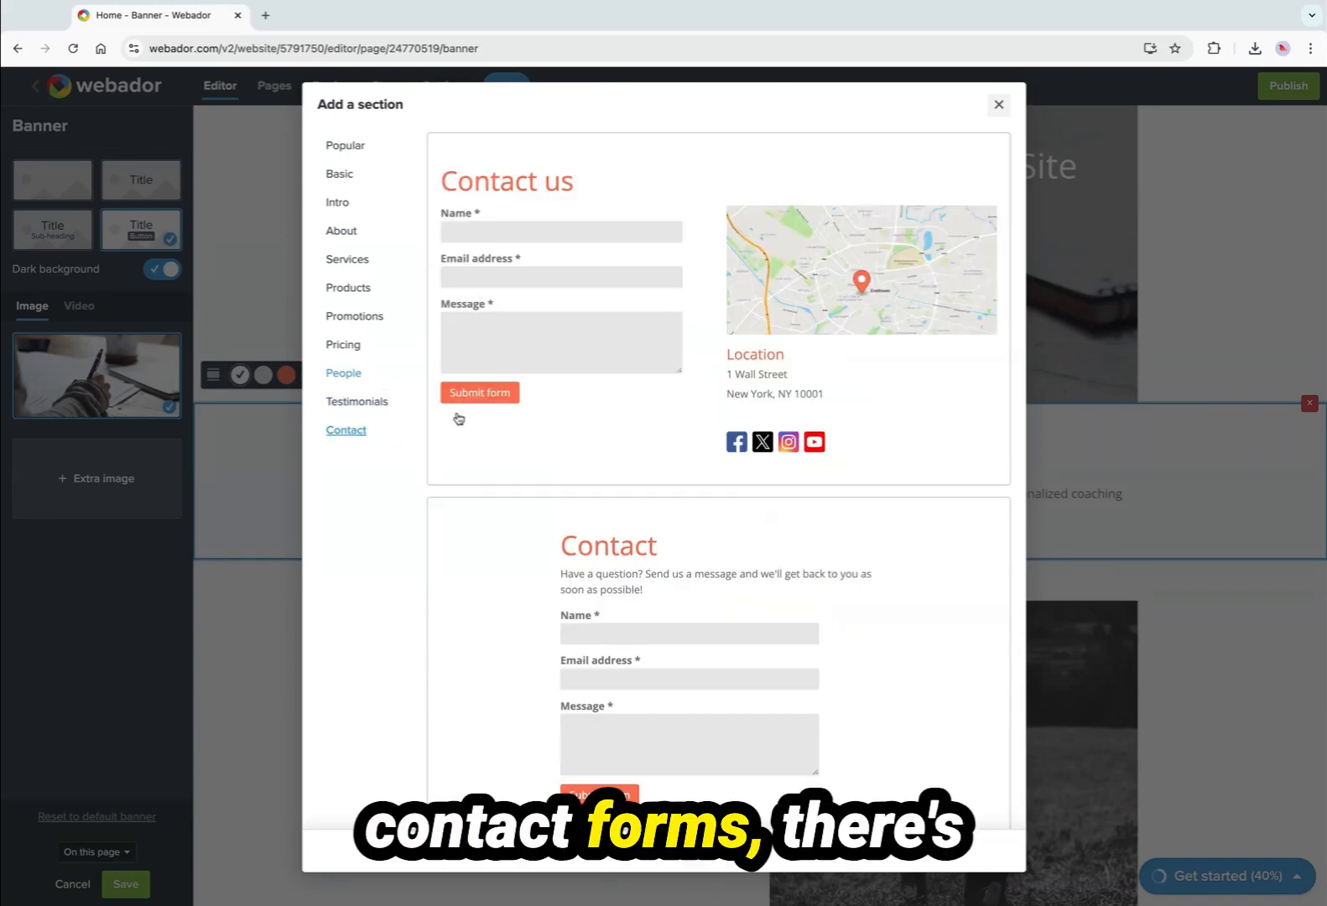
scroll(557, 451, "down", 5)
scroll(557, 450, "down", 5)
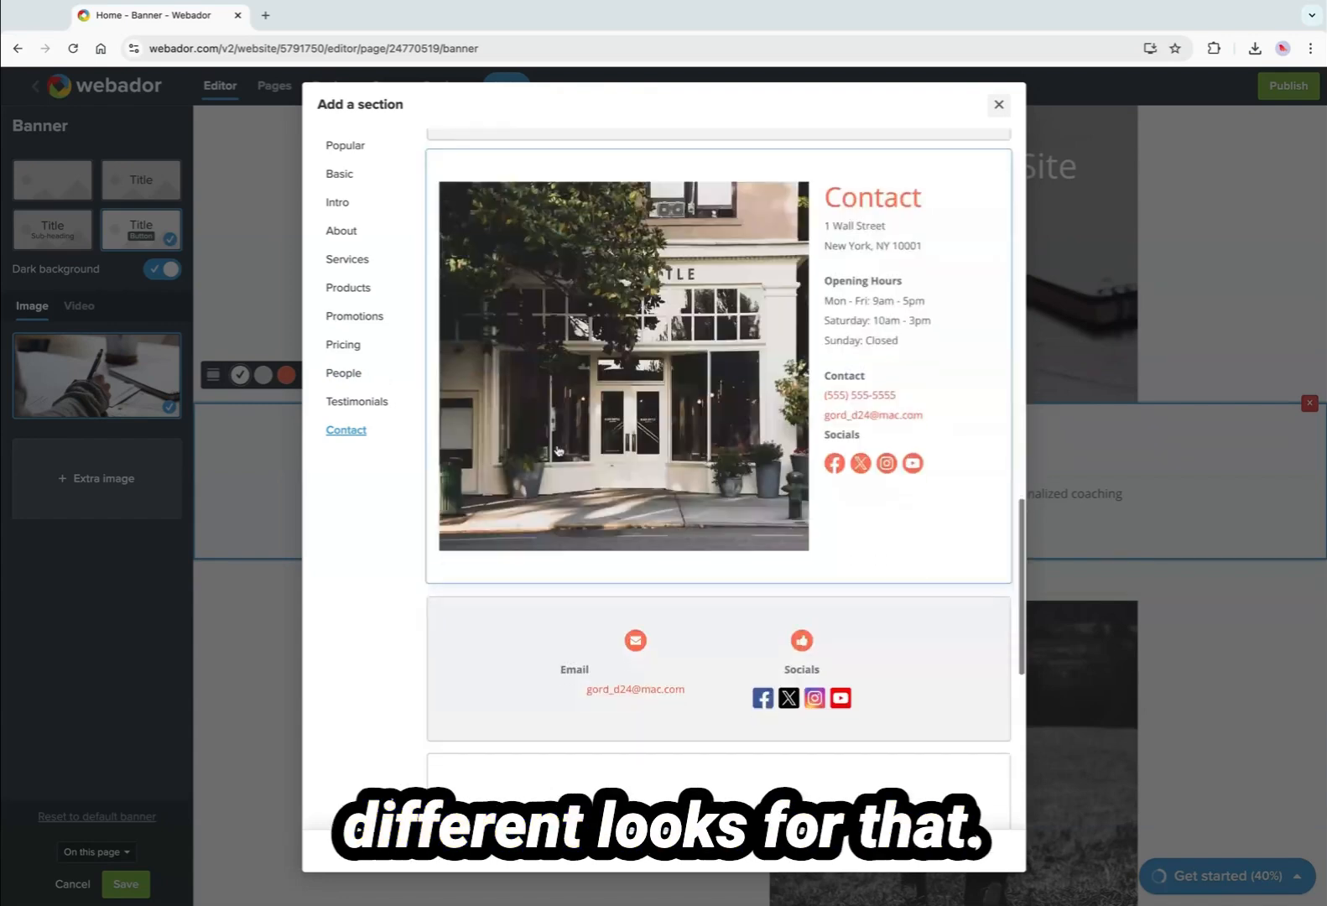
scroll(557, 451, "down", 5)
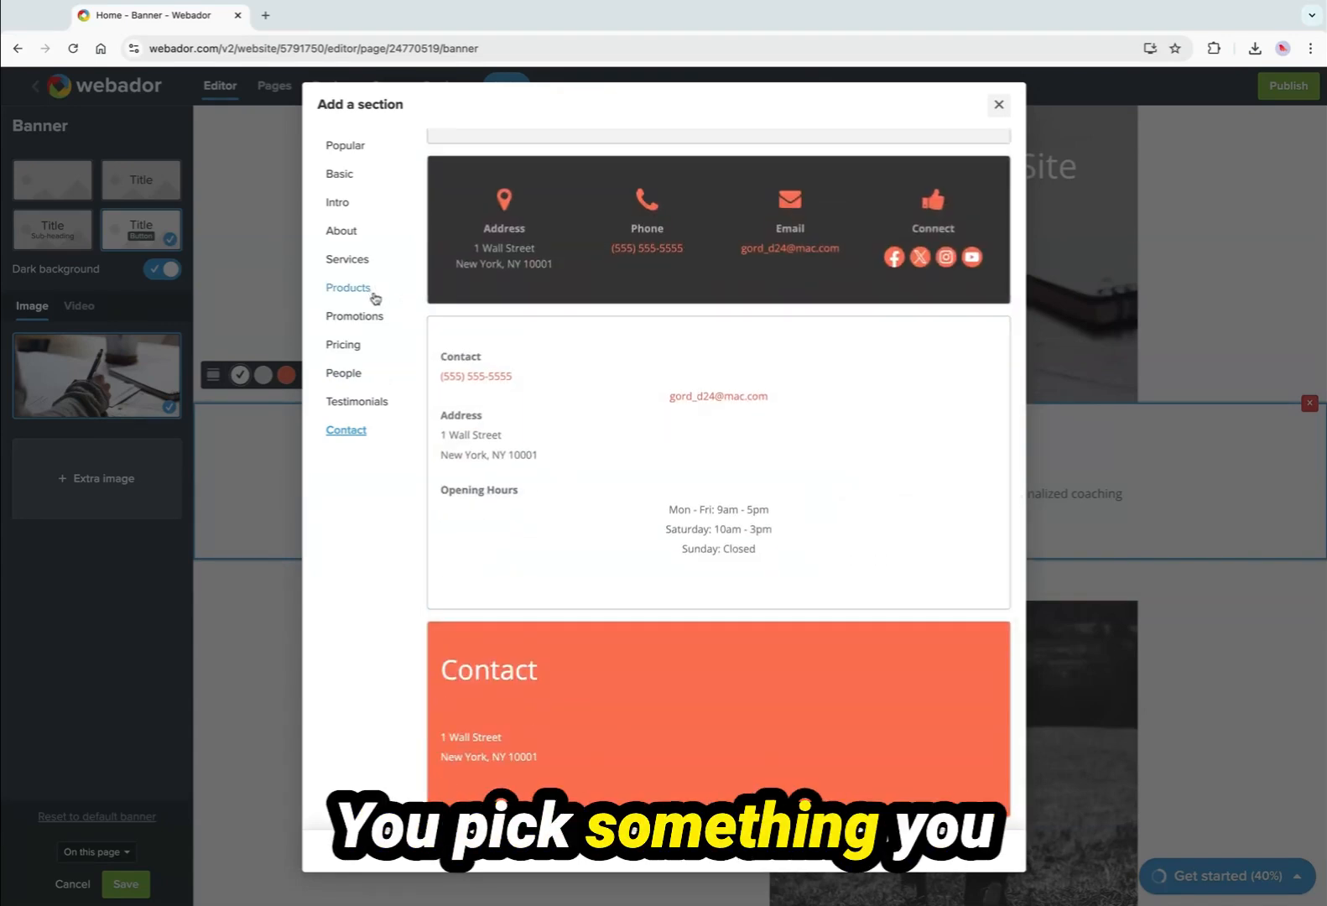
left_click(339, 174)
scroll(630, 435, "down", 8)
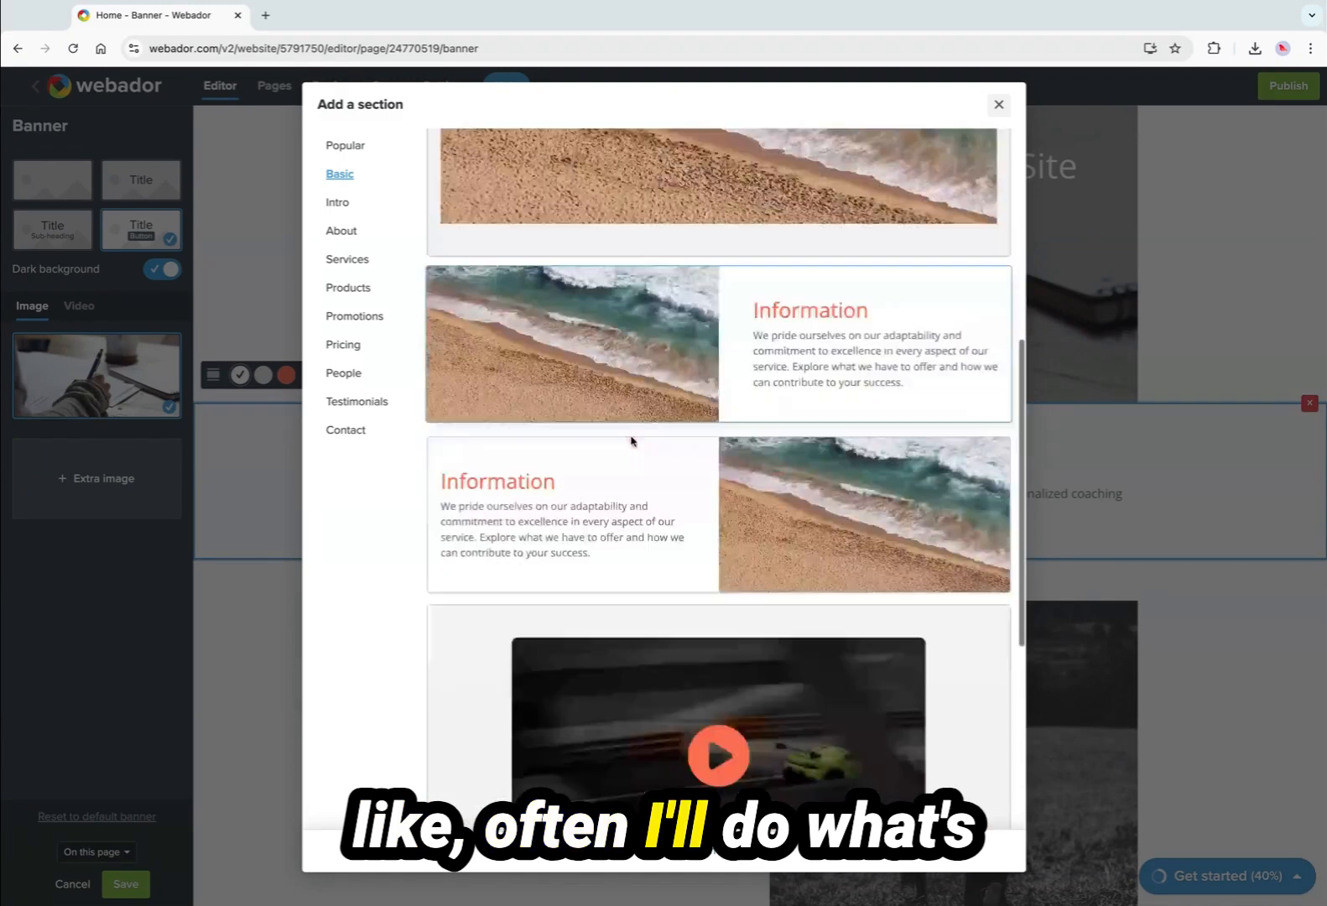
scroll(632, 441, "down", 3)
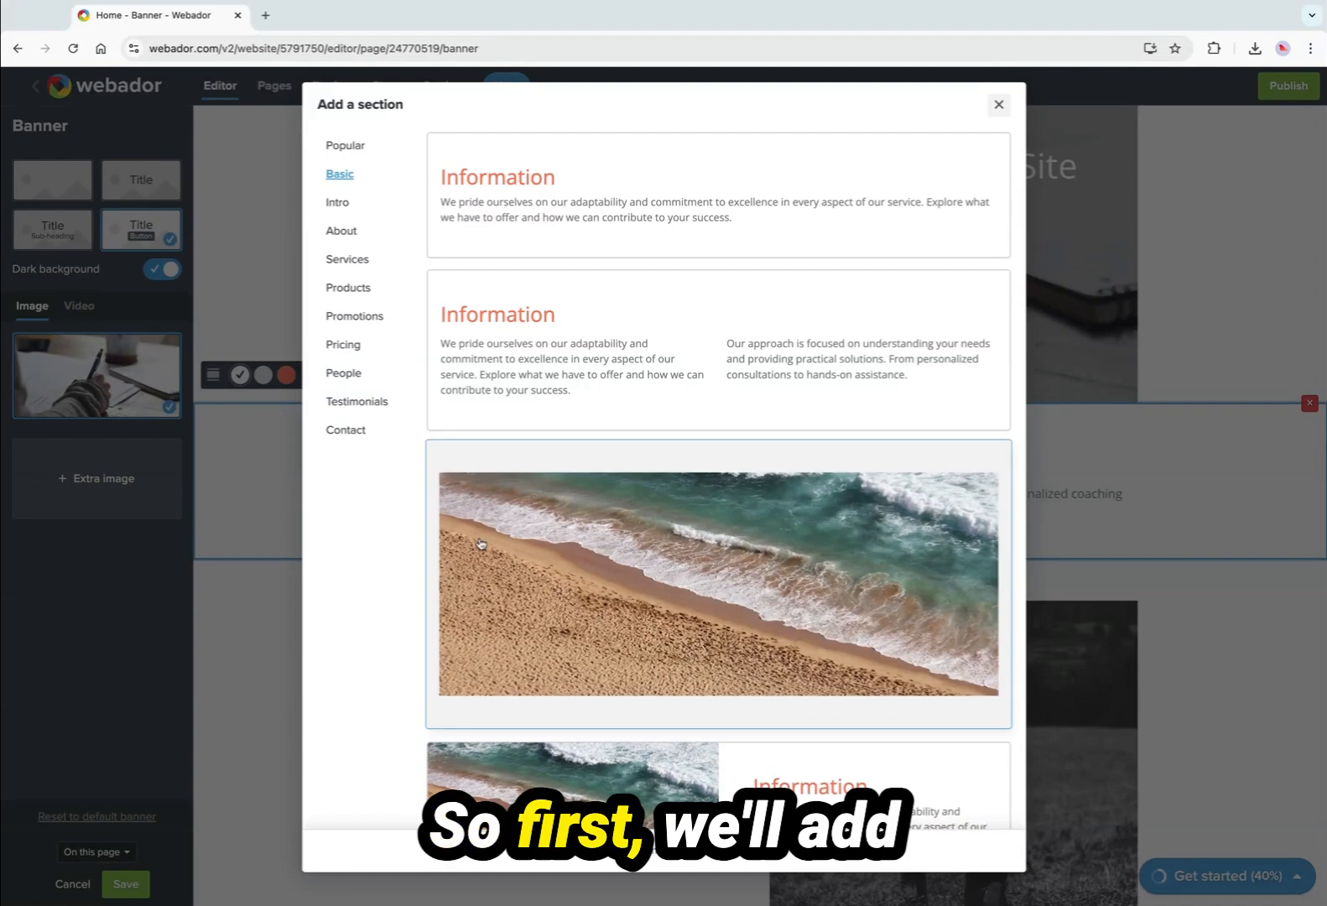
Add the About us template with text beside the screen-printing photo as a new section below the Welcome section.
left_click(350, 234)
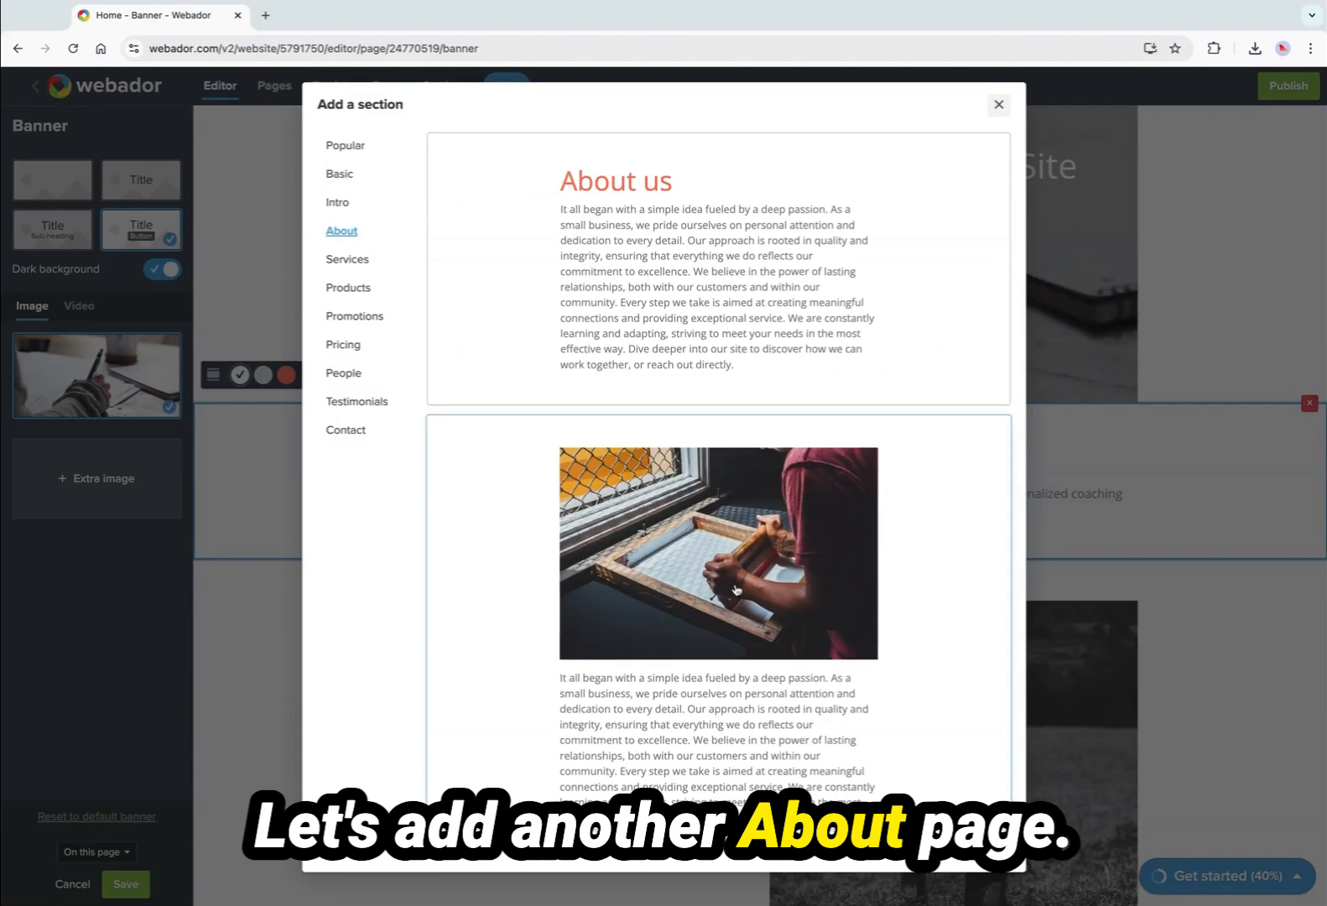
scroll(742, 615, "down", 5)
scroll(744, 615, "down", 12)
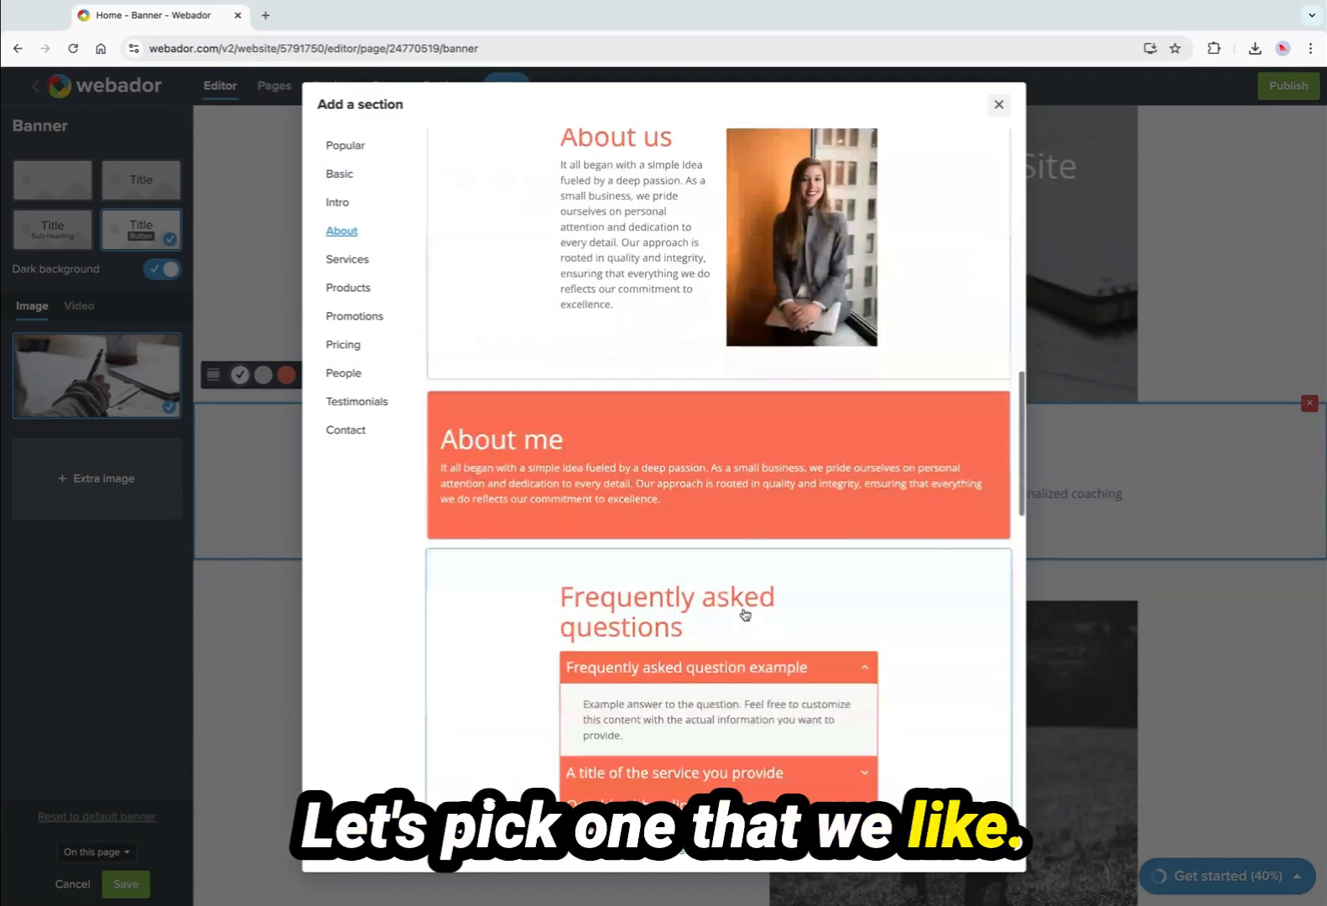
scroll(744, 615, "down", 10)
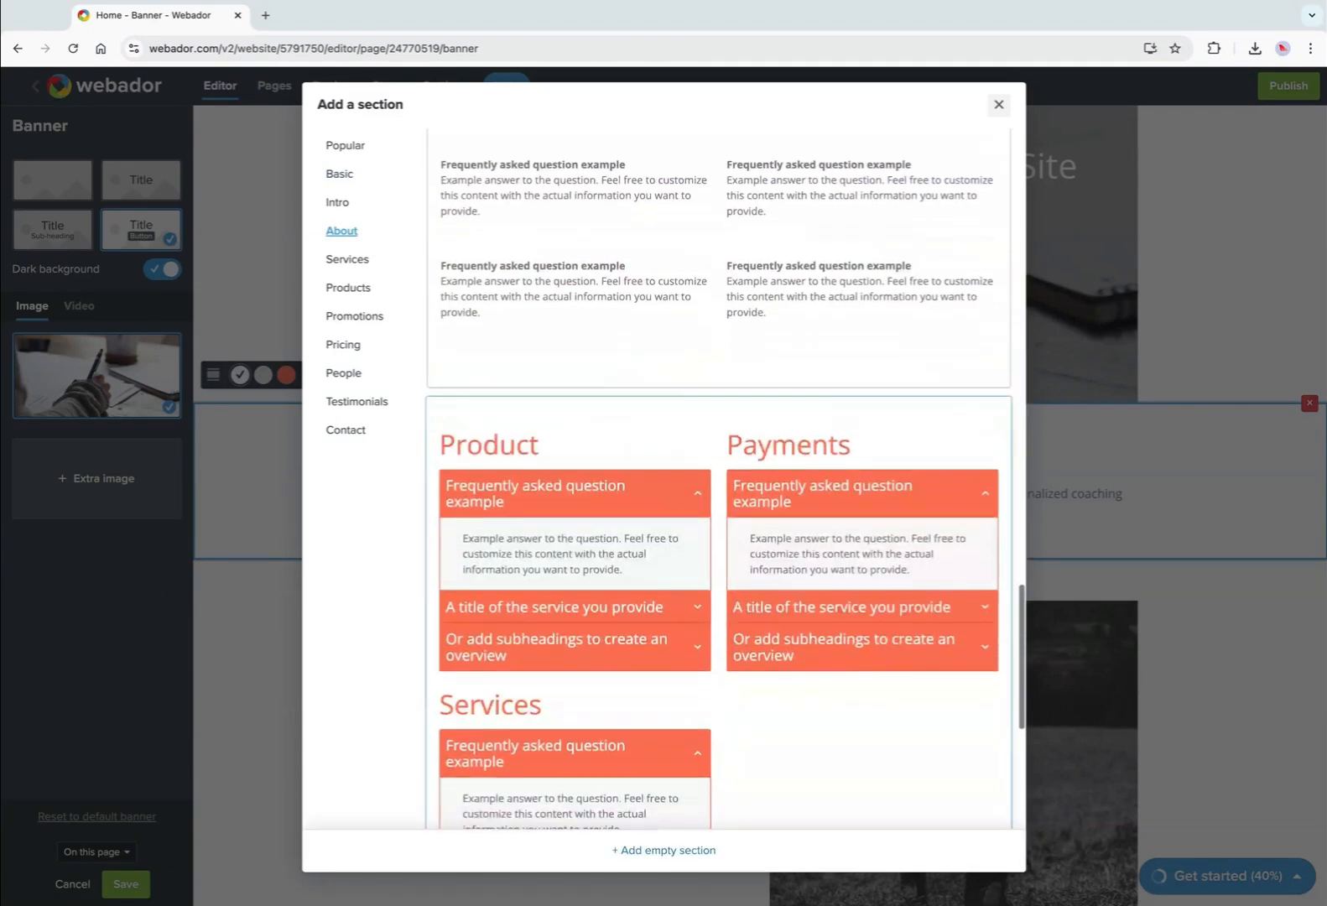
scroll(744, 615, "up", 15)
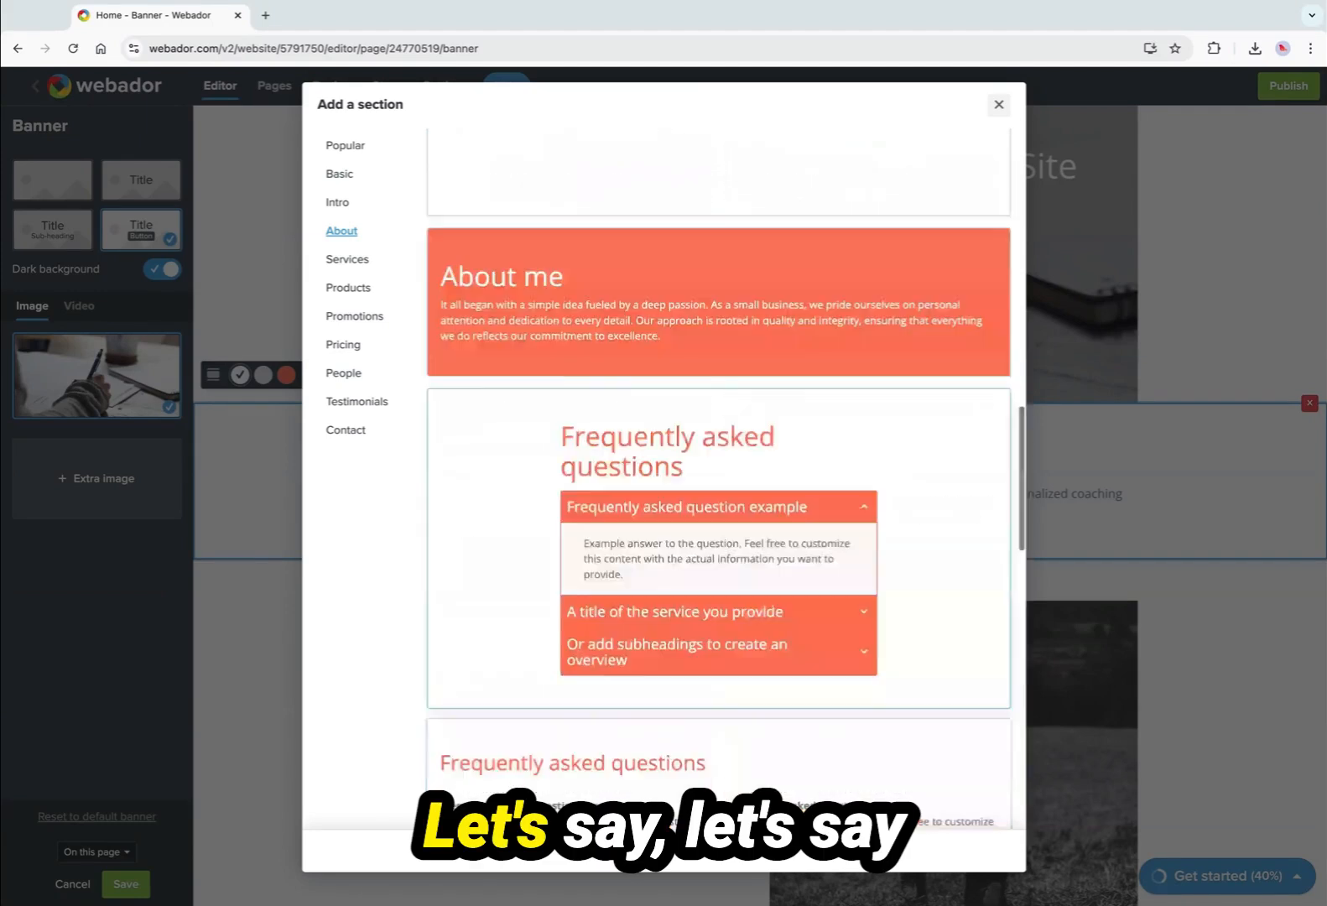
scroll(729, 618, "down", 4)
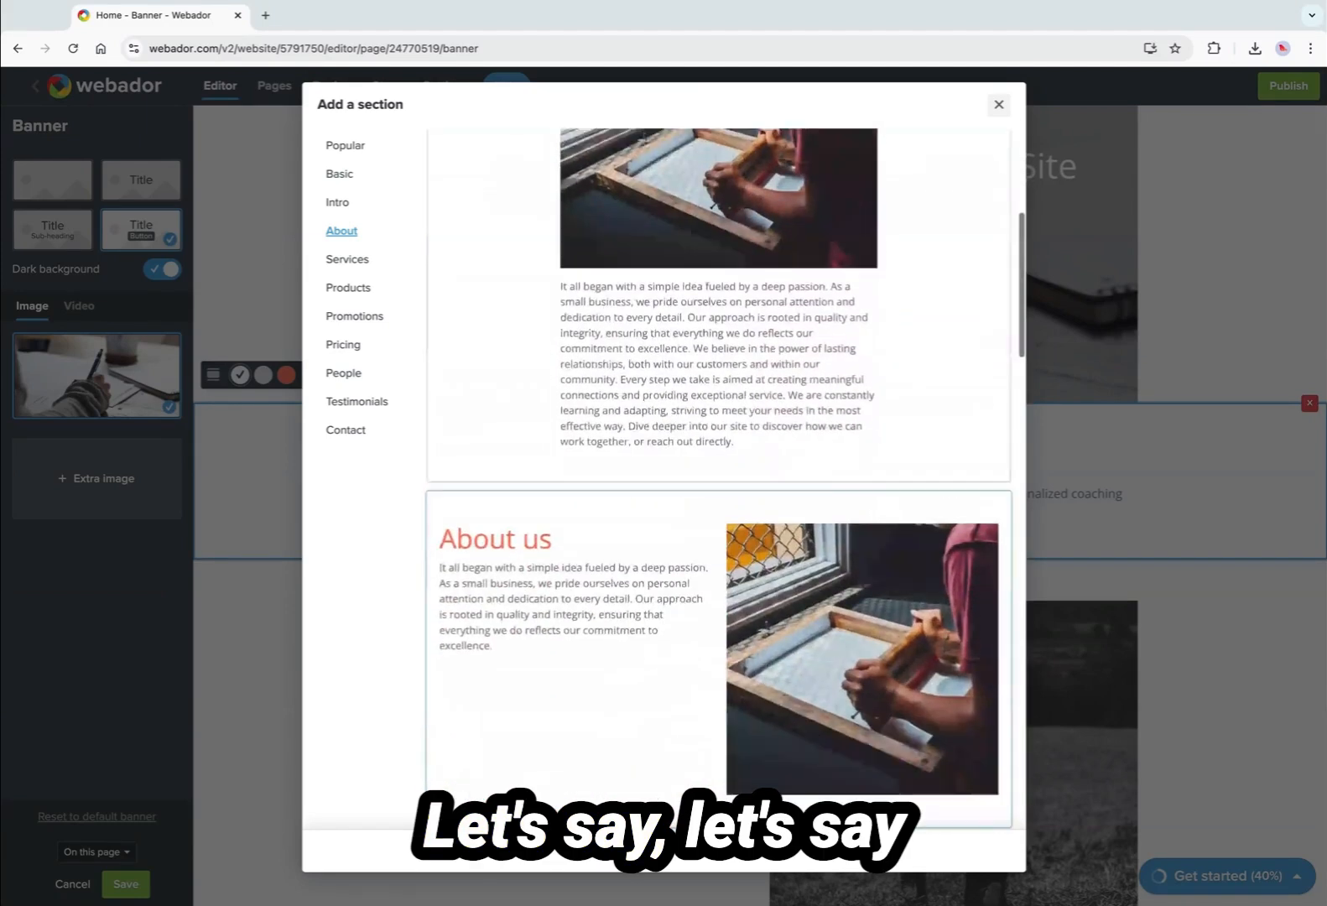
left_click(613, 606)
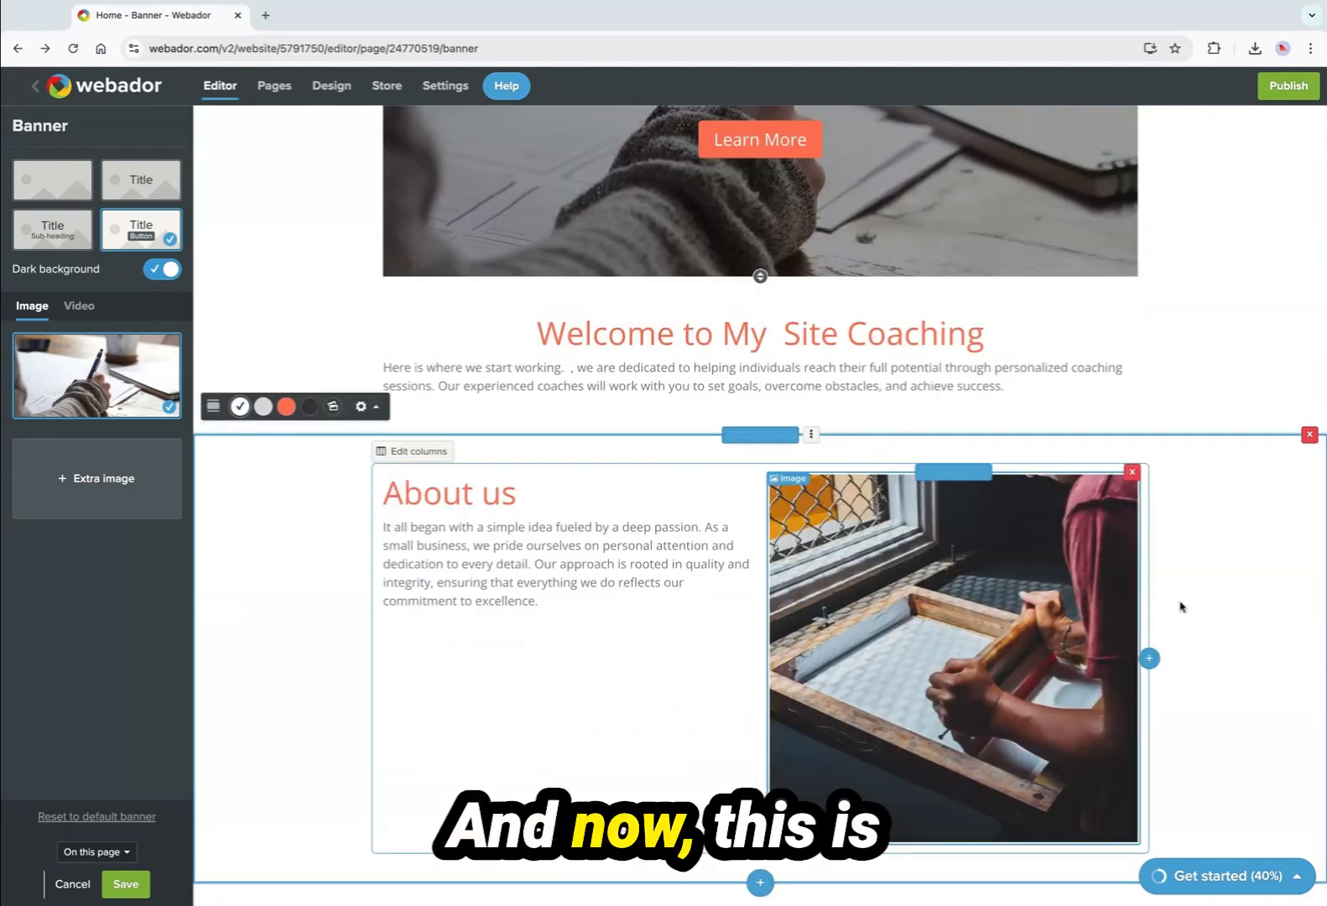
scroll(287, 562, "down", 5)
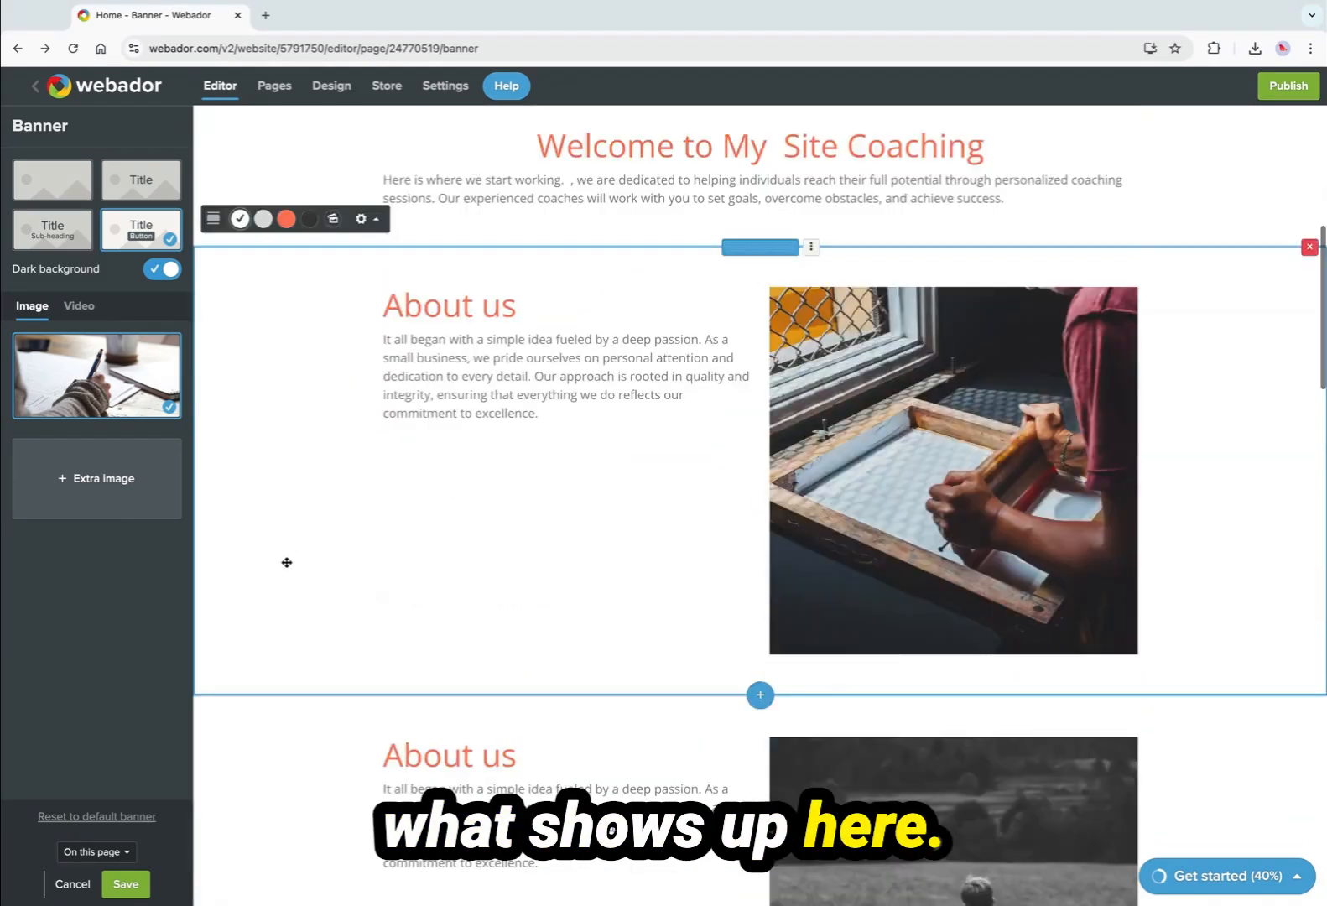
Delete the About us section with the screen-printing photo below the Welcome section.
scroll(286, 562, "up", 2)
scroll(287, 562, "up", 2)
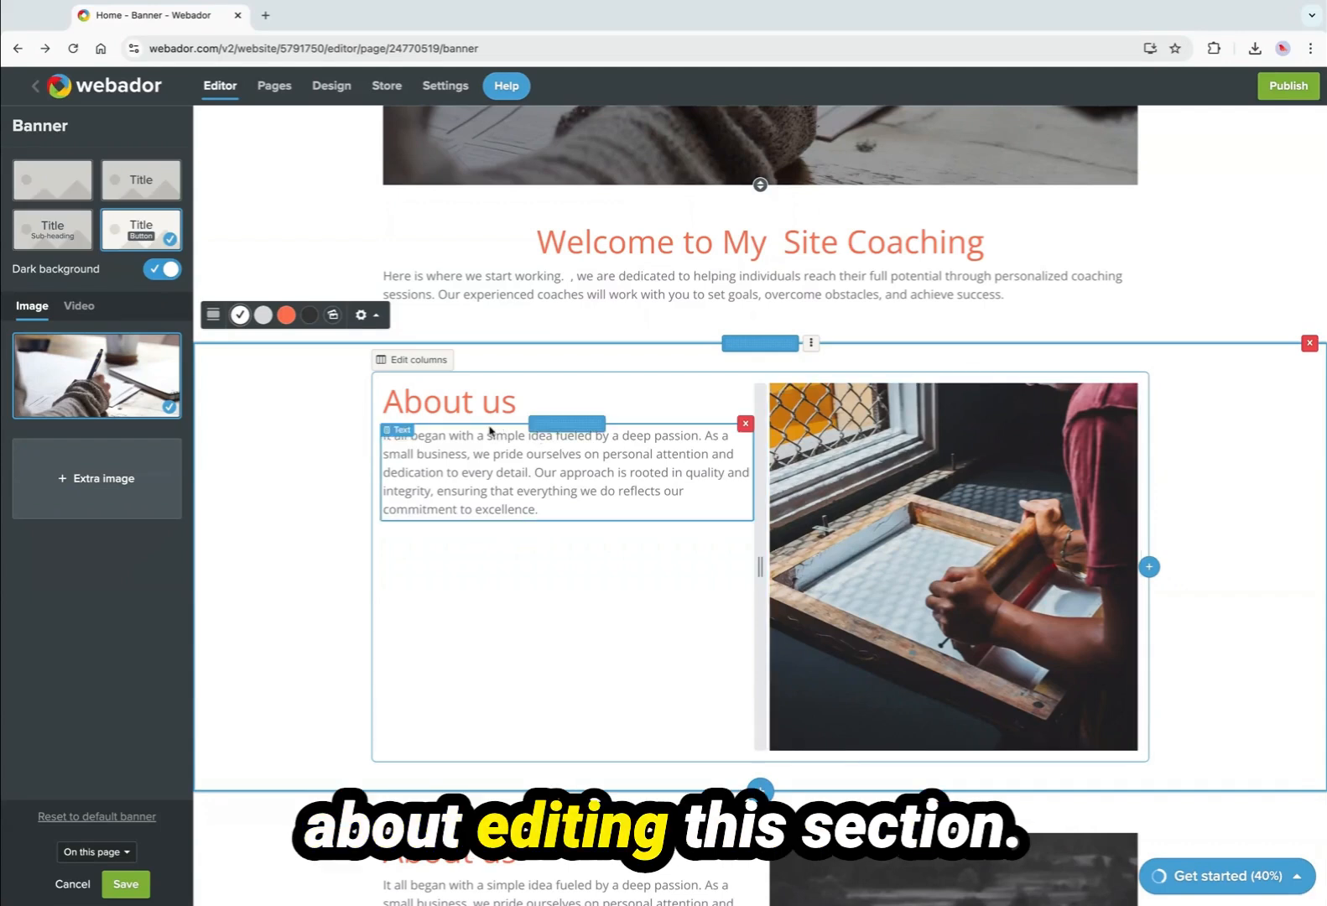
left_click(1310, 343)
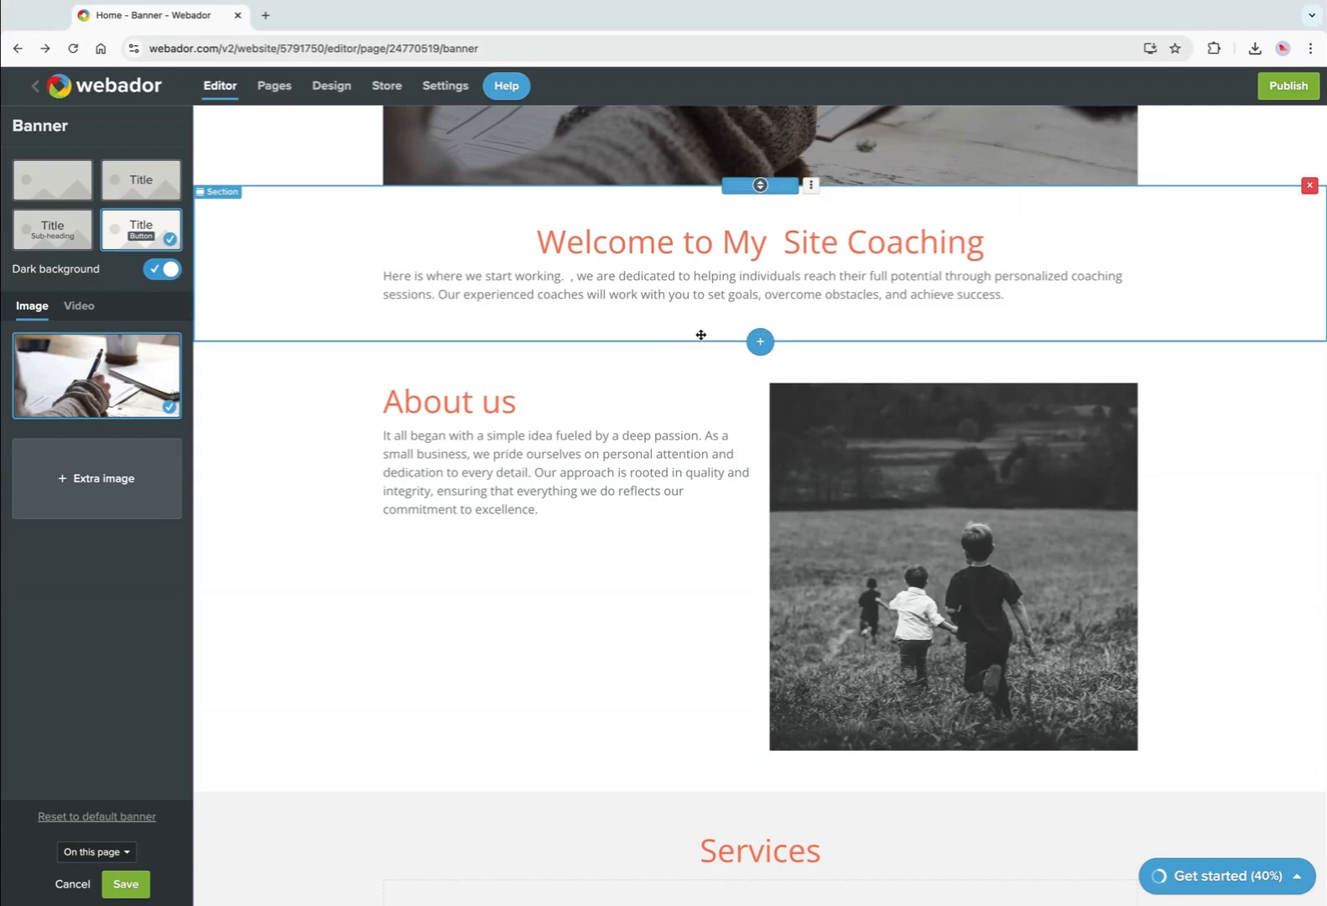
Add an empty section below the Welcome section and choose adding elements as its starting point.
left_click(760, 341)
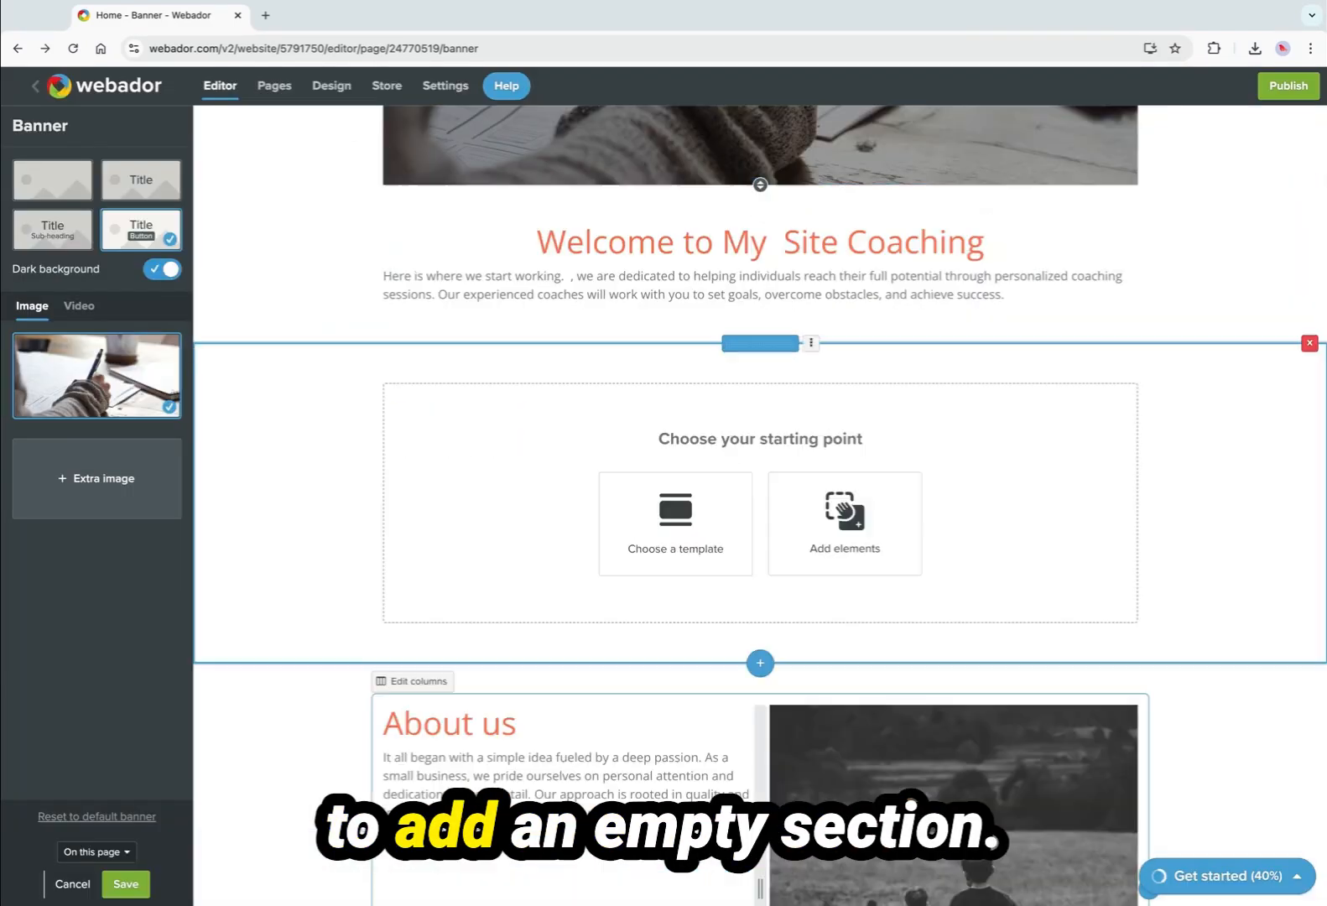
left_click(674, 857)
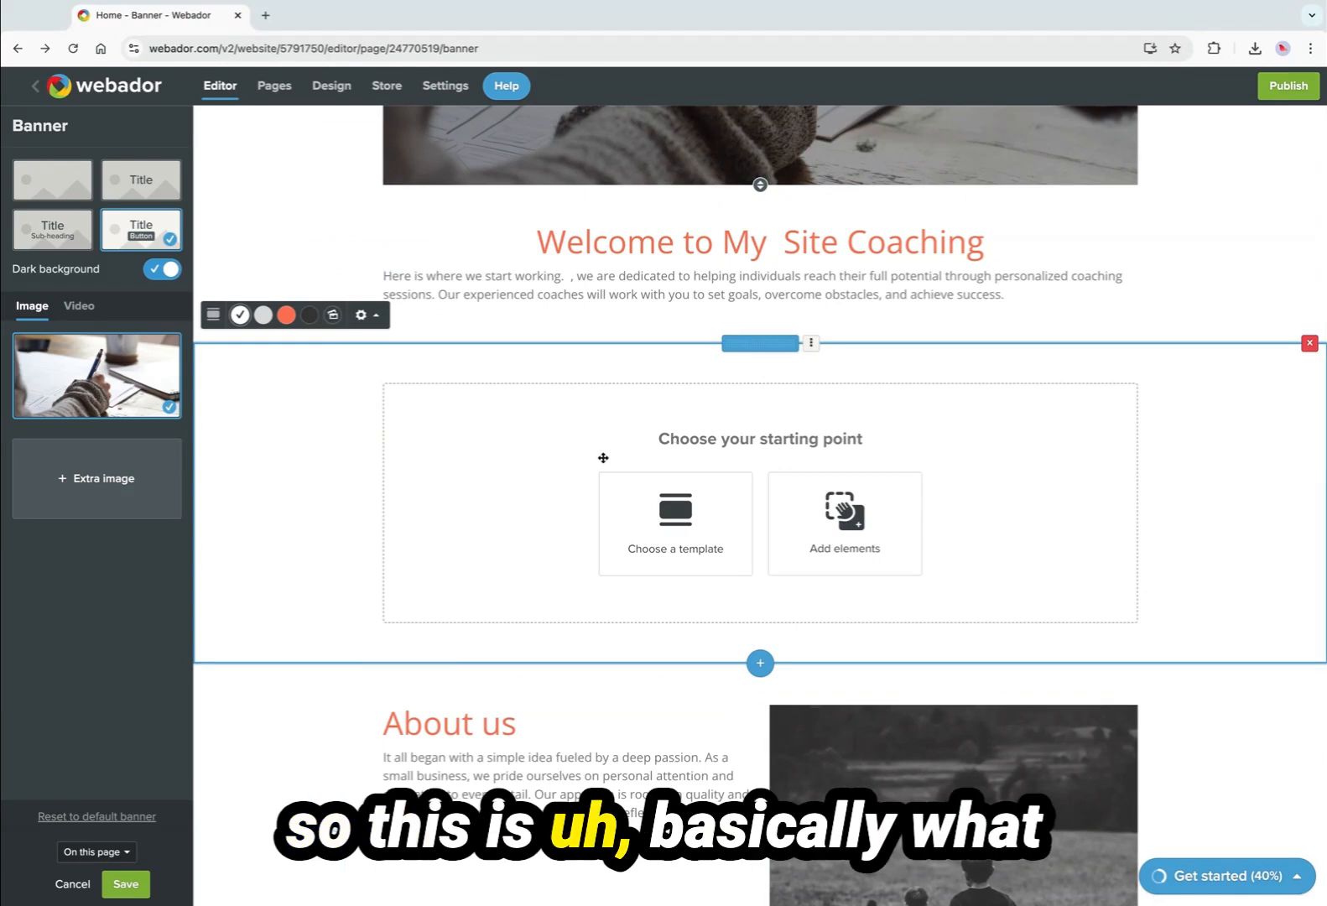
scroll(353, 394, "down", 1)
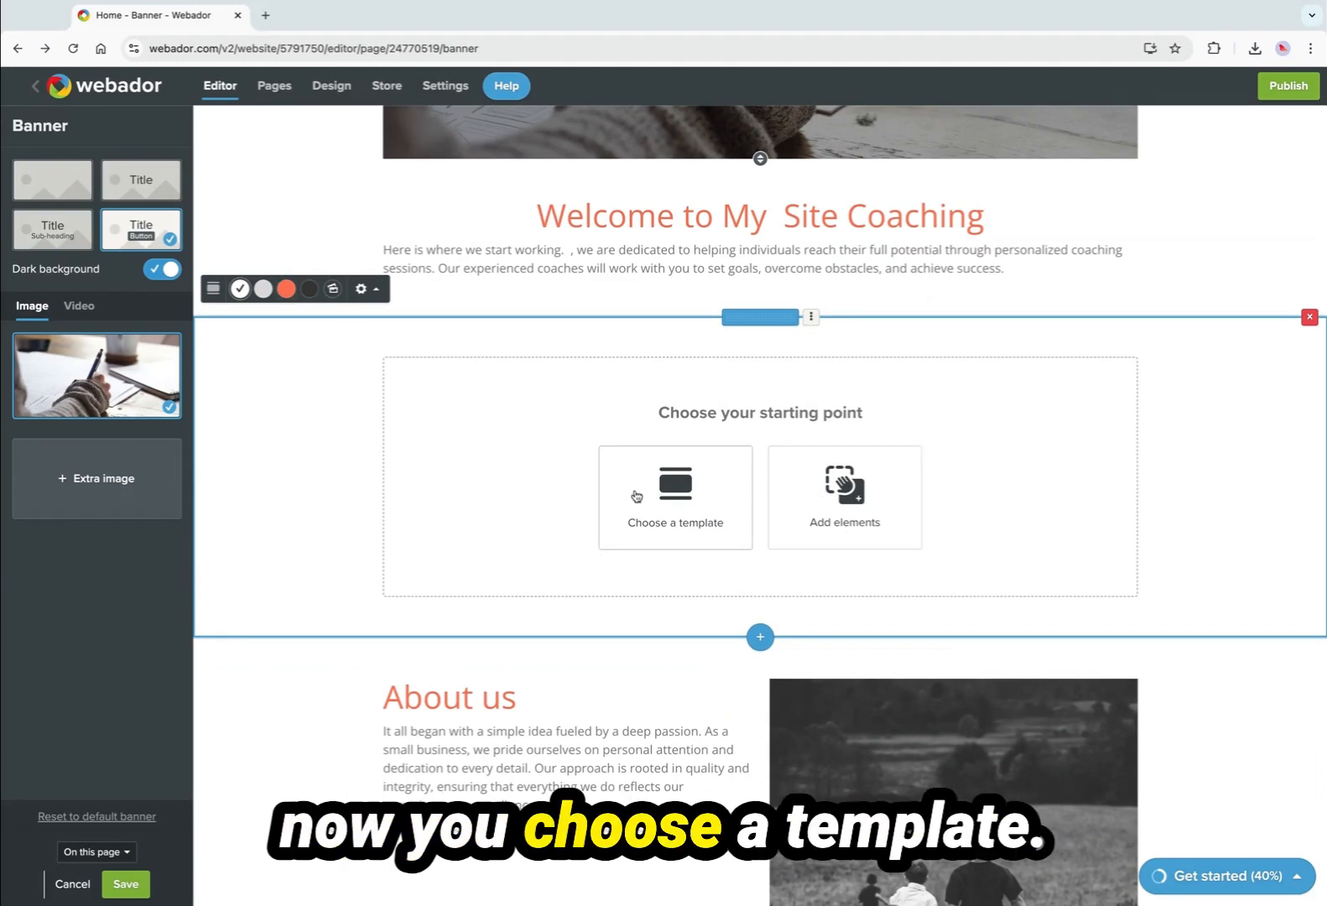
scroll(850, 497, "down", 1)
left_click(850, 497)
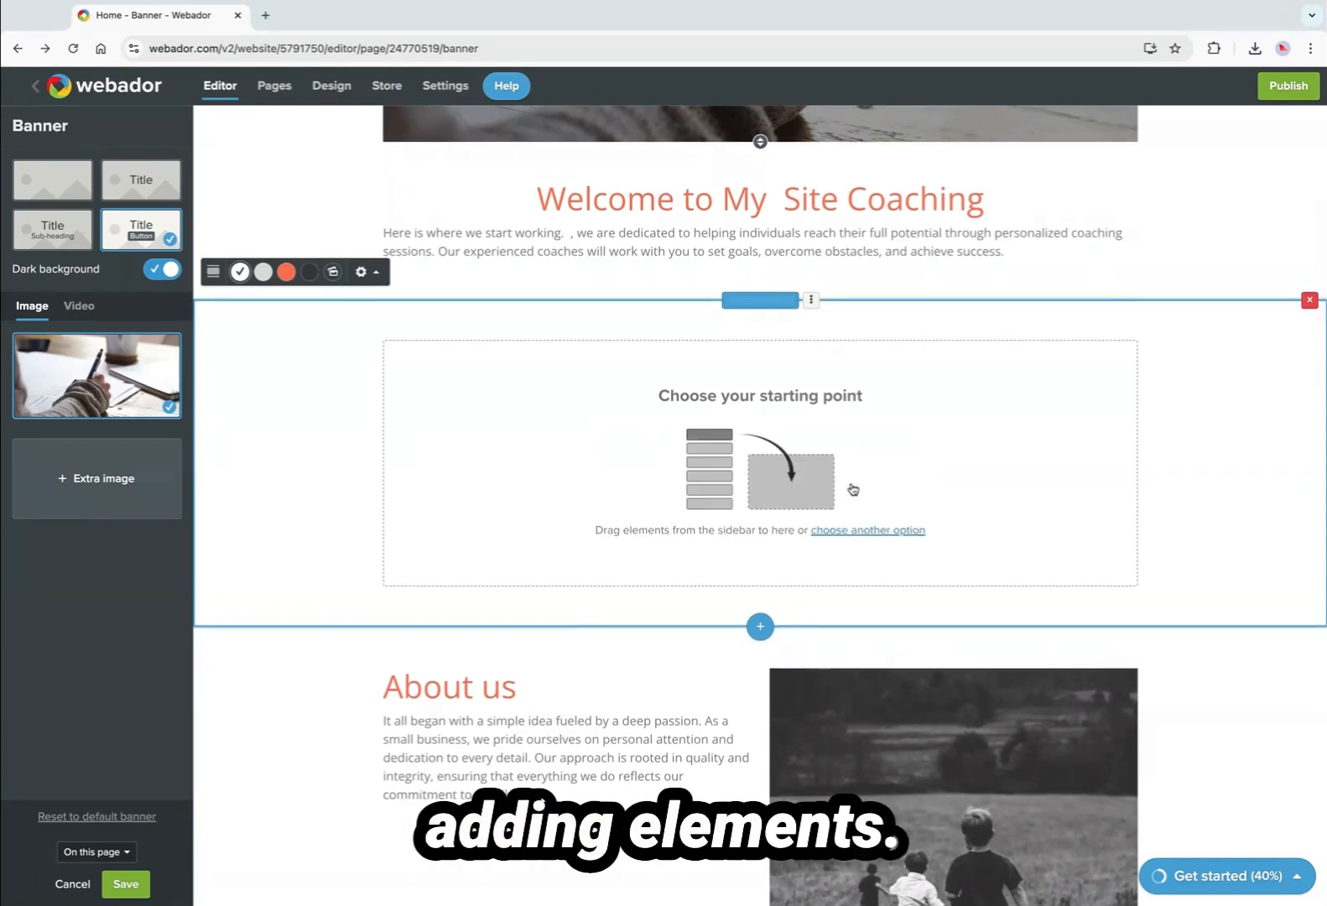
scroll(855, 481, "down", 1)
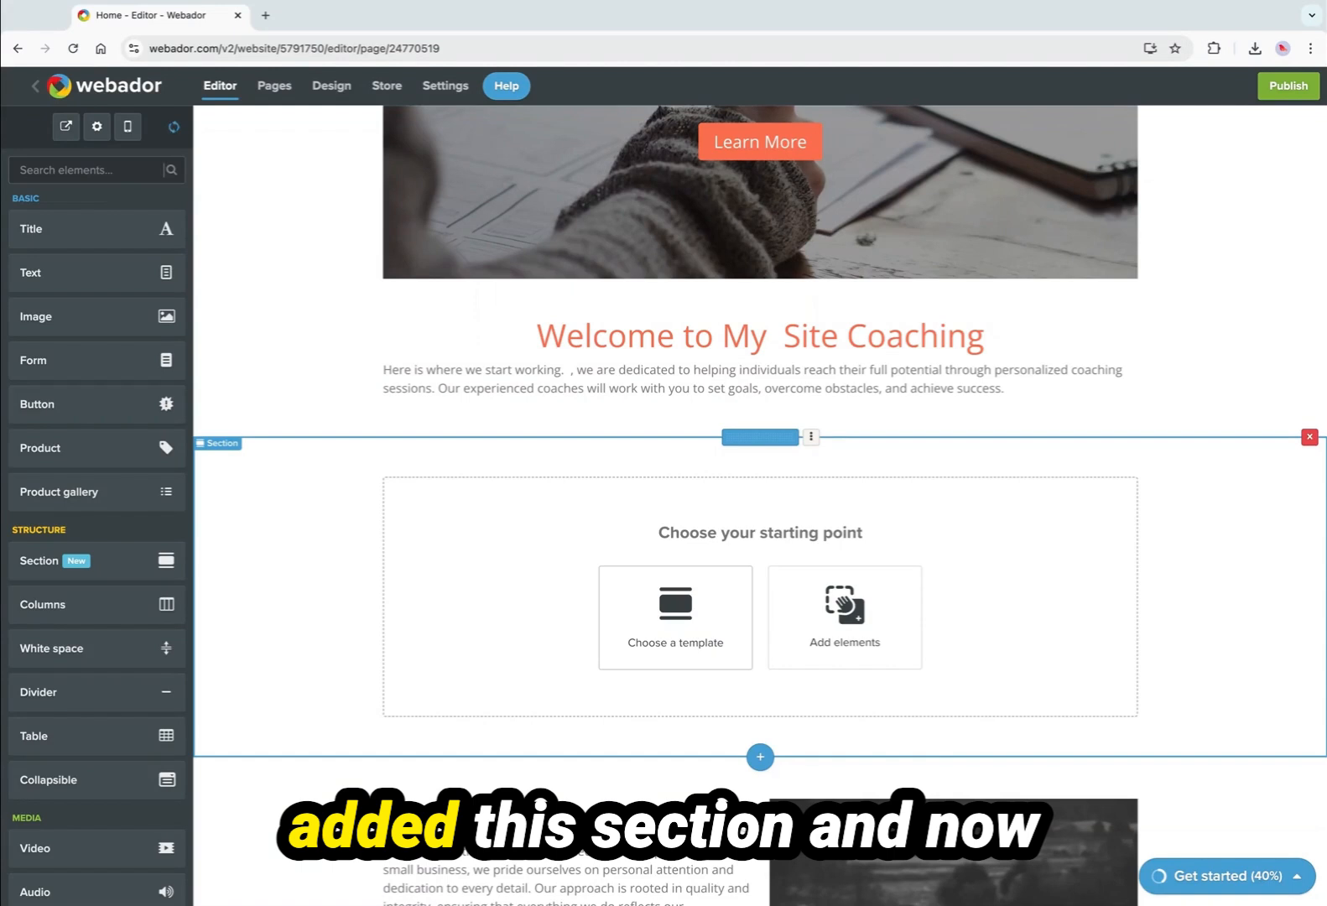
left_click(880, 625)
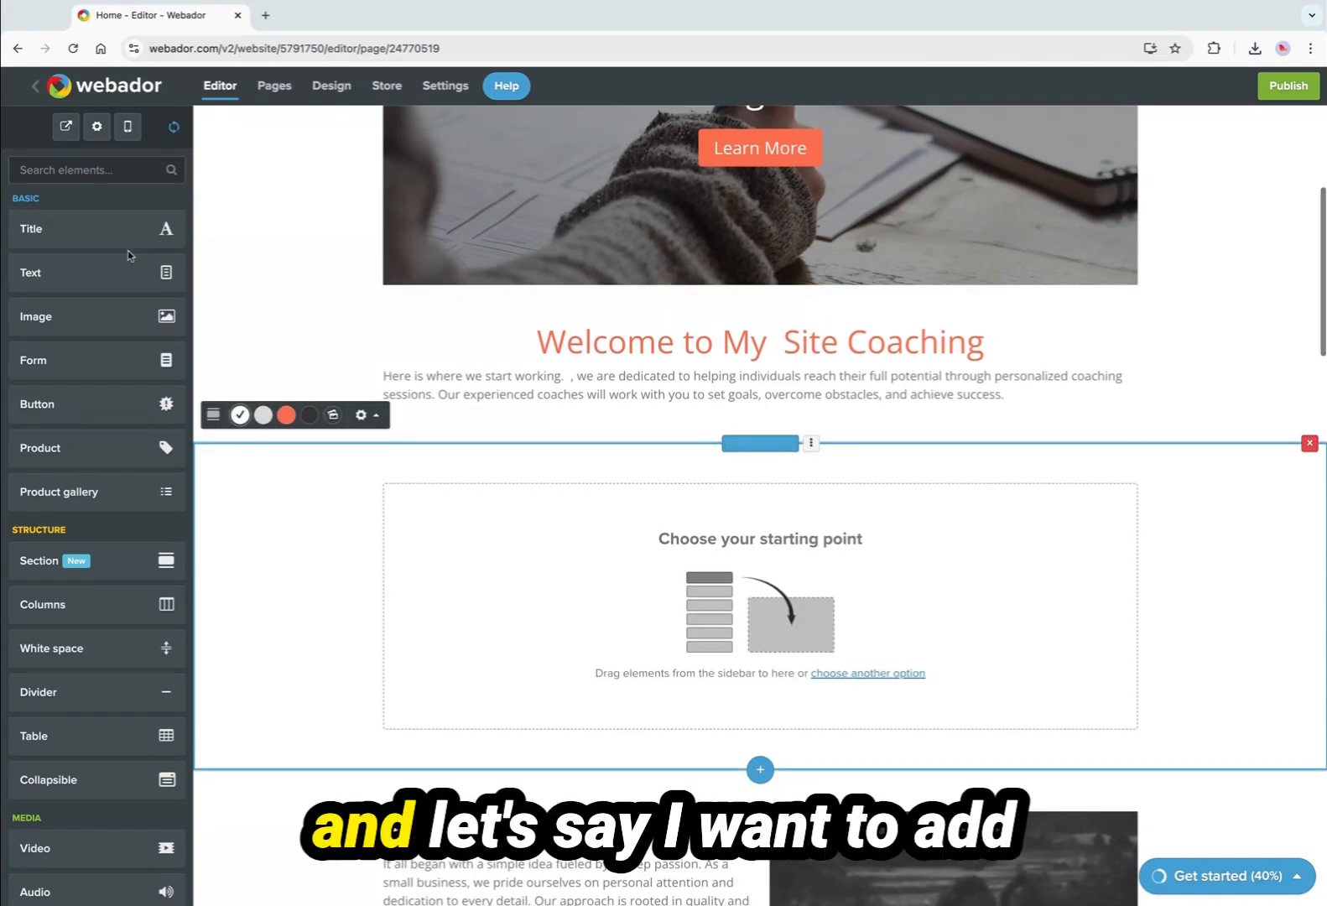
Add a text element reading "This Is A New Section" to the empty section and format it as Heading 1.
left_click_drag(94, 262, 435, 502)
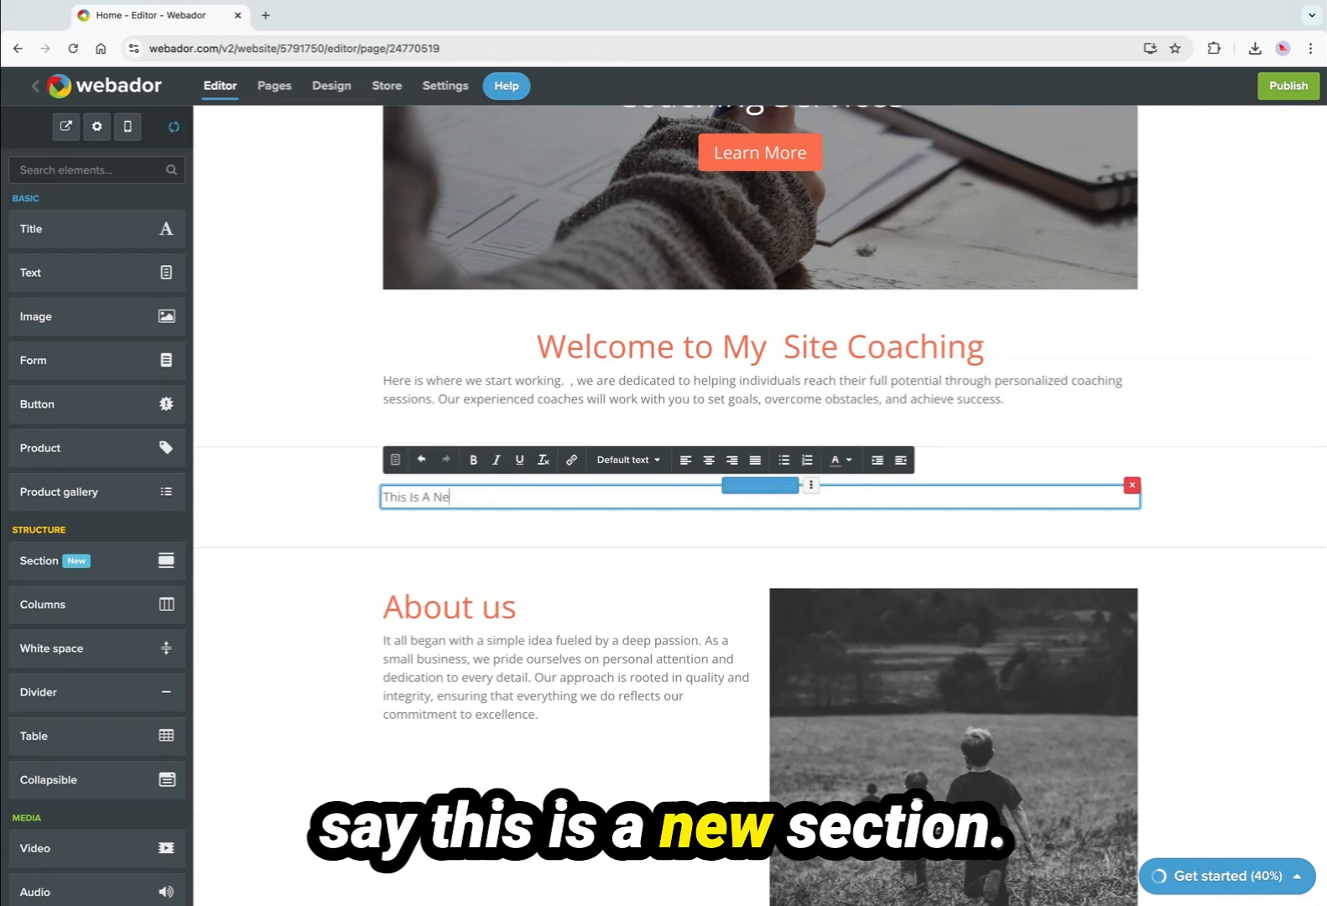
type("This Is A New Section")
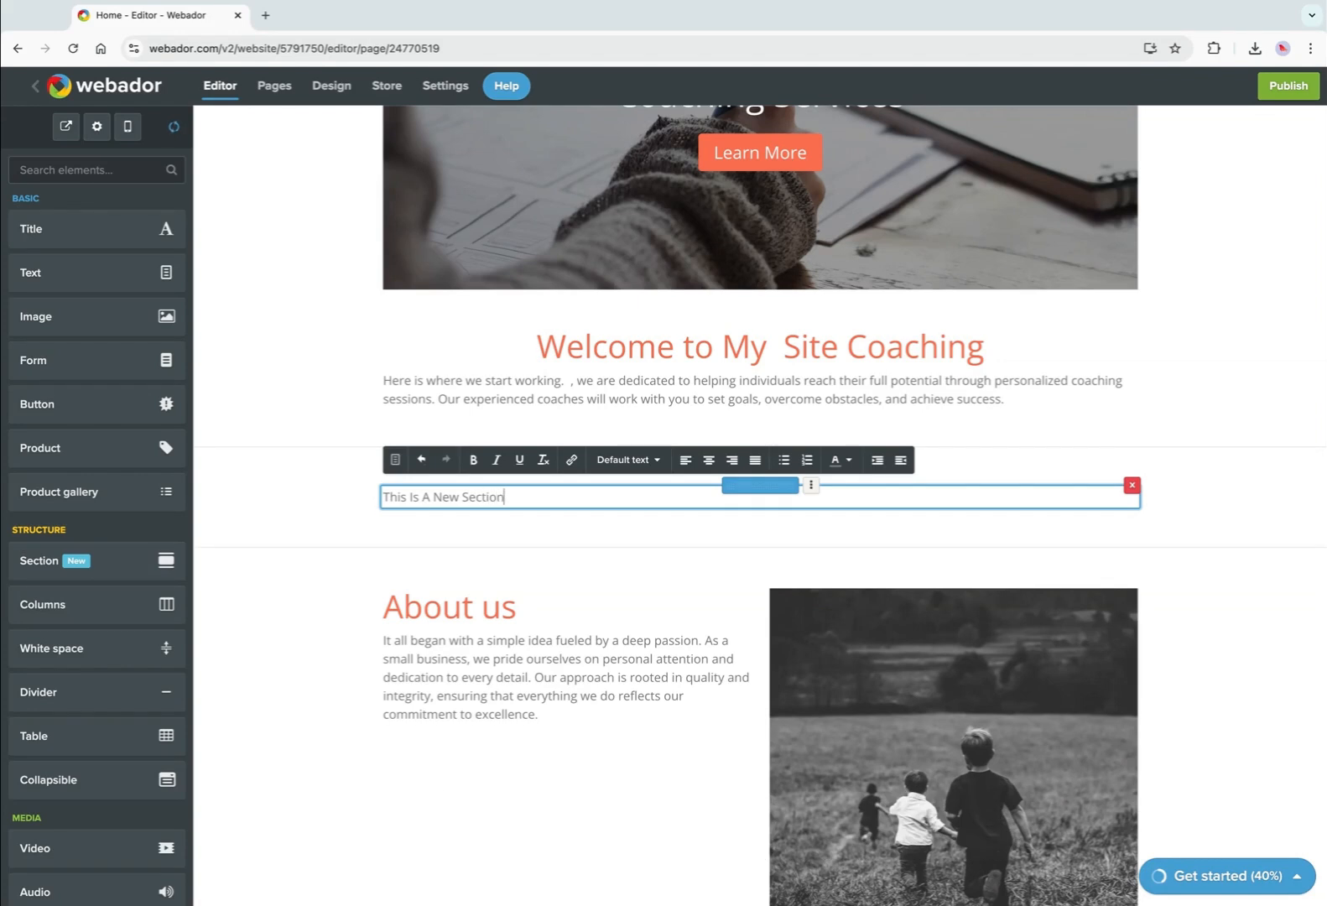
left_click(655, 463)
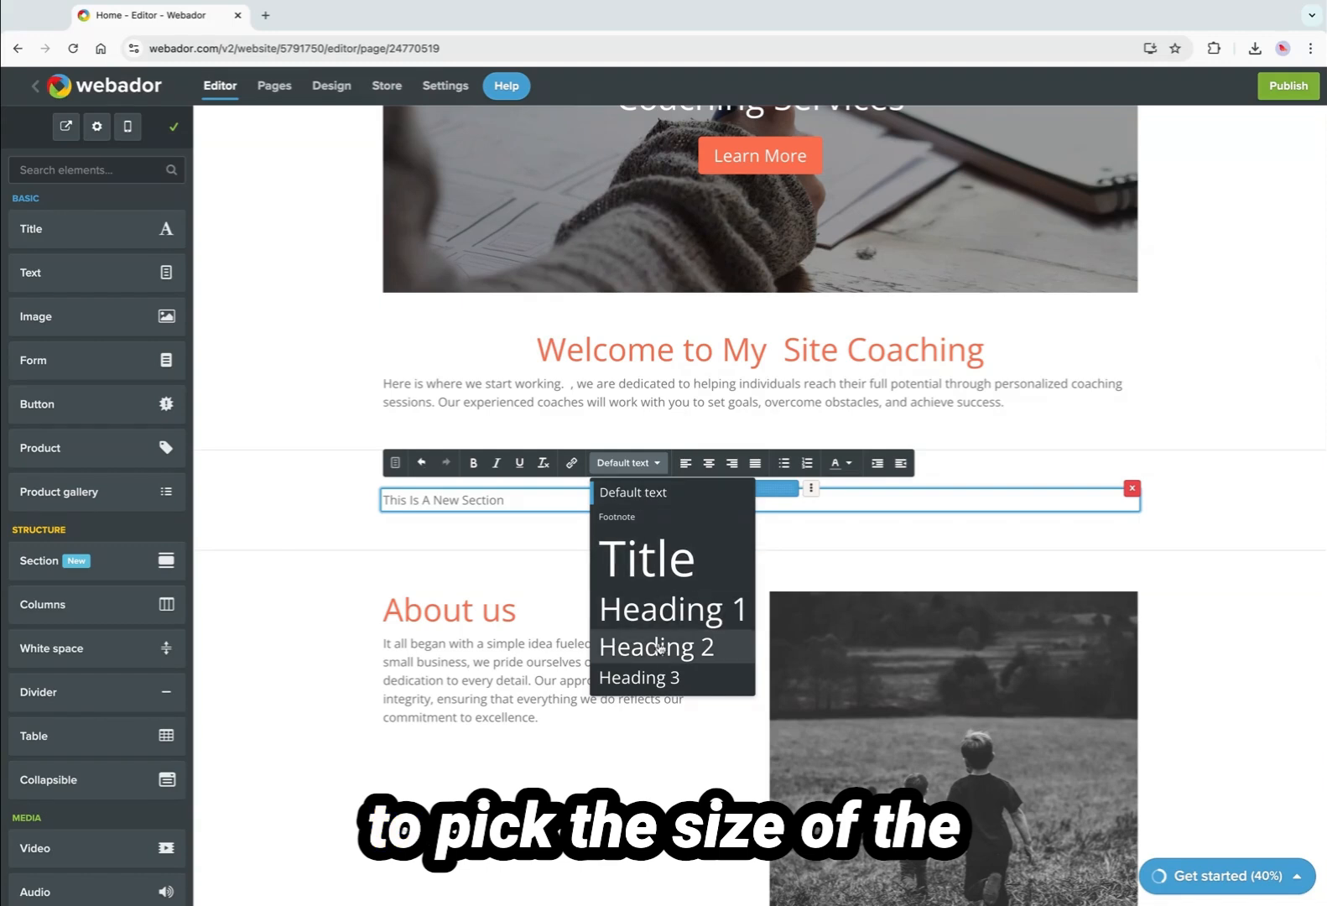
scroll(646, 626, "down", 2)
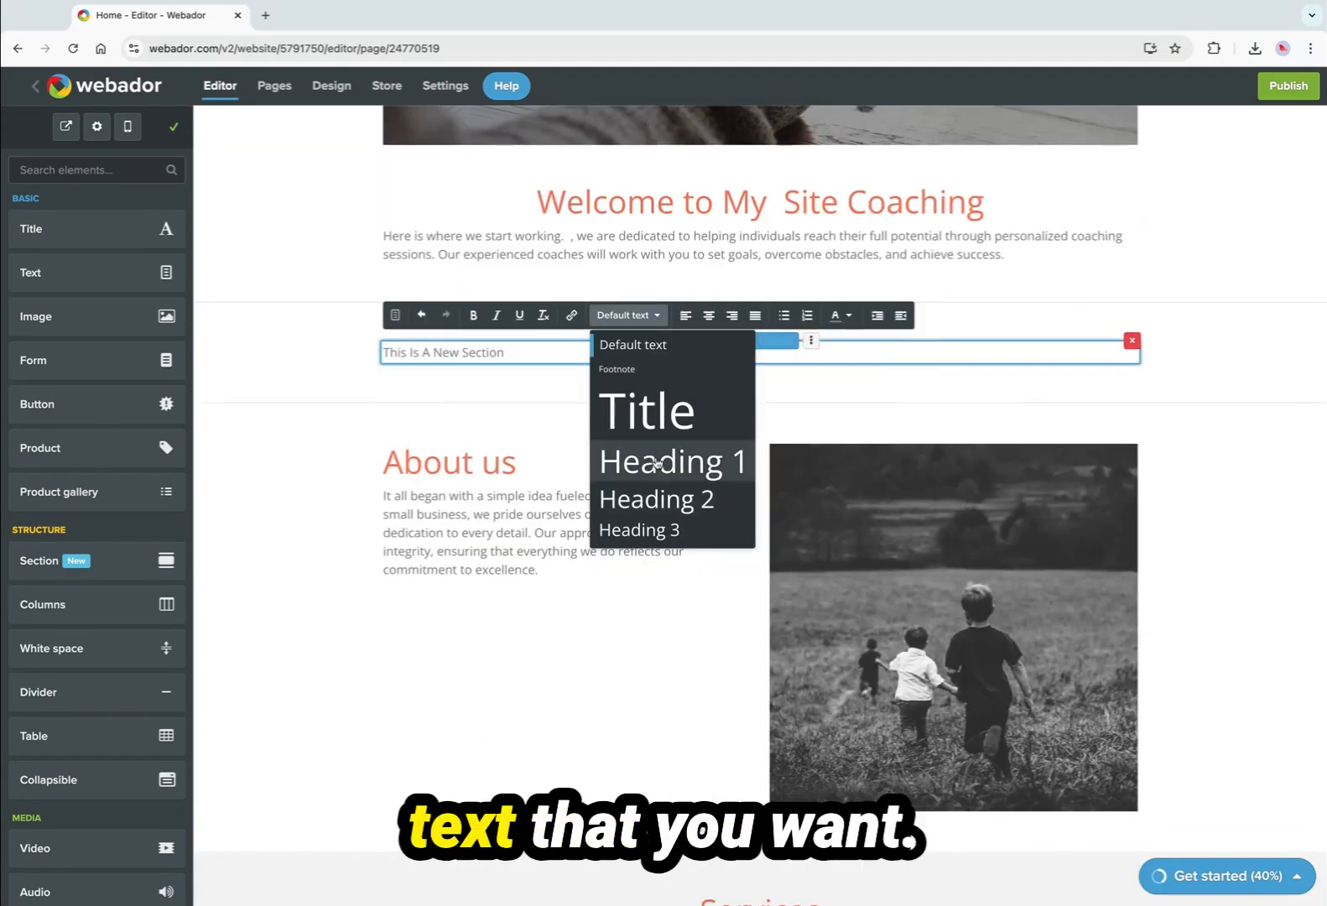
left_click(646, 463)
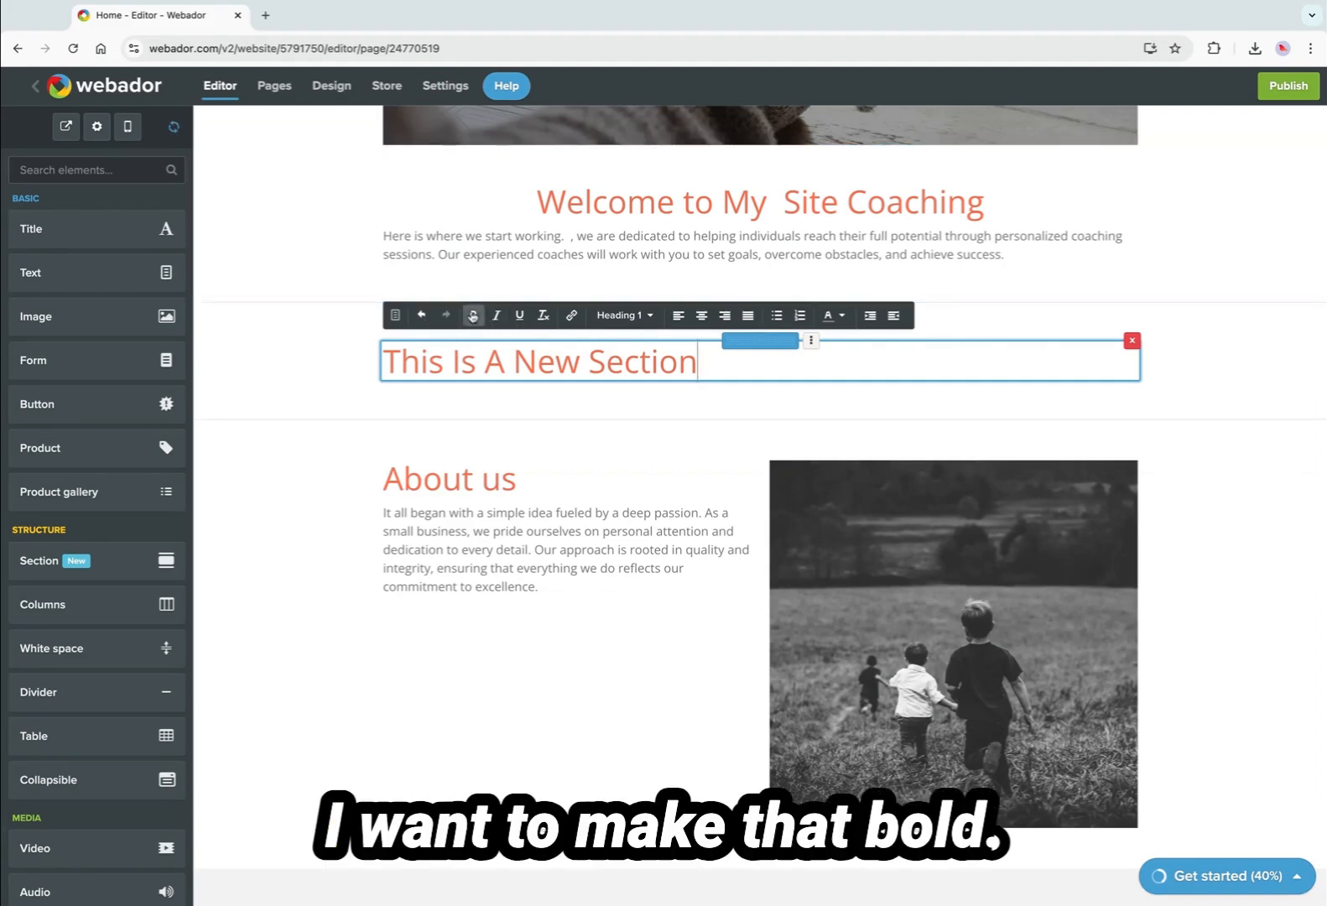
Make the whole "This Is A New Section" heading bold.
key("ctrl+shift+Left")
key("ctrl+shift+Left")
key("ctrl+shift+Left")
key("ctrl+shift+Left")
key("ctrl+shift+Left")
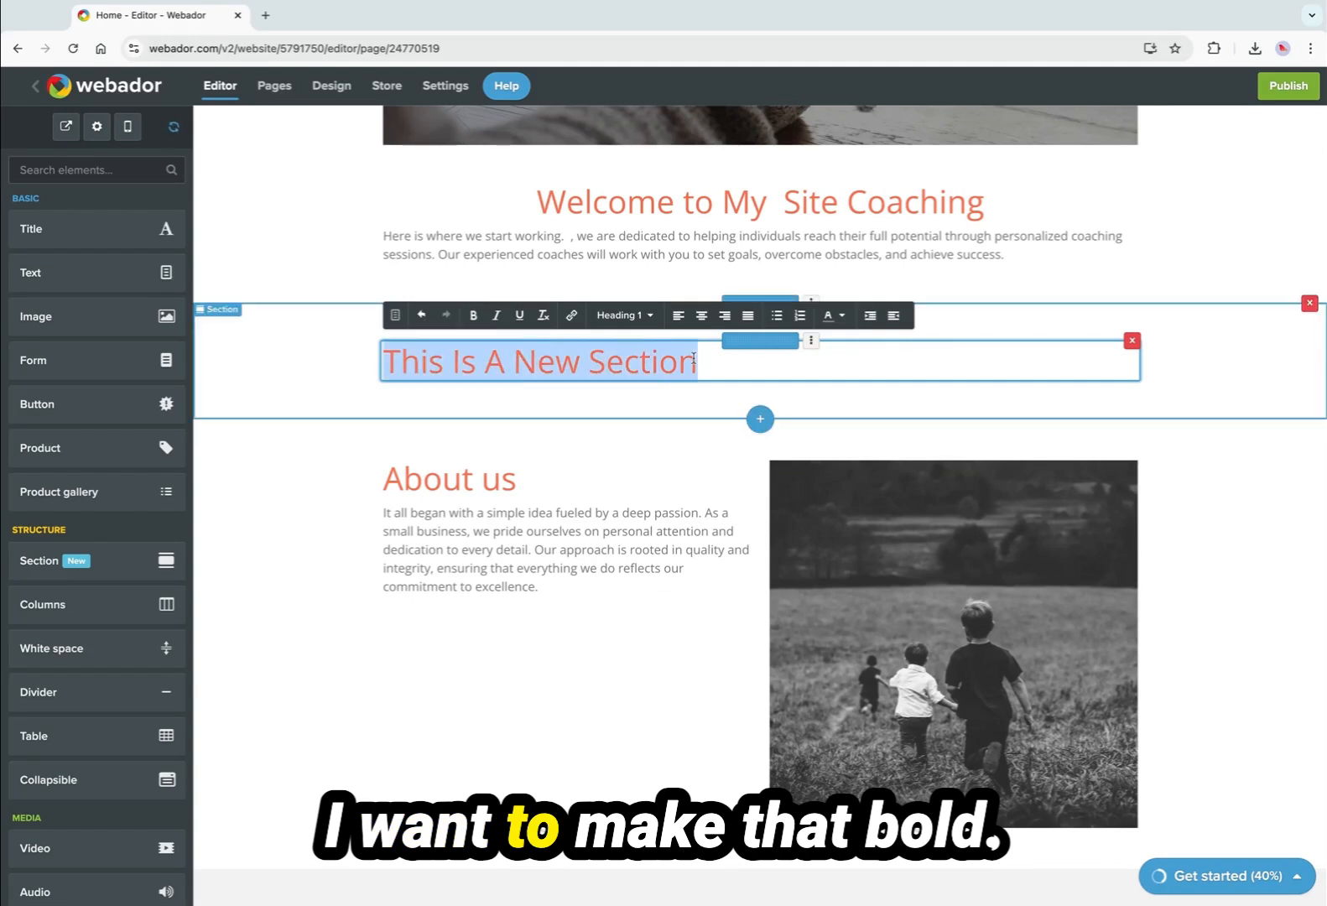
left_click(473, 314)
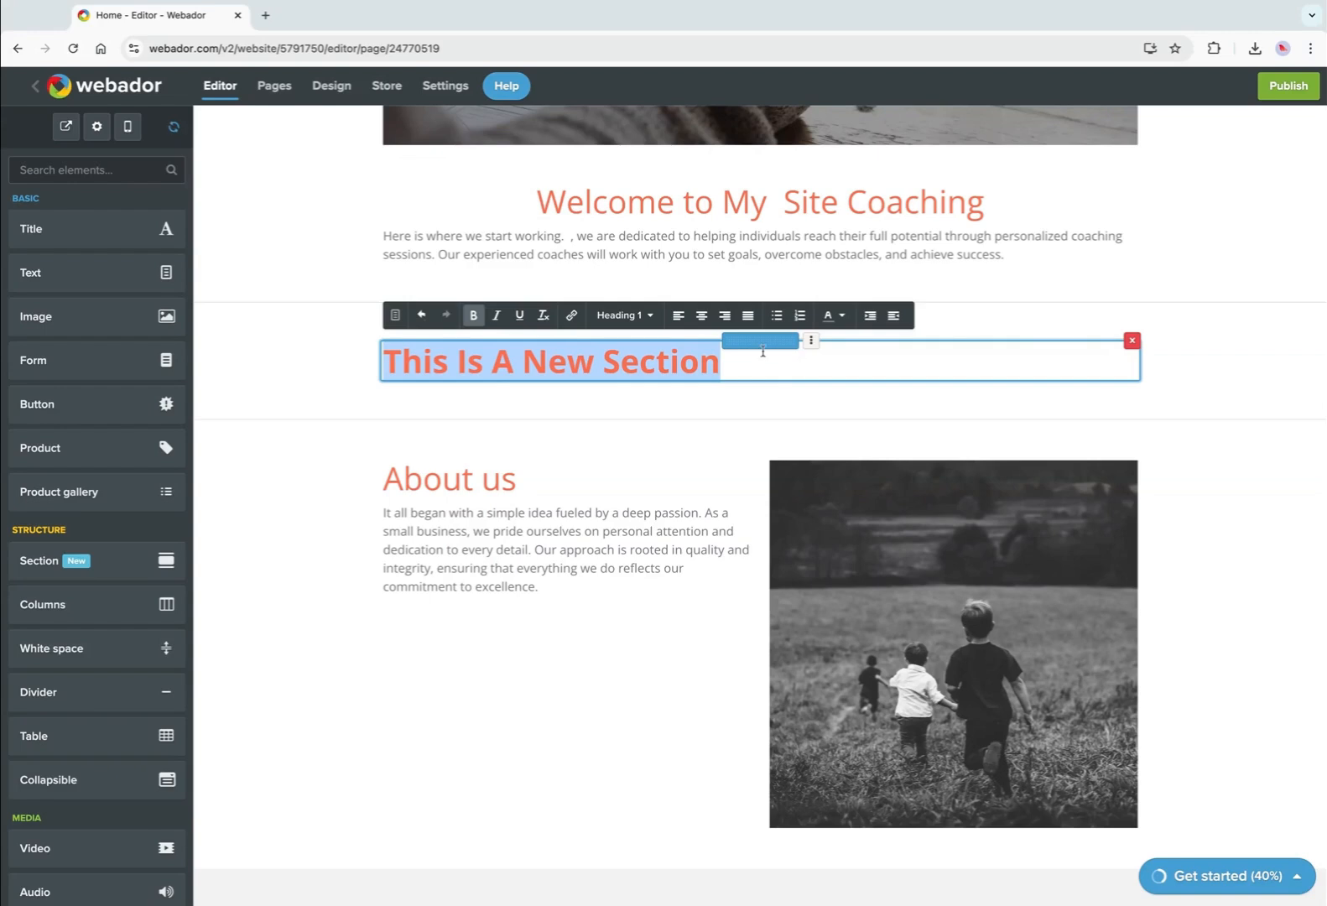
left_click(532, 396)
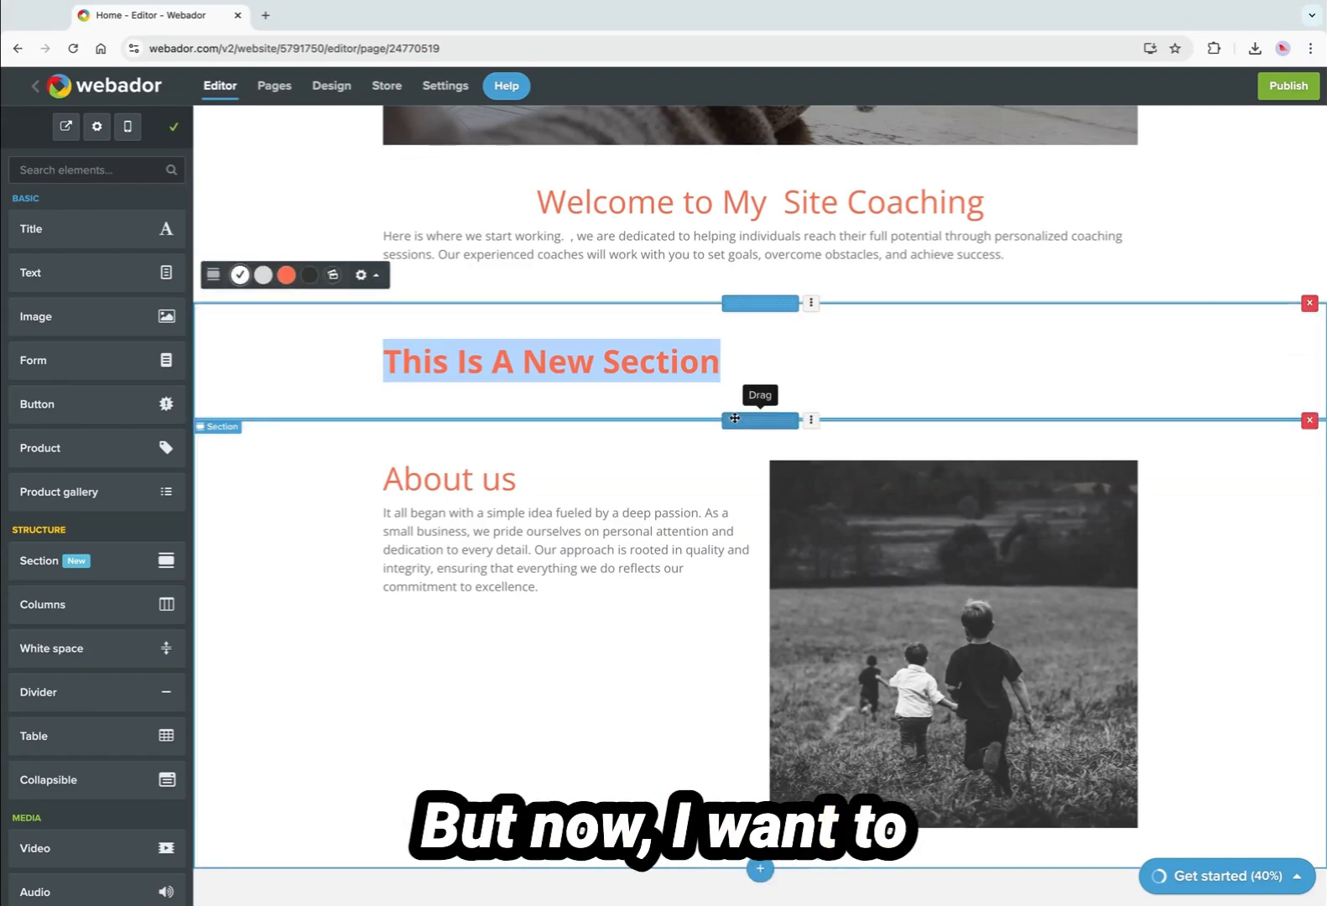
Add an image element below the new section's heading and fill it with the puzzle-pieces picture from My images.
scroll(128, 468, "down", 1)
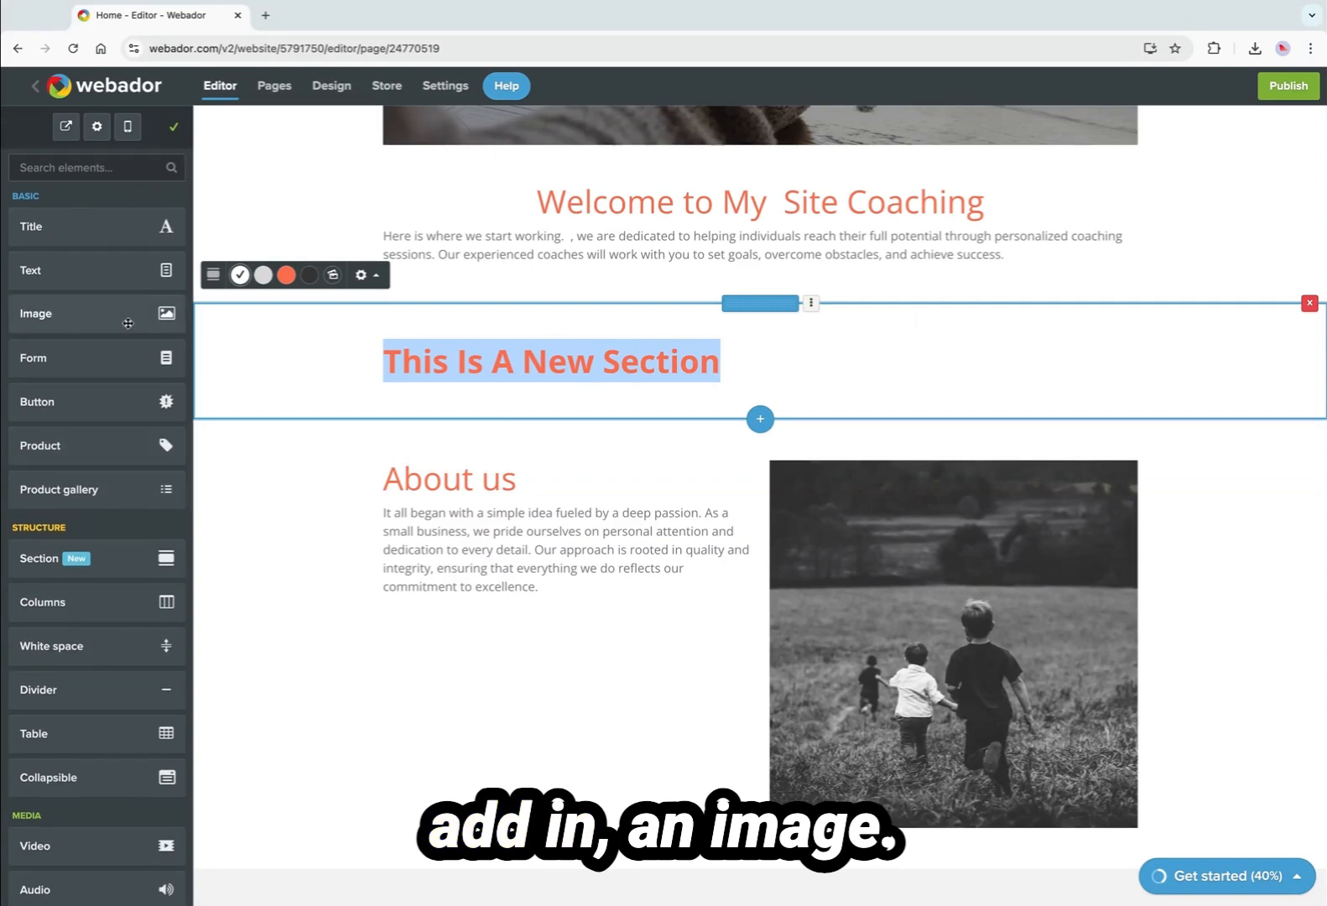
left_click_drag(126, 314, 573, 404)
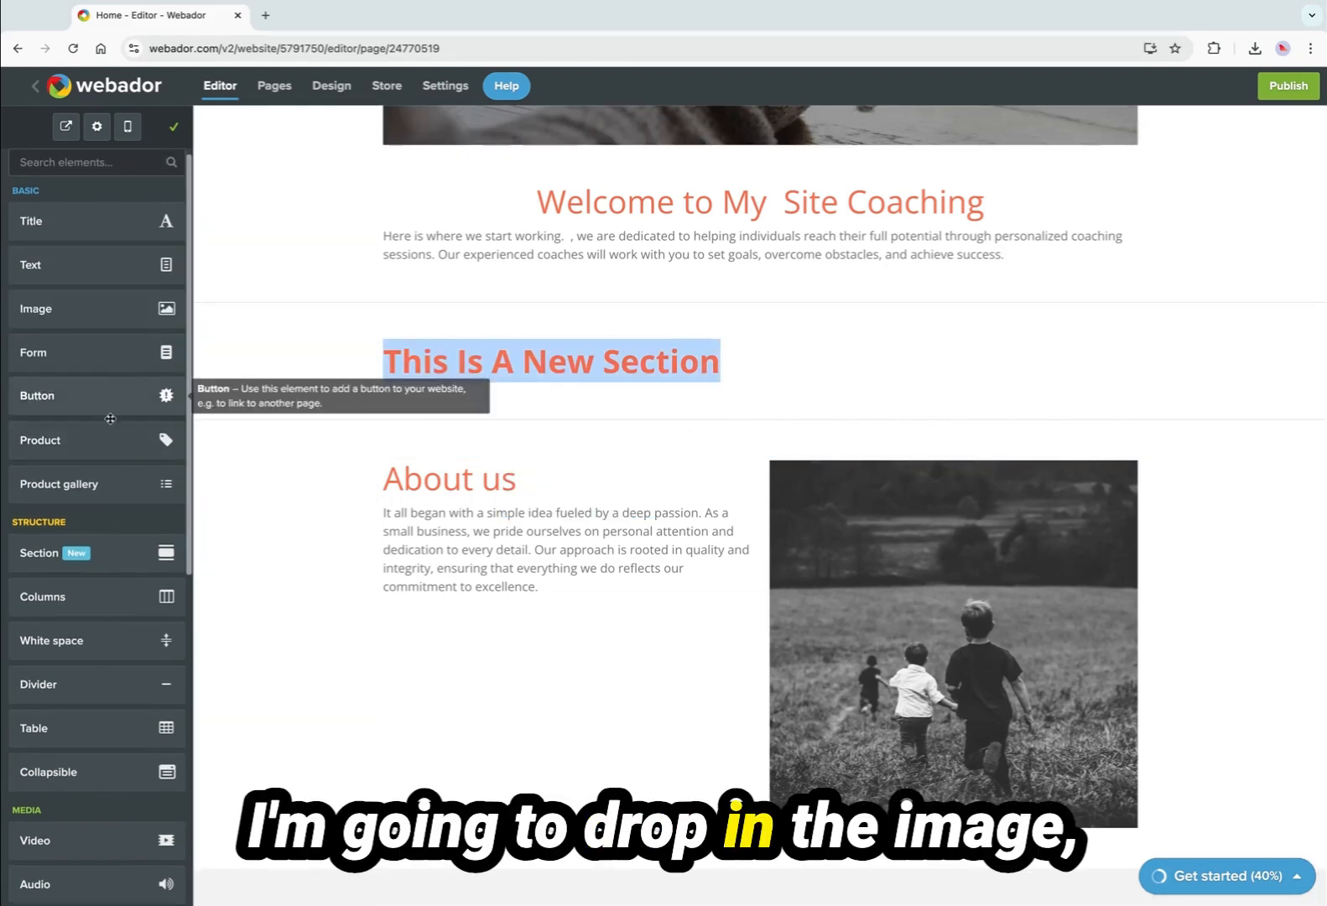
left_click_drag(125, 320, 872, 381)
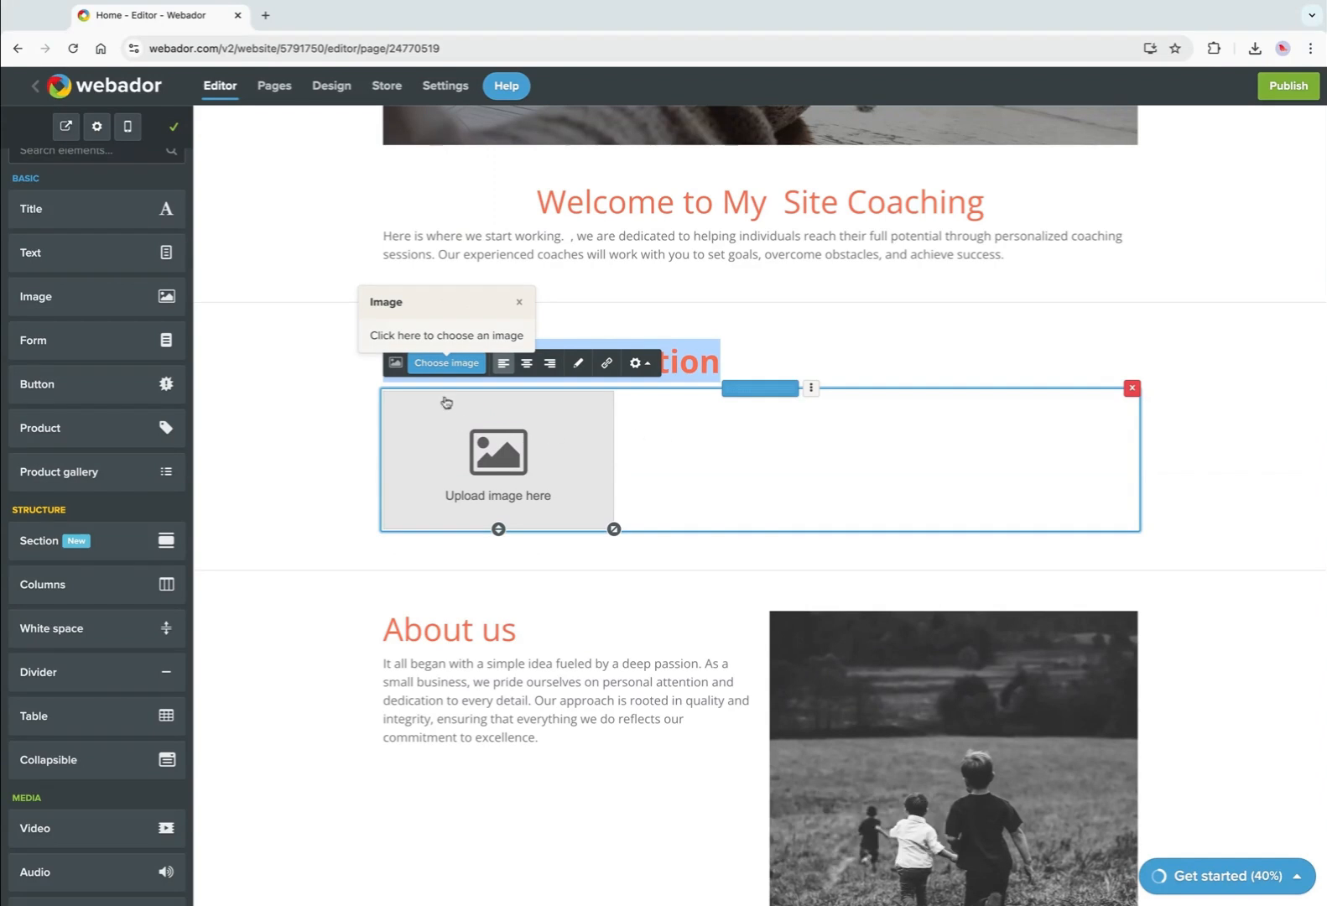
left_click(447, 363)
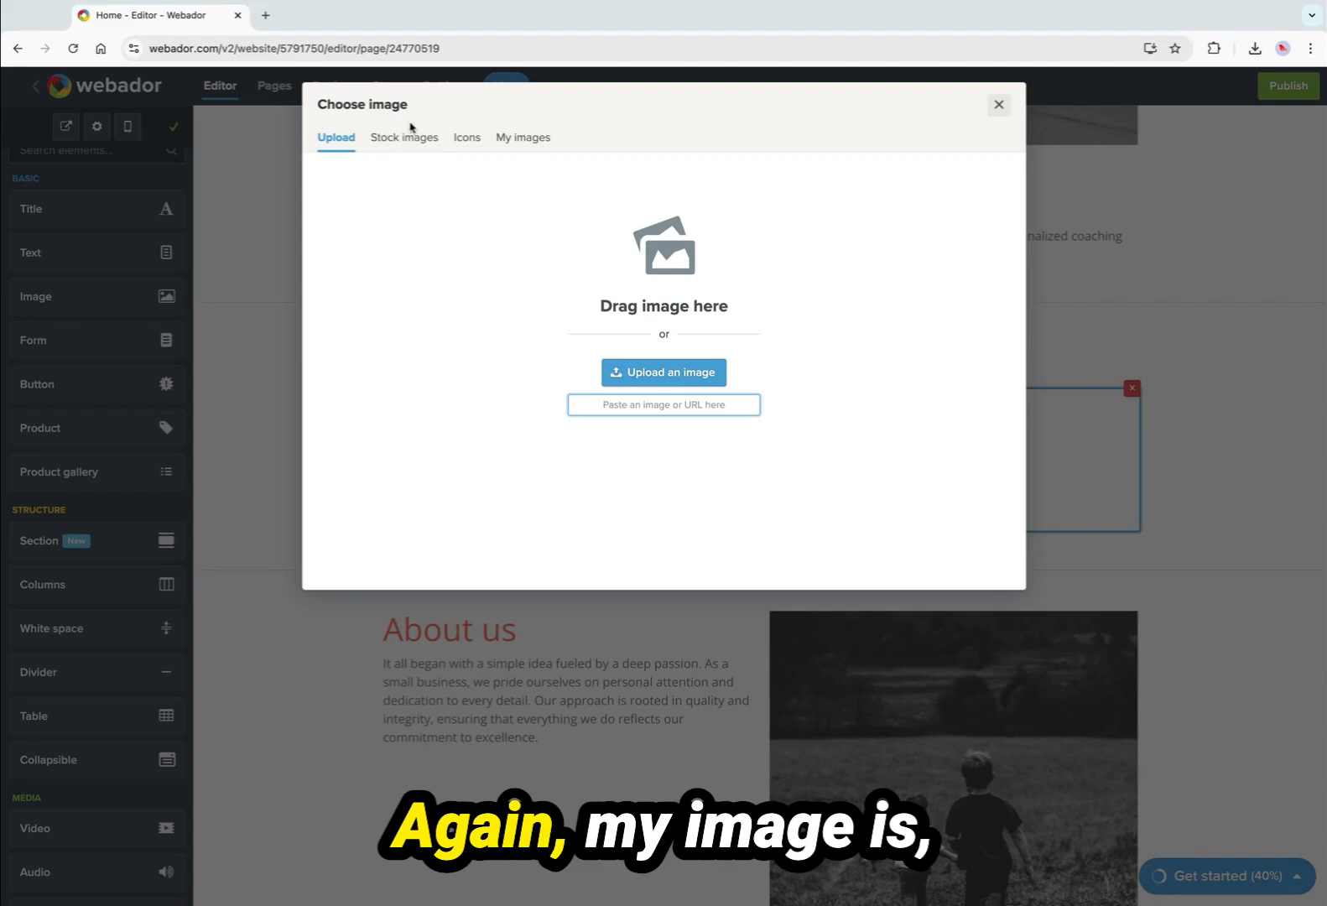
left_click(524, 138)
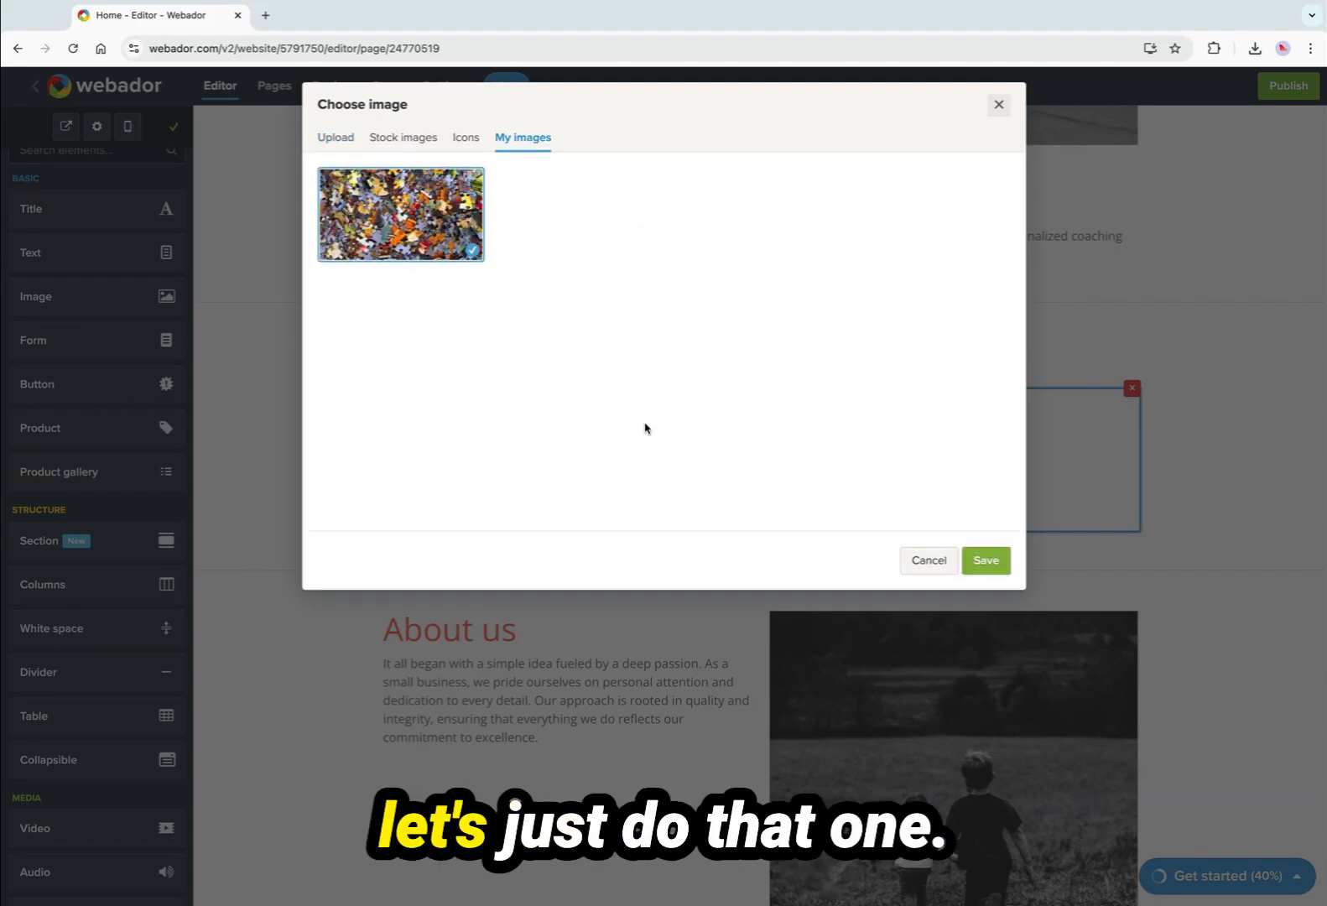
left_click(978, 560)
Shrink the puzzle image proportionally to a little under half the content width.
scroll(745, 674, "up", 1)
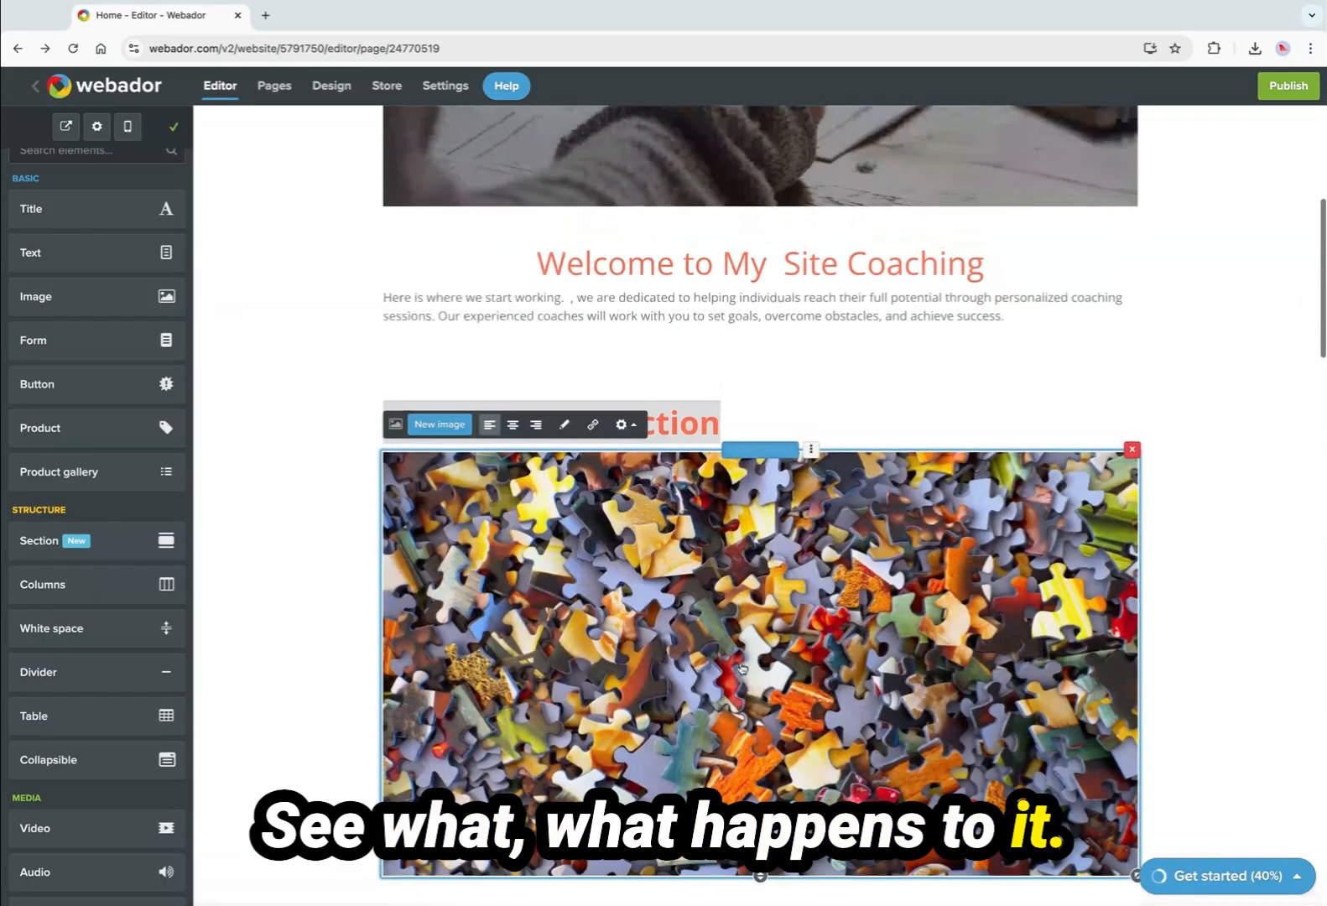
scroll(1187, 596, "down", 1)
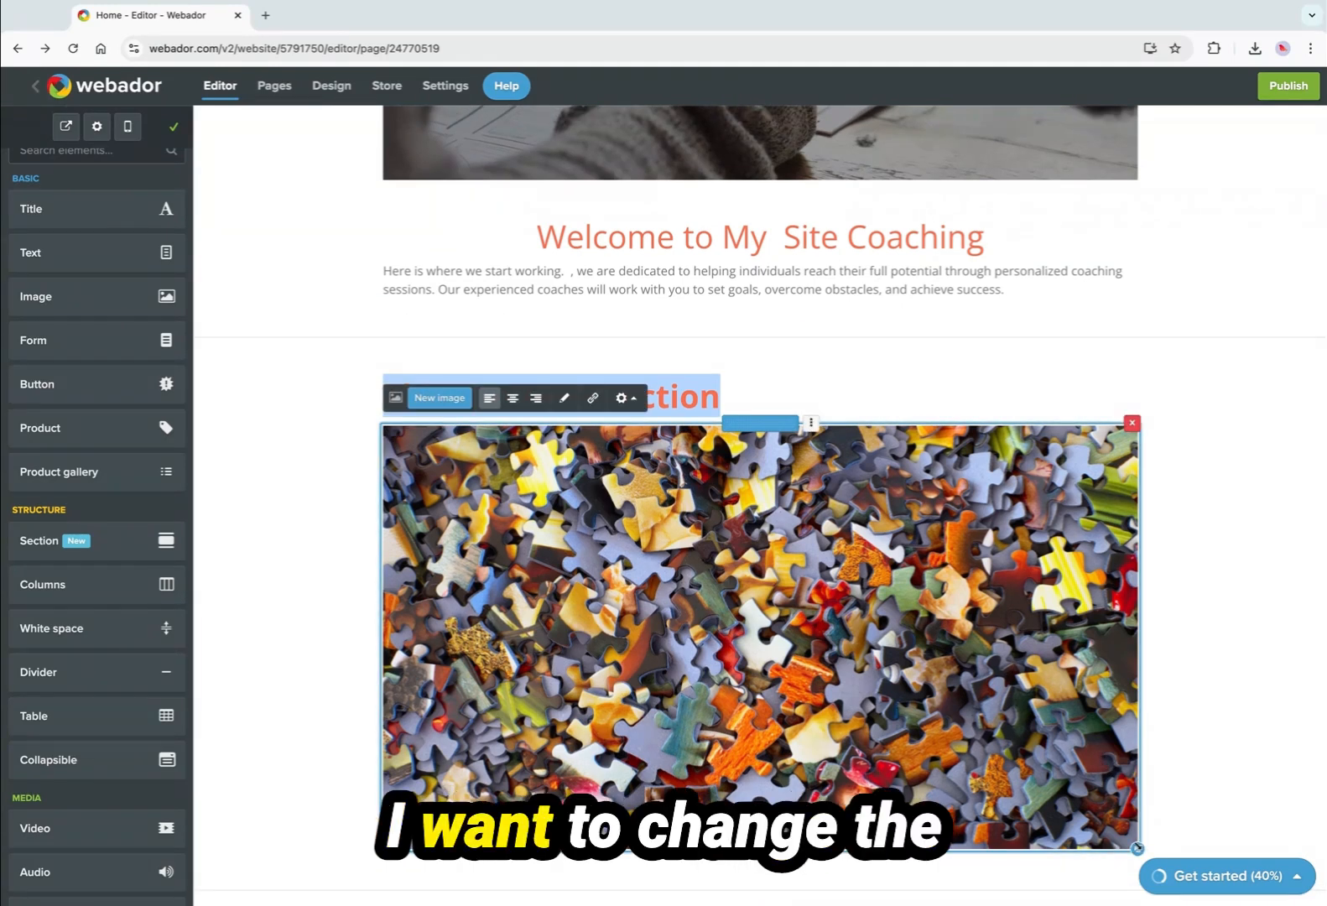
left_click_drag(1137, 848, 714, 611)
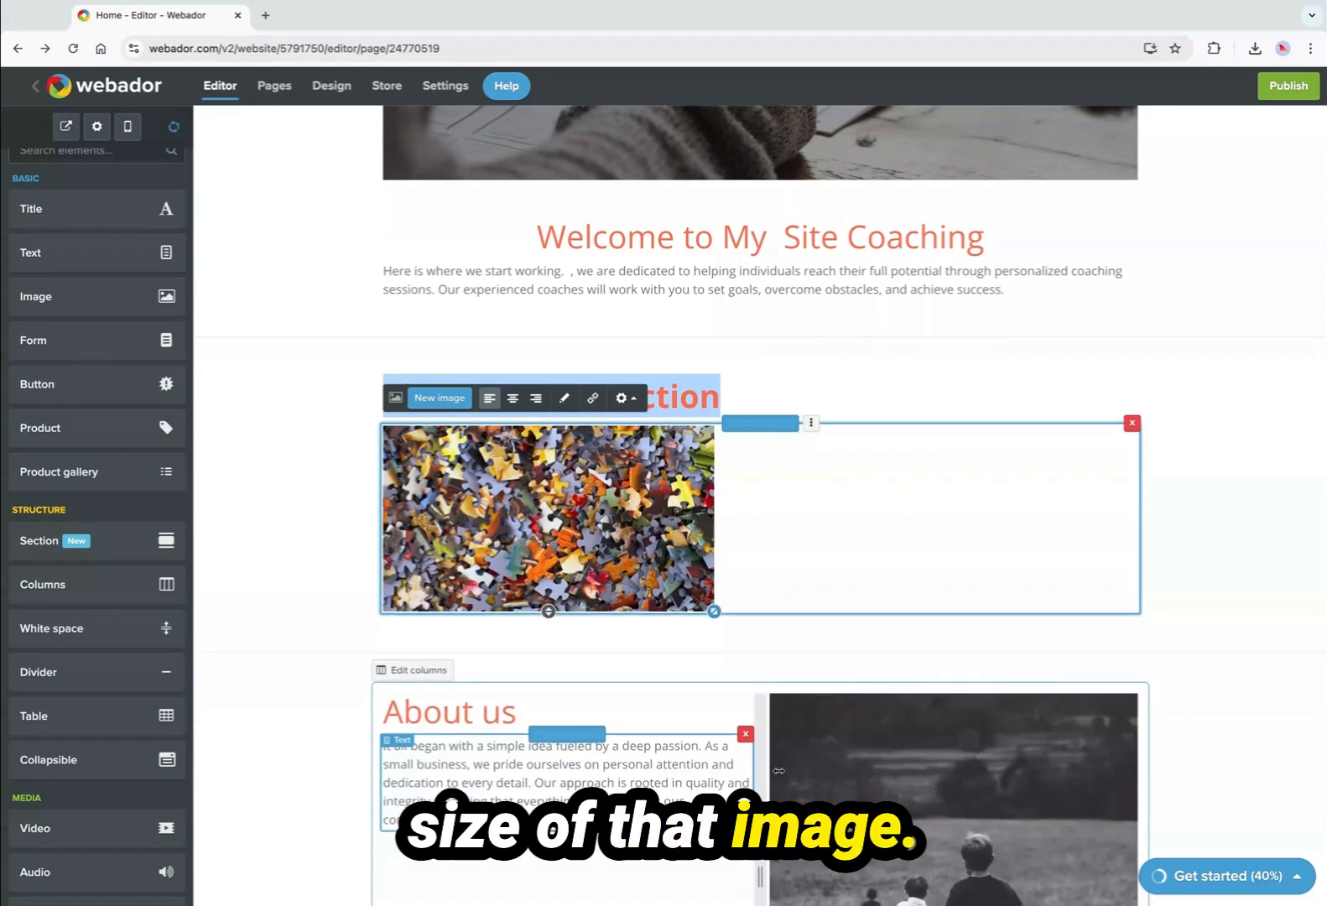
Move the puzzle image above the heading and back below it, and enlarge it slightly to about half the content width.
left_click_drag(563, 501, 791, 385)
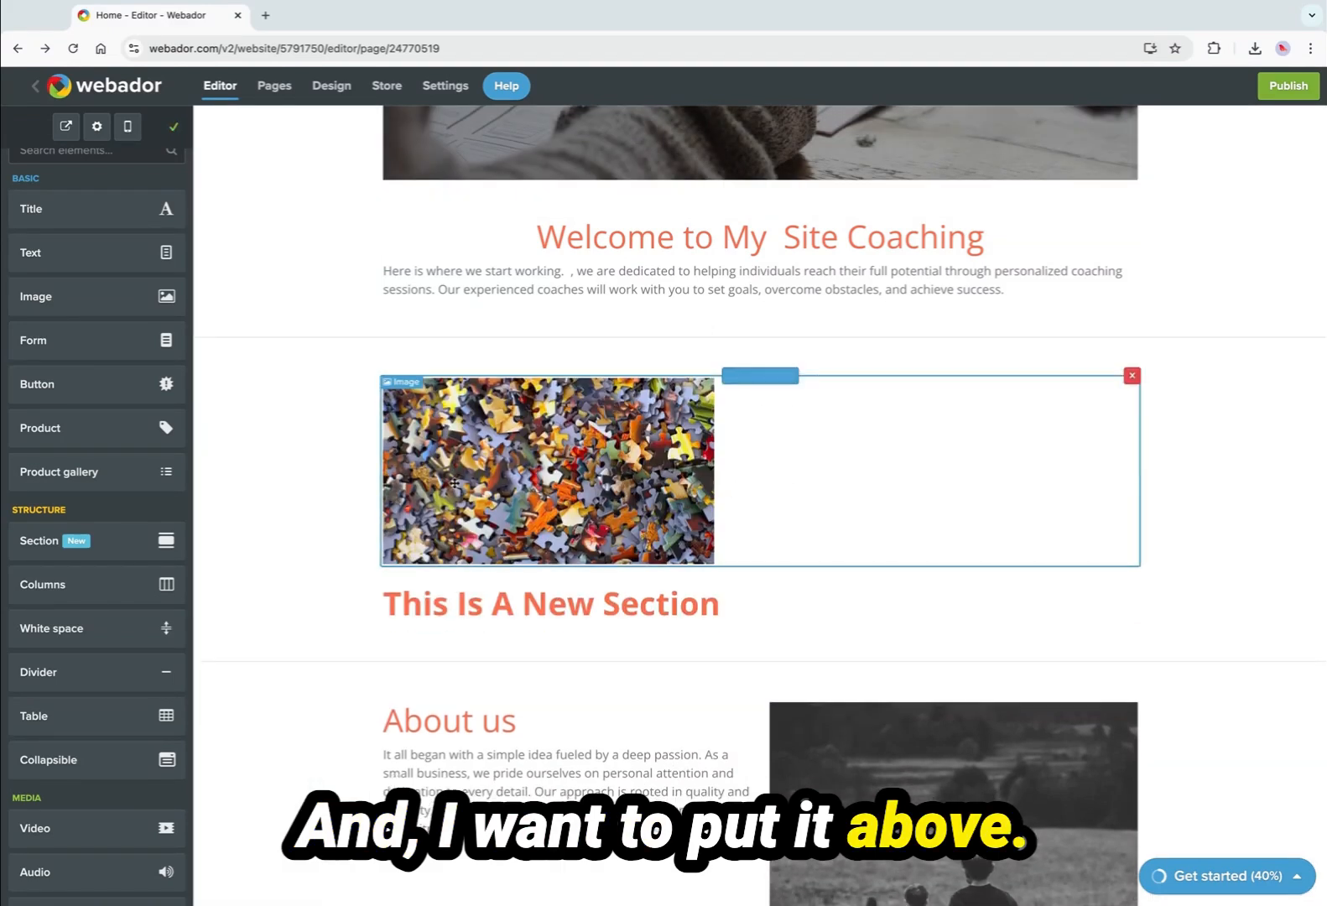
left_click_drag(454, 484, 774, 619)
left_click_drag(657, 534, 656, 535)
mouse_move(562, 625)
left_mouse_down()
mouse_move(562, 699)
mouse_move(562, 628)
left_mouse_up()
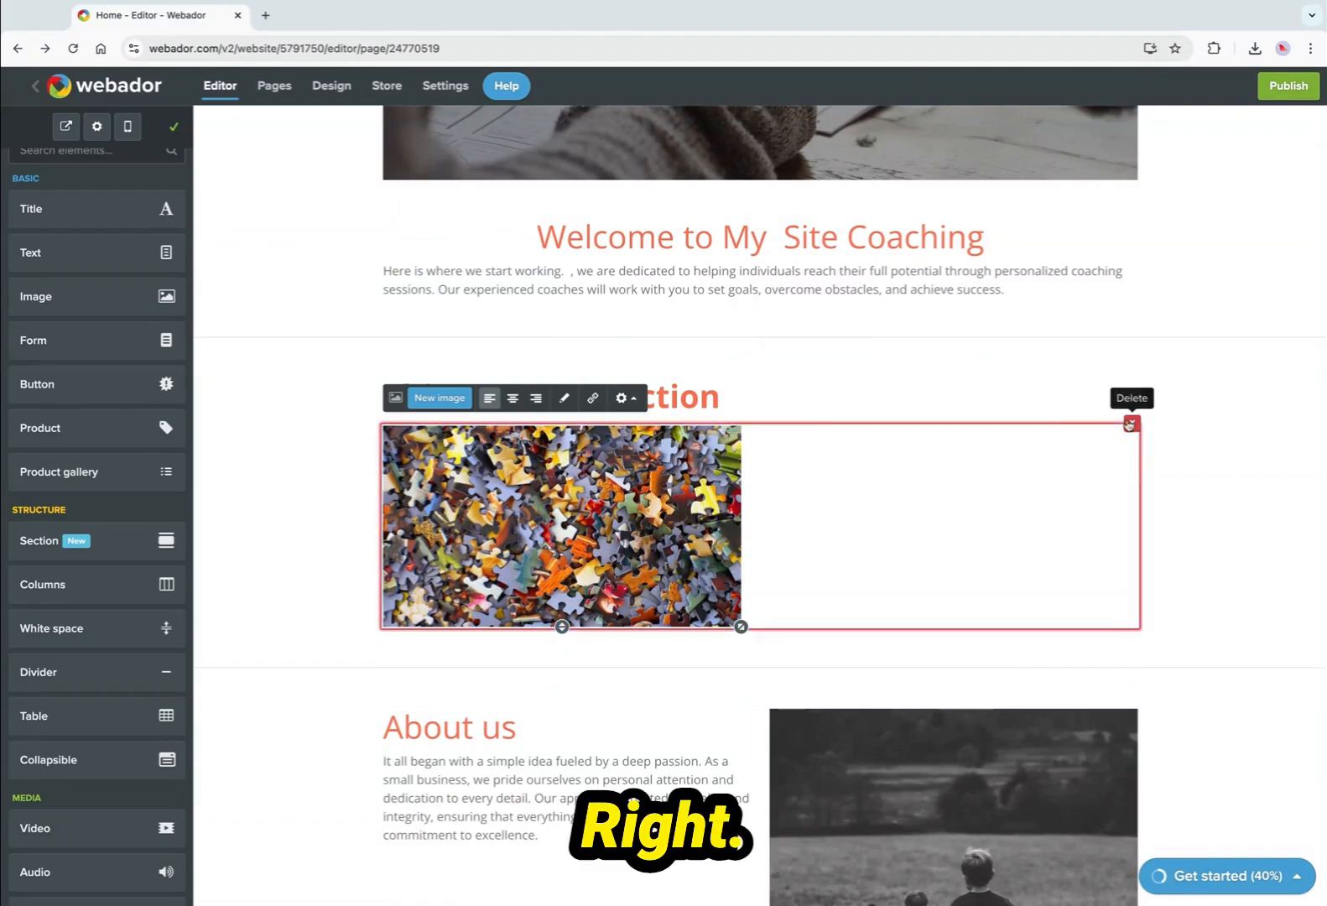
left_click(963, 382)
left_click(1208, 510)
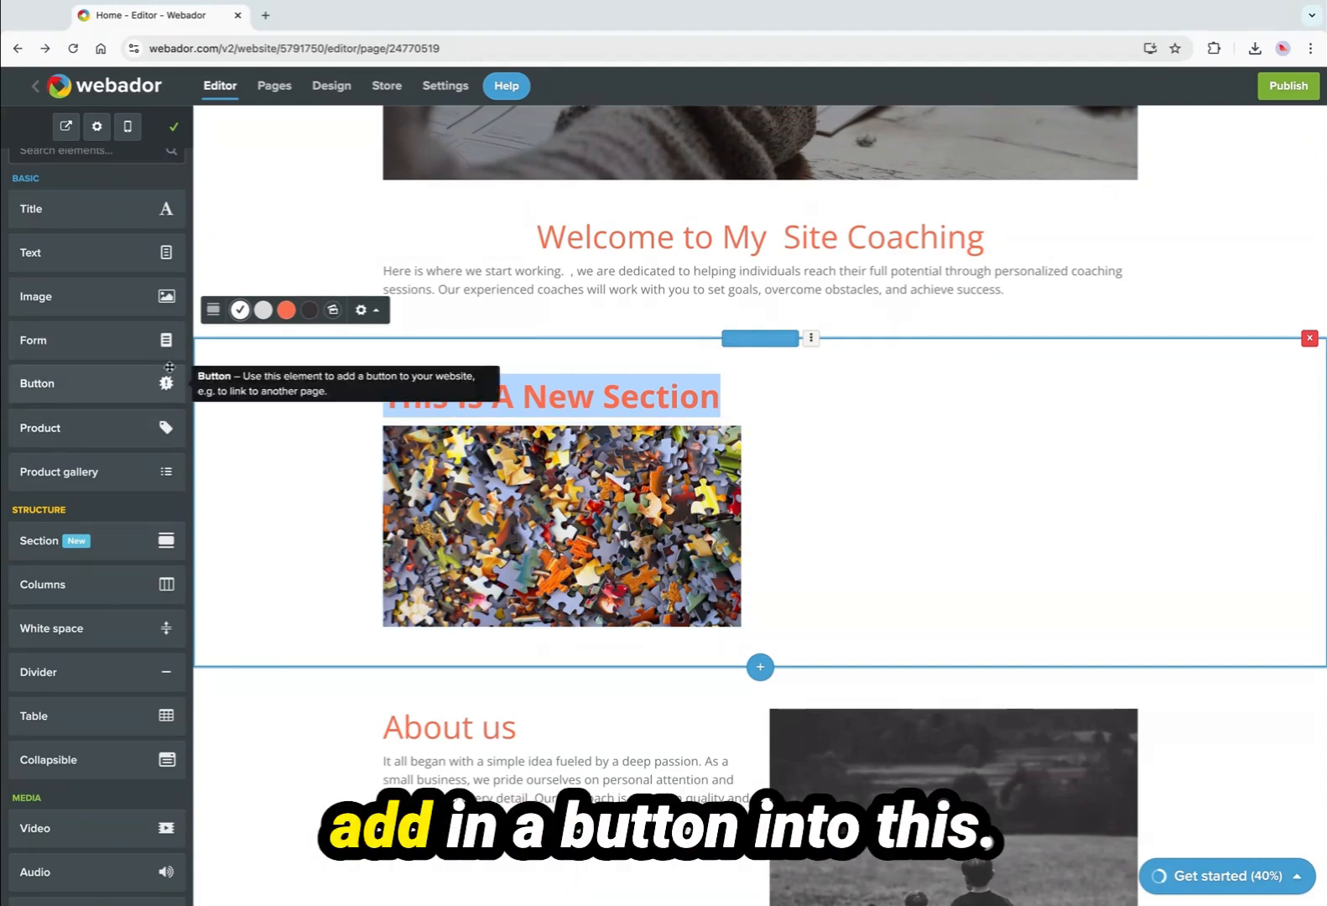
Add a right-aligned button below the puzzle image and label it "Get Your Free Checklist".
left_click_drag(166, 383, 814, 579)
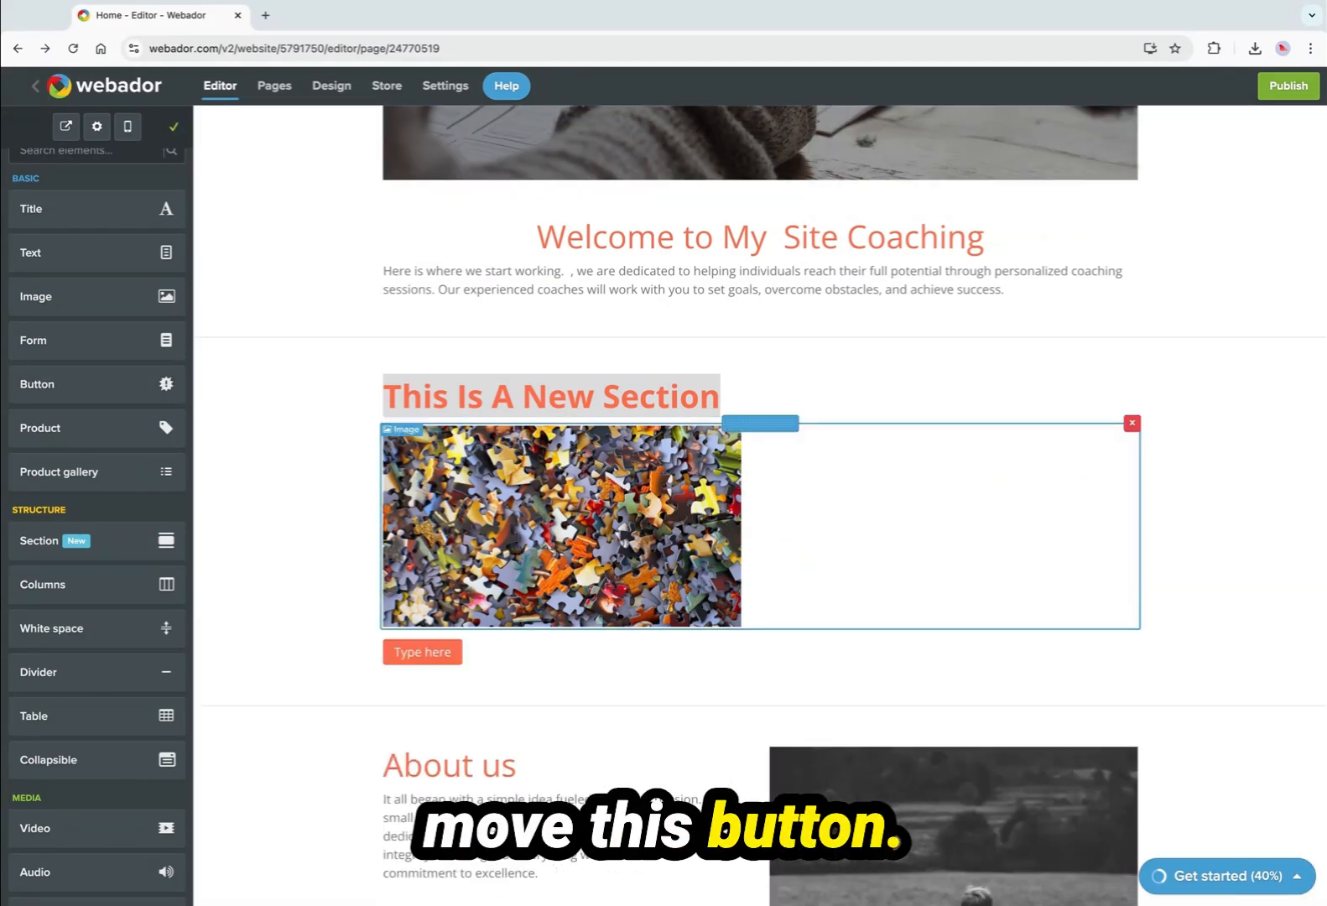
left_click(422, 651)
left_click(522, 612)
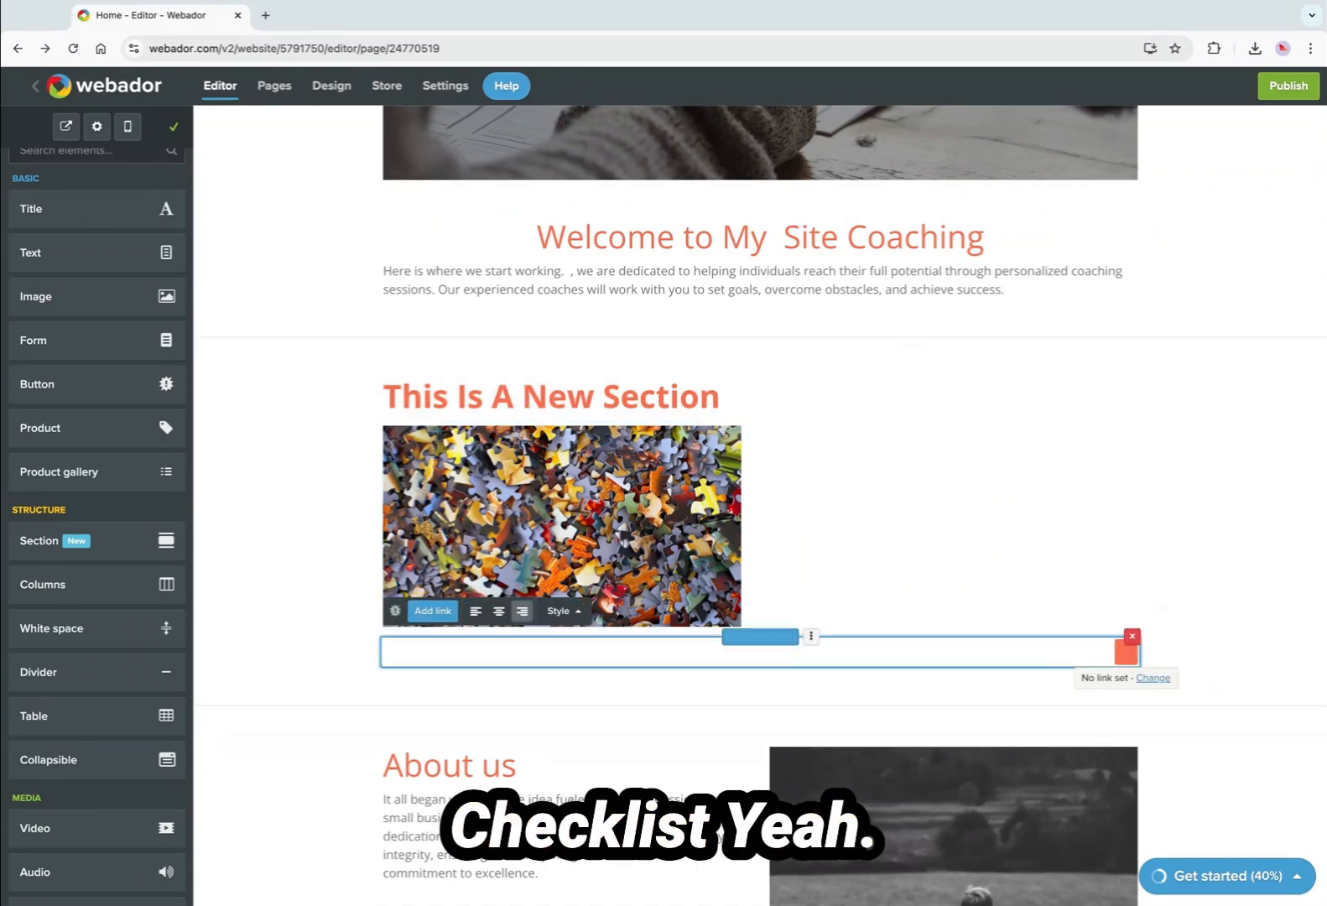
type("Get Y")
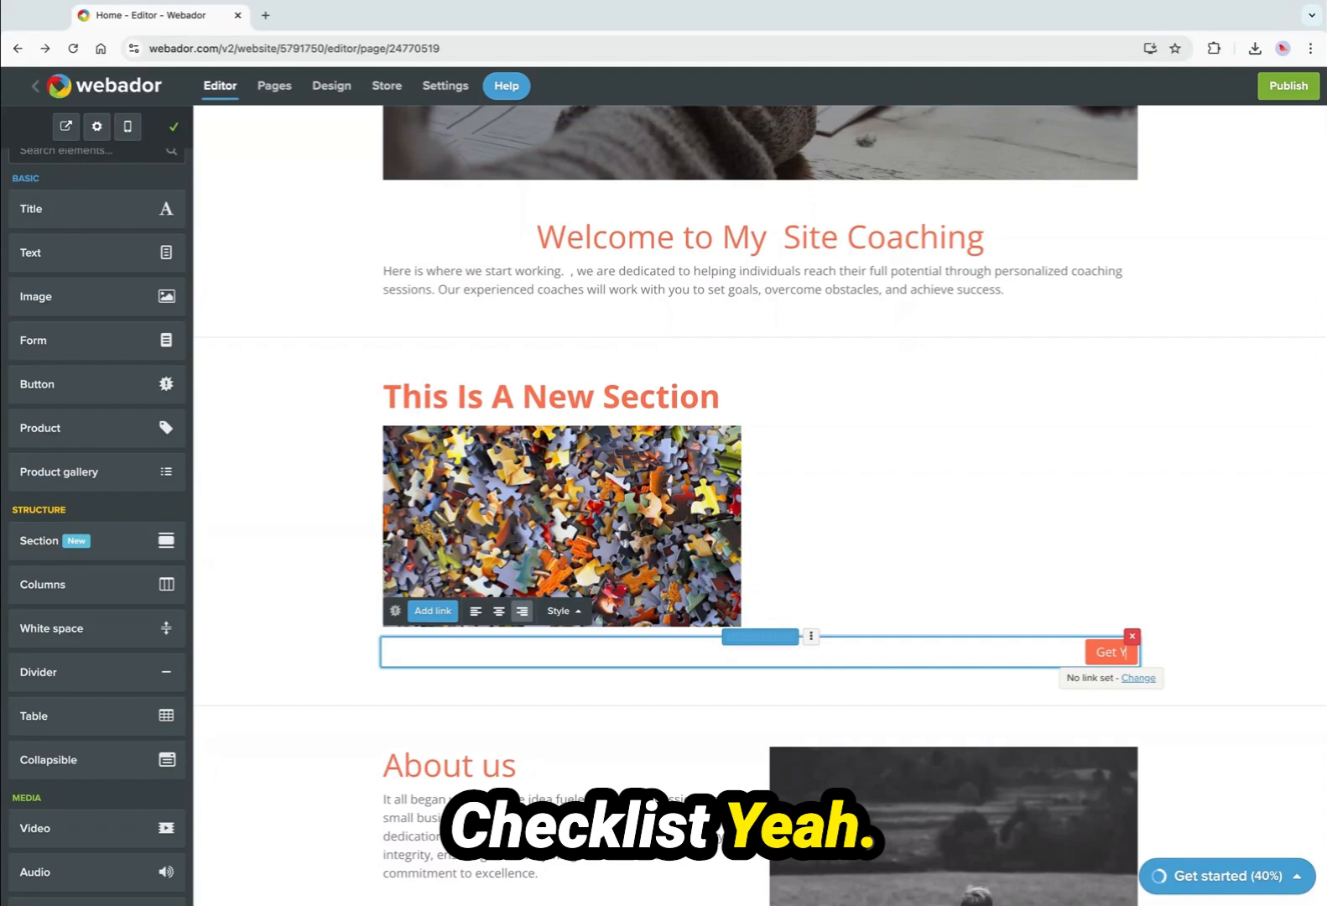
type("our Free Checklist")
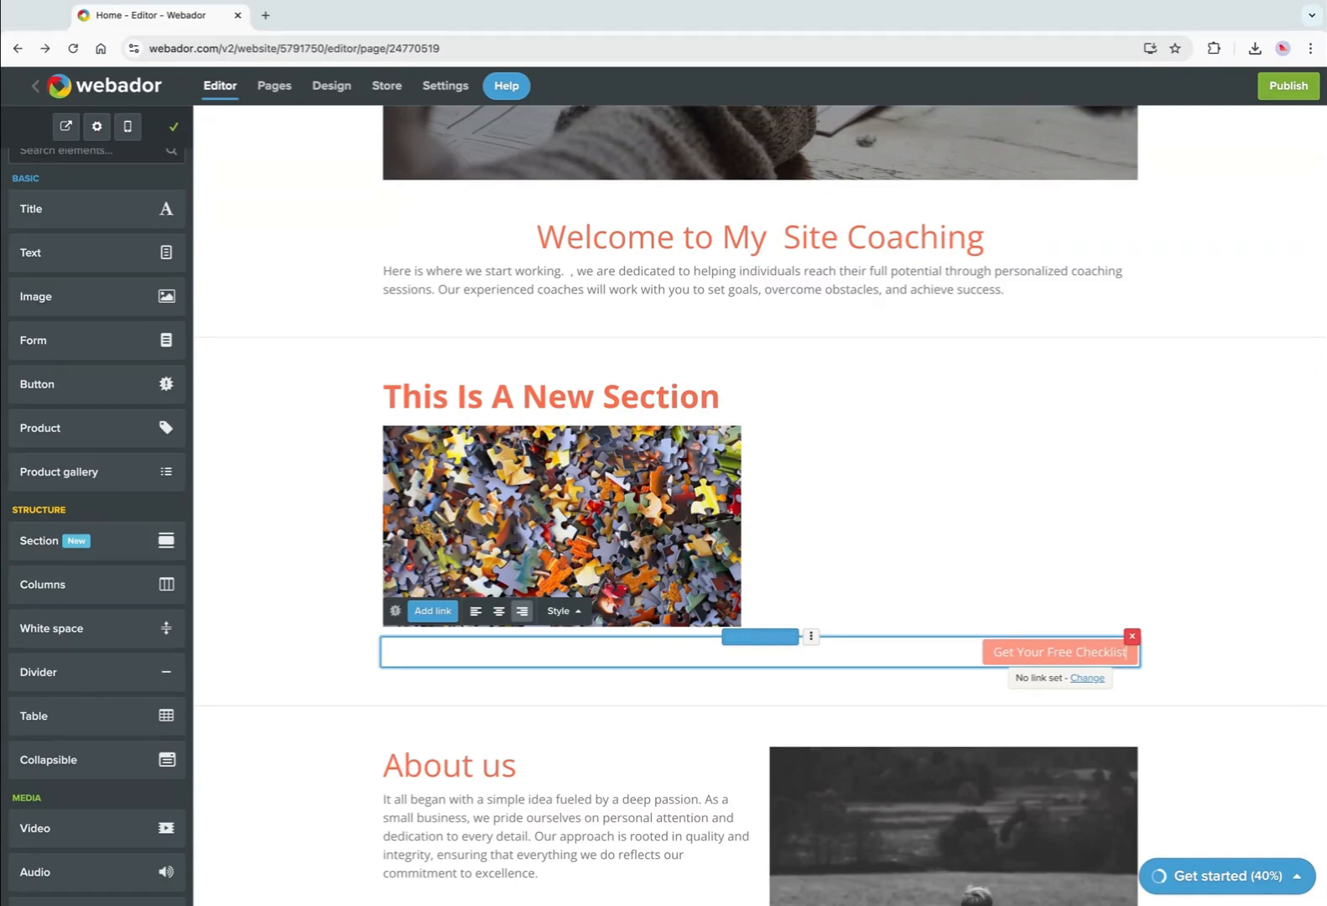
left_click(826, 546)
left_click(1167, 603)
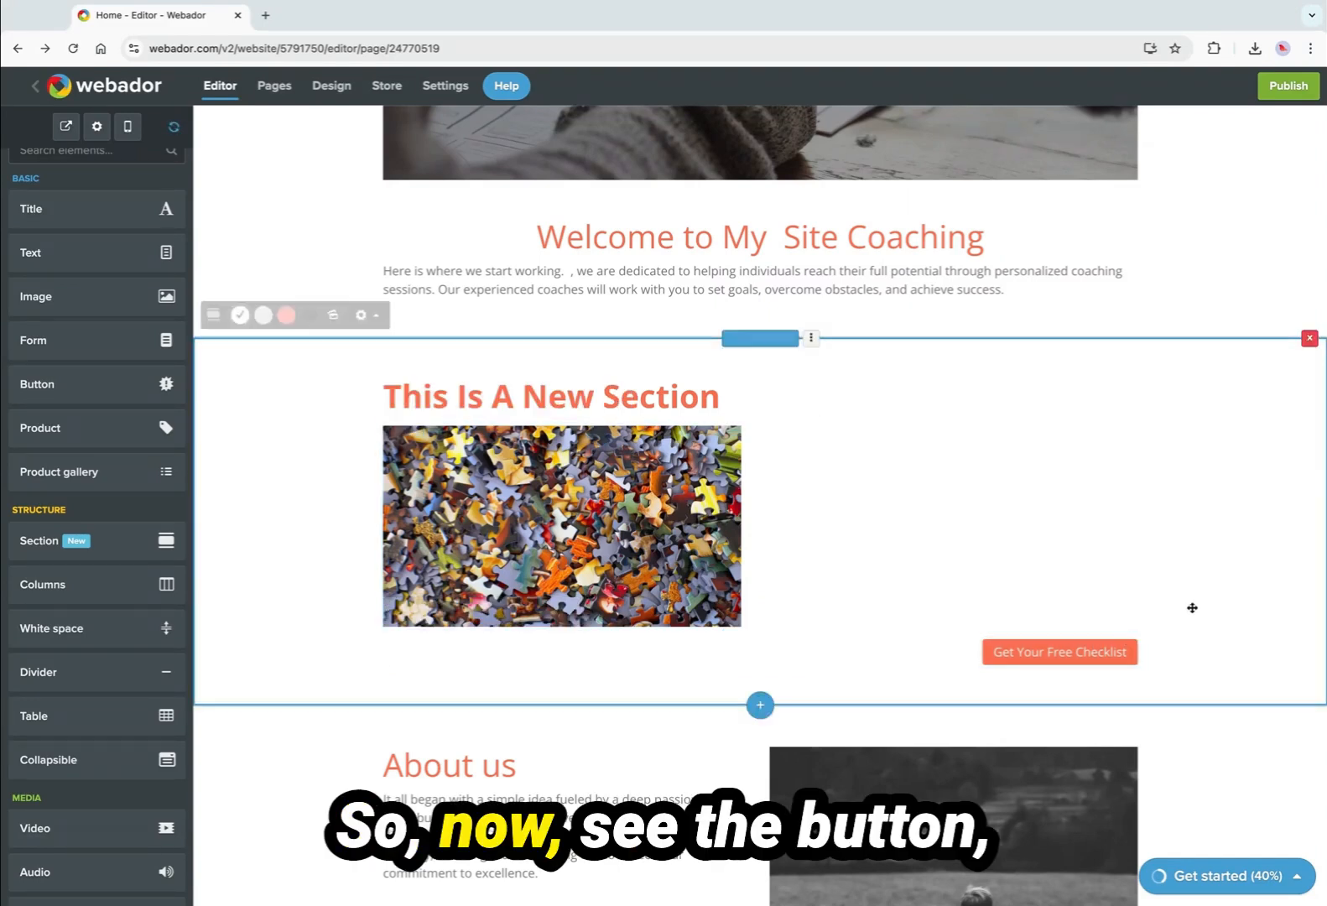
Try to link the "Get Your Free Checklist" button to an uploaded file.
left_click(1021, 654)
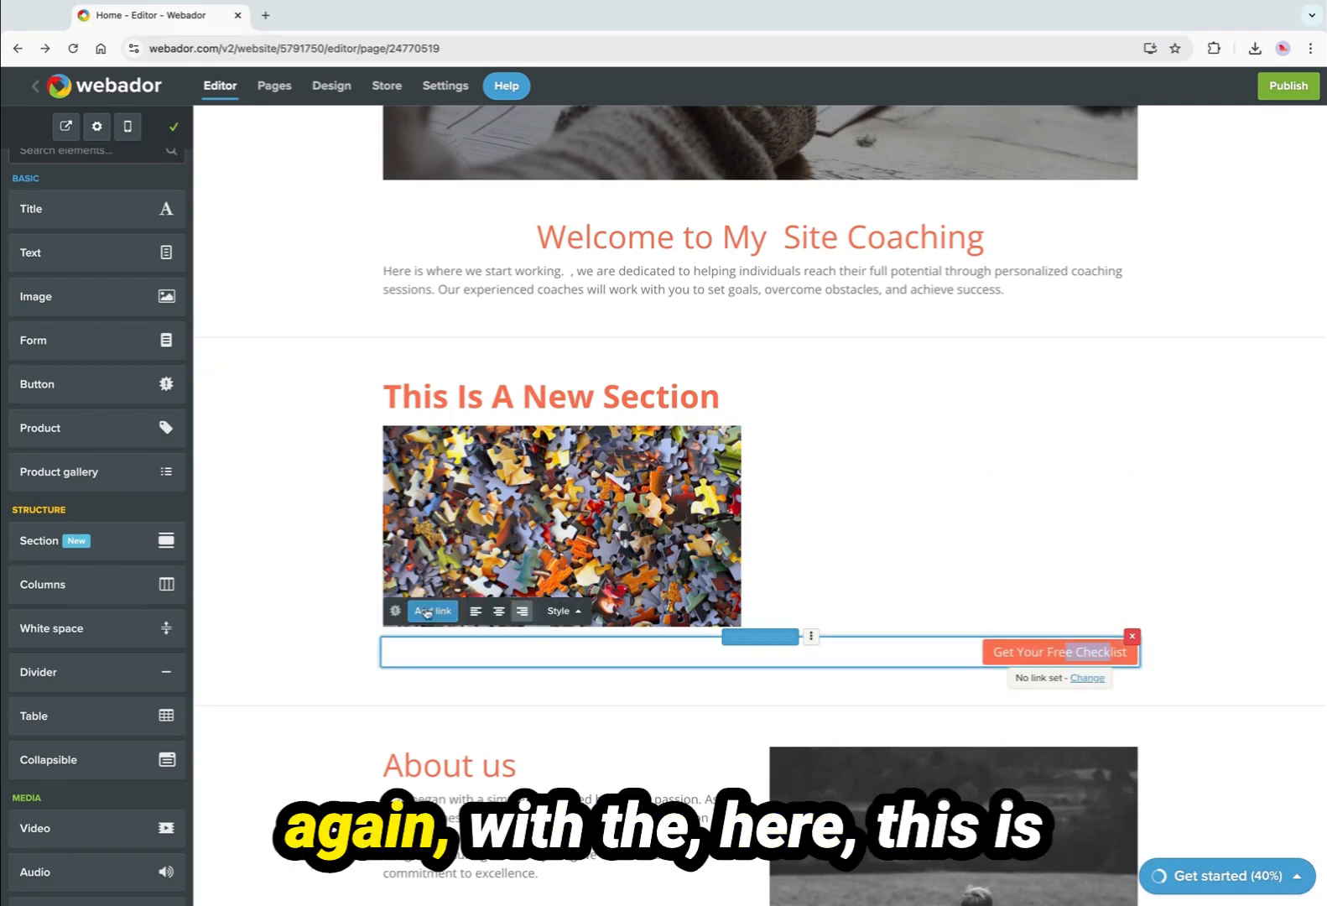
left_click(425, 611)
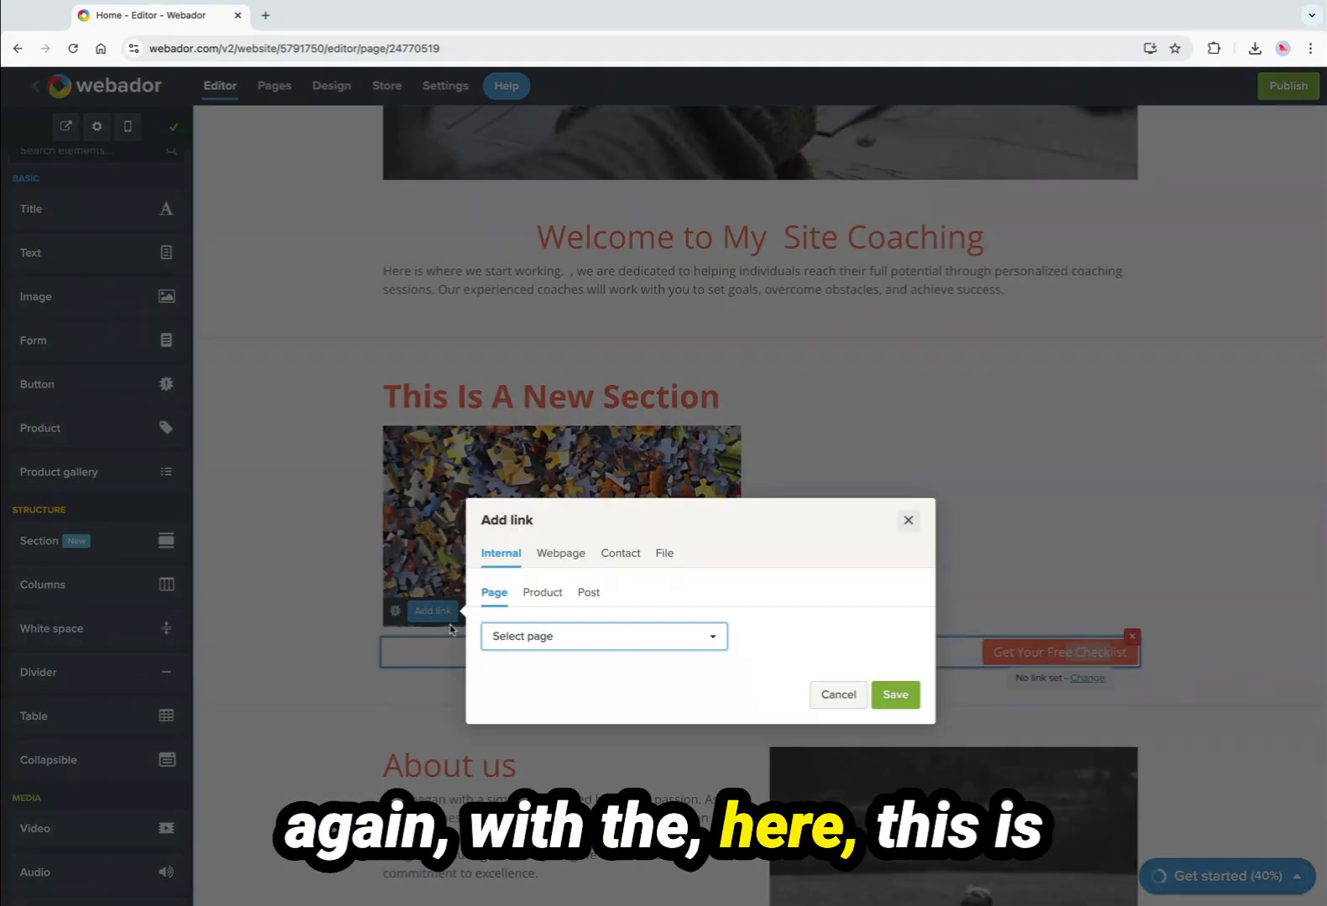
left_click(665, 556)
left_click(680, 619)
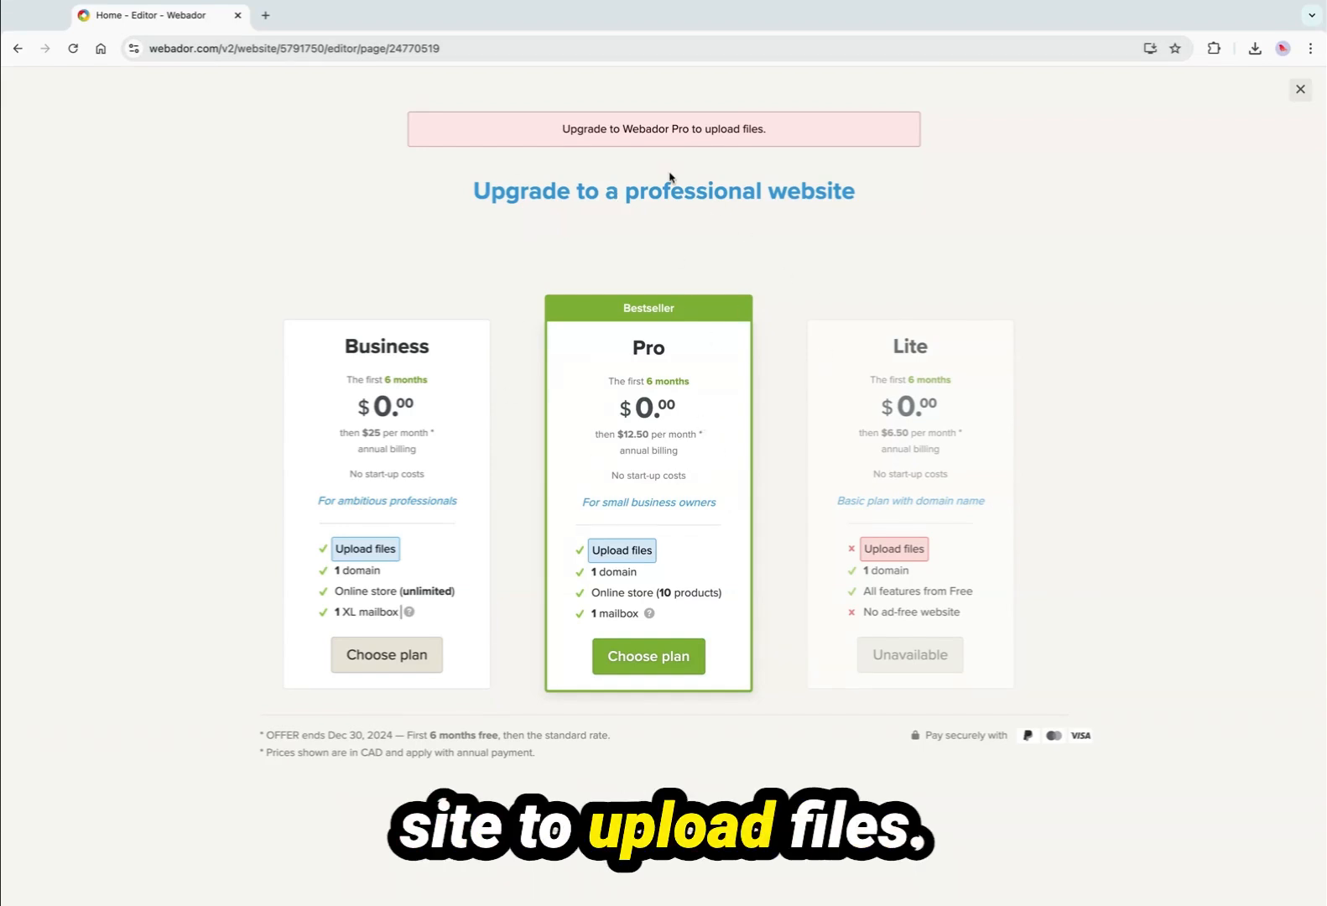
left_click(18, 50)
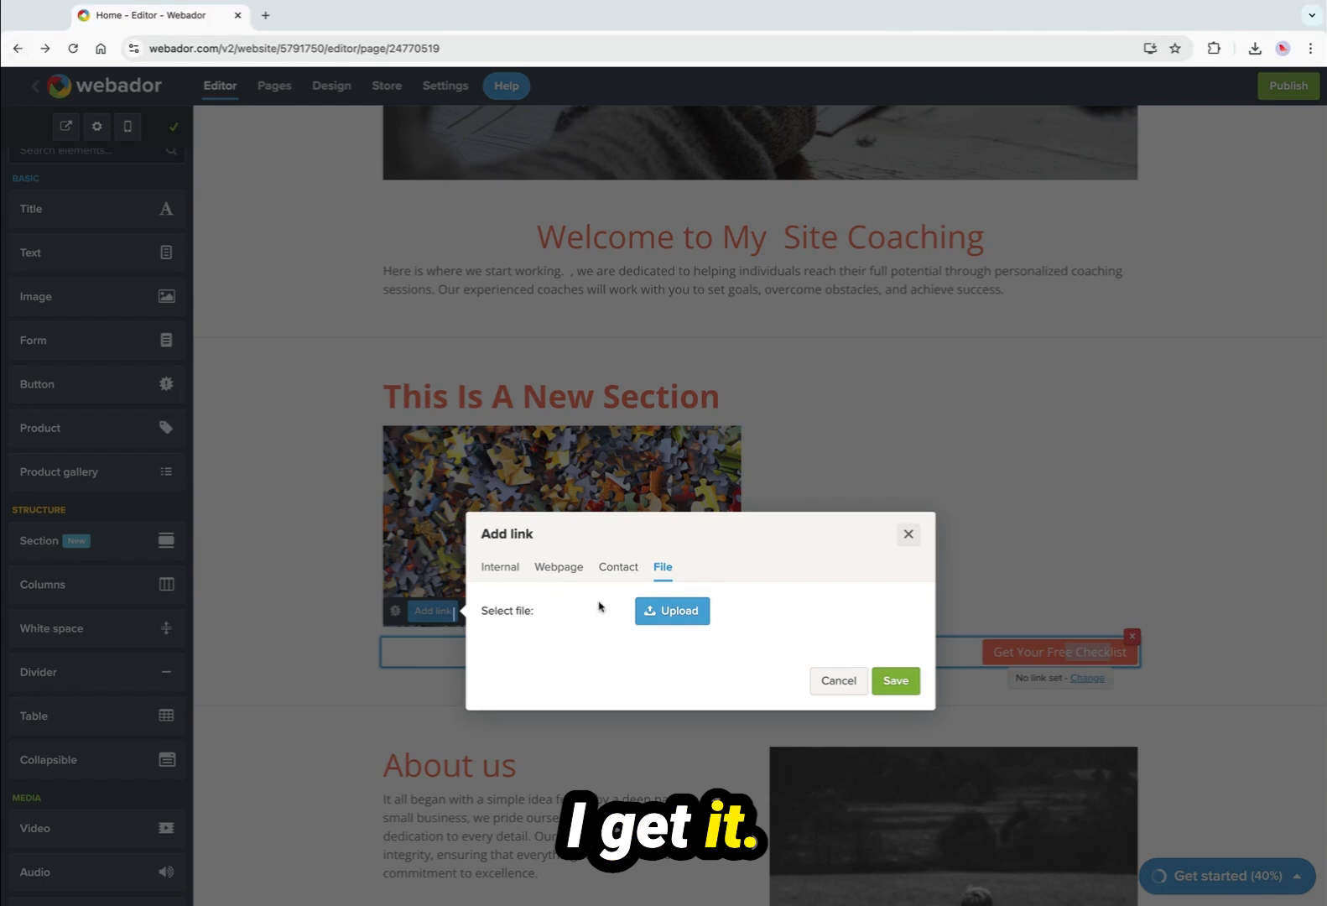
left_click(839, 681)
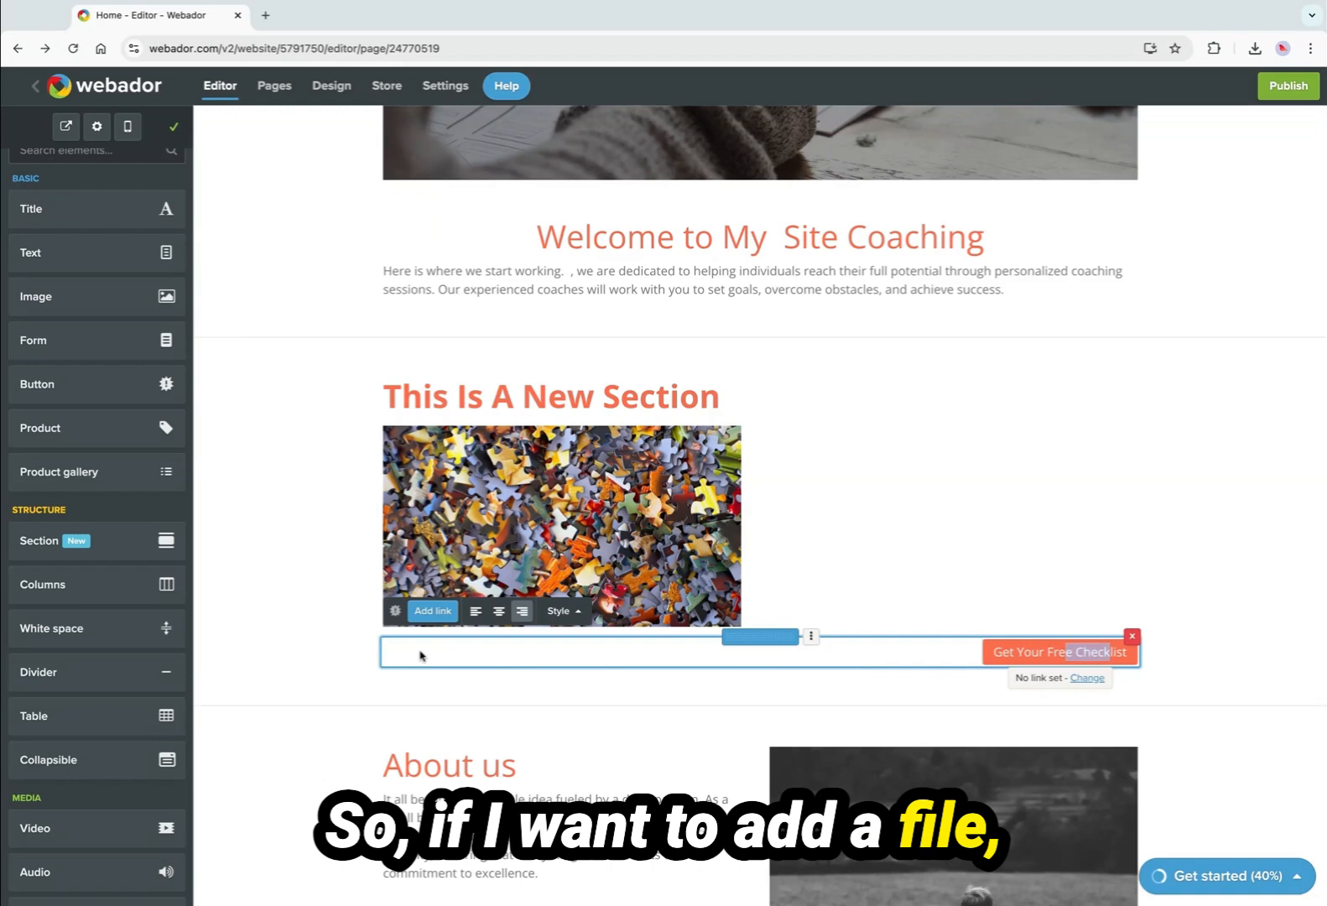
left_click(434, 617)
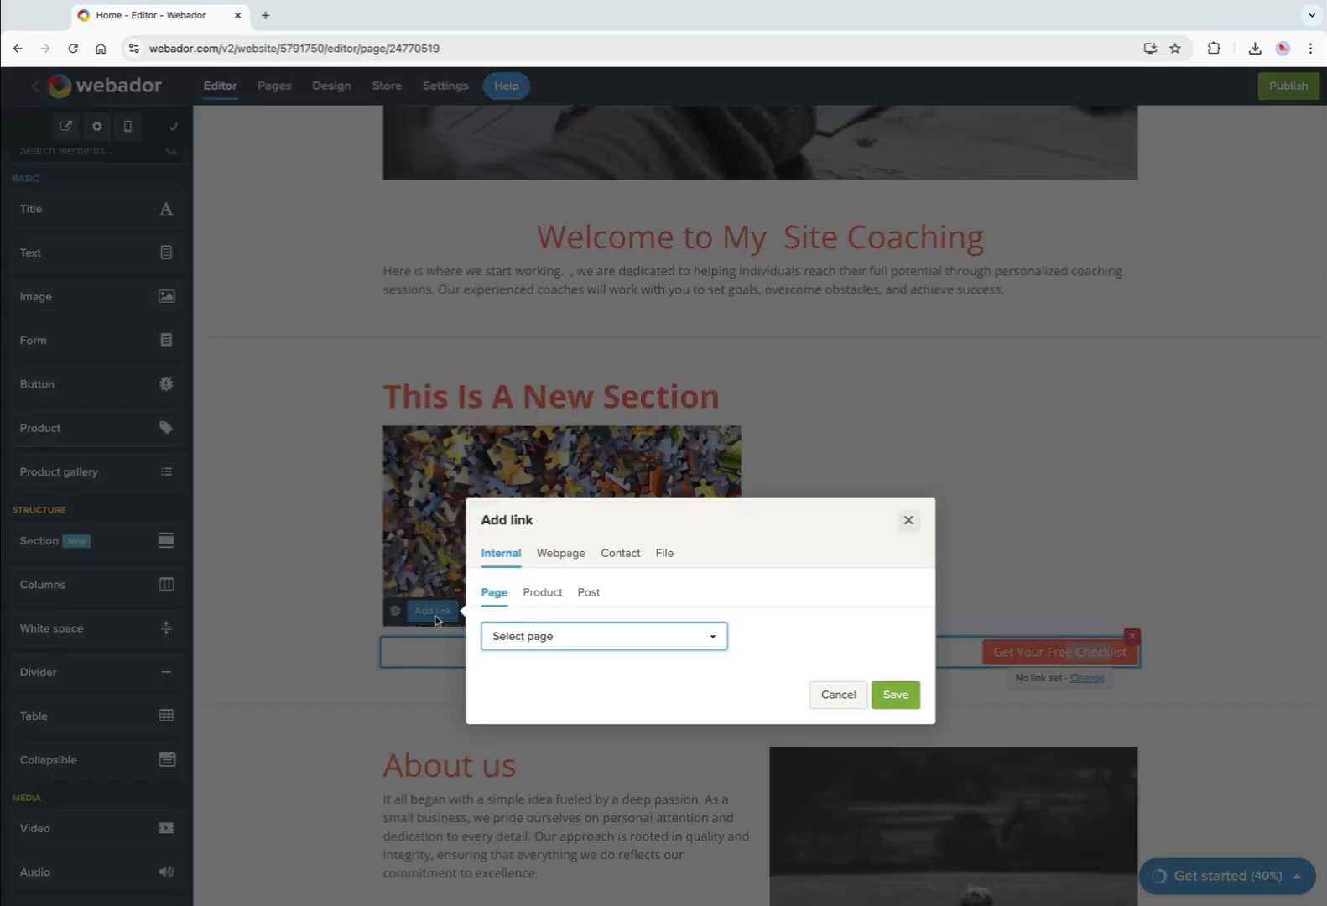
left_click(663, 554)
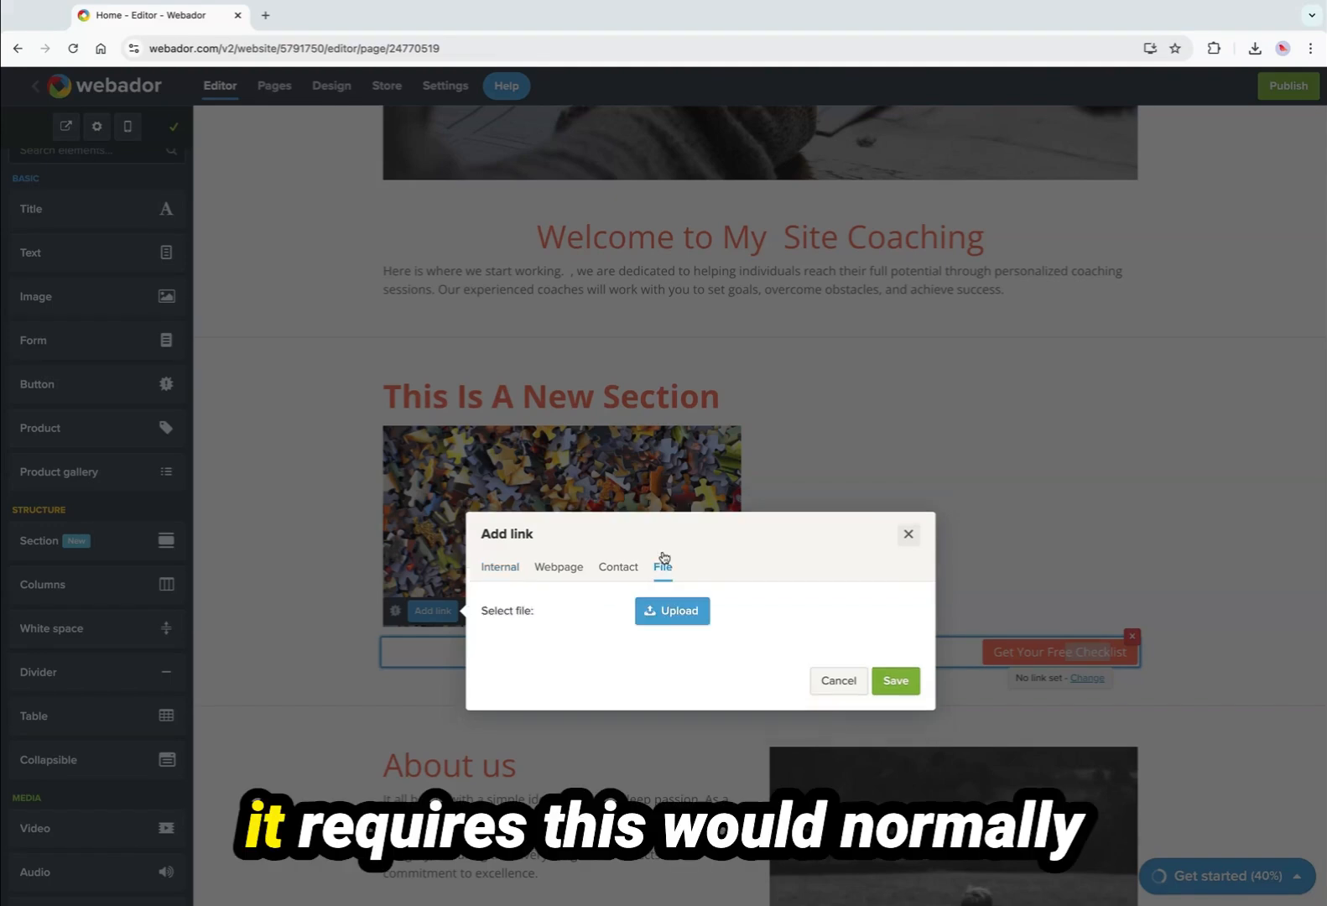
left_click(676, 612)
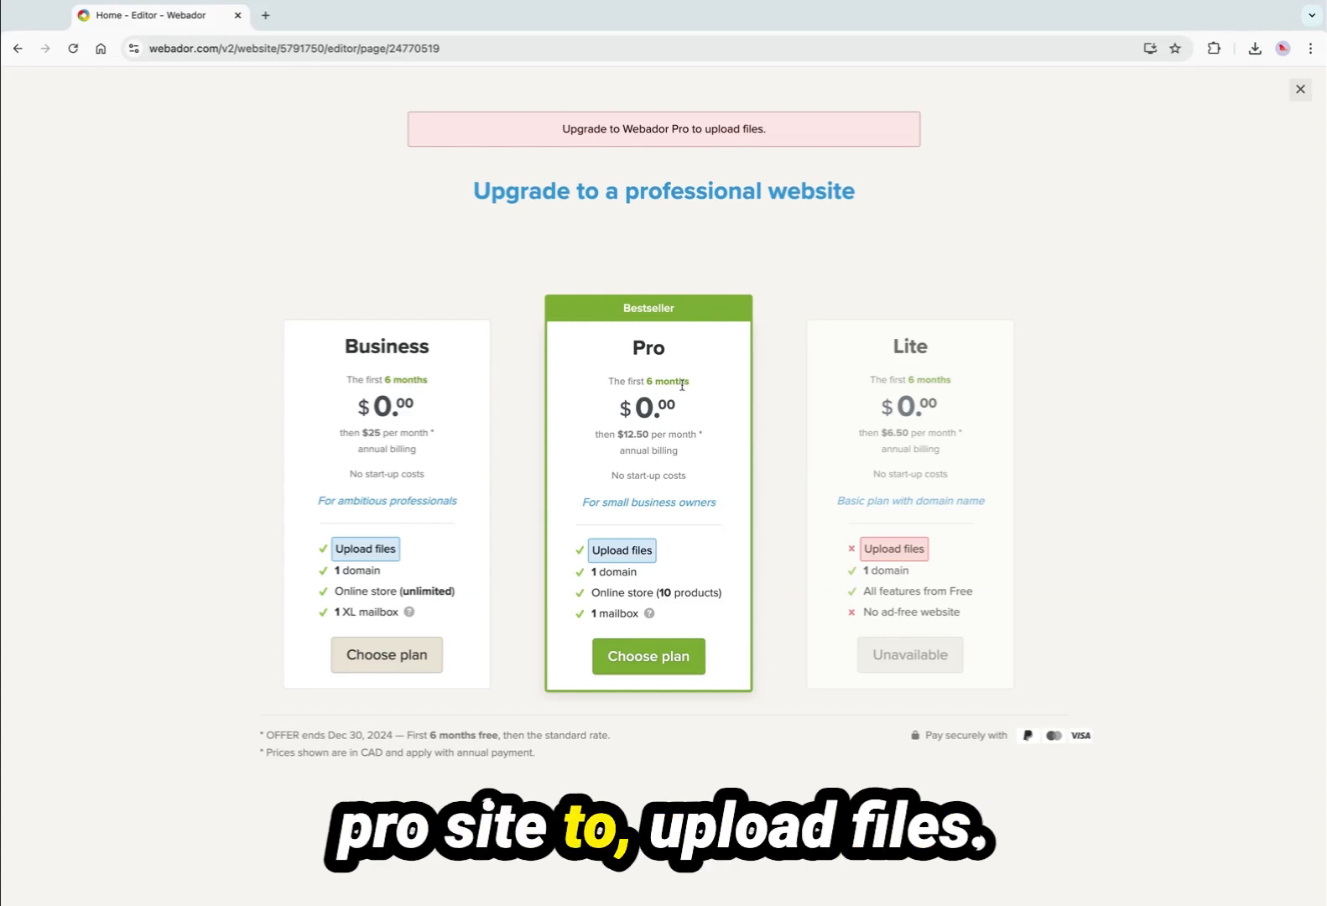
left_click(30, 49)
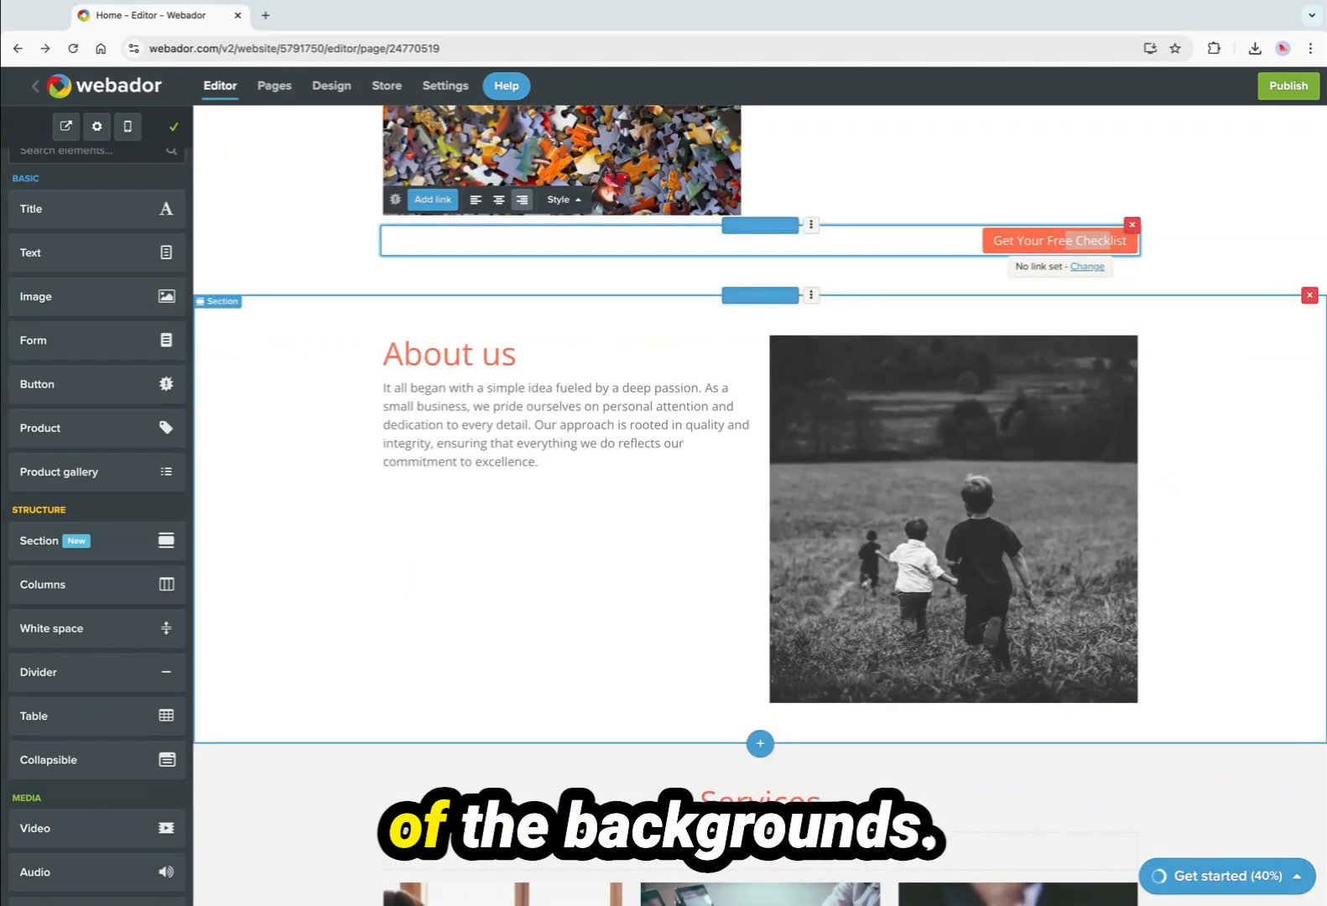
Set the About us section's background to orange, switch it to the light grey alternative background, and return it to orange.
left_click(285, 353)
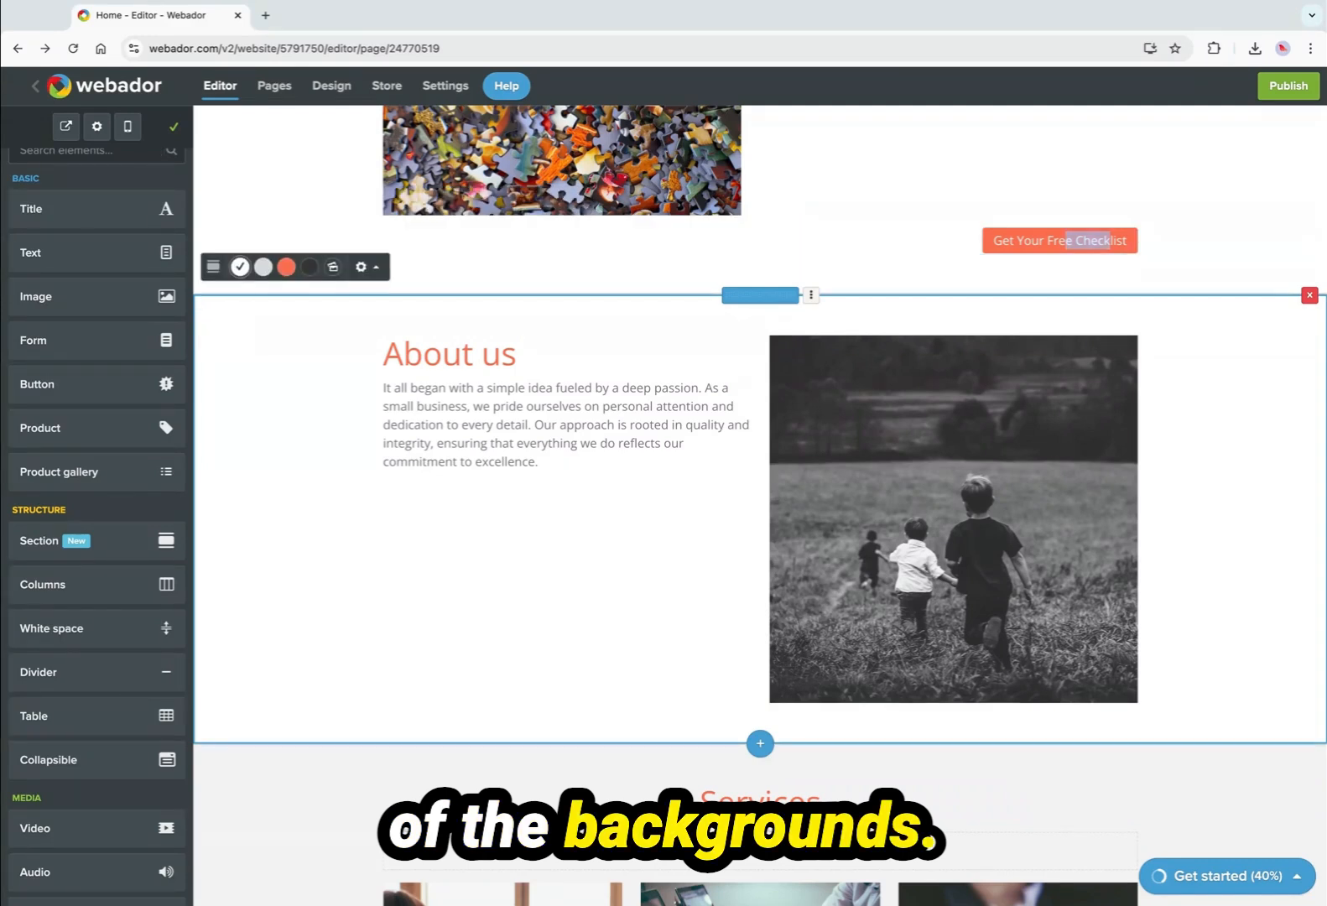
left_click(286, 266)
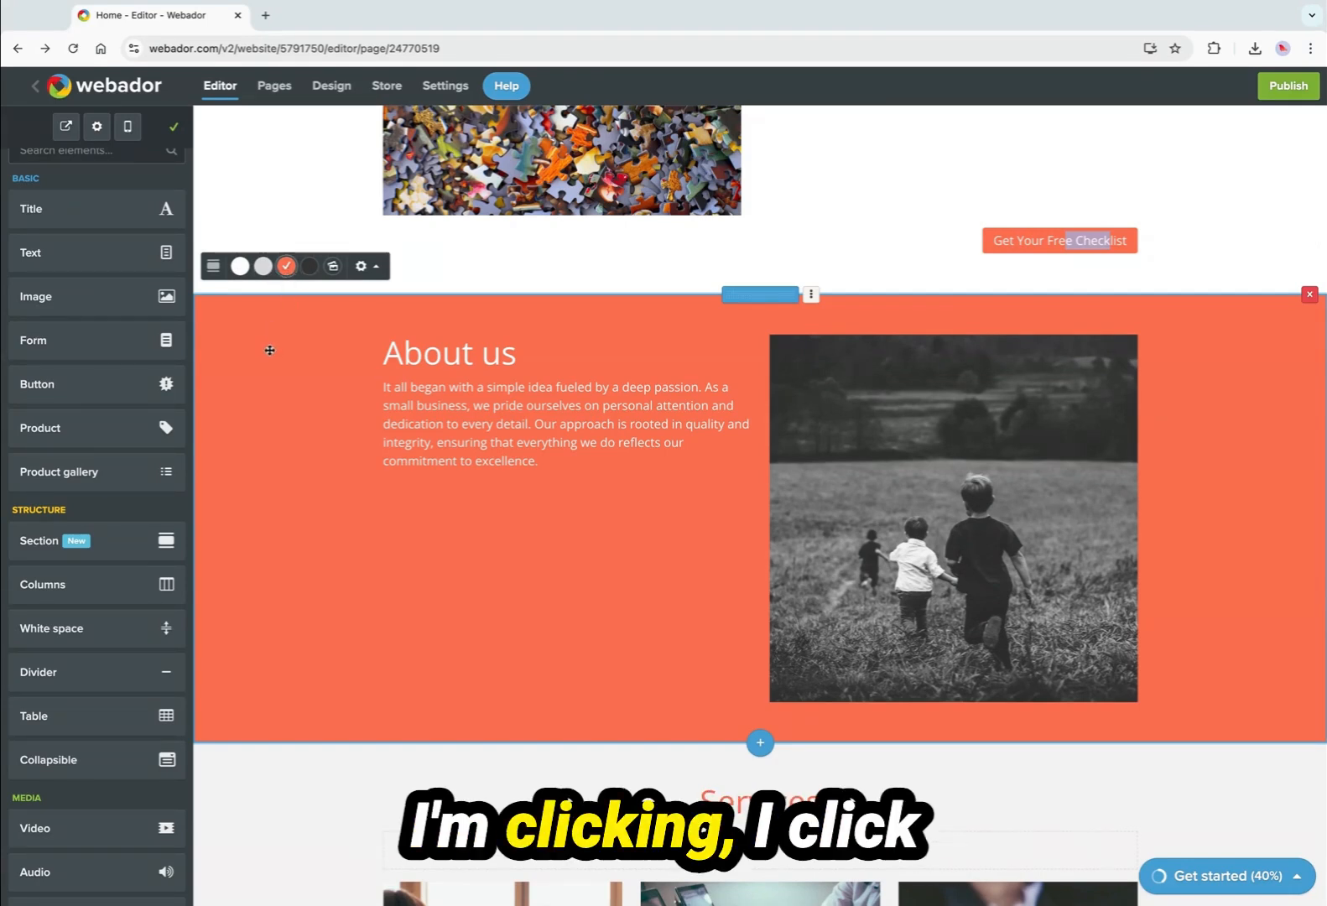
left_click(265, 268)
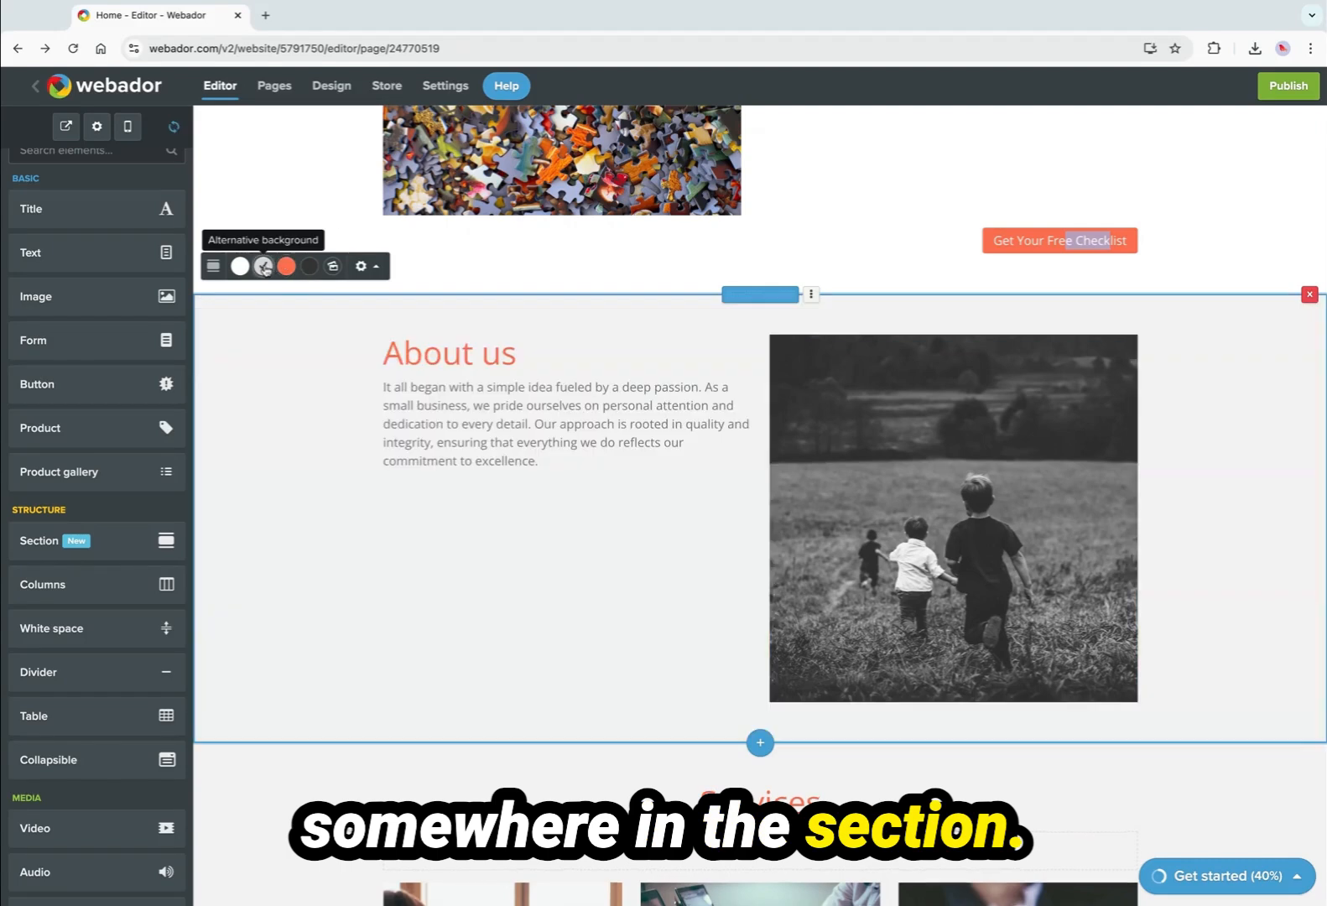
left_click(286, 266)
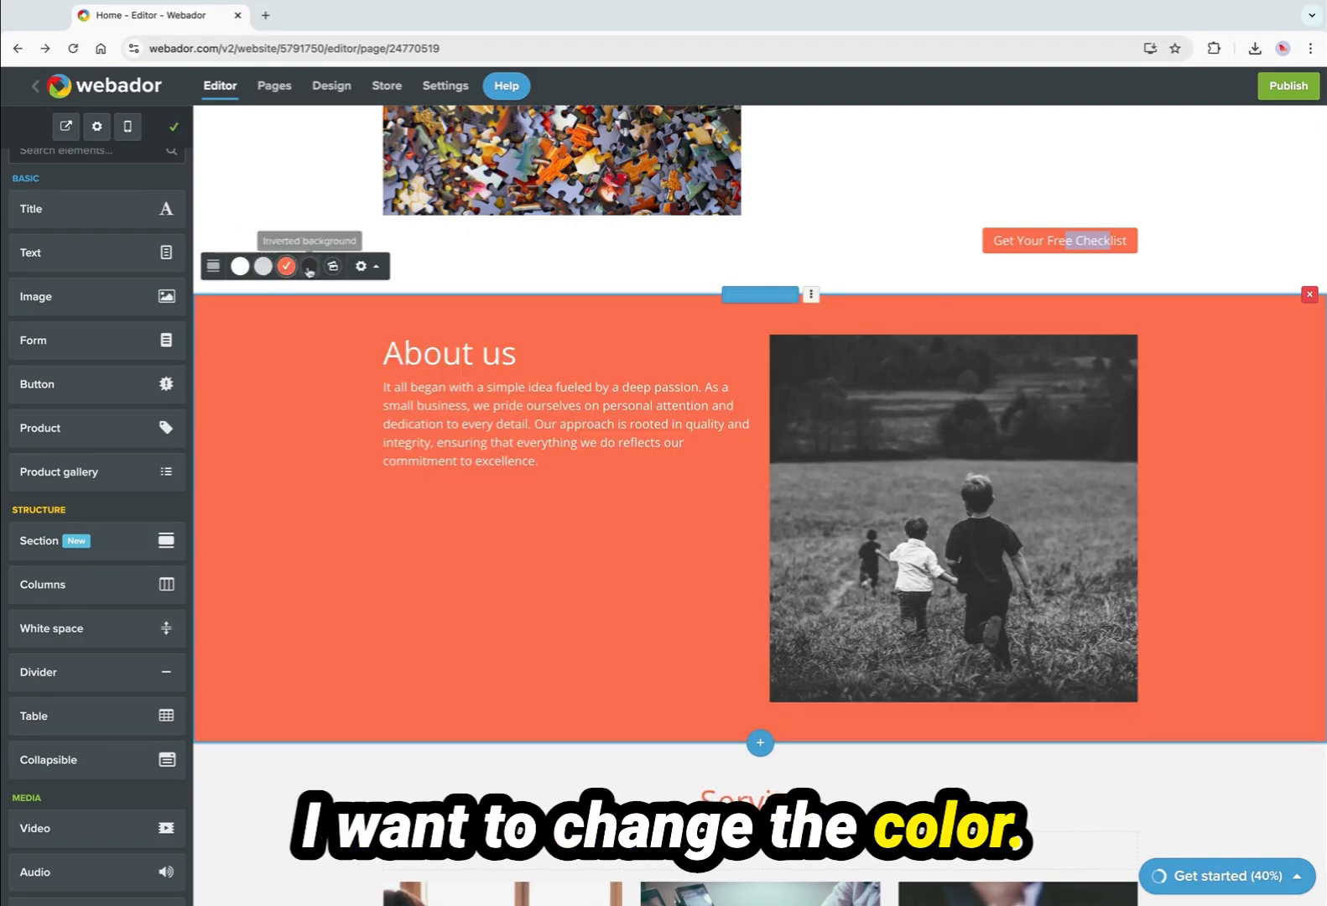
Set the About us section's width to L.
left_click(369, 266)
left_click(406, 229)
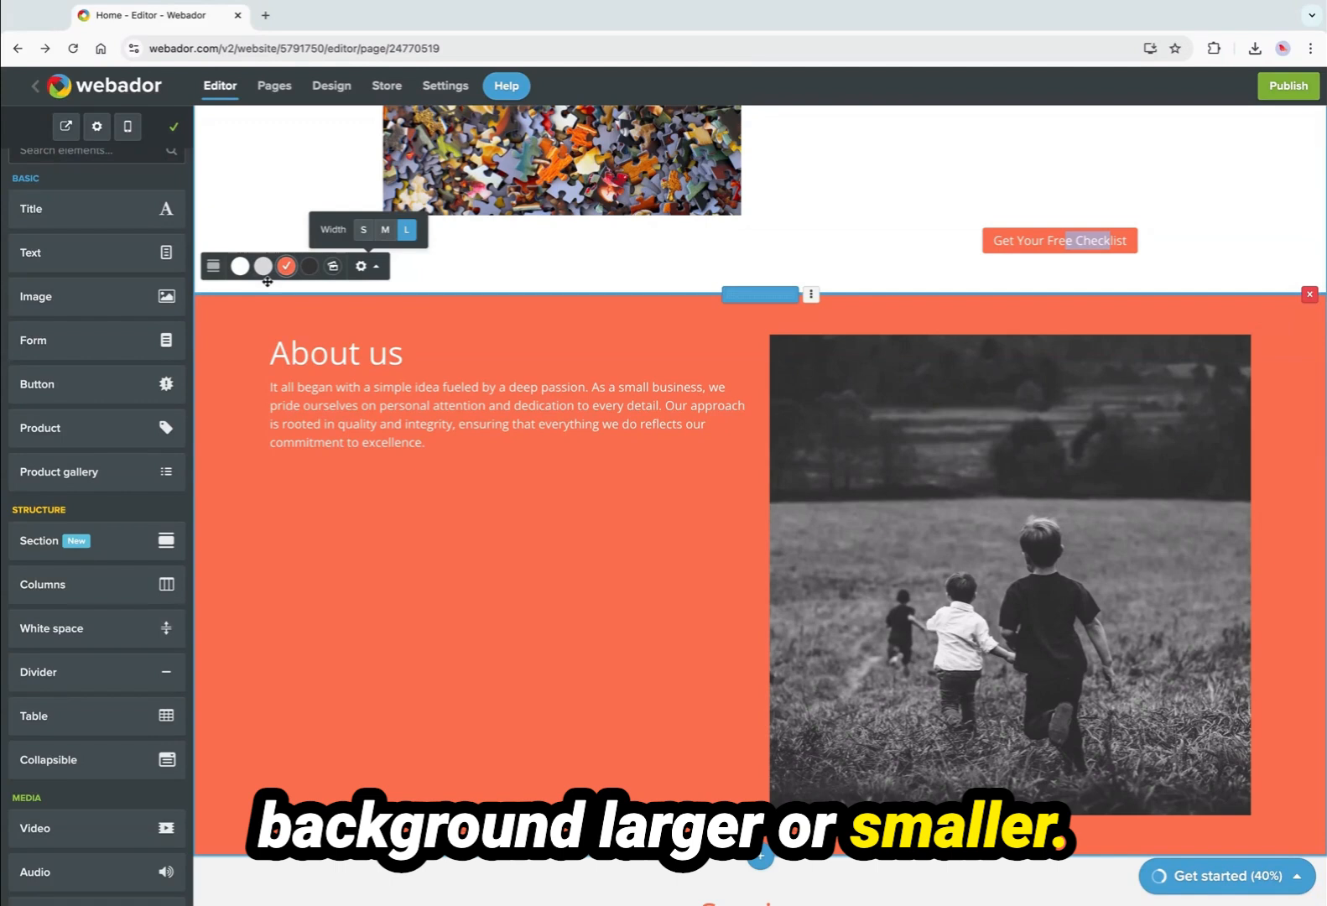
left_click(443, 560)
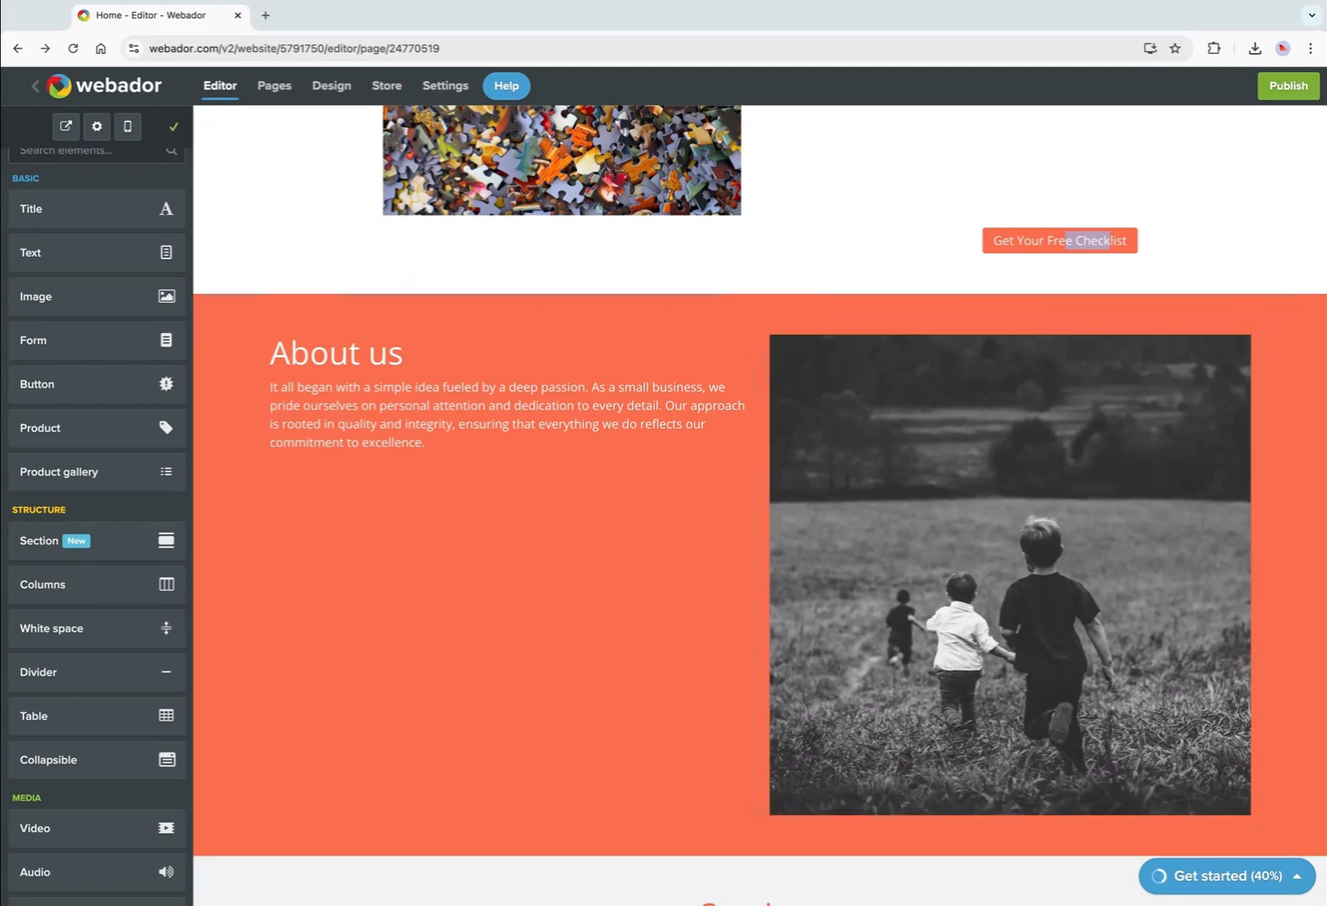
Set the About us section's background to the stock image of dark rippling water under a cloudy sky.
left_click(235, 333)
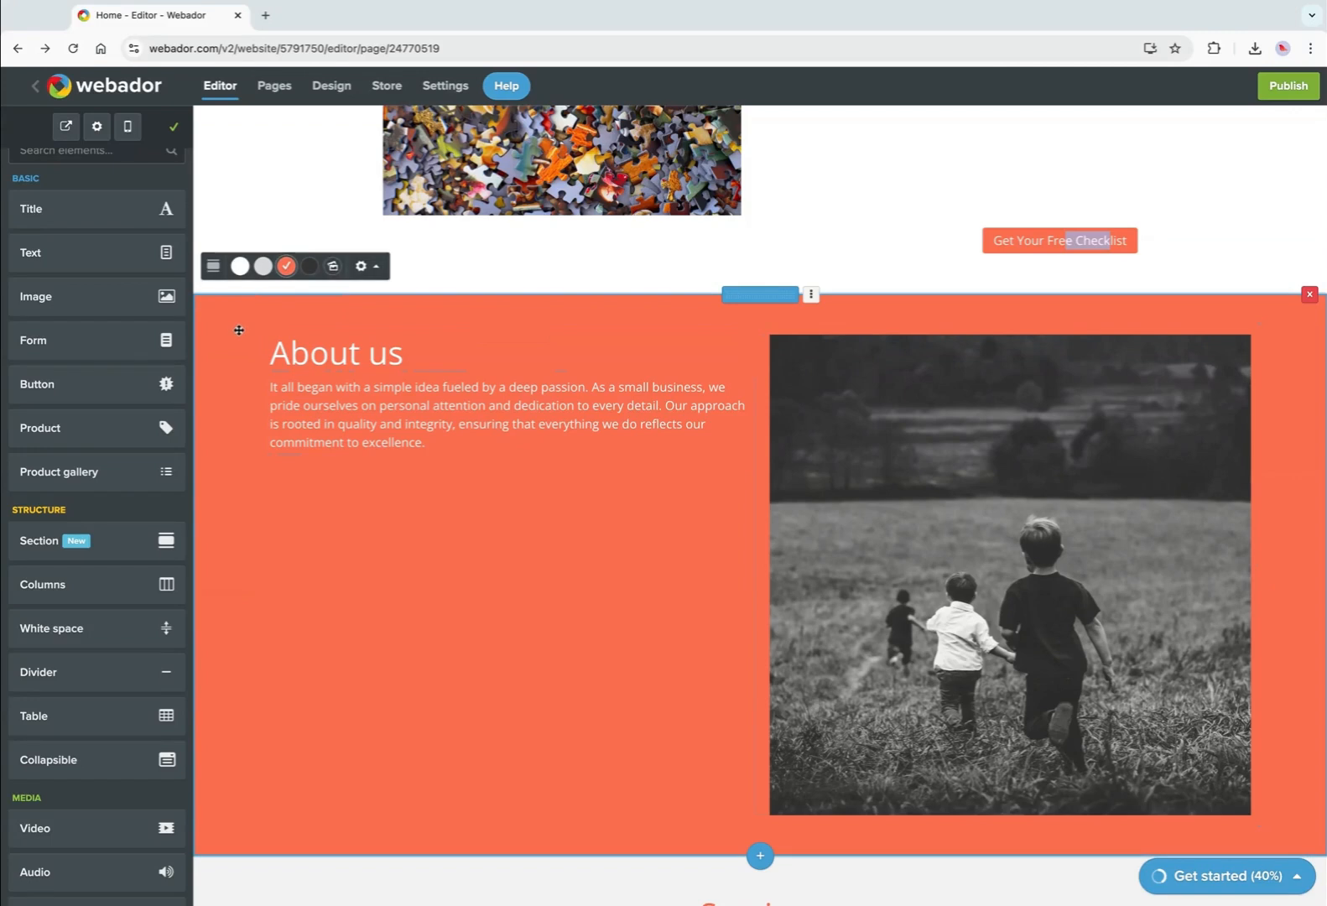
left_click(334, 266)
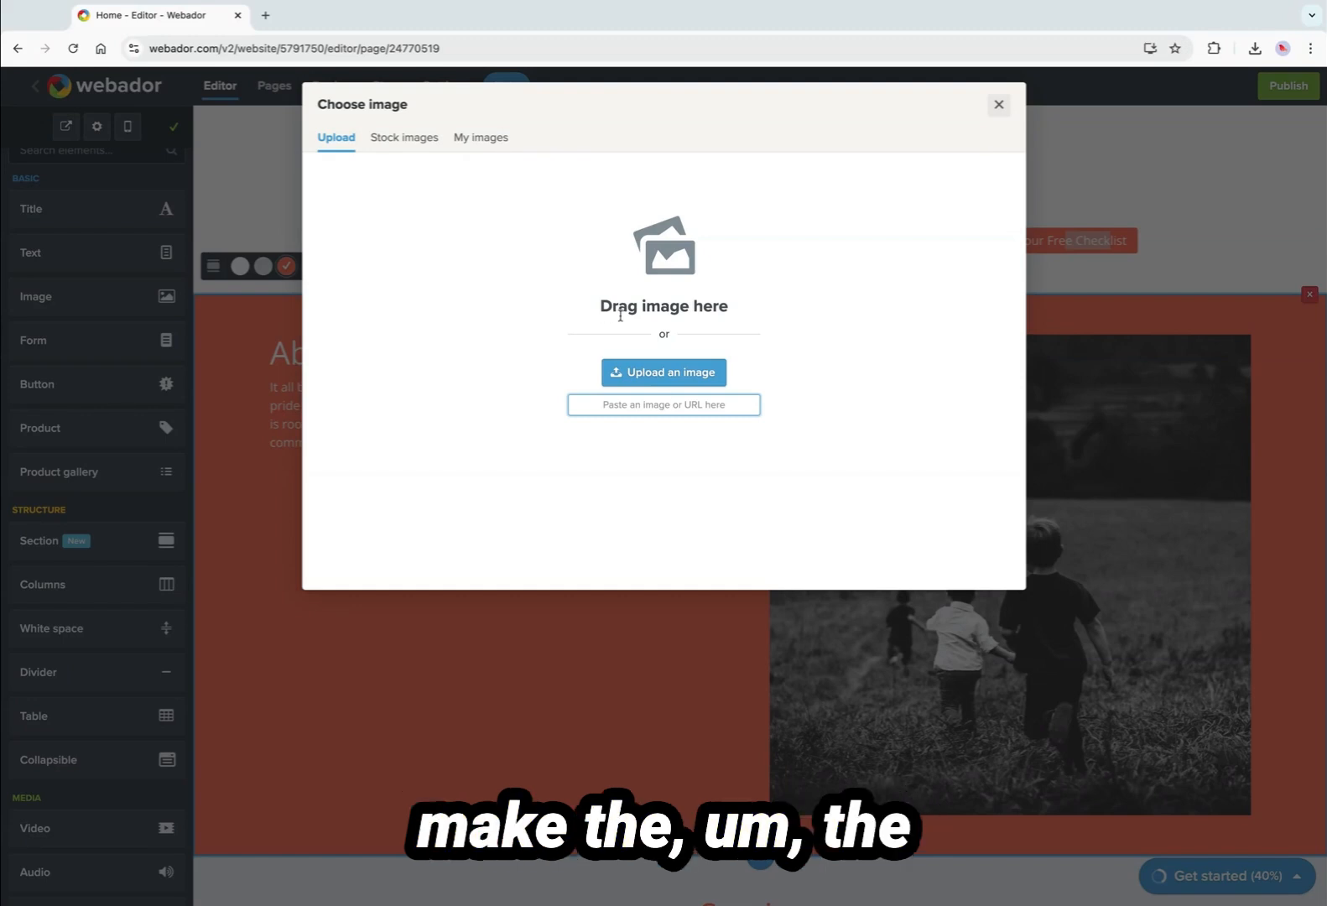
left_click(402, 139)
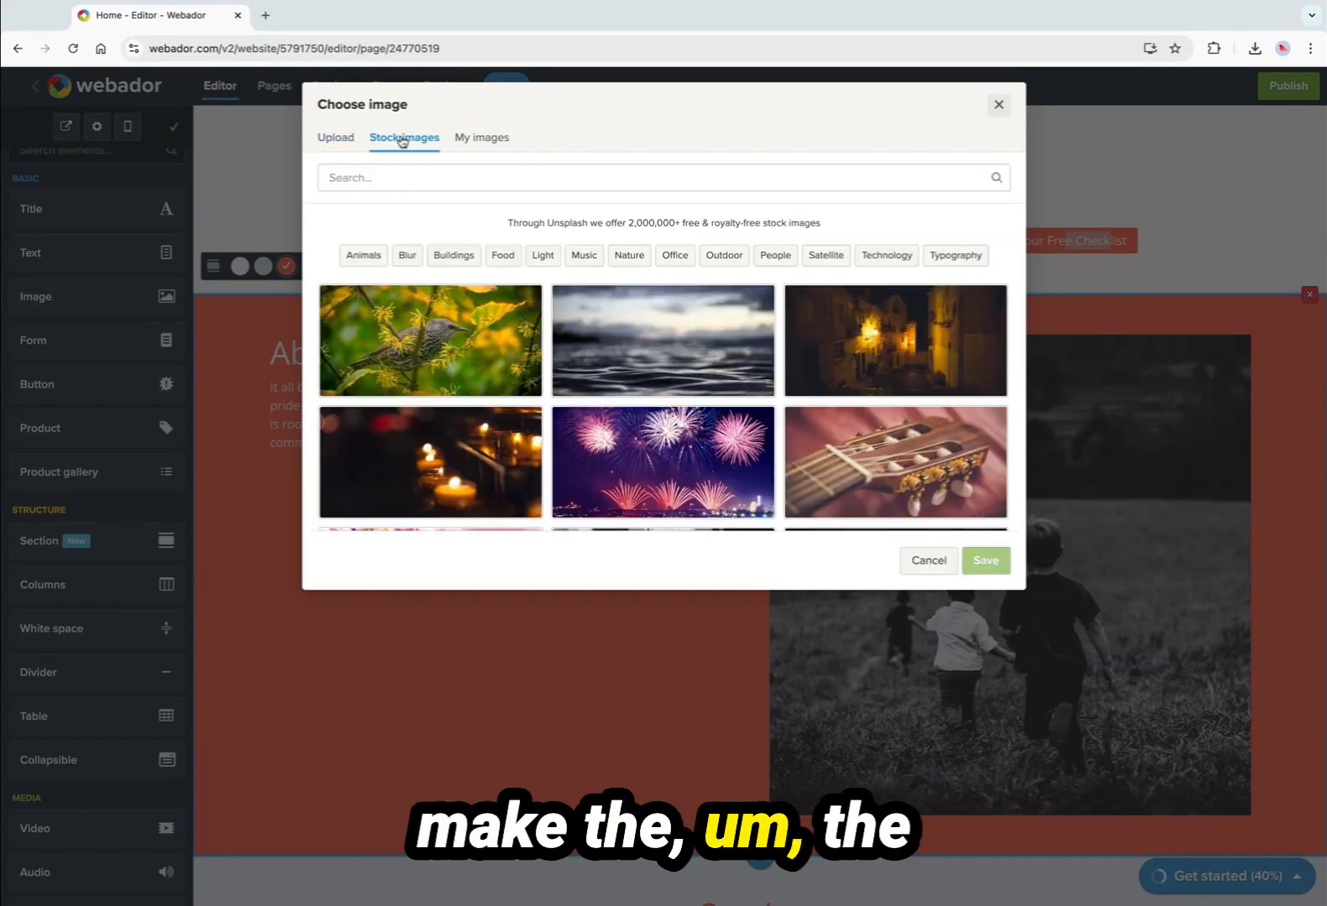
left_click(702, 376)
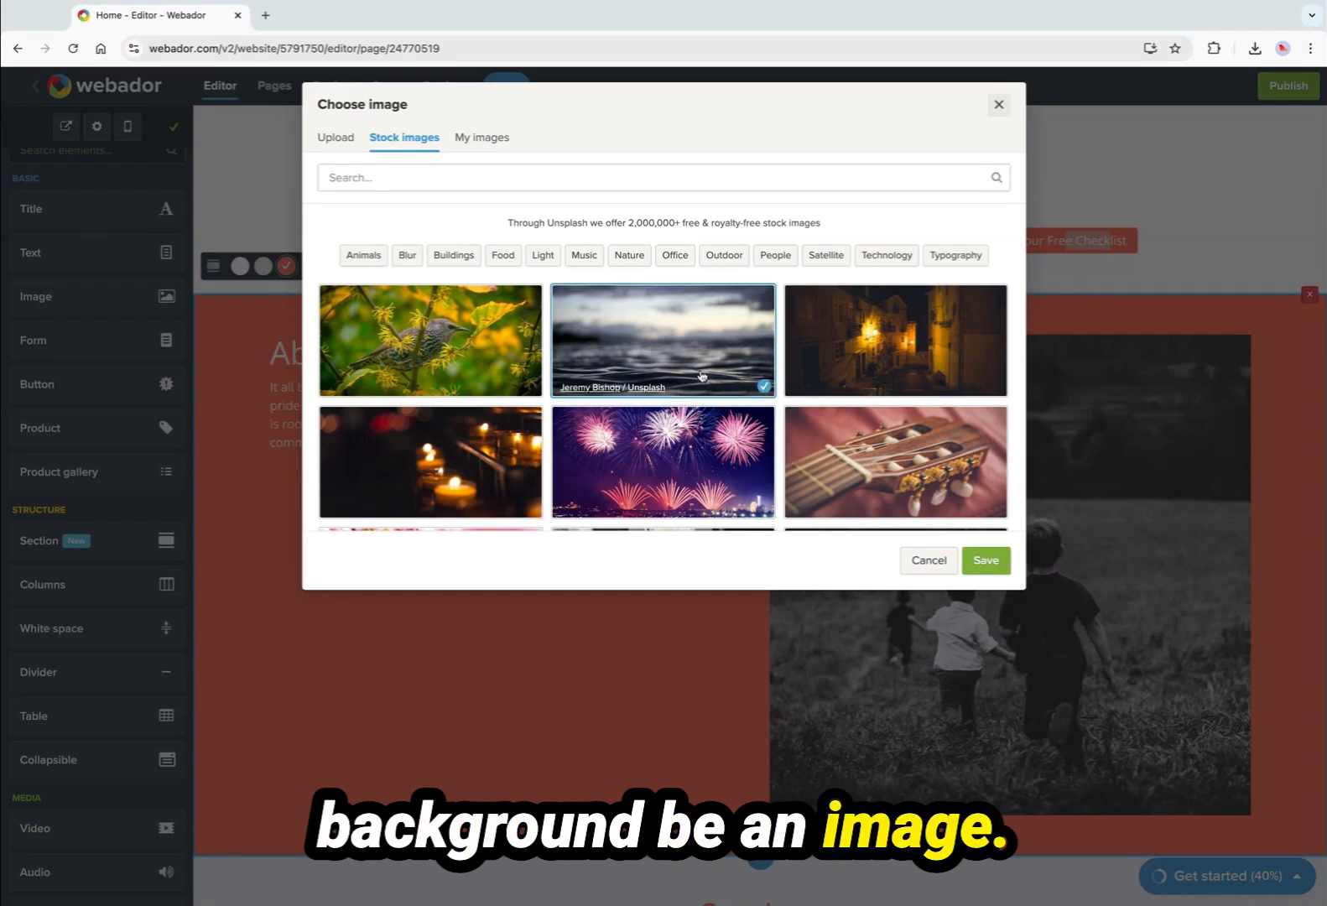
left_click(987, 562)
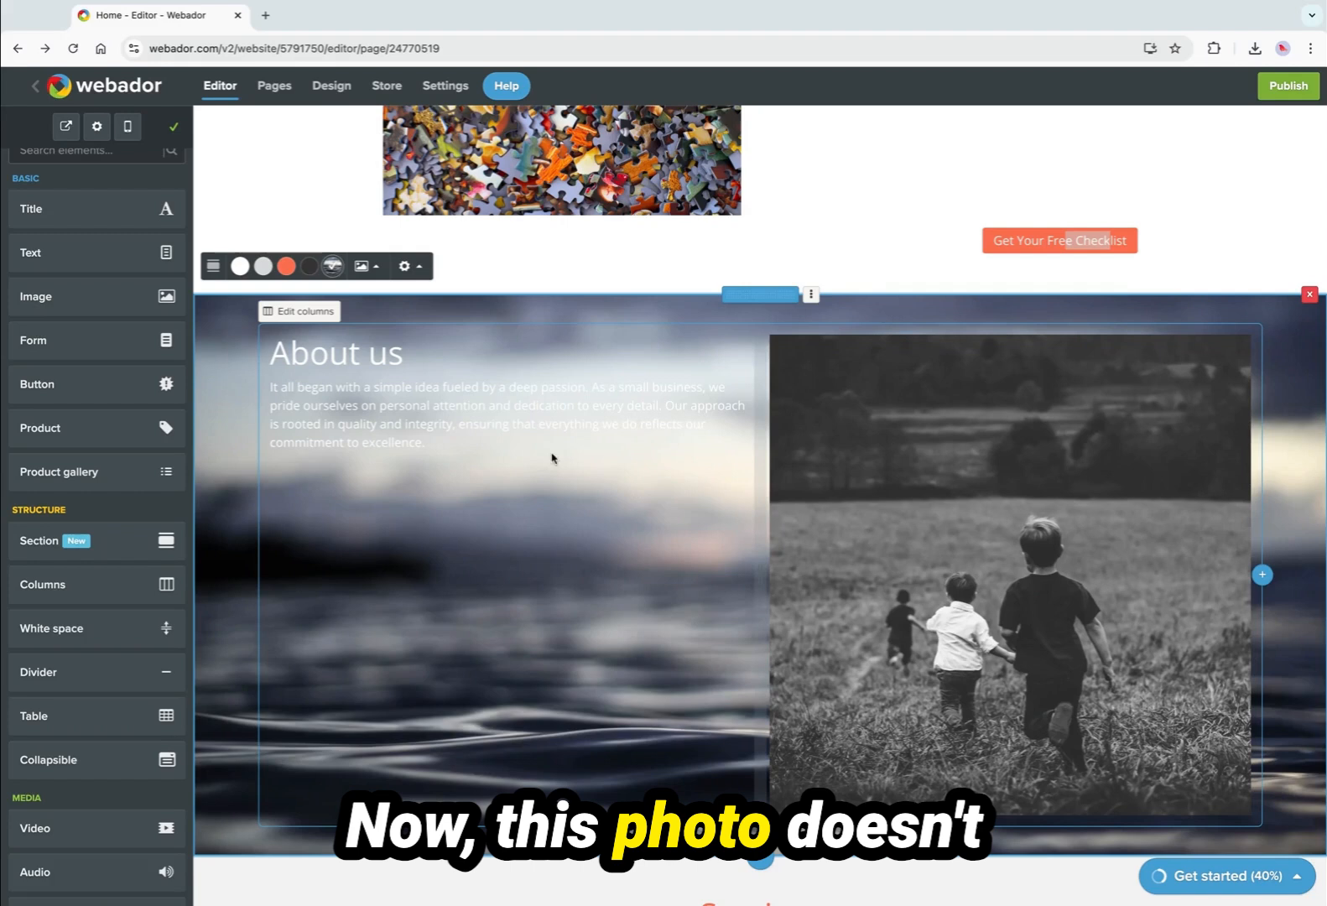
Colour the word "attention" in the About us paragraph with the palette's orange.
left_click(459, 411)
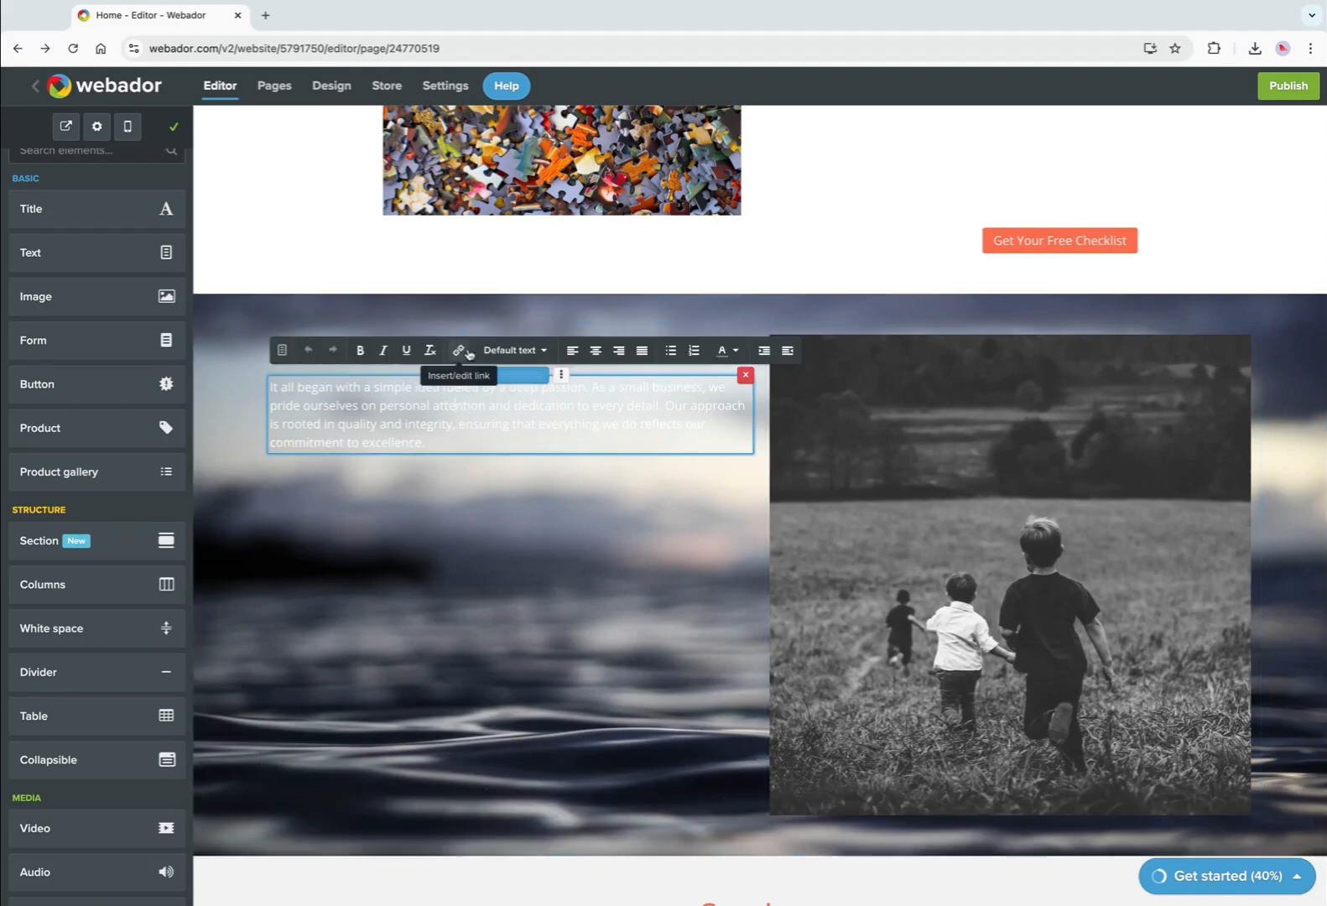
left_click(740, 358)
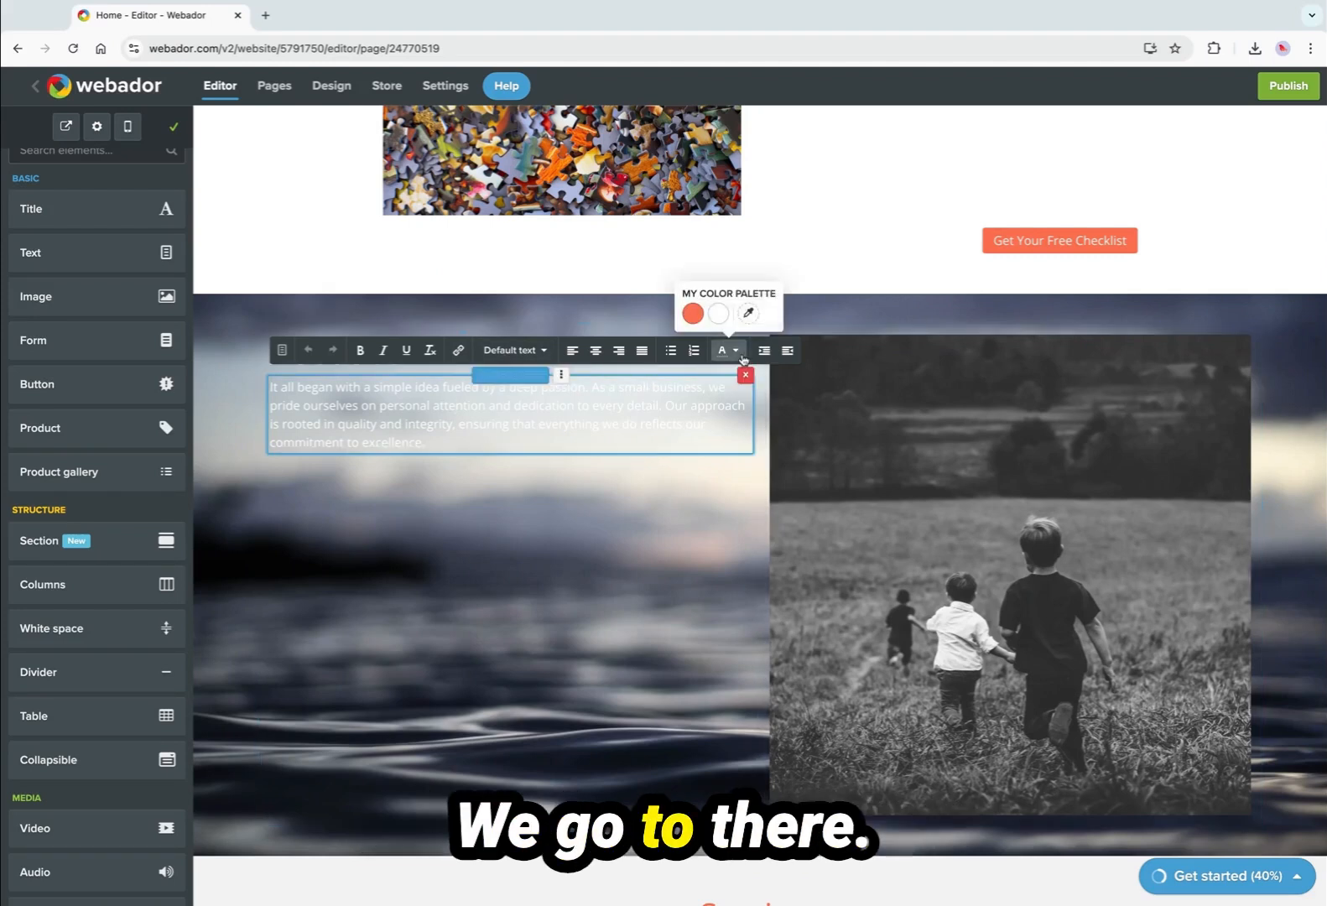
left_click(693, 314)
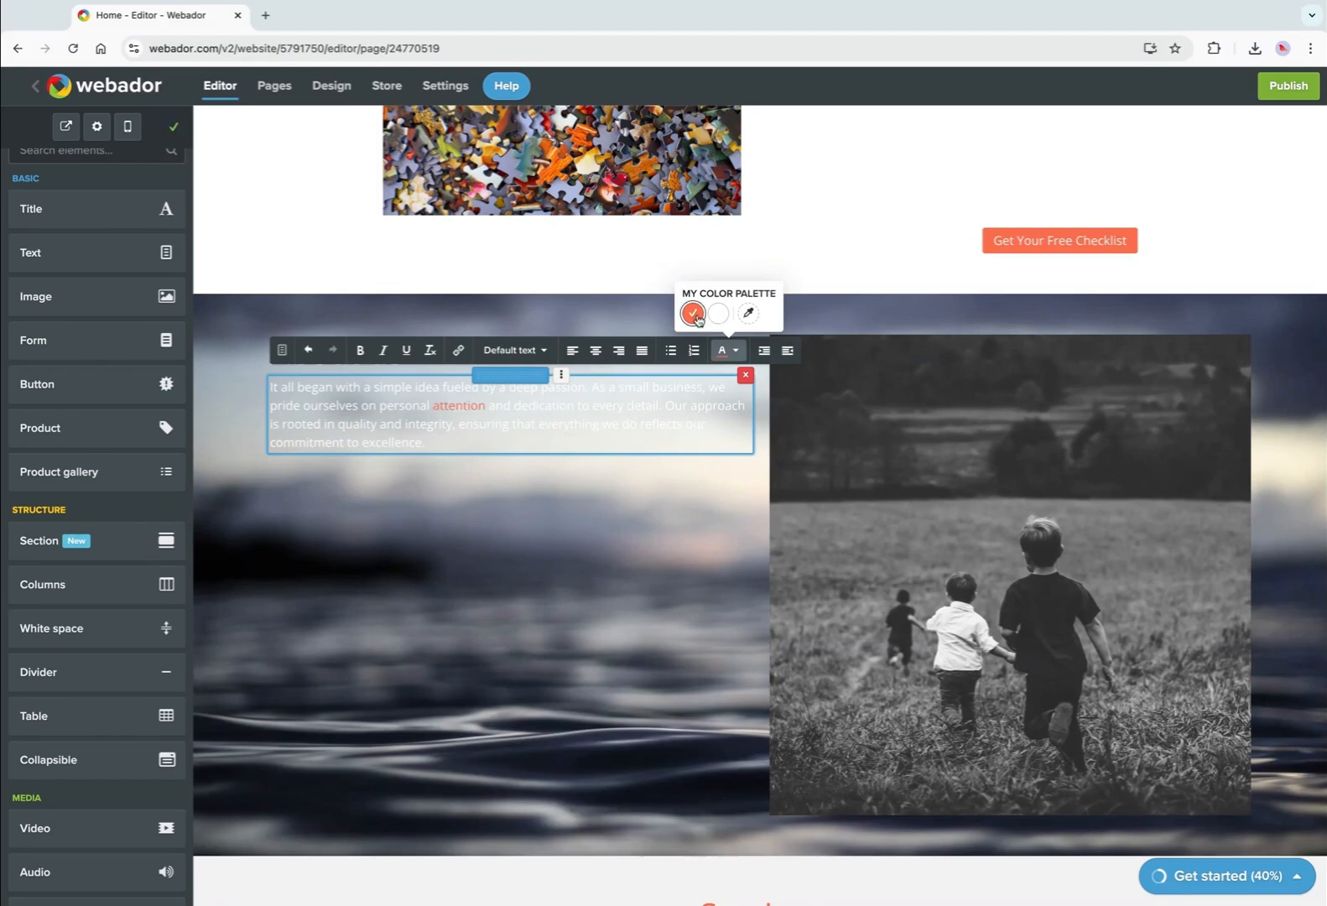
Select the whole About us paragraph and try custom text colours from light pink #dc88d5 through #ed4e3d to vivid red #eb220b.
left_click(604, 433)
triple_click(621, 430)
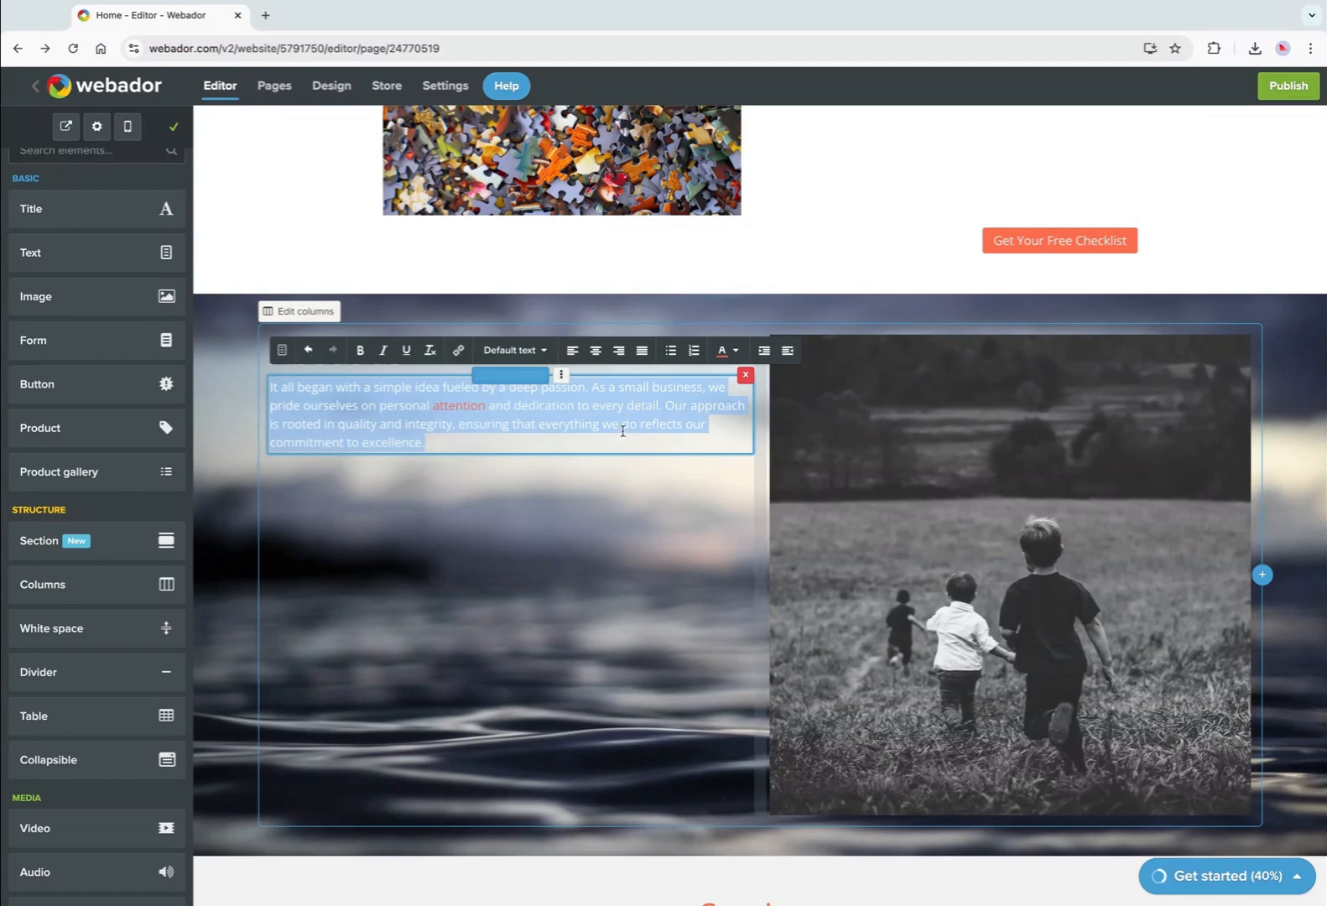
left_click(736, 355)
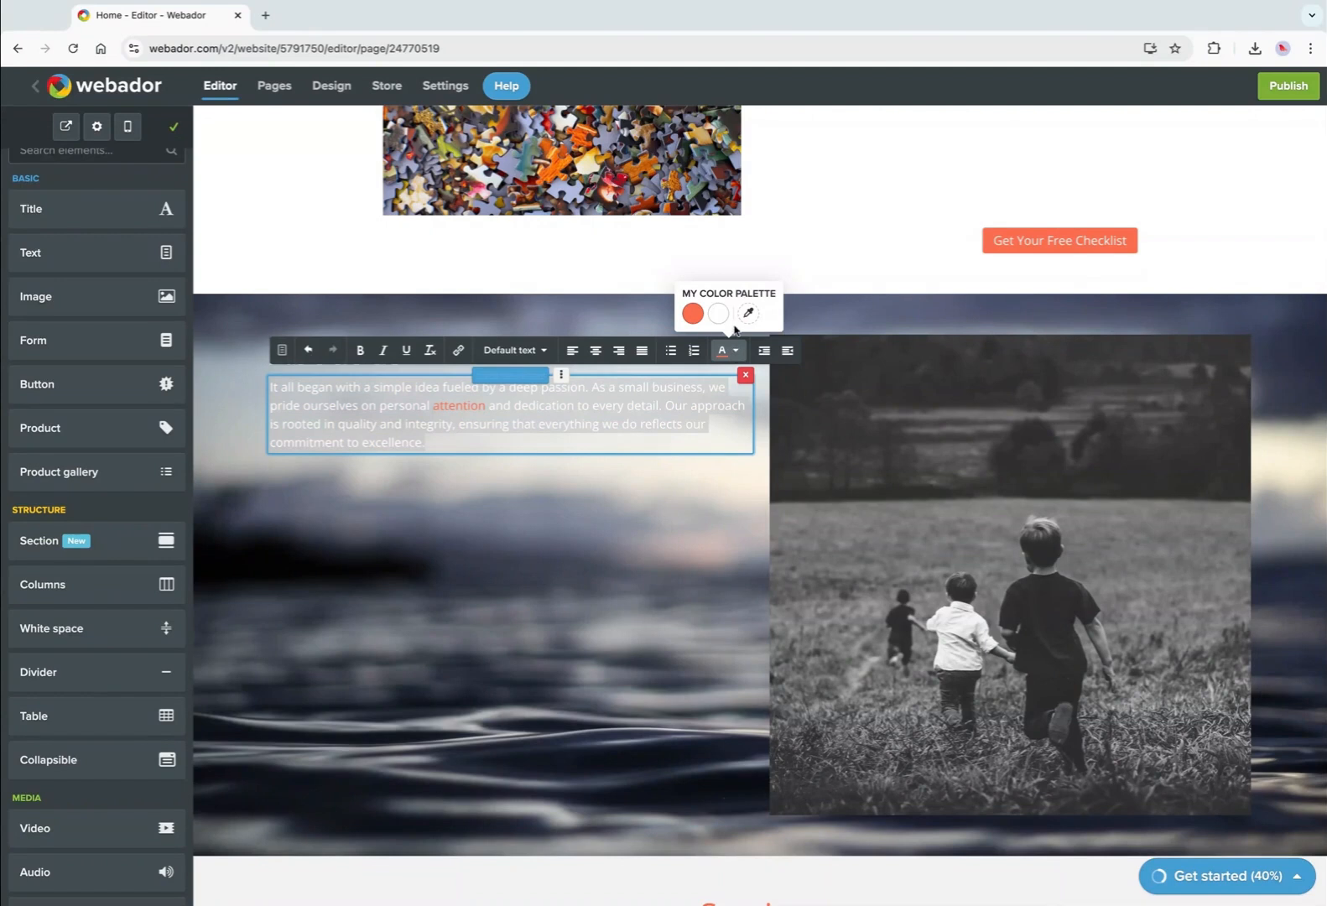
left_click(748, 314)
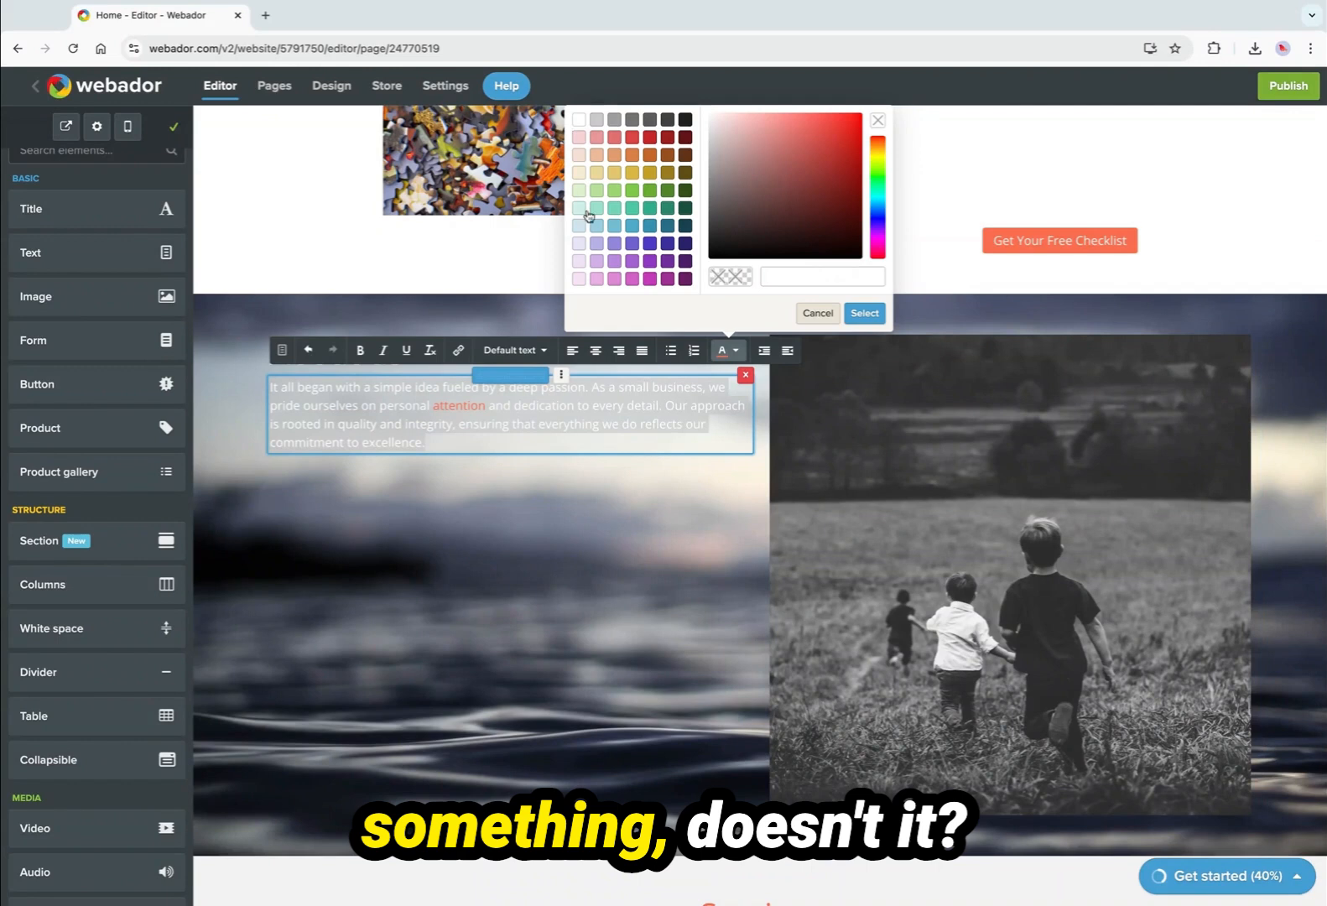
left_click(617, 280)
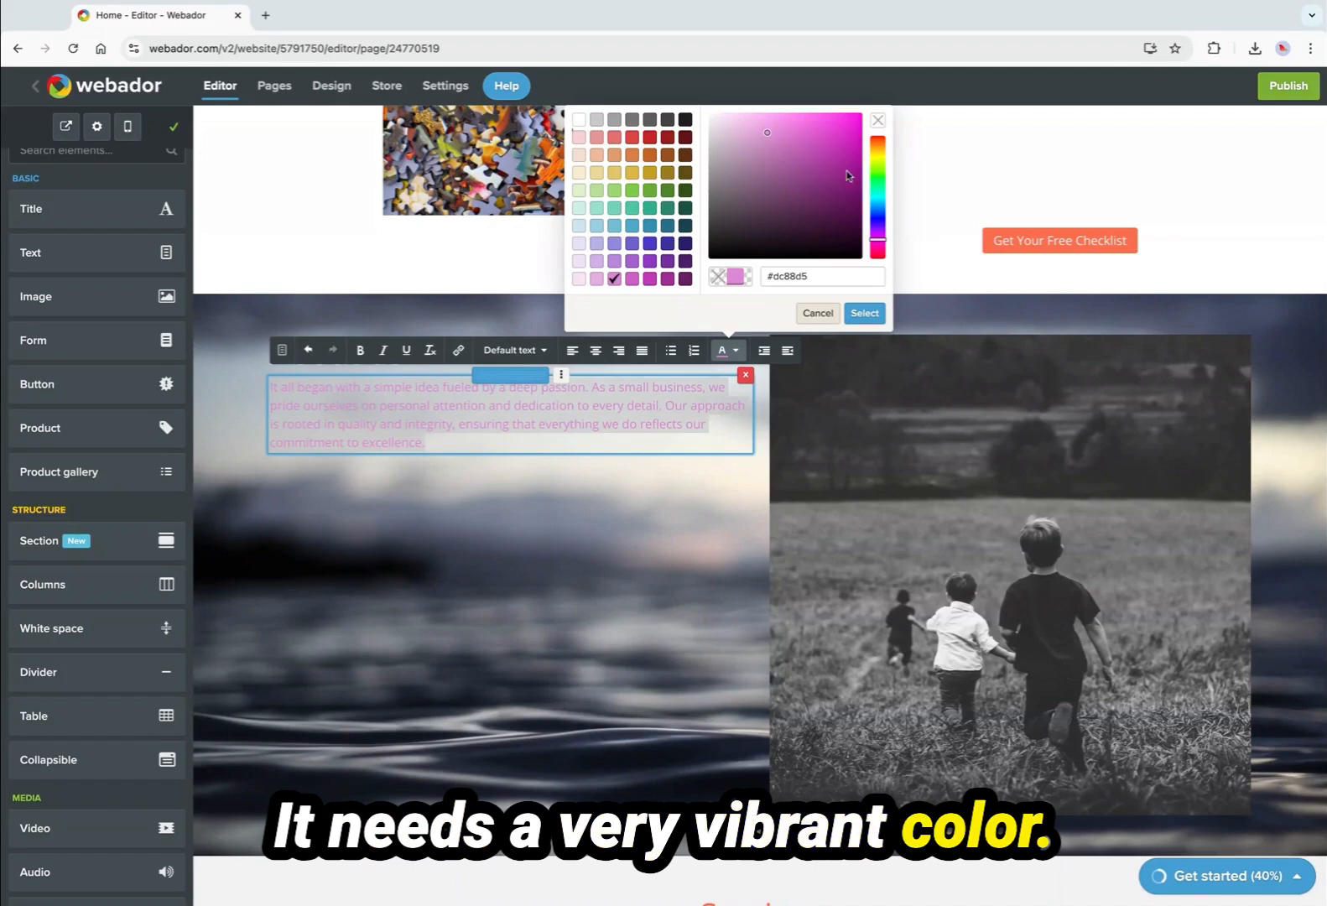
left_click(877, 137)
left_click(823, 122)
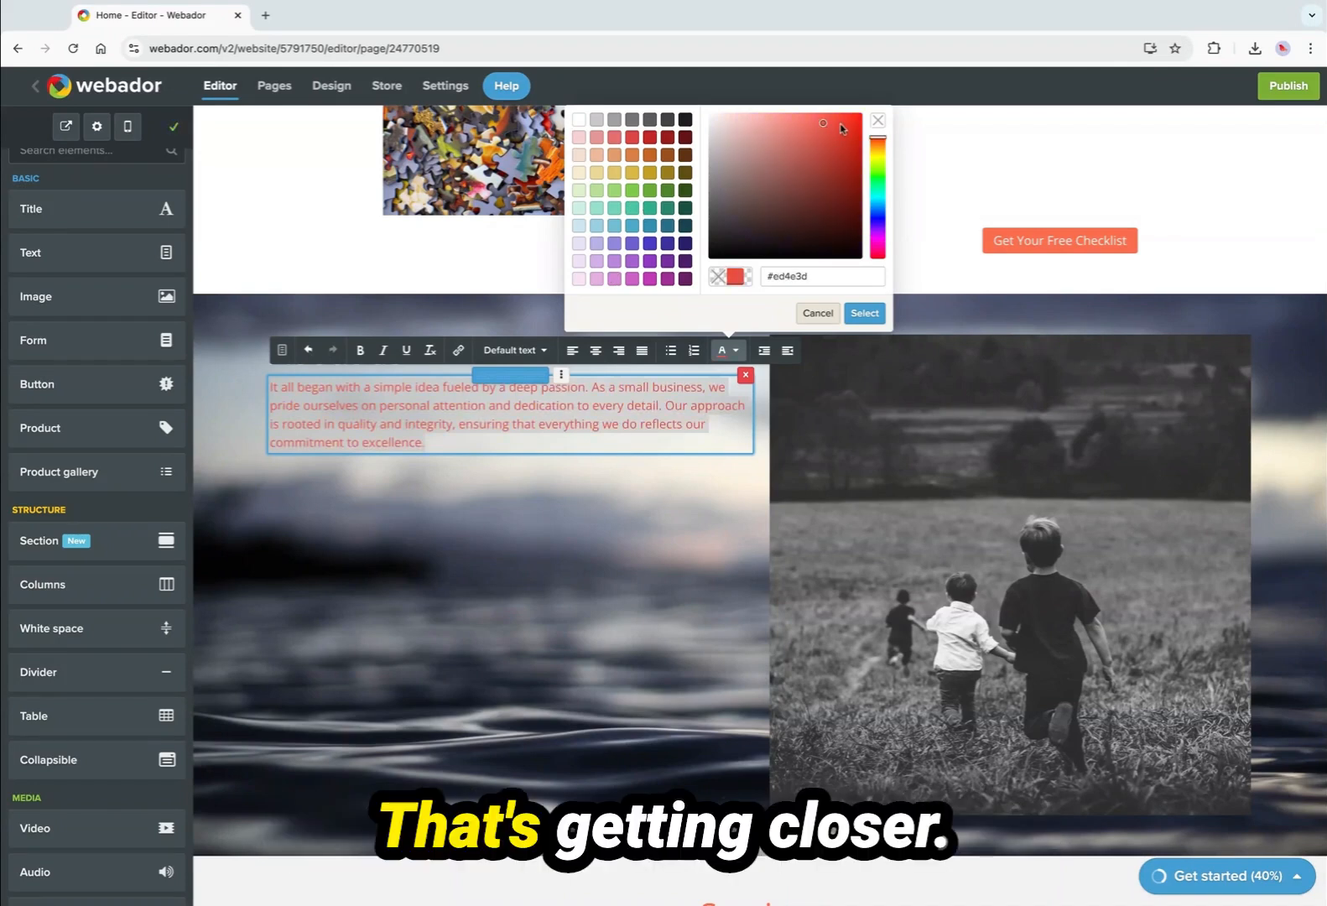
left_click(856, 125)
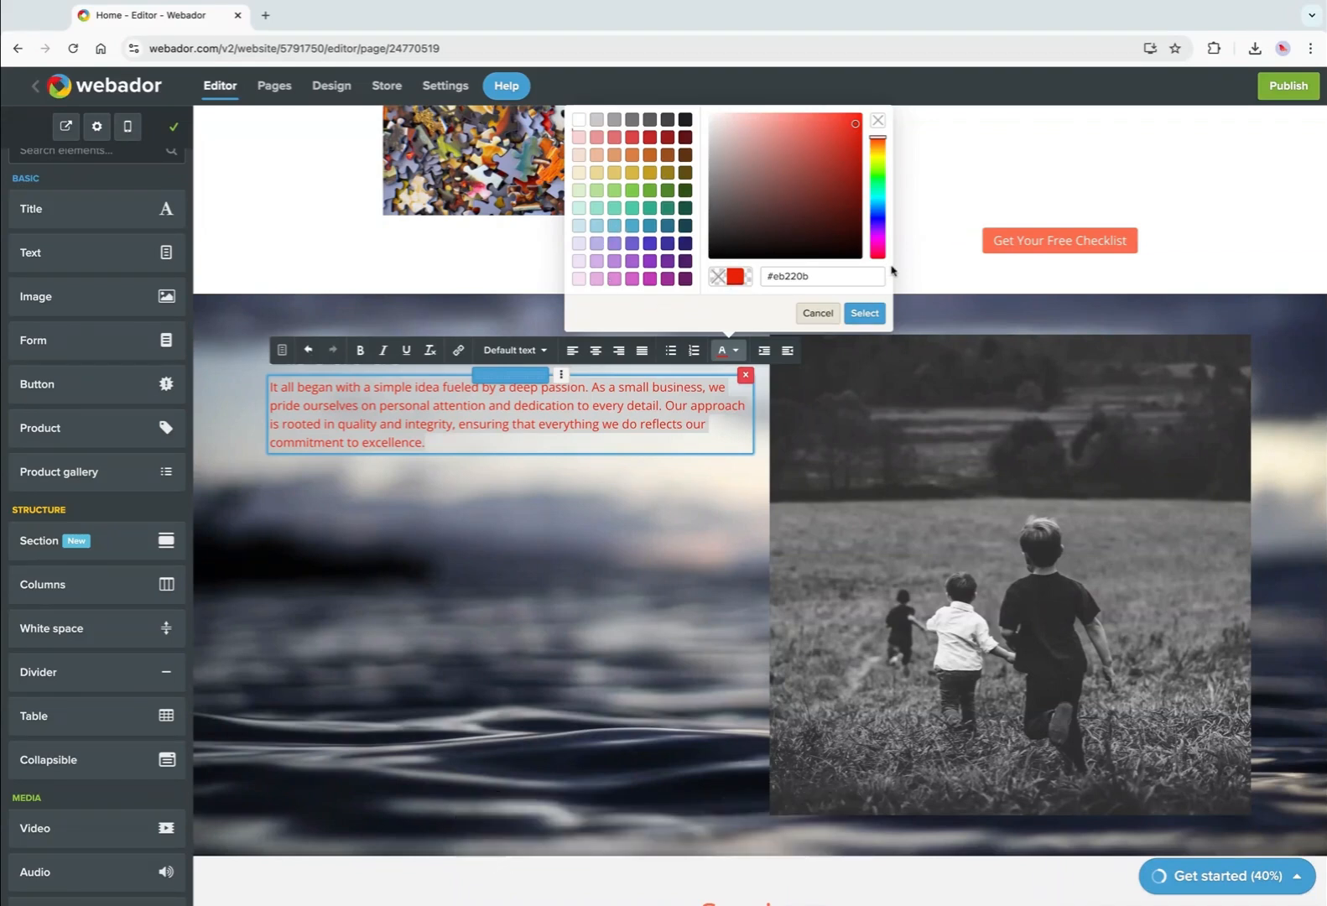
Try blue #2d0beb, orange #eb540b, dark brown #833008 and muted brown #a78270 as the About us paragraph's text colour.
left_click(877, 208)
left_click_drag(875, 211, 876, 222)
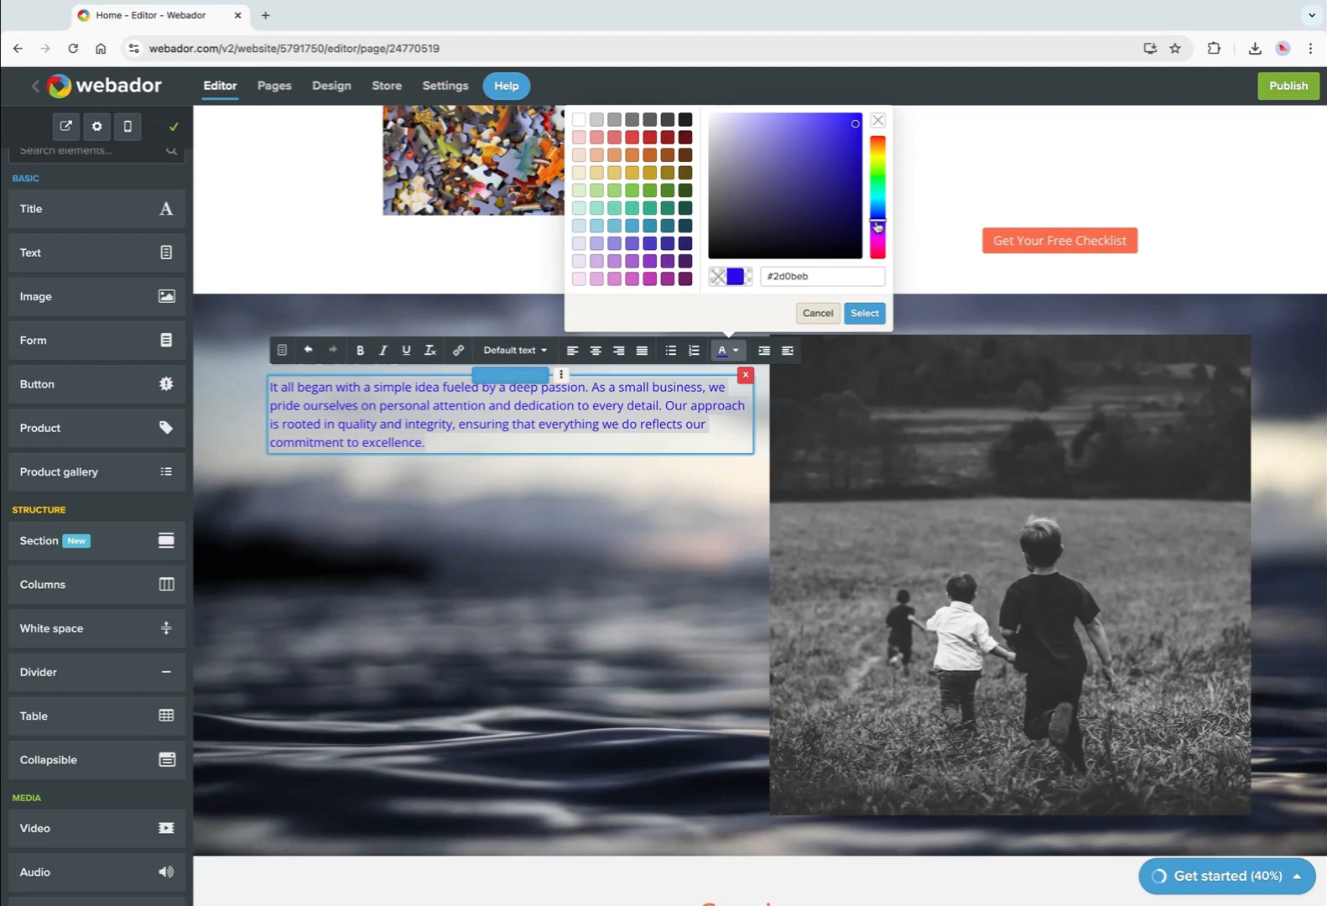
left_click(878, 146)
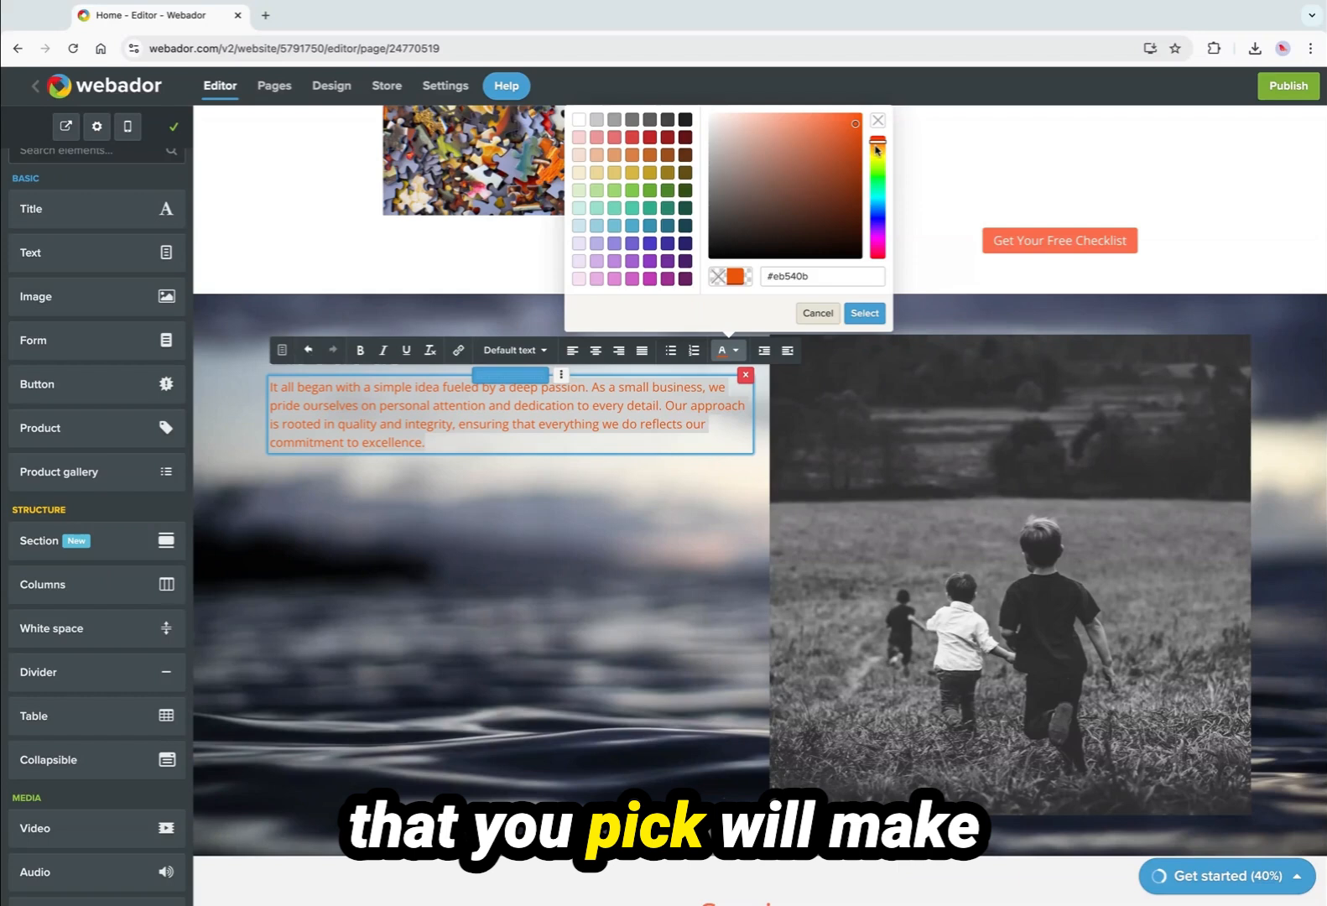
left_click(853, 185)
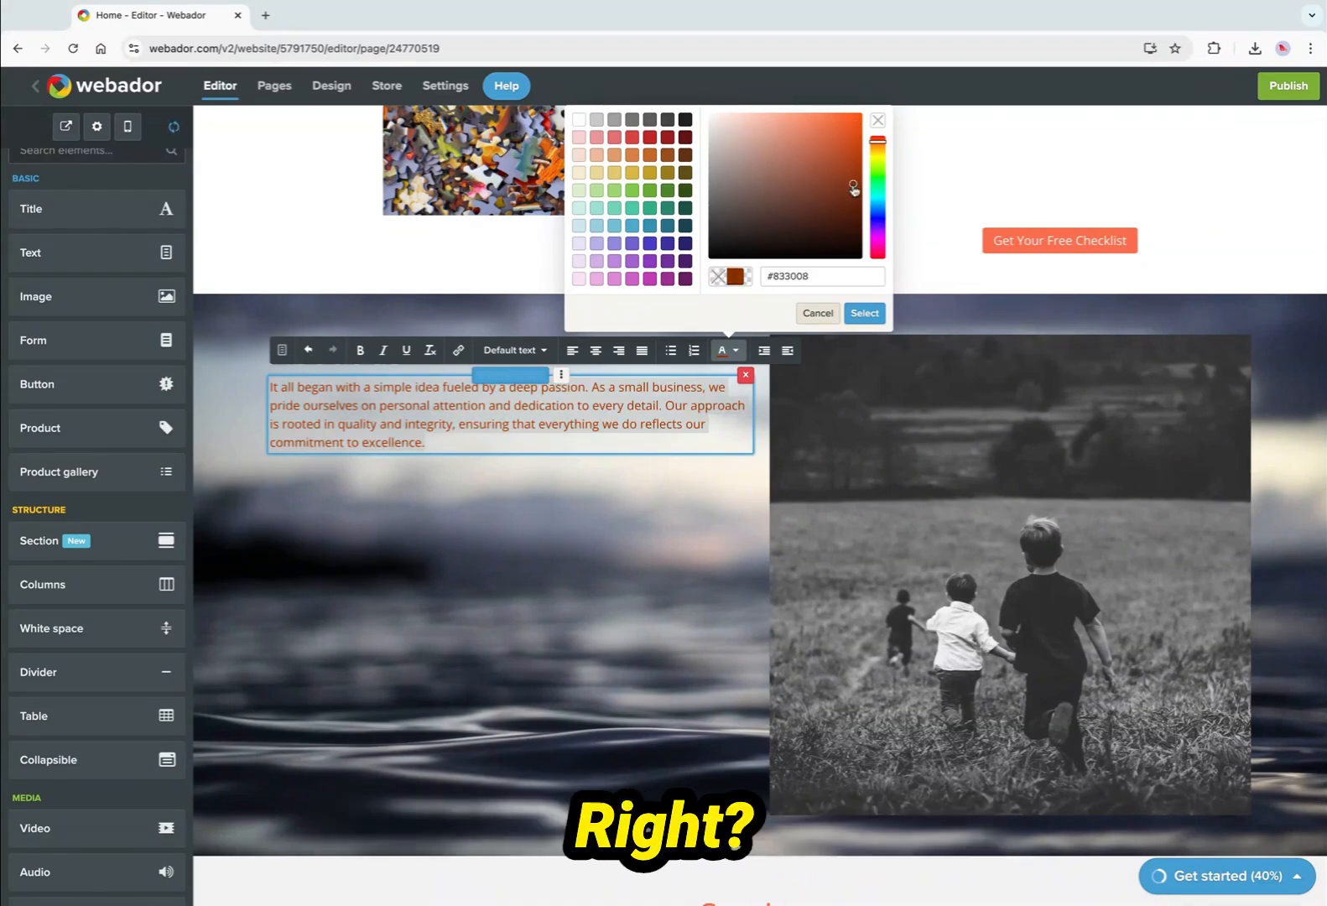
left_click(759, 163)
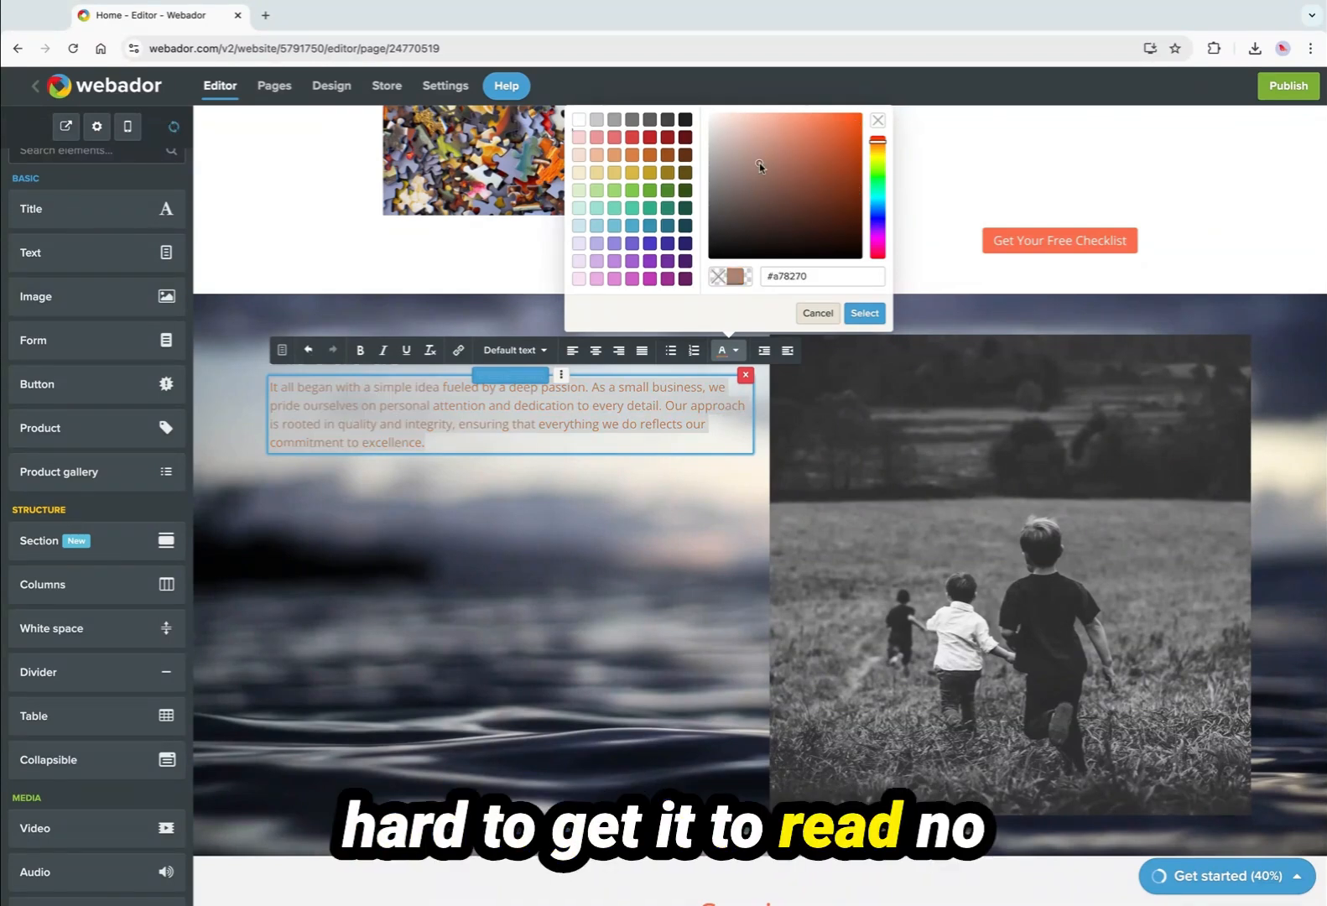
Try dark gold #614f13 on the About us paragraph, and set its text colour to the darkest magenta swatch.
left_click(686, 173)
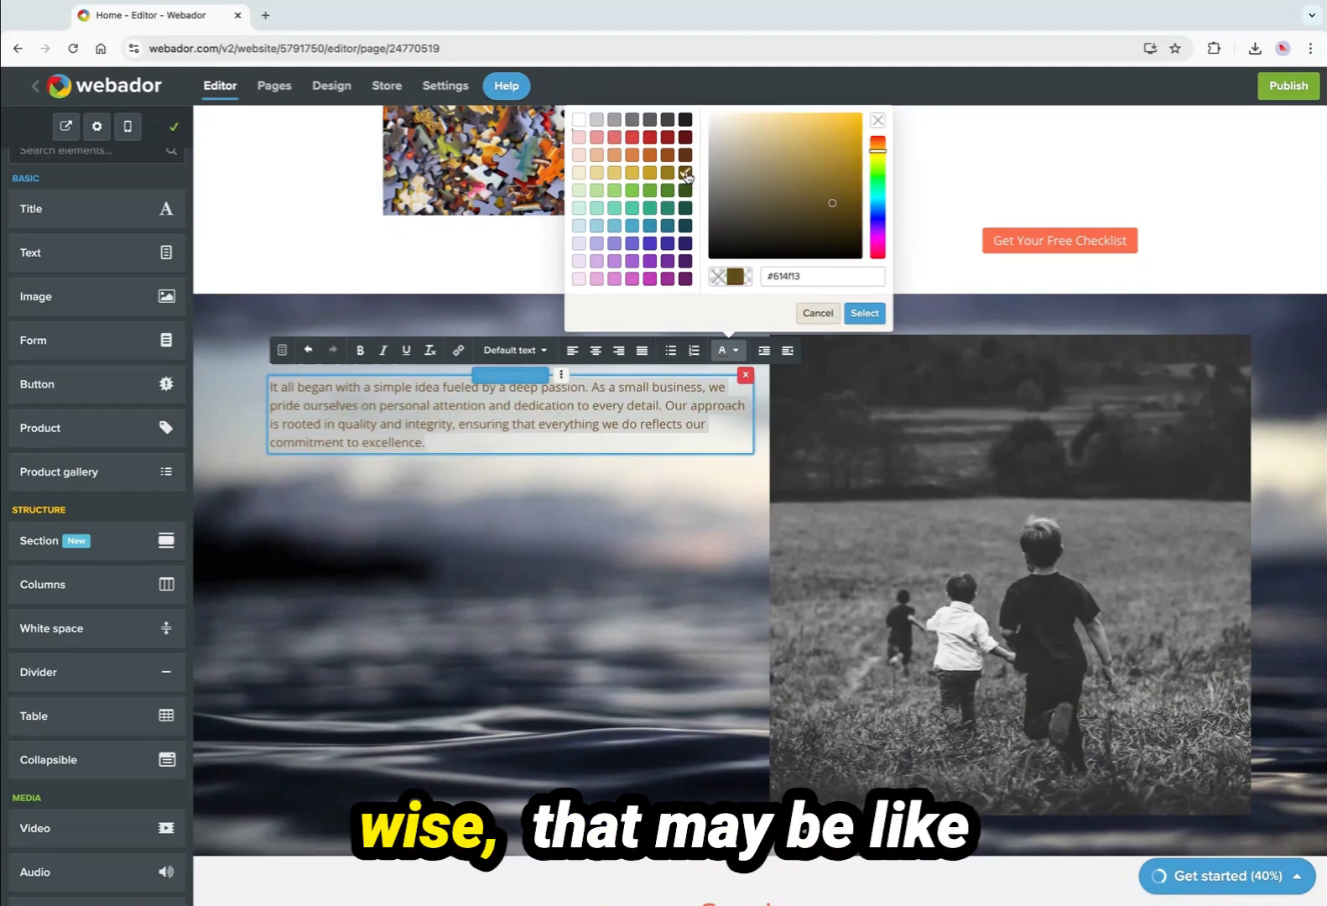
left_click(688, 282)
left_click(625, 527)
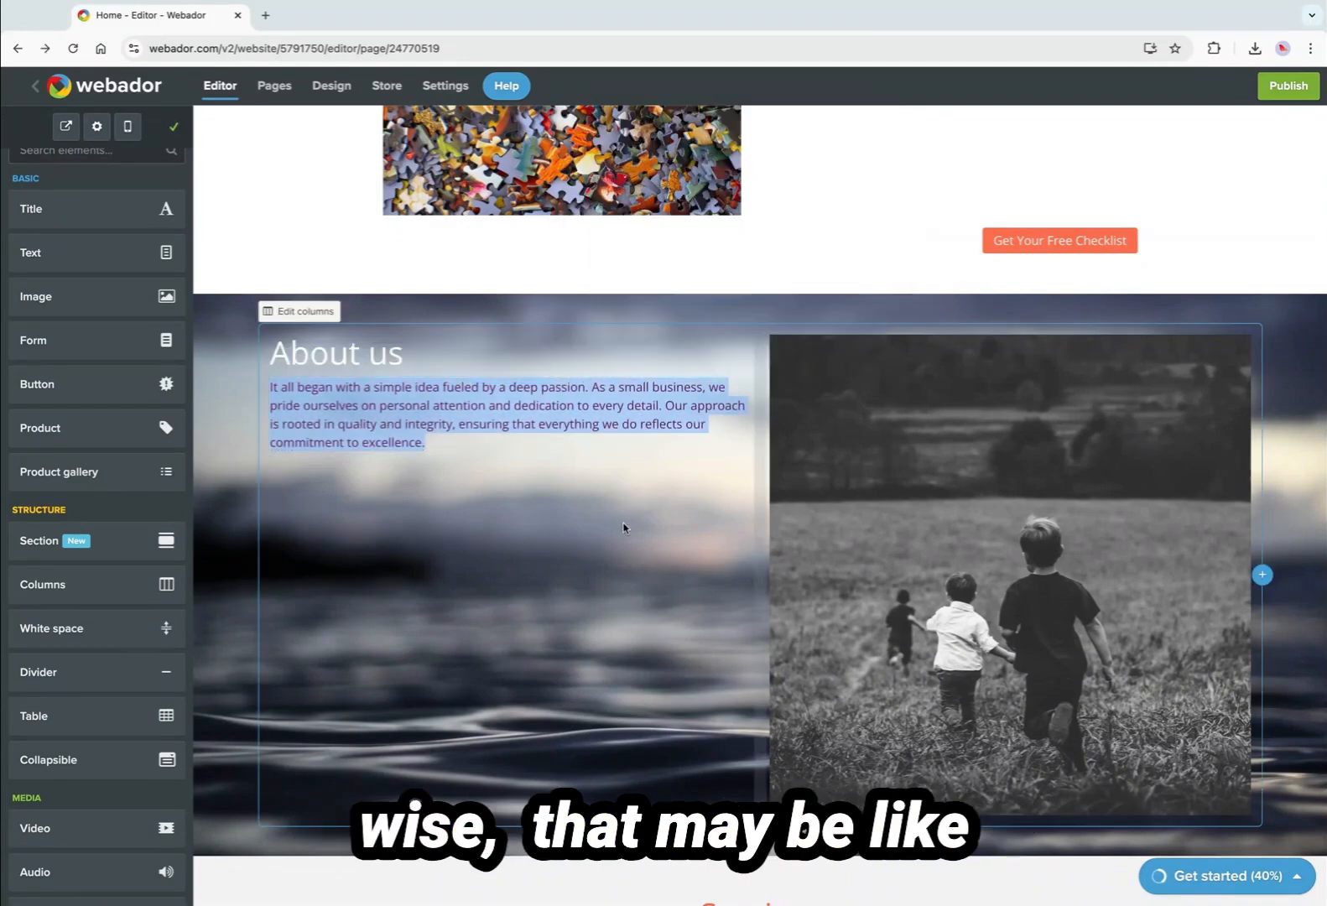
Set the text colour of the About us paragraph to the palette's white.
left_click(222, 377)
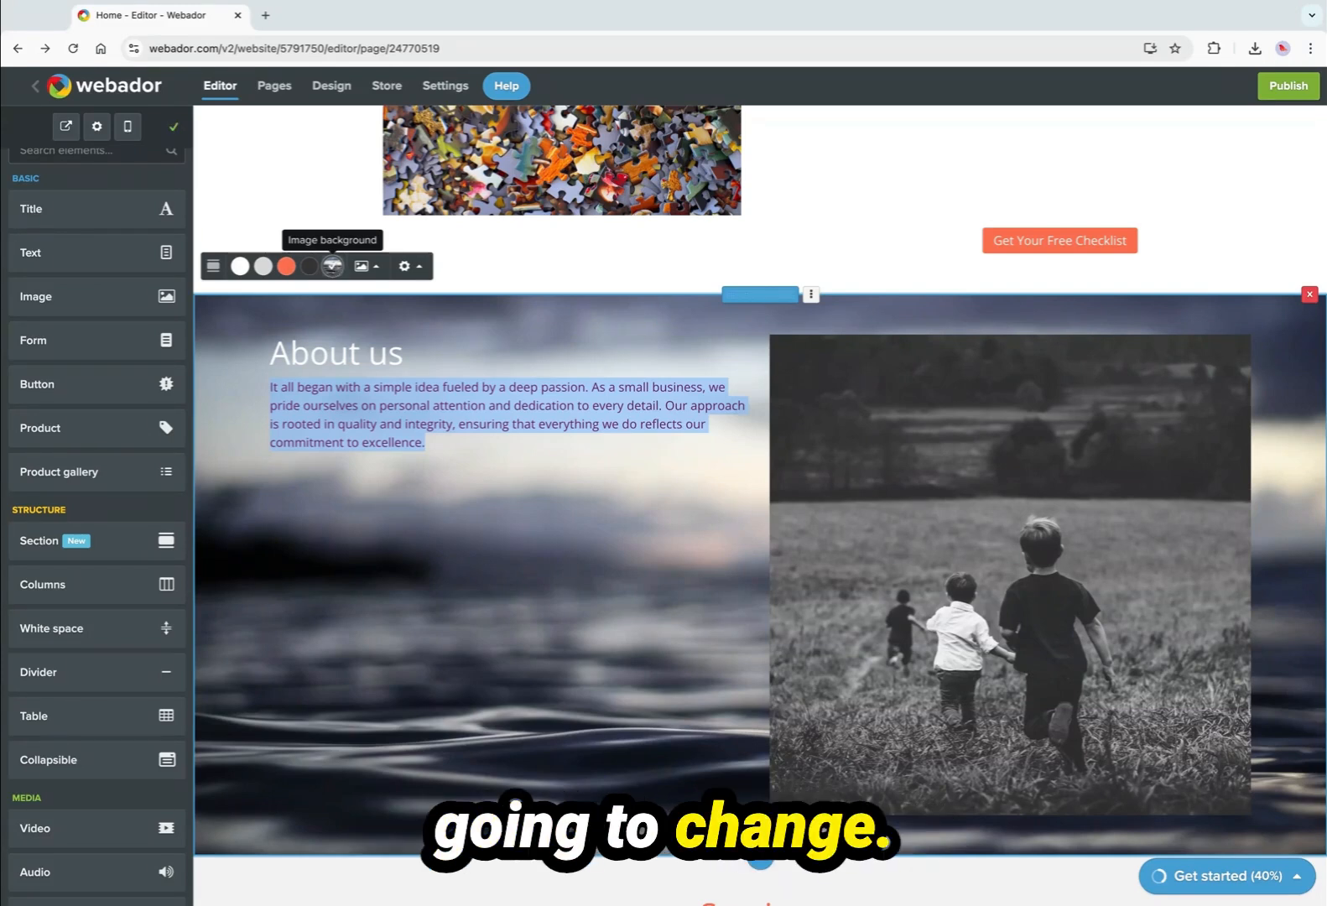
left_click(298, 370)
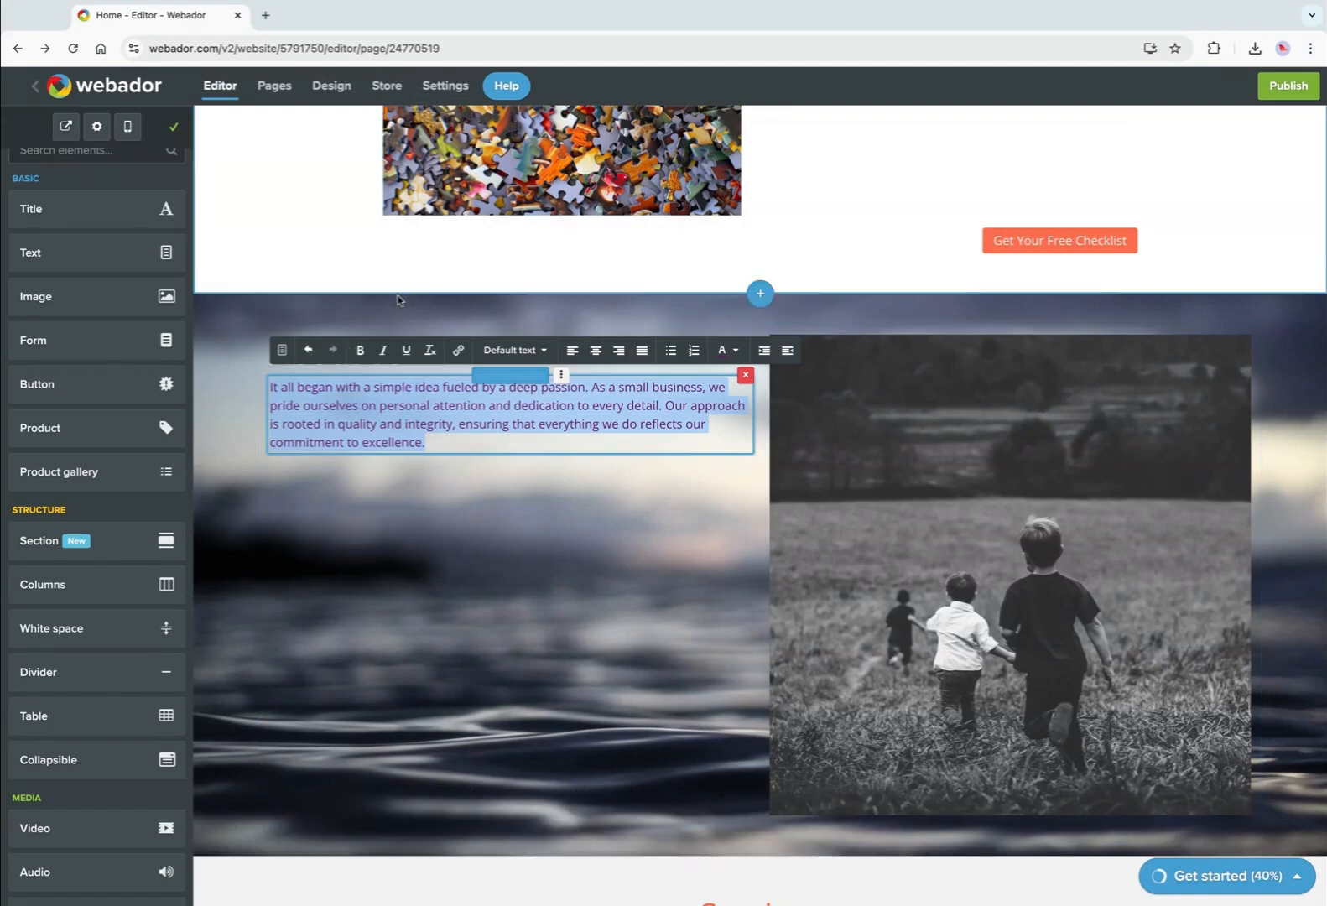
left_click(736, 352)
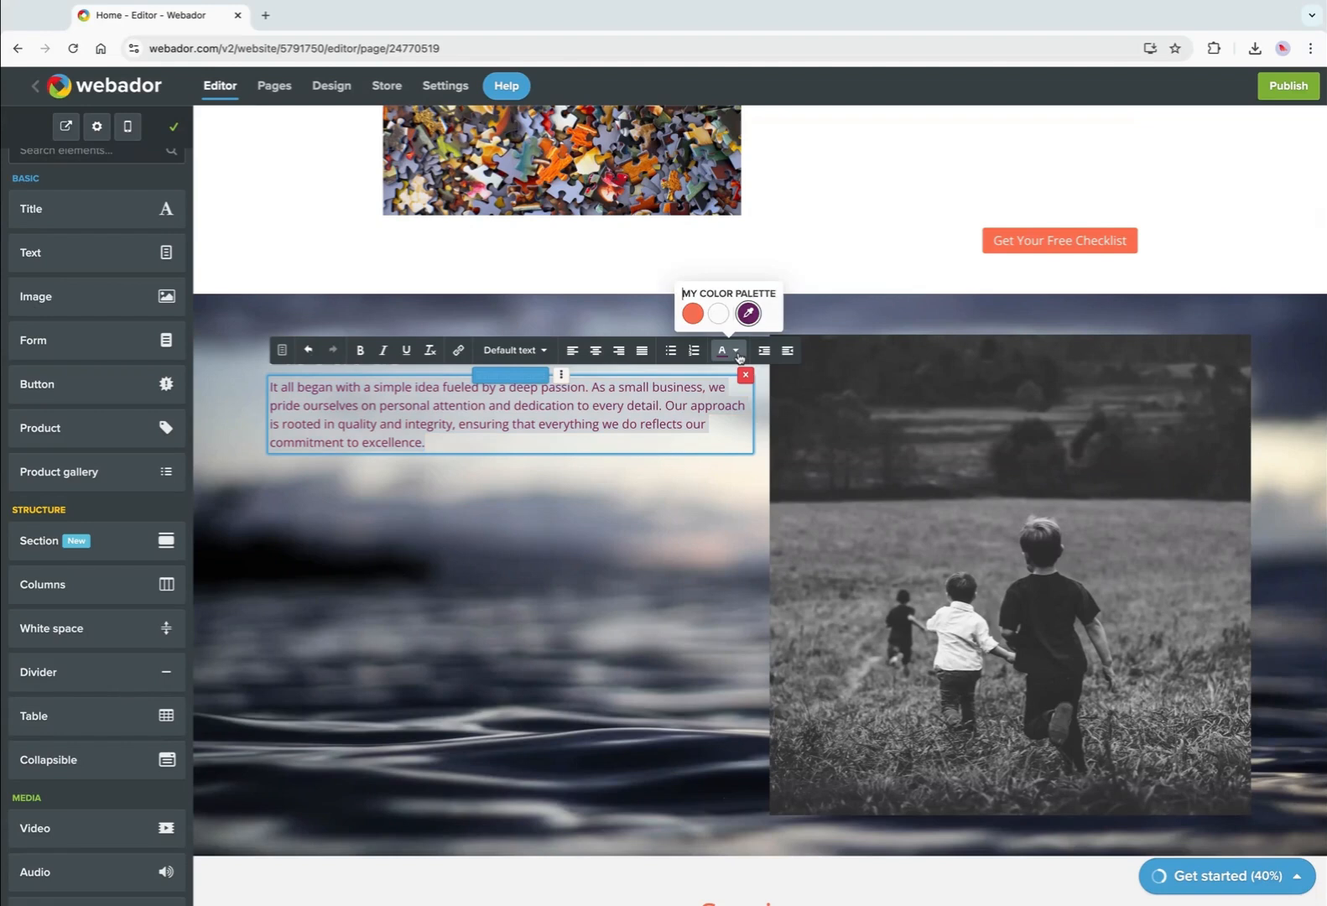
left_click(719, 314)
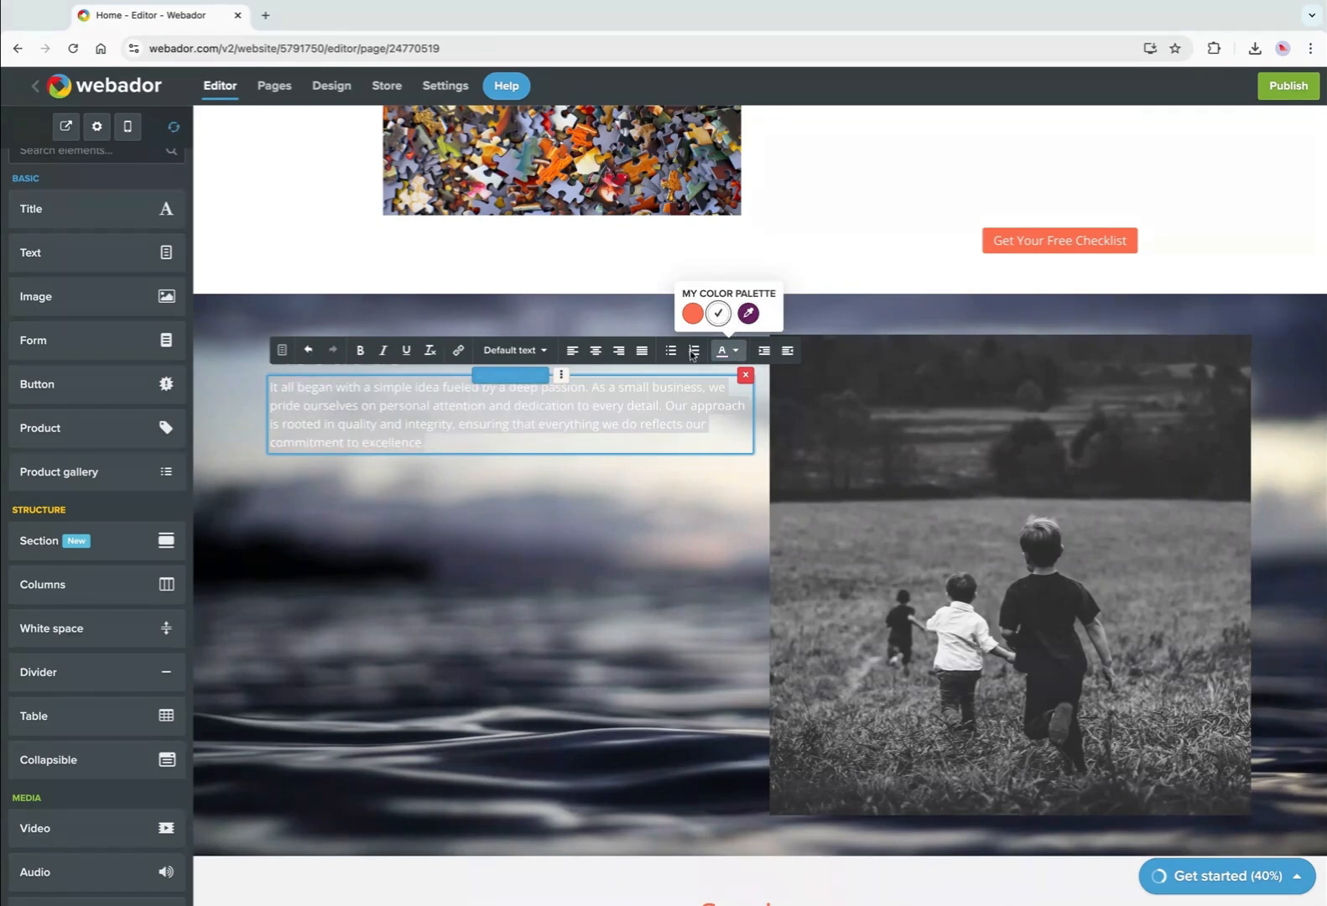
left_click(515, 562)
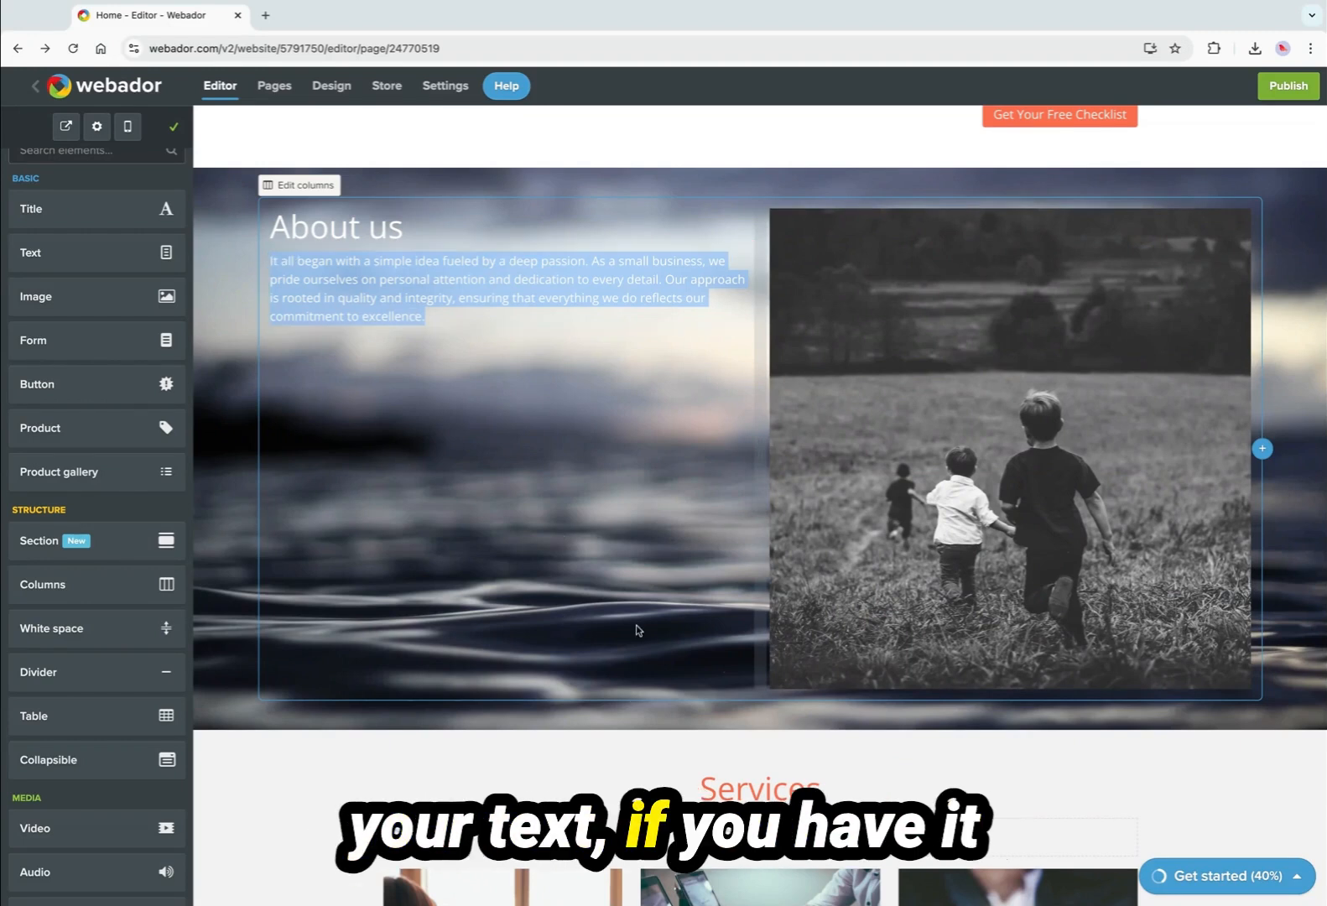
scroll(776, 515, "down", 1)
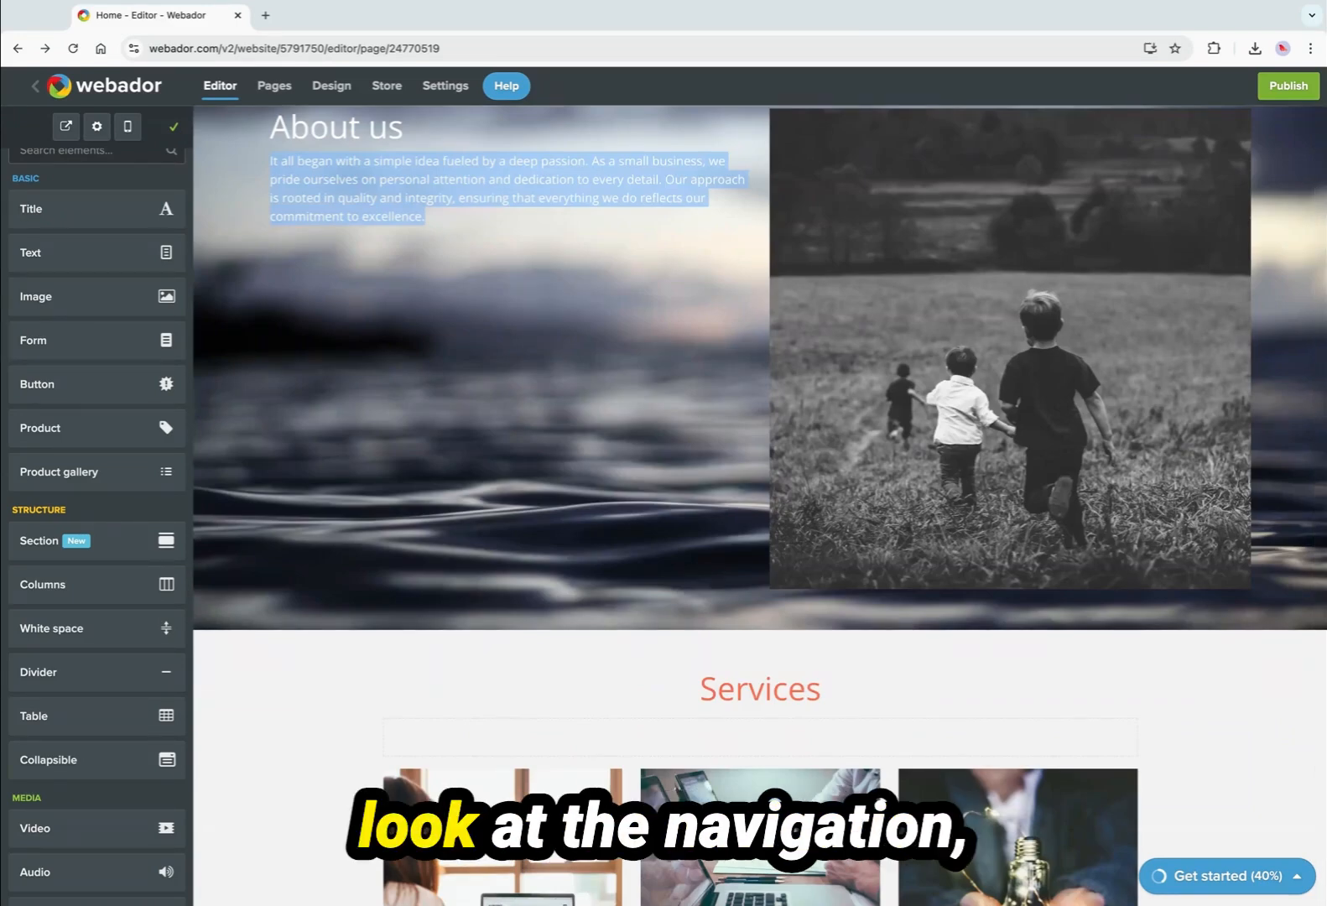
Delete the Contact and FAQ pages from the site's page list.
scroll(487, 354, "up", 15)
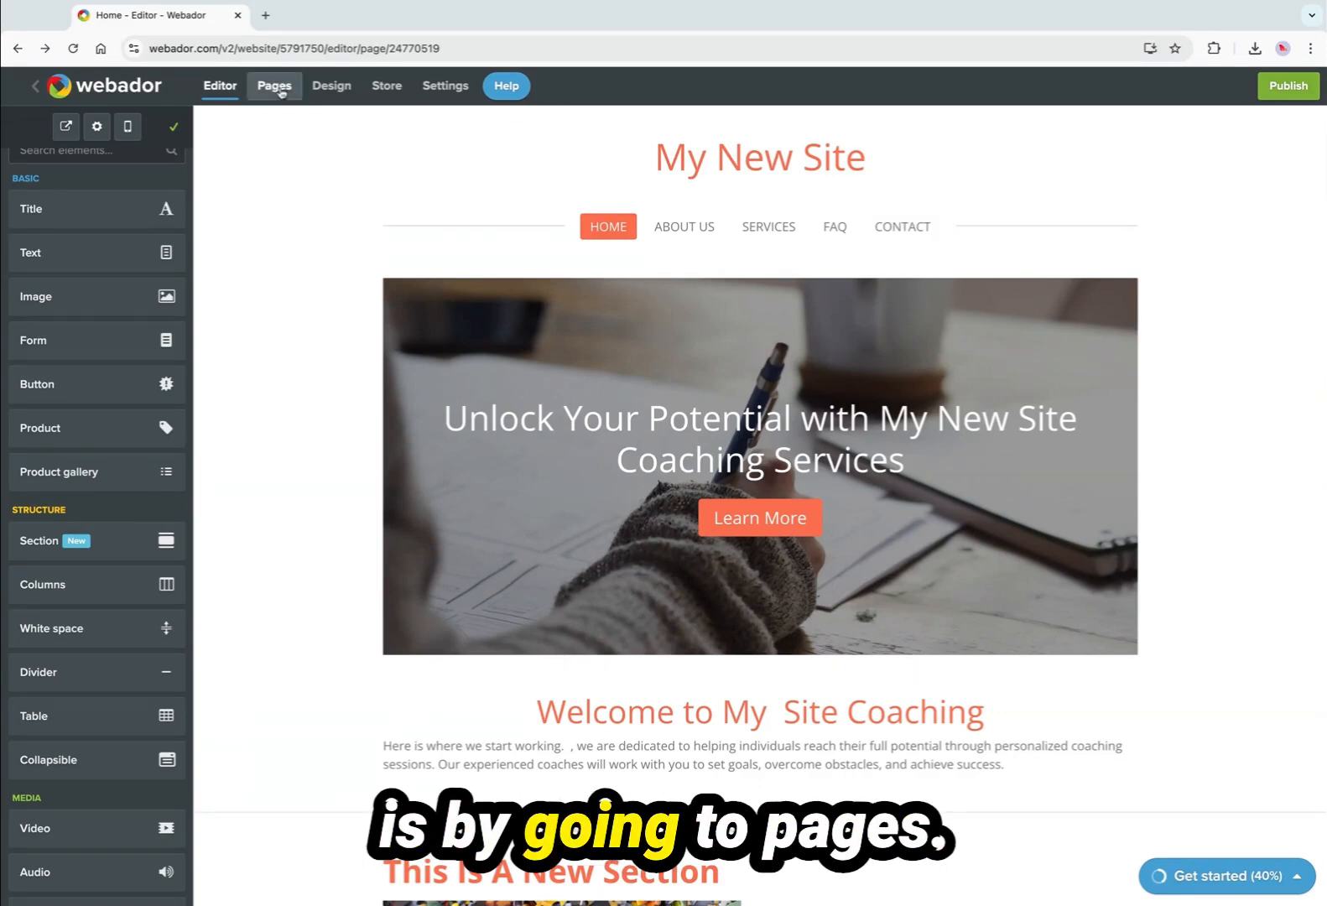
left_click(281, 93)
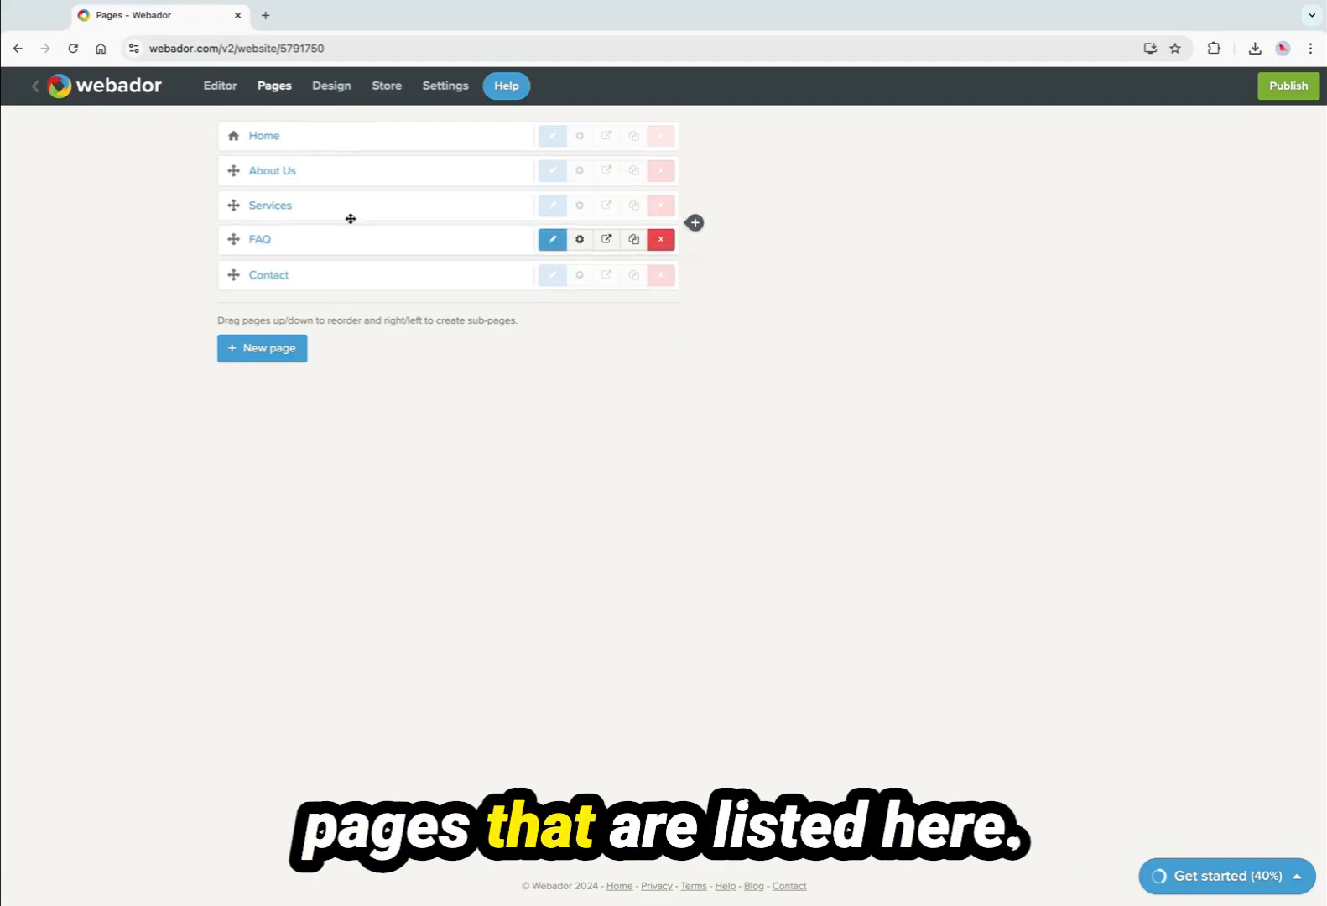
left_click(658, 277)
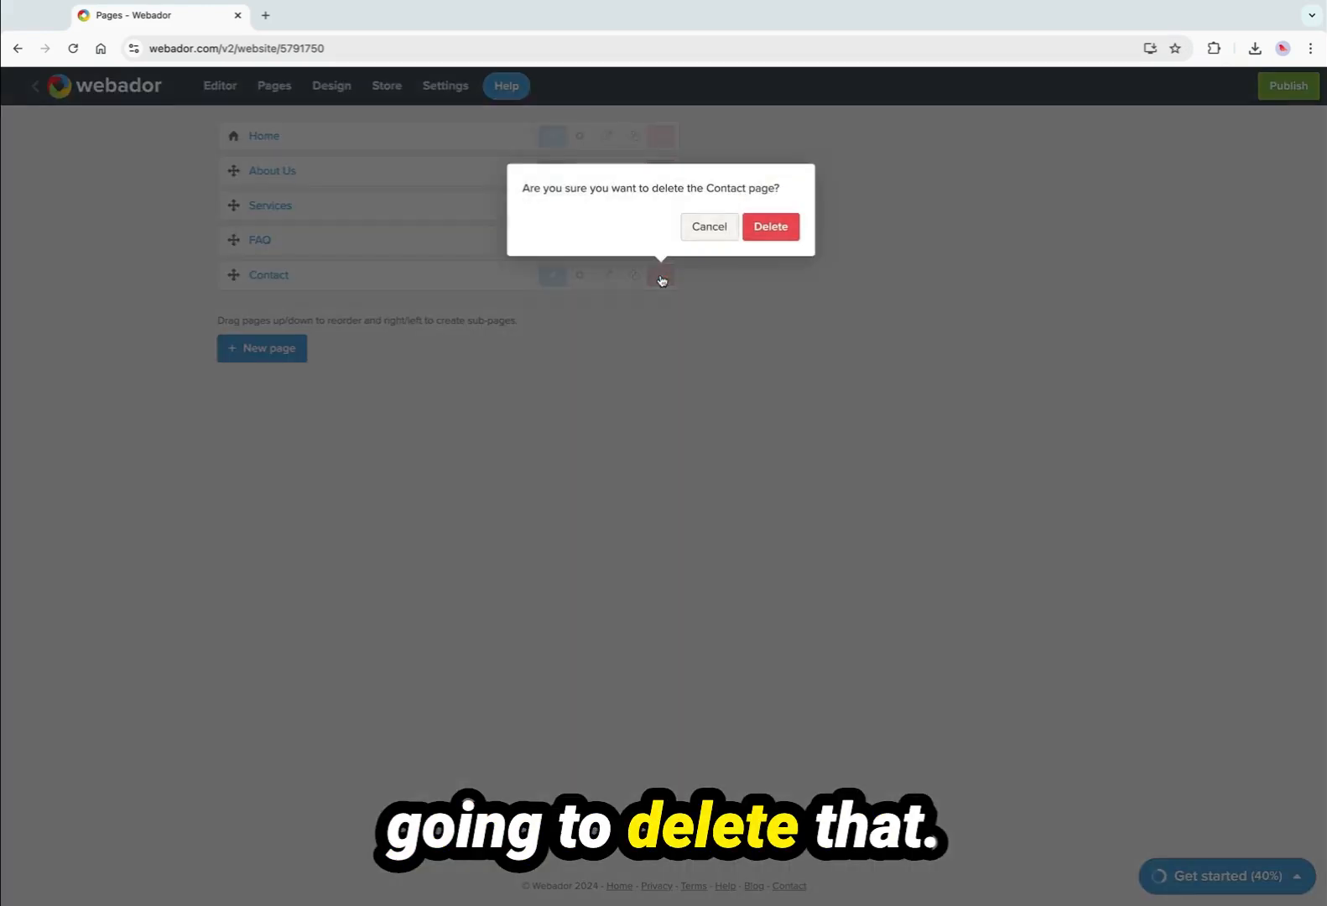
left_click(761, 236)
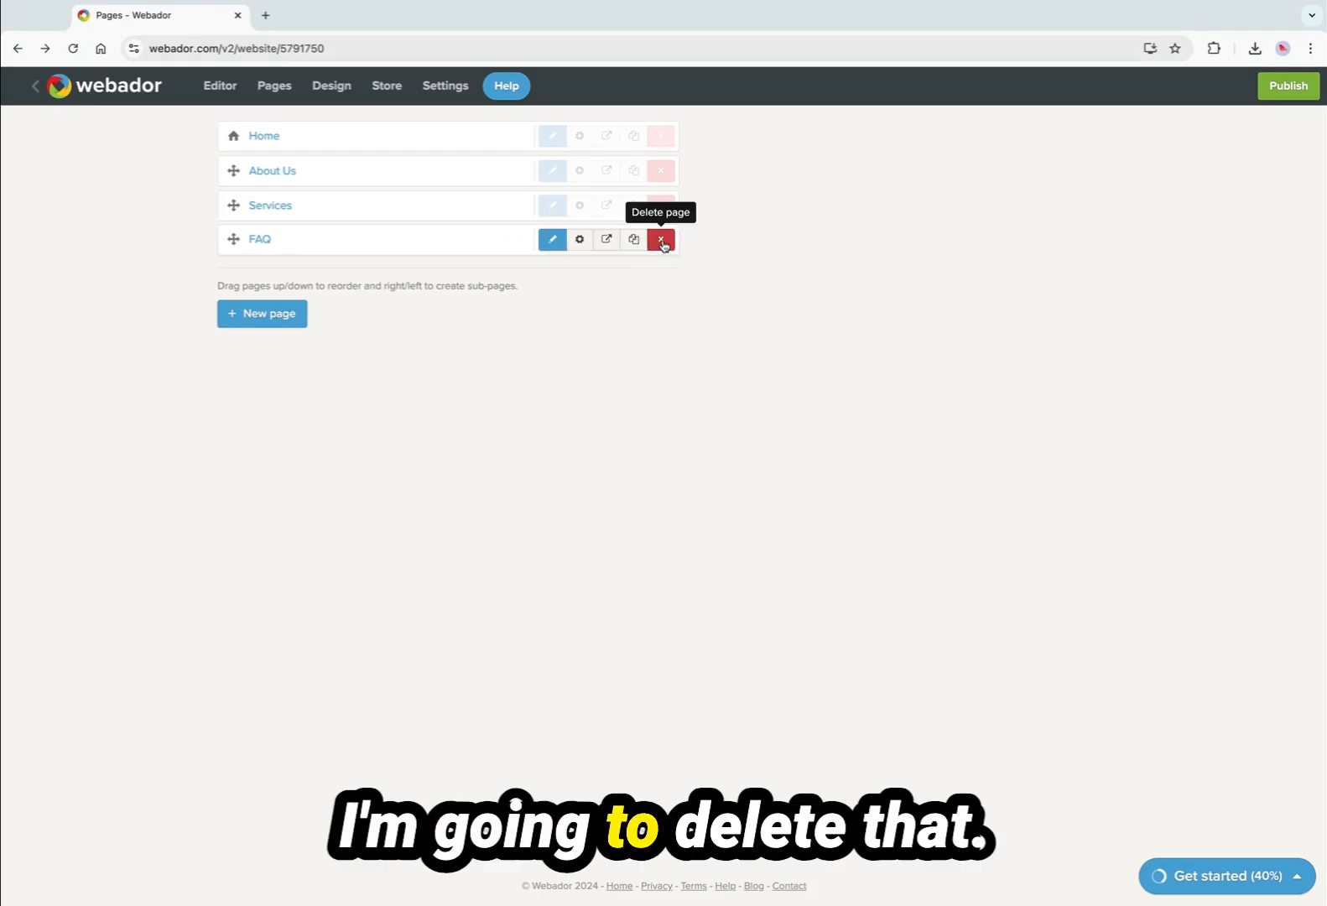
left_click(662, 242)
left_click(766, 202)
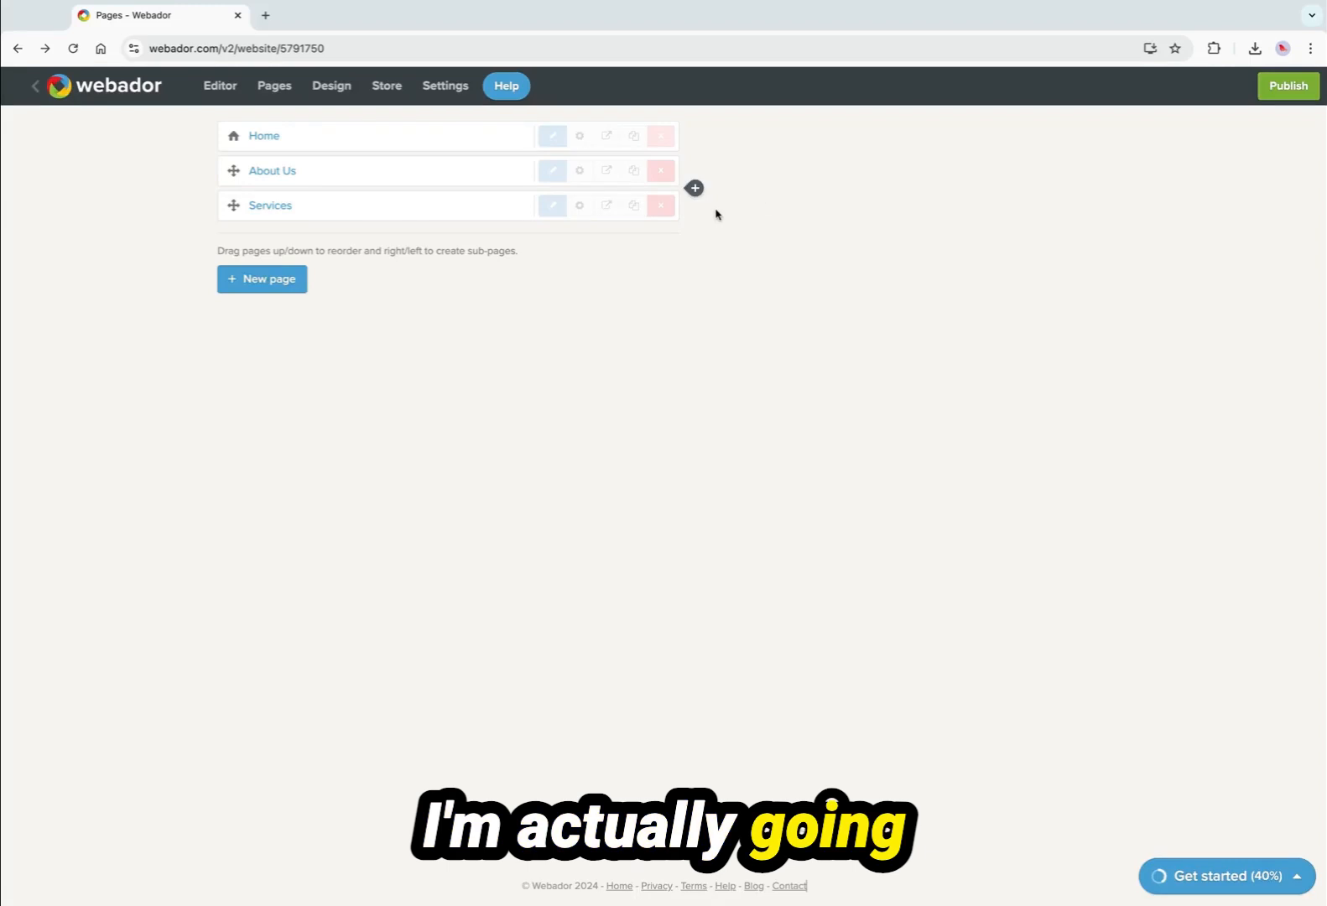
Delete the Services and About Us pages, keeping only Home in the page list.
left_click(663, 205)
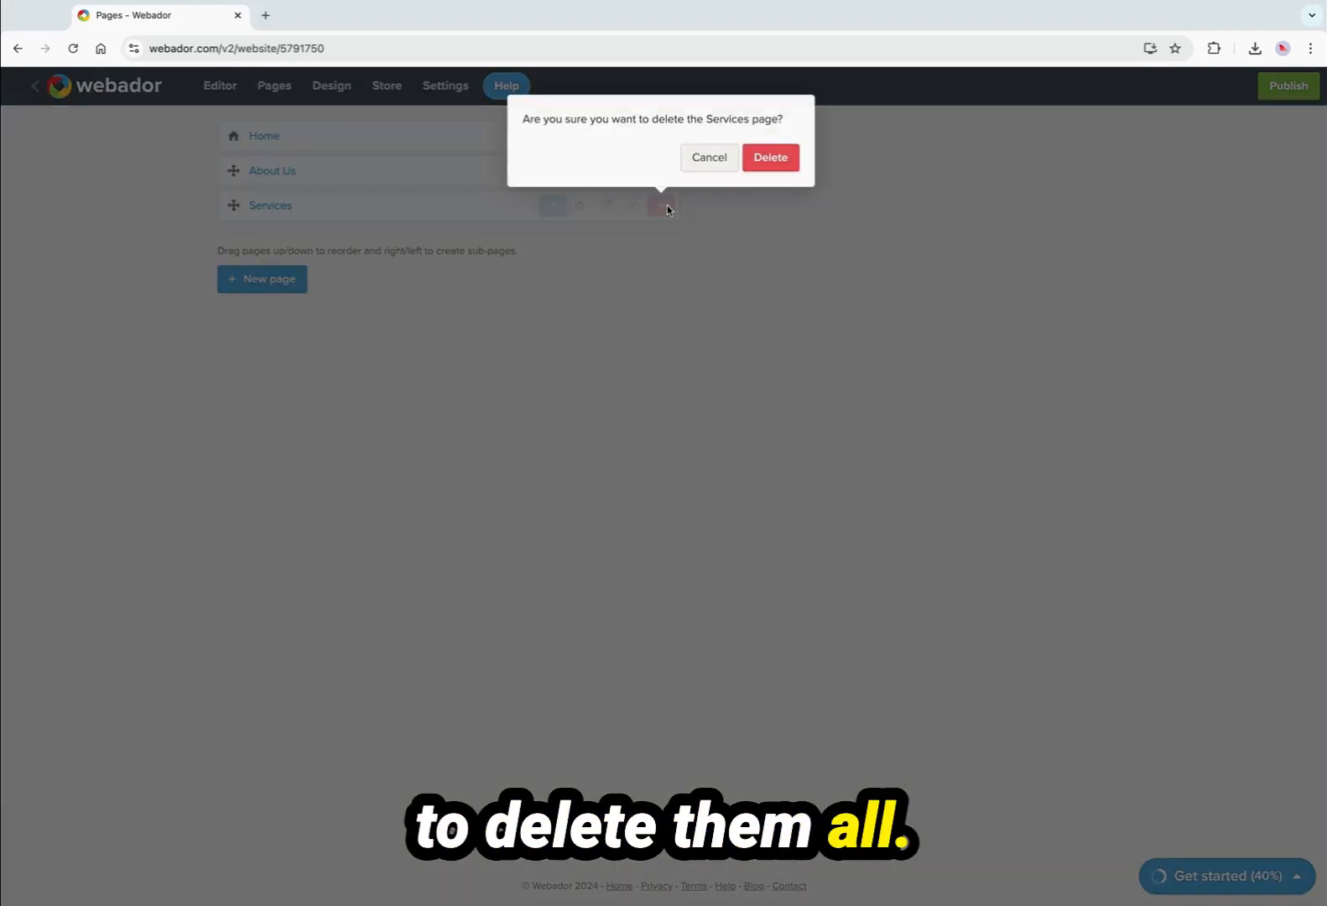
left_click(771, 160)
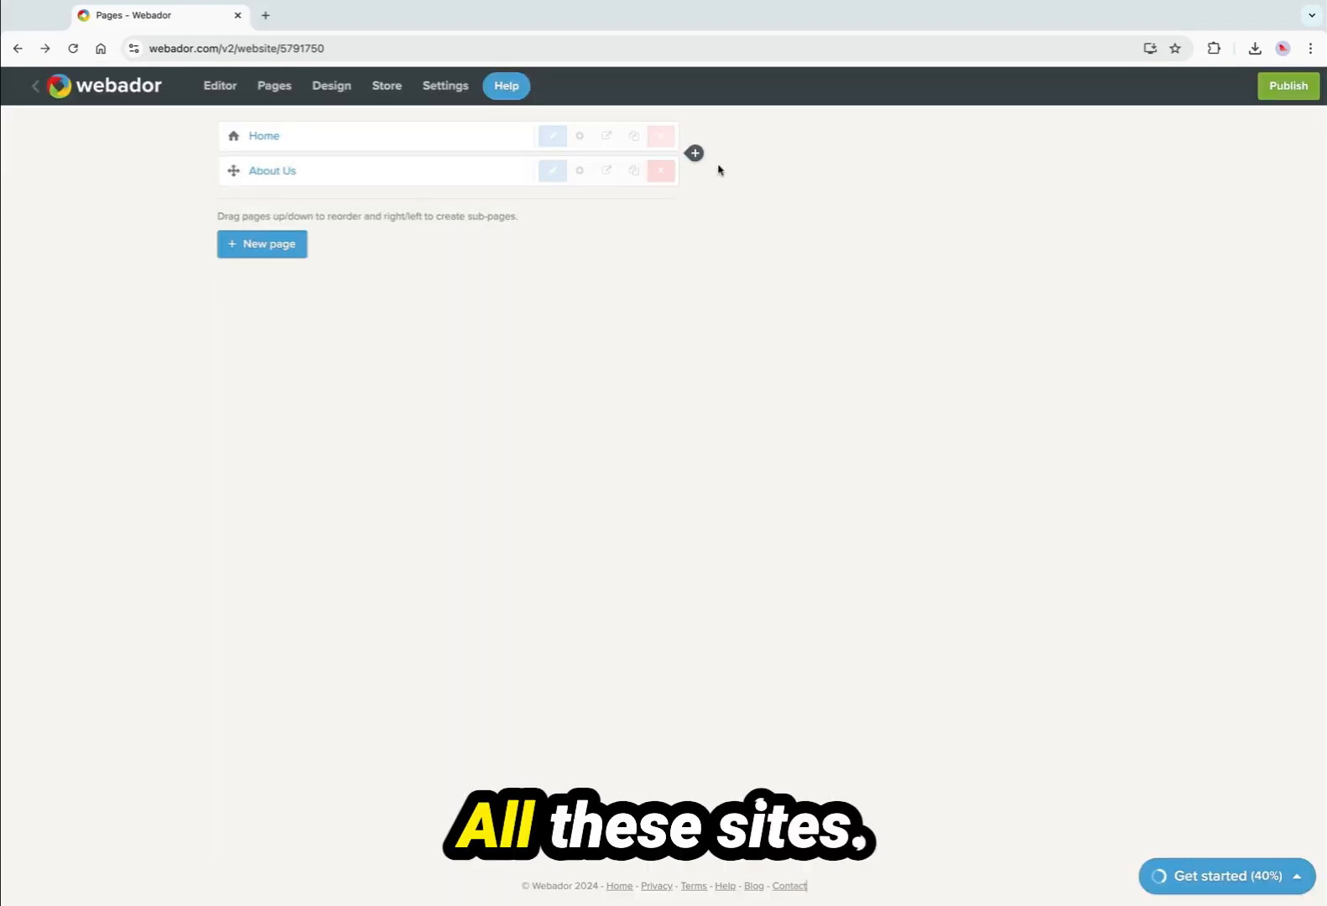
left_click(662, 172)
left_click(945, 188)
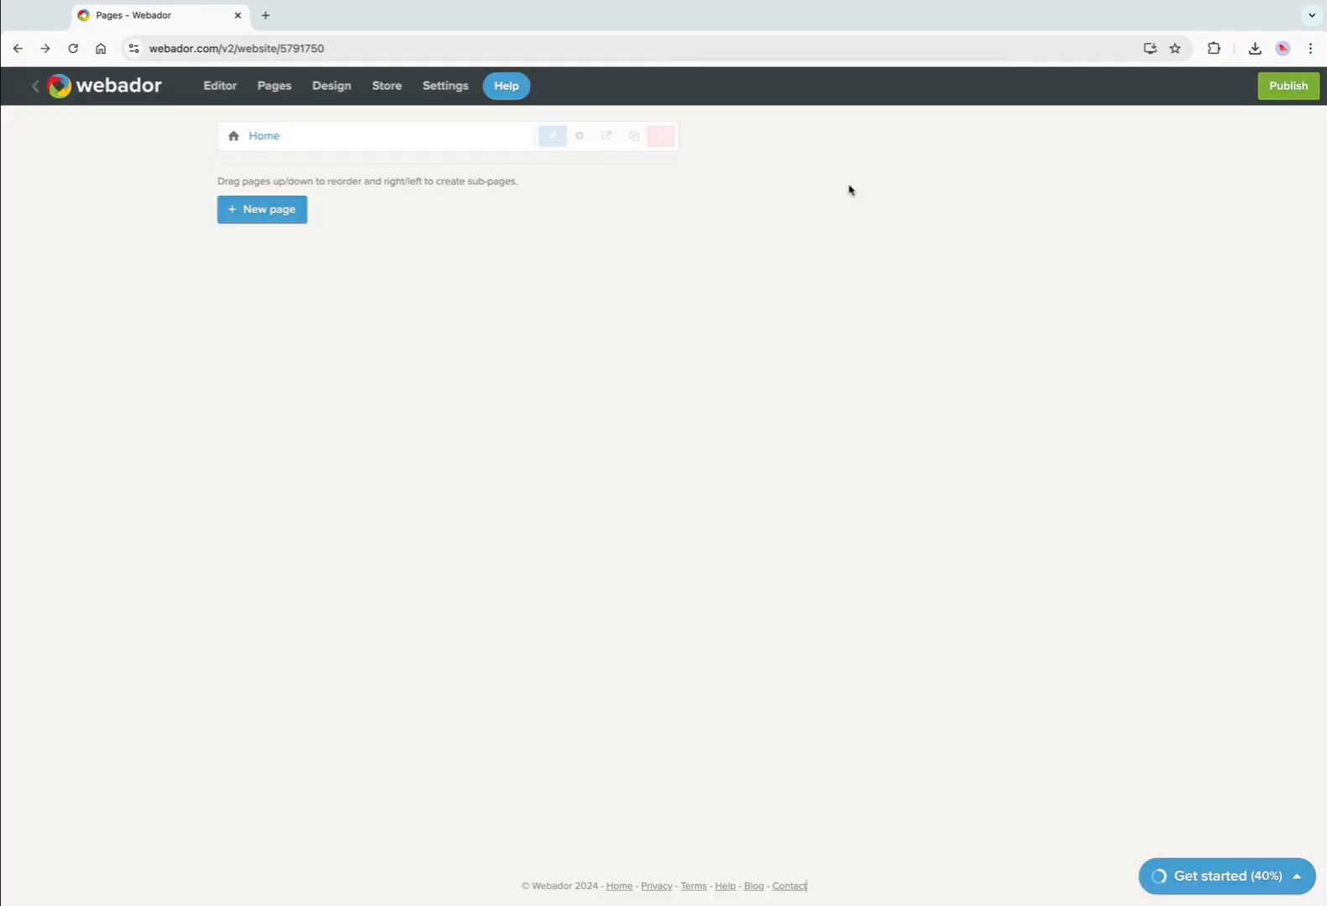
Open the Home page for editing and check its navigation bar and sections.
left_click(288, 143)
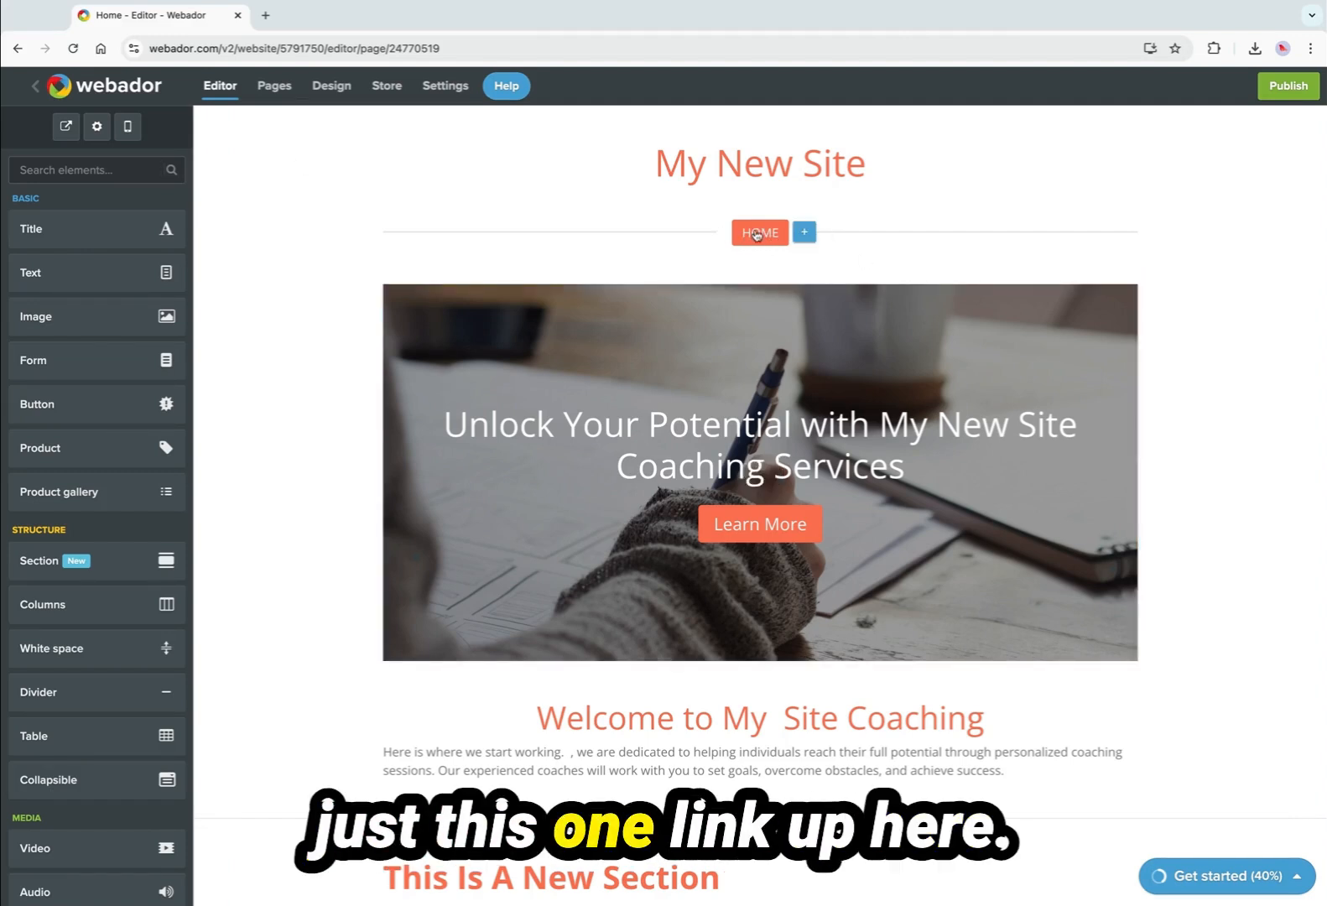
scroll(557, 388, "down", 6)
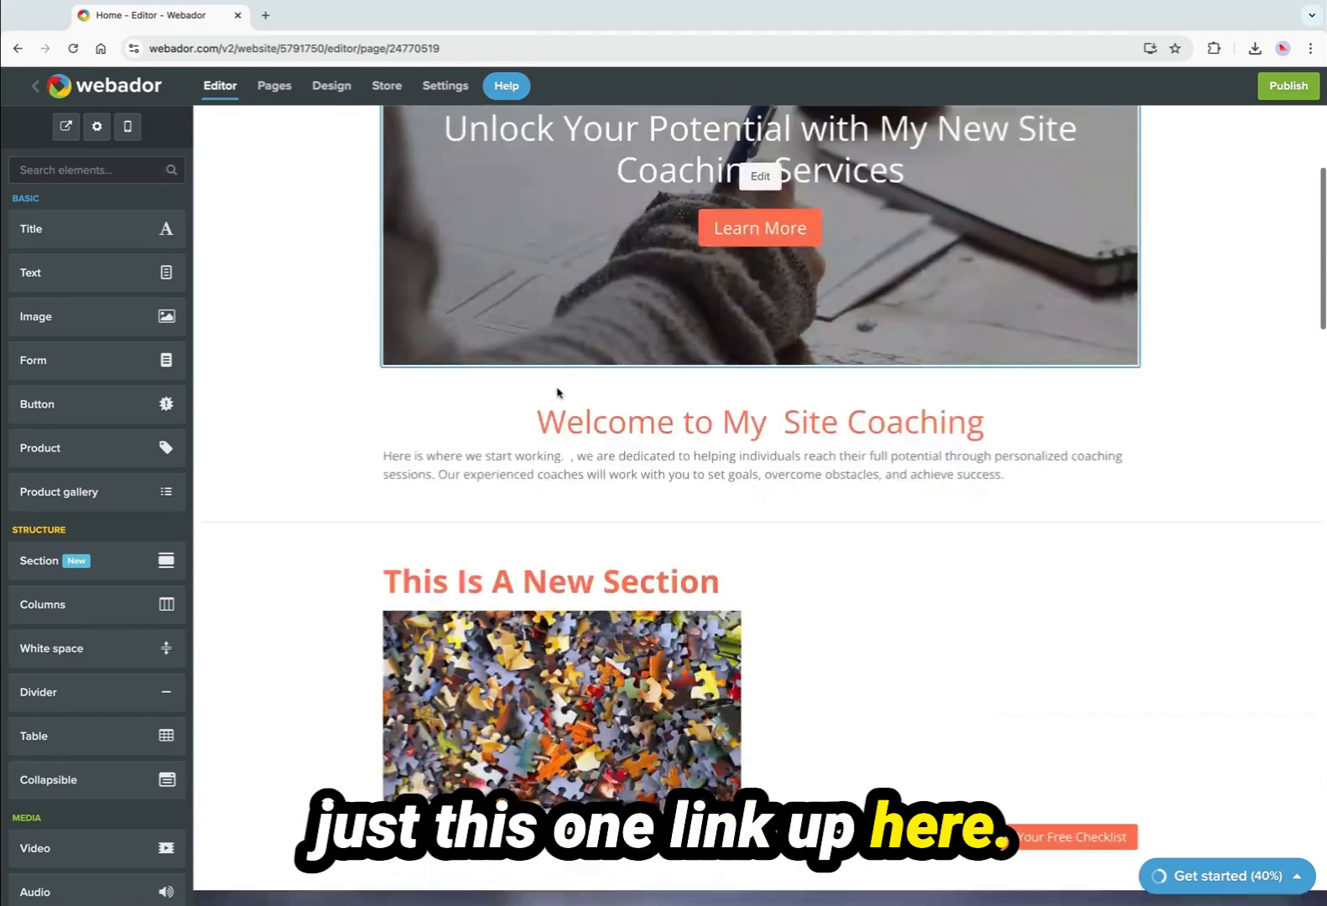
scroll(557, 390, "down", 13)
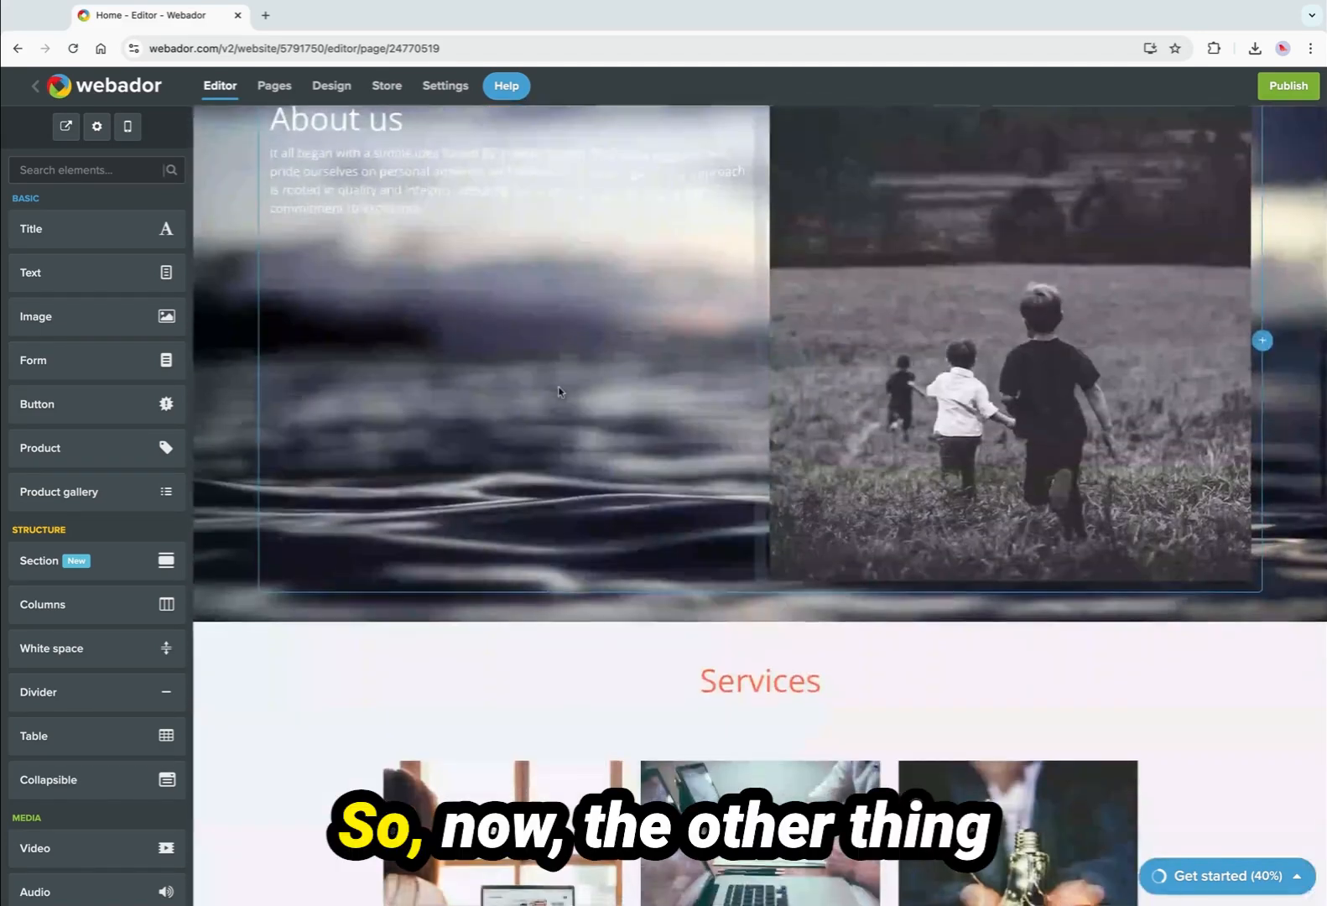
scroll(559, 389, "up", 19)
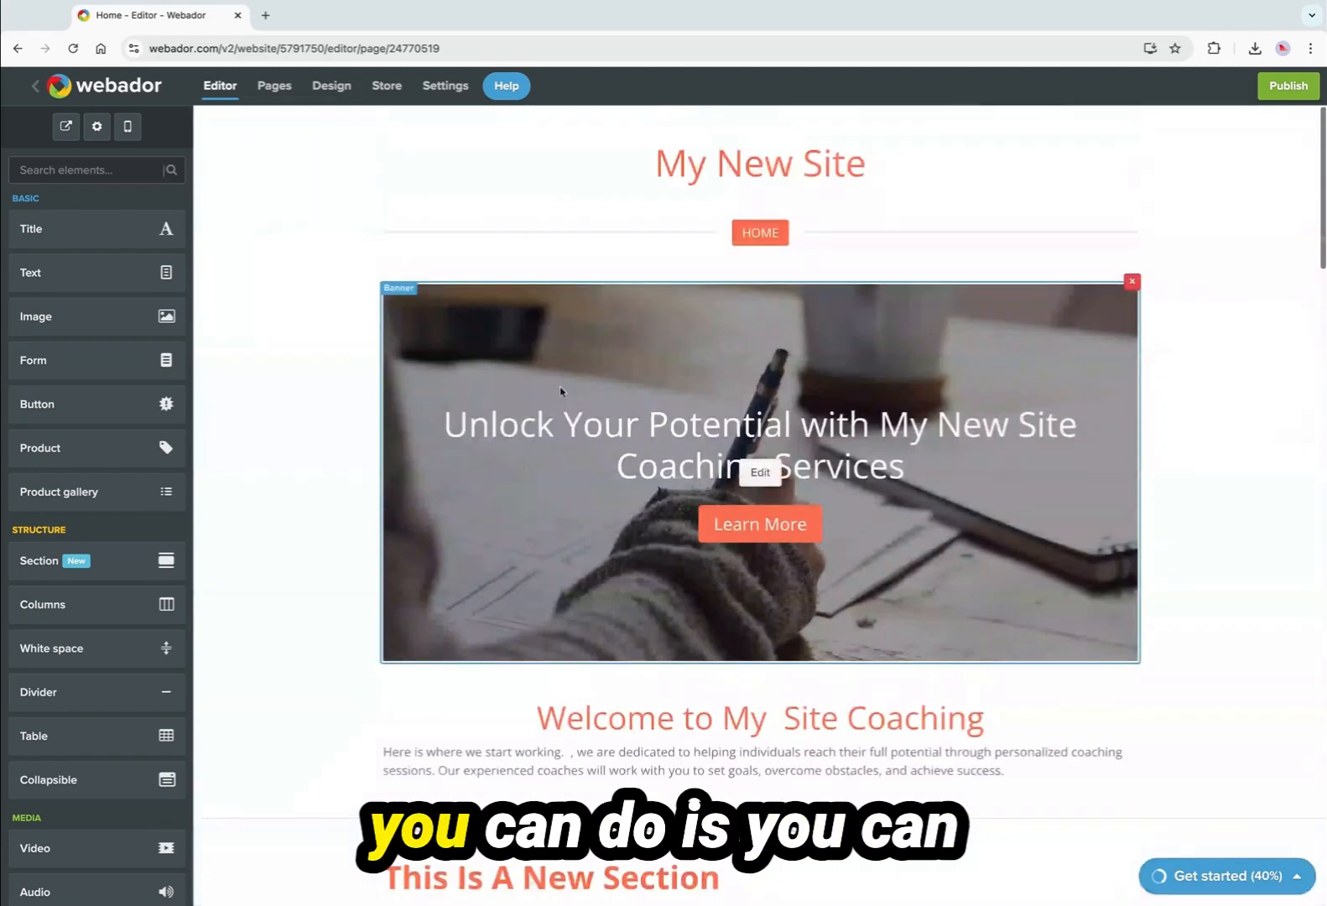
scroll(732, 321, "down", 1)
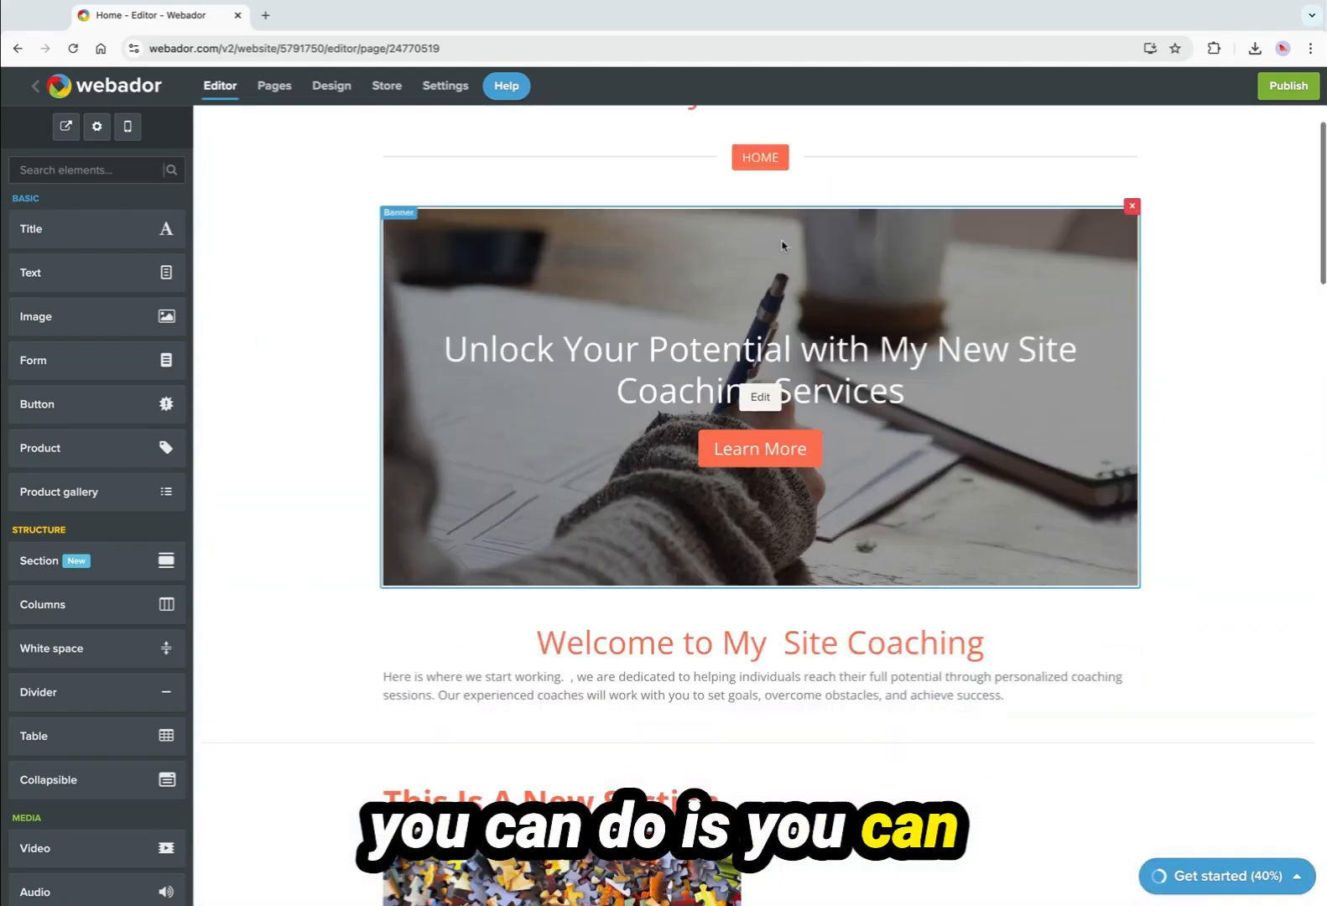
scroll(693, 289, "up", 1)
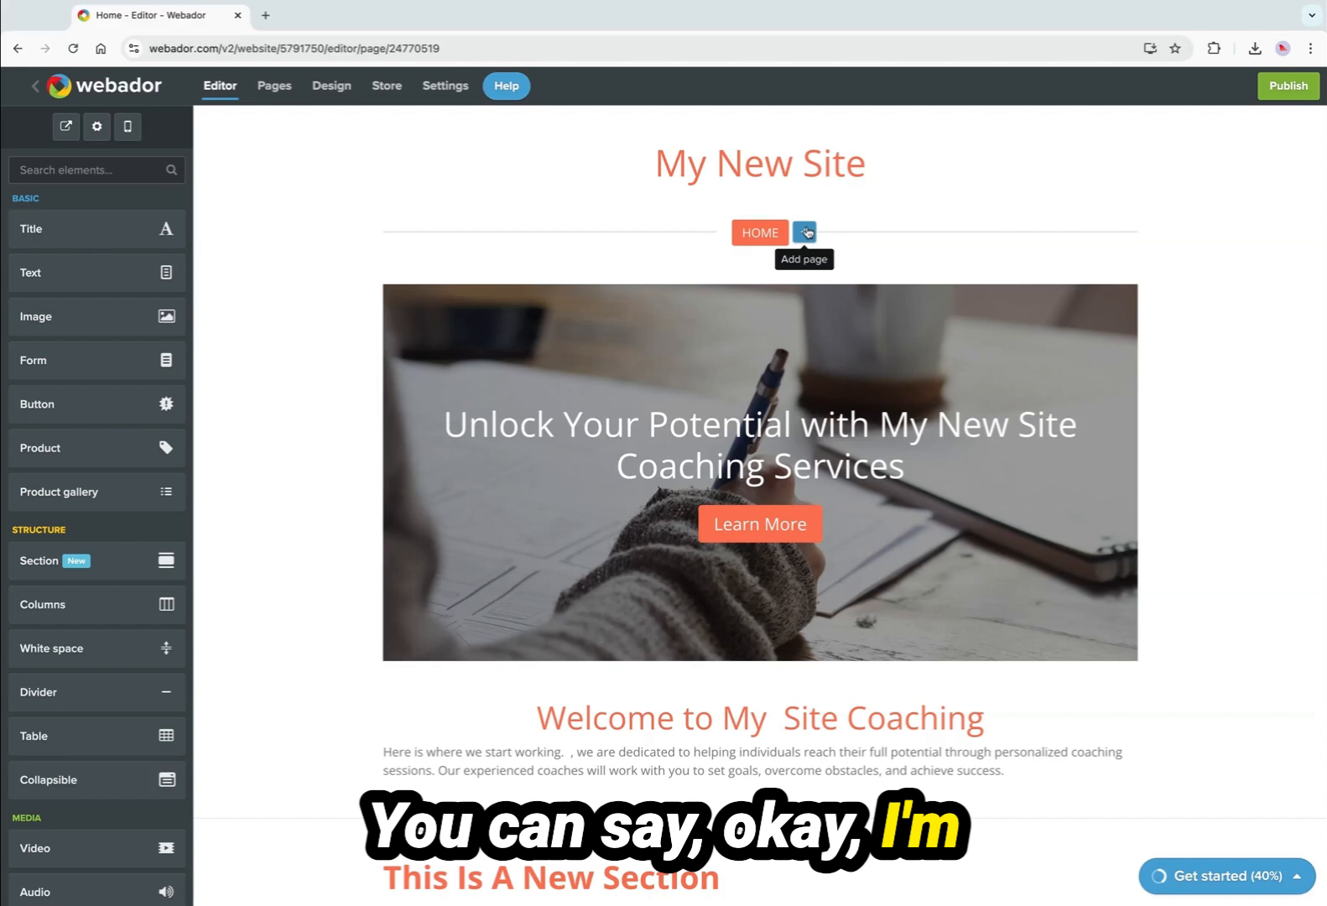
left_click(804, 232)
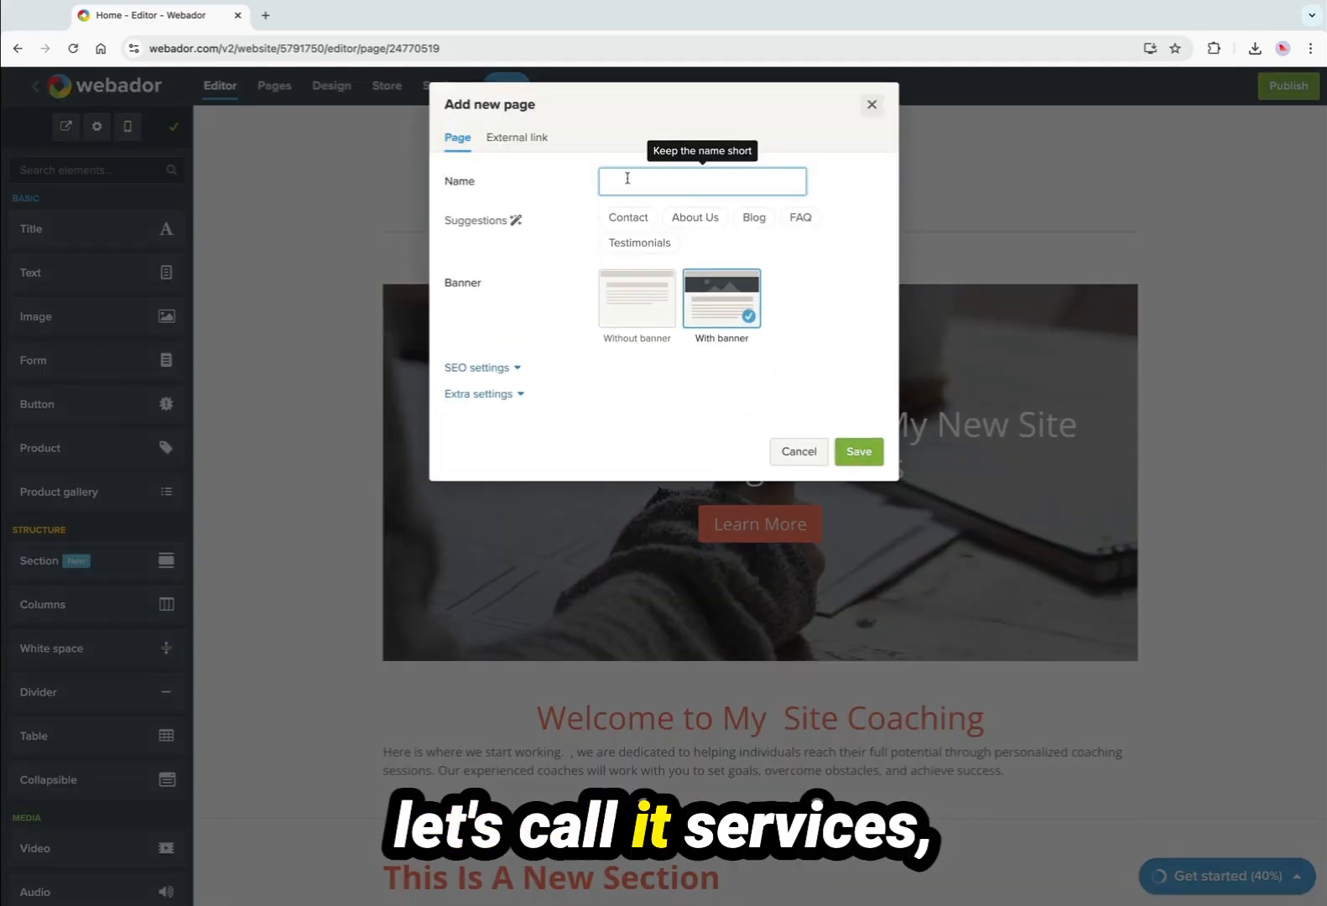
type("Se")
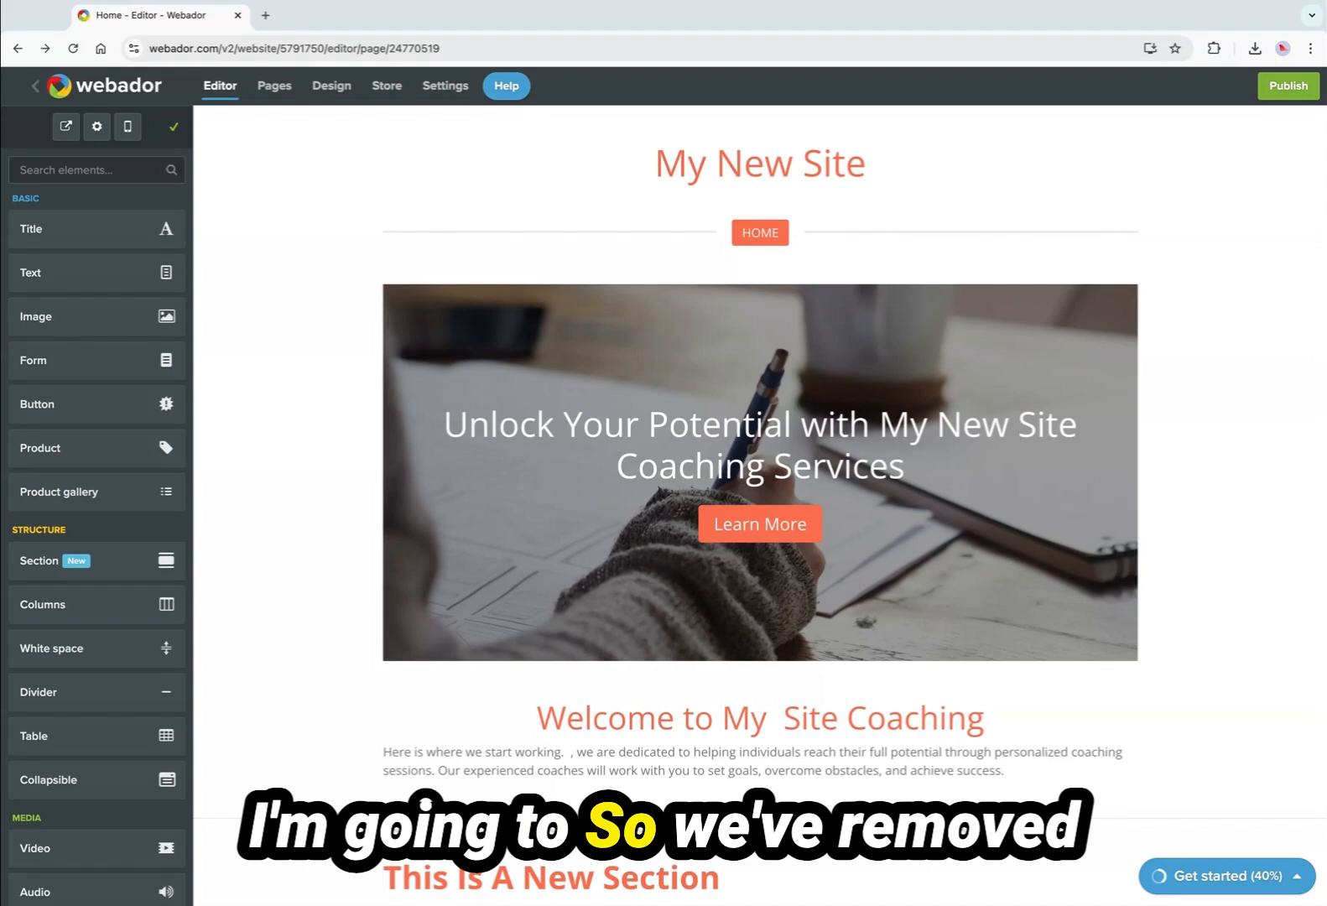
scroll(755, 469, "down", 15)
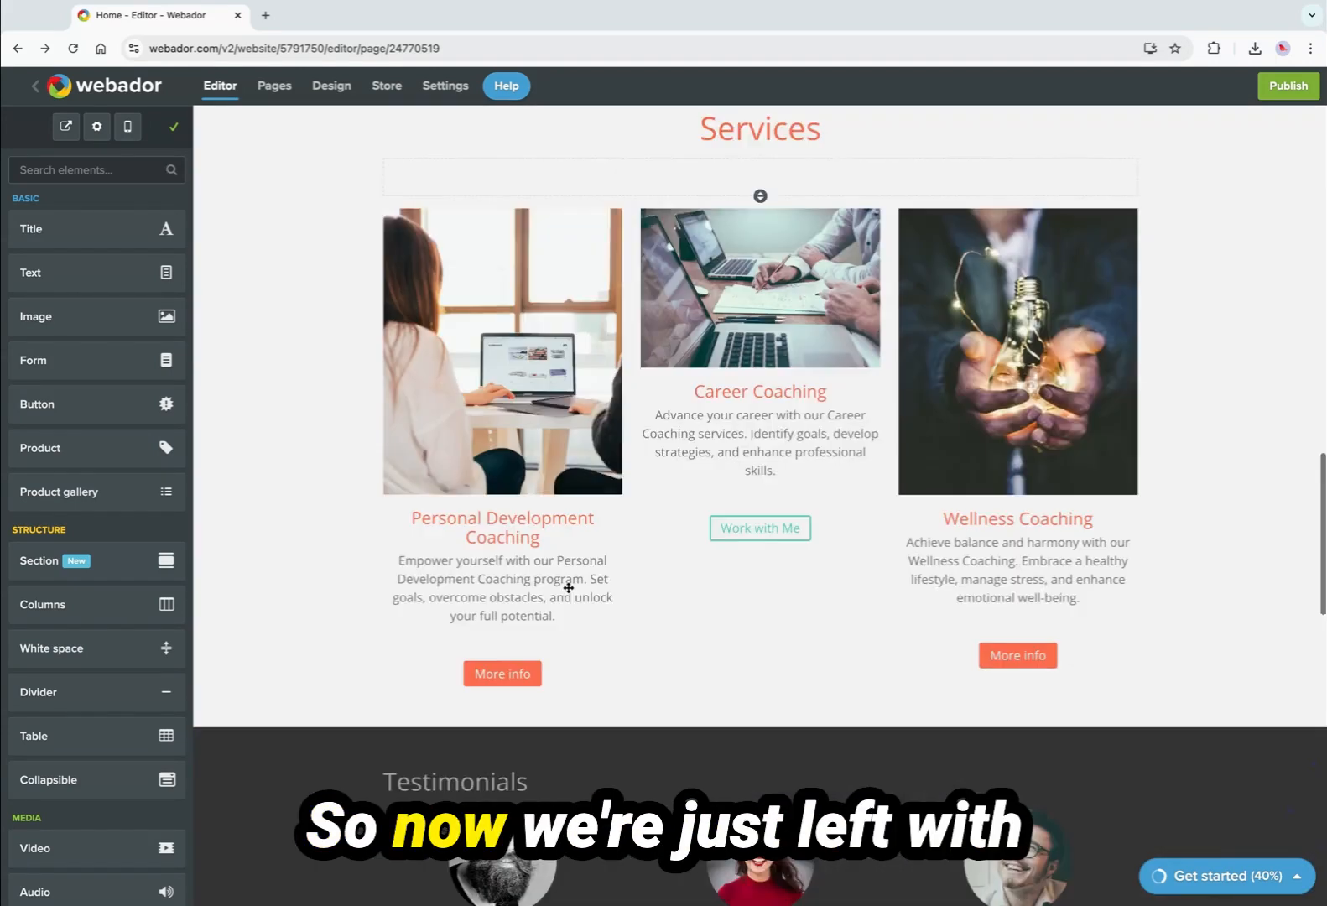
scroll(569, 587, "down", 15)
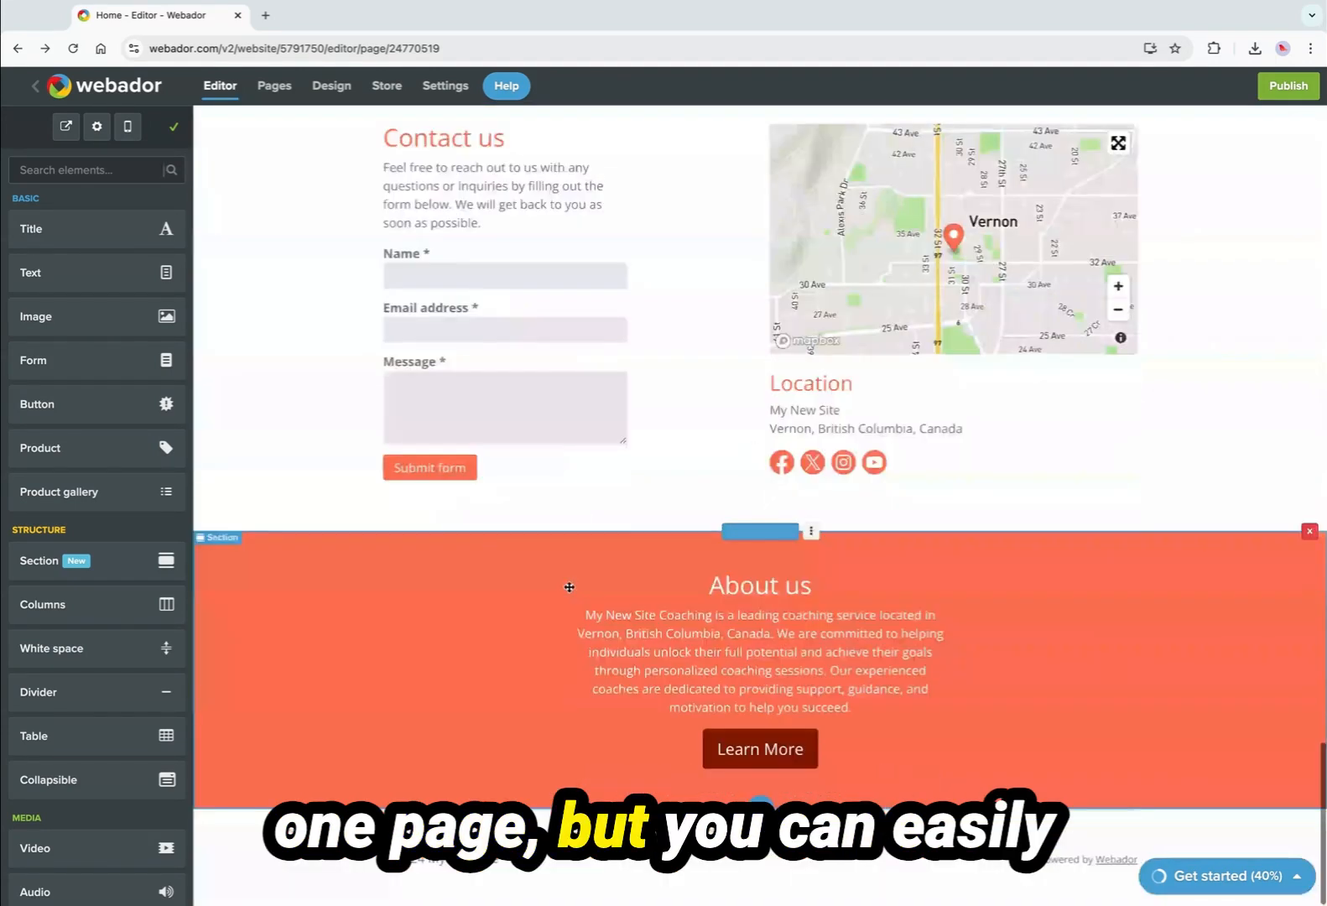
scroll(569, 588, "up", 20)
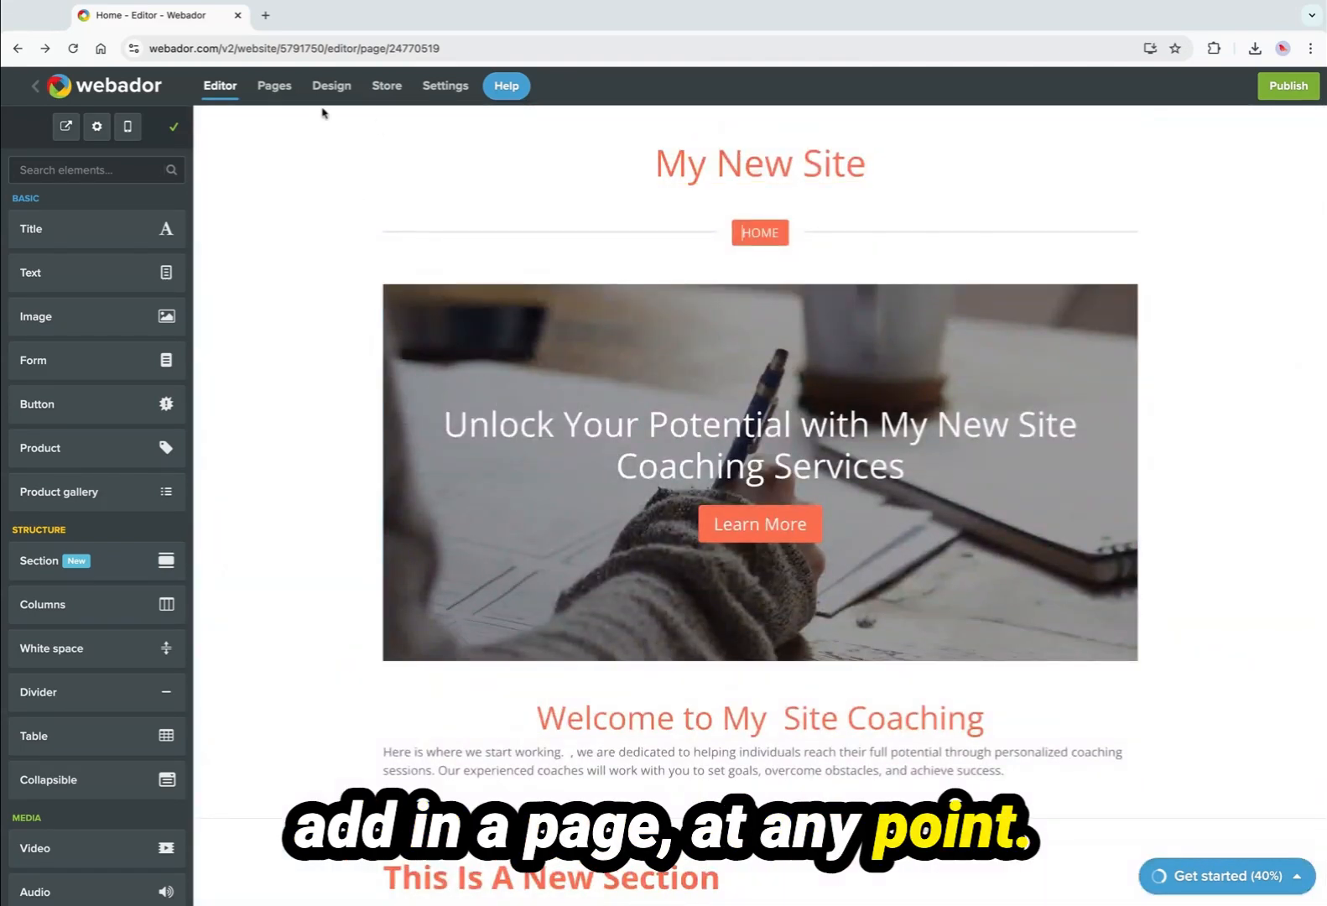
Add a new page named Services with a banner to the site's page list.
left_click(277, 89)
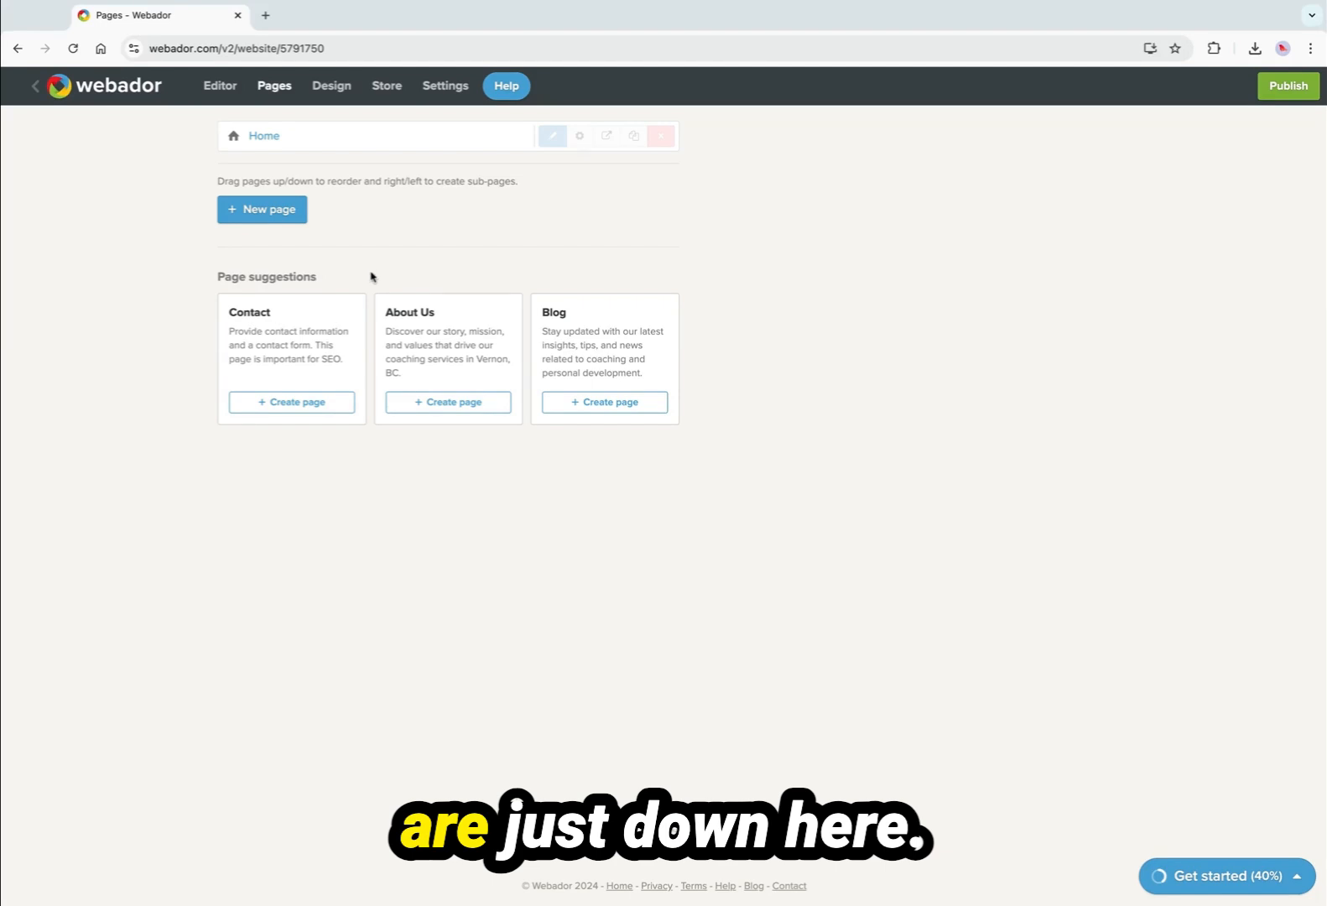
left_click(273, 215)
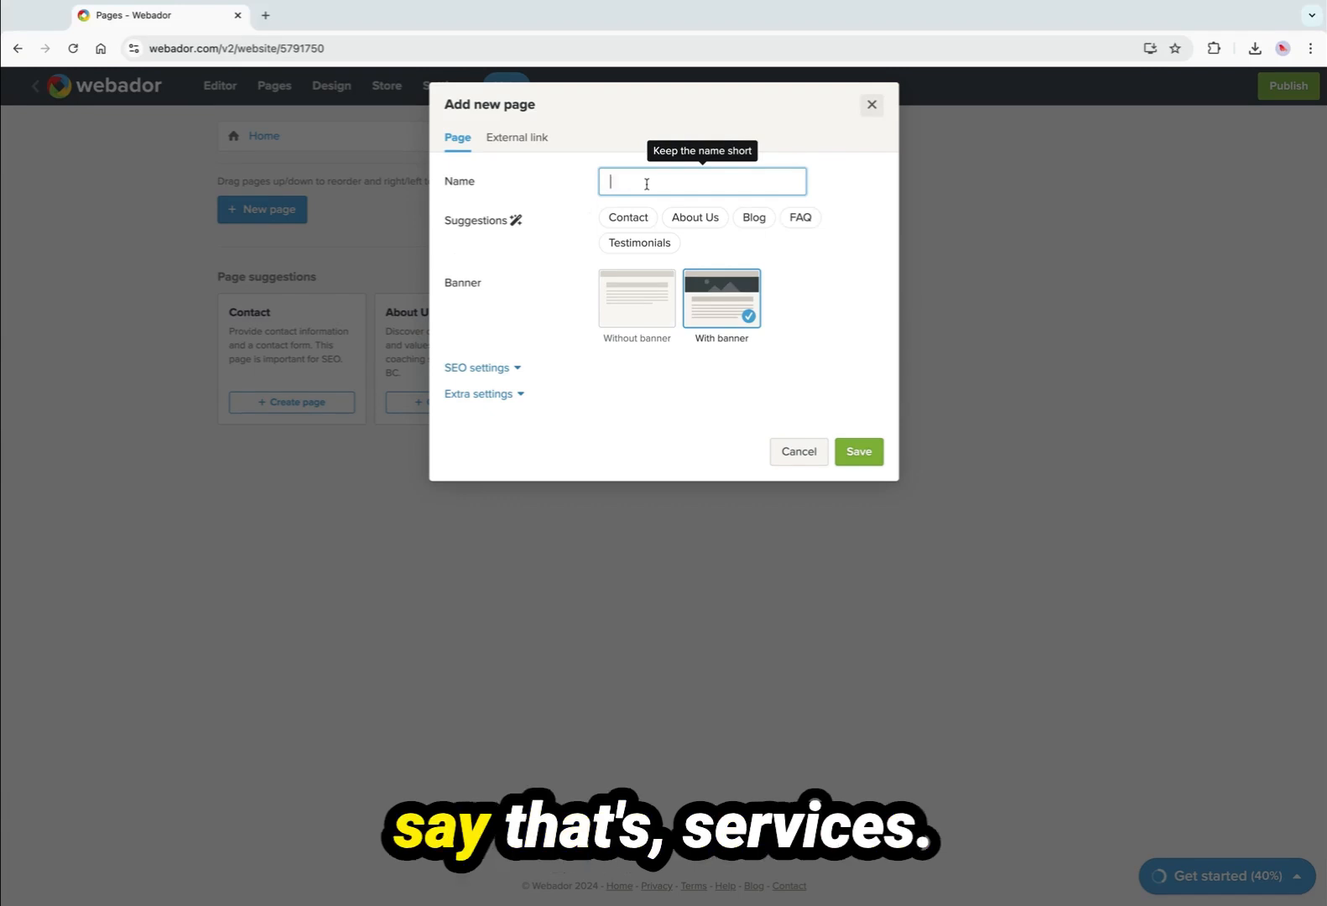
type("Servie")
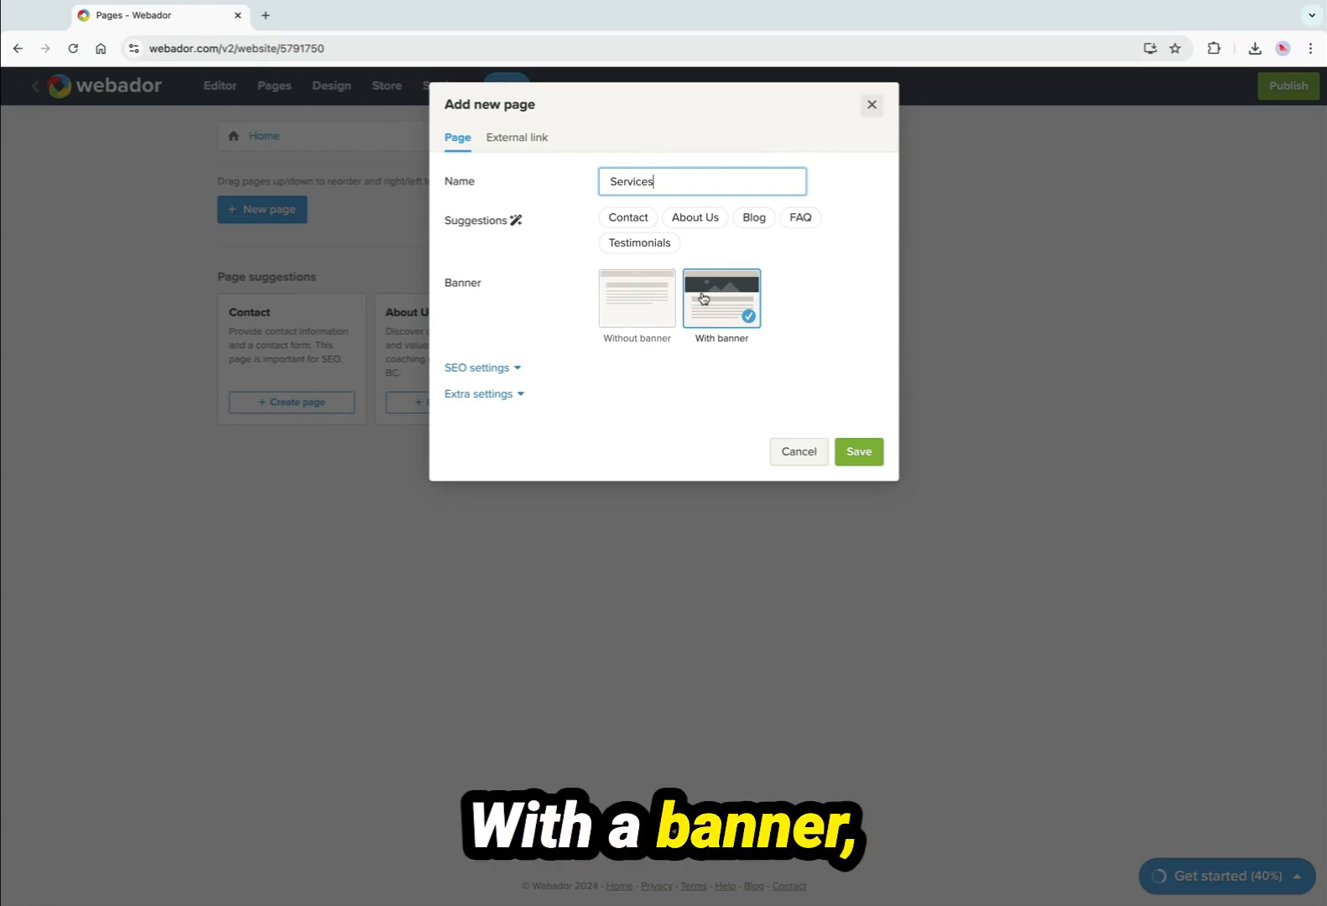
left_click(719, 311)
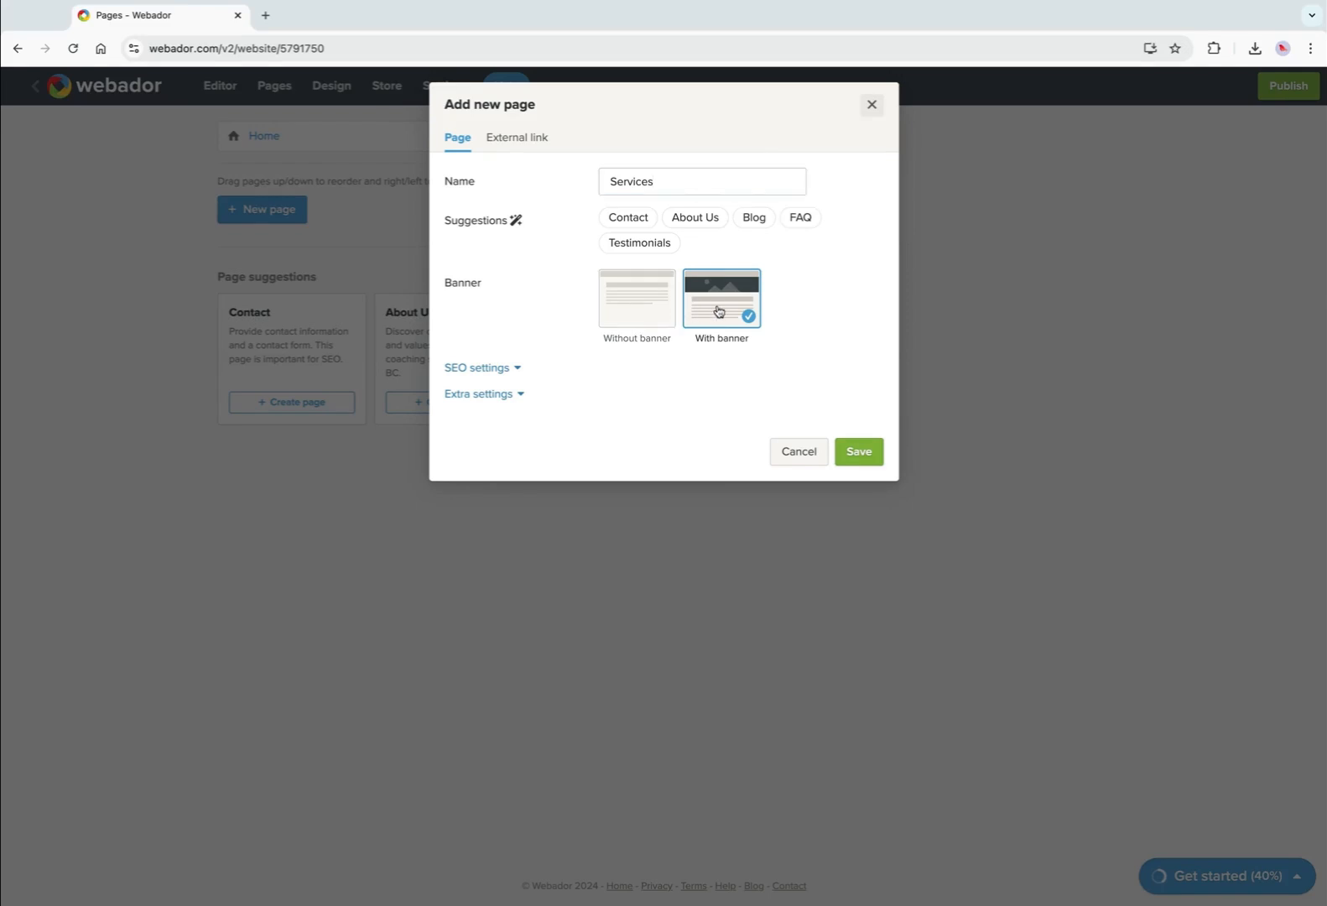
left_click(869, 453)
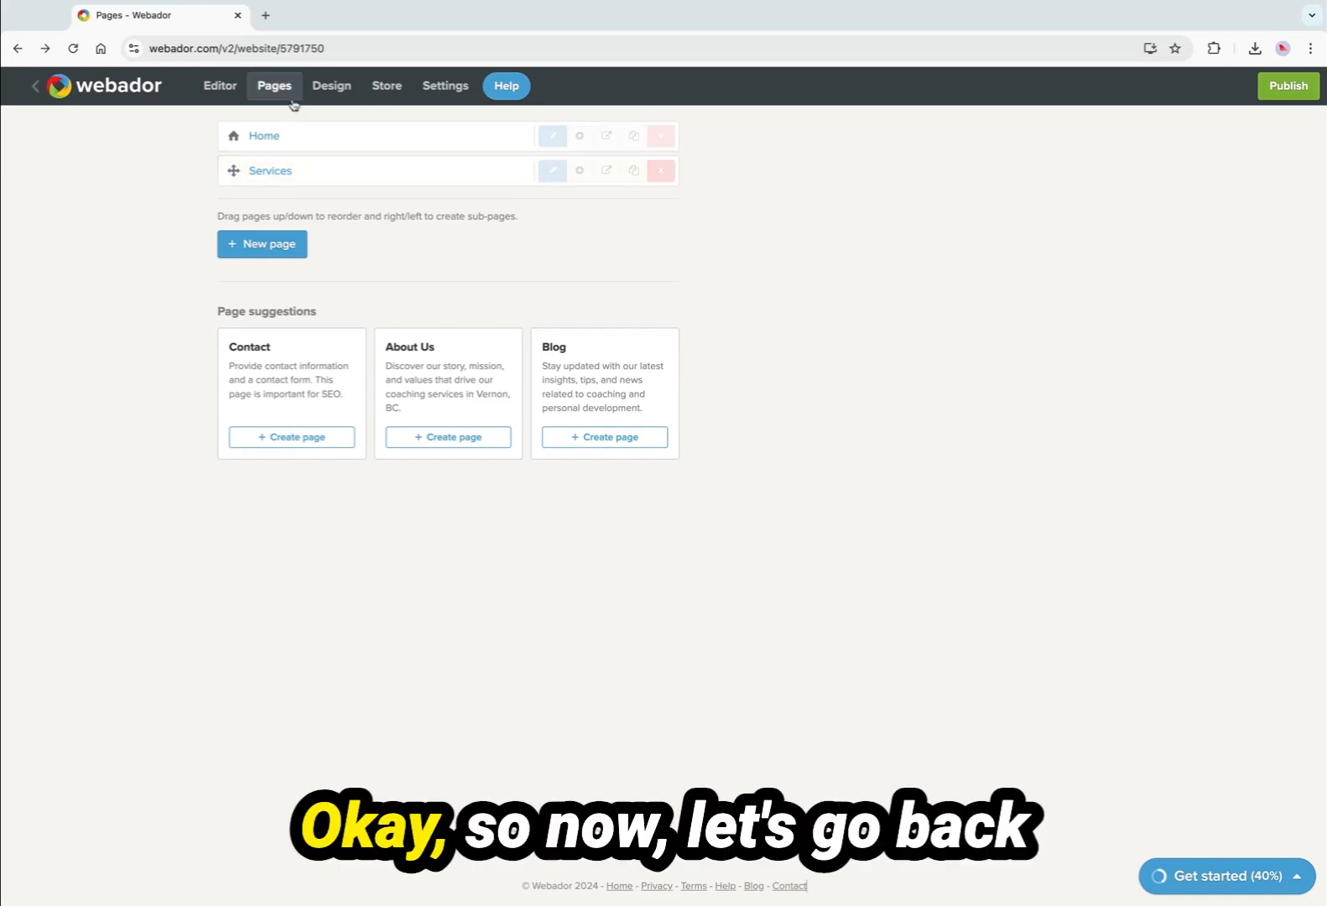
Go through the Home page's navigation to the new Services page and examine its banner and starting-point options.
left_click(266, 136)
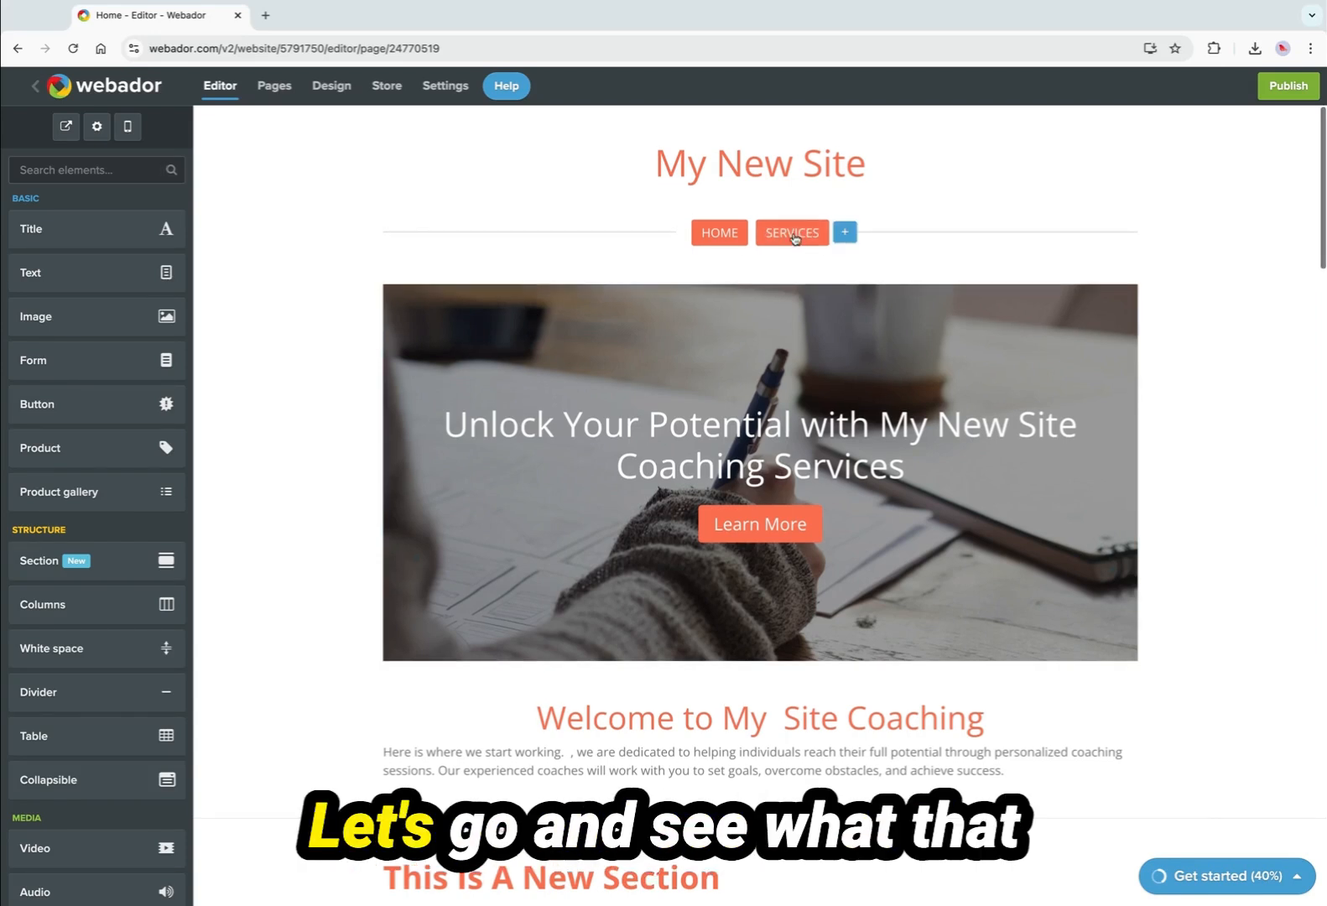
left_click(793, 233)
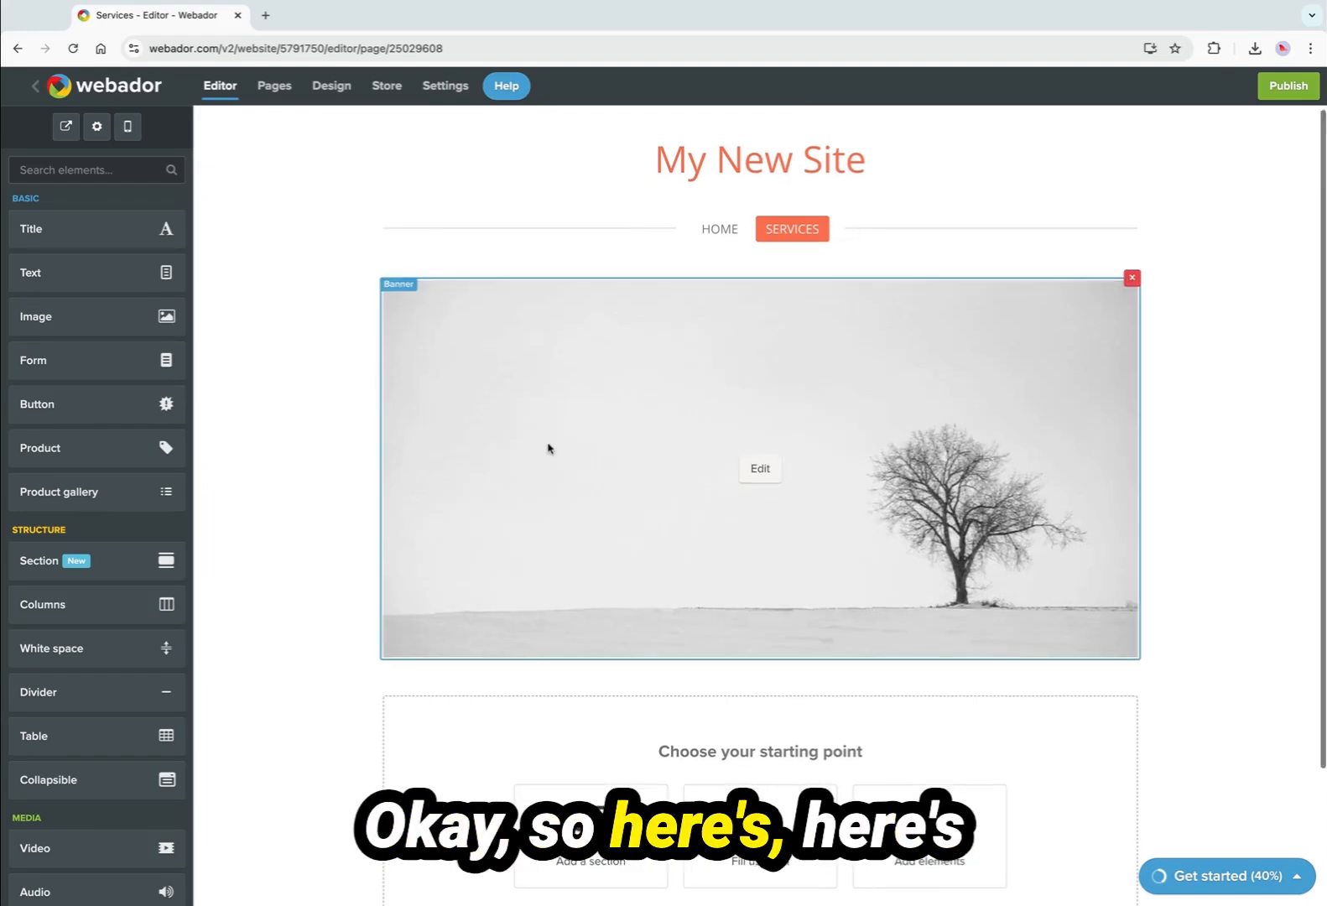
scroll(548, 448, "down", 2)
scroll(548, 447, "up", 2)
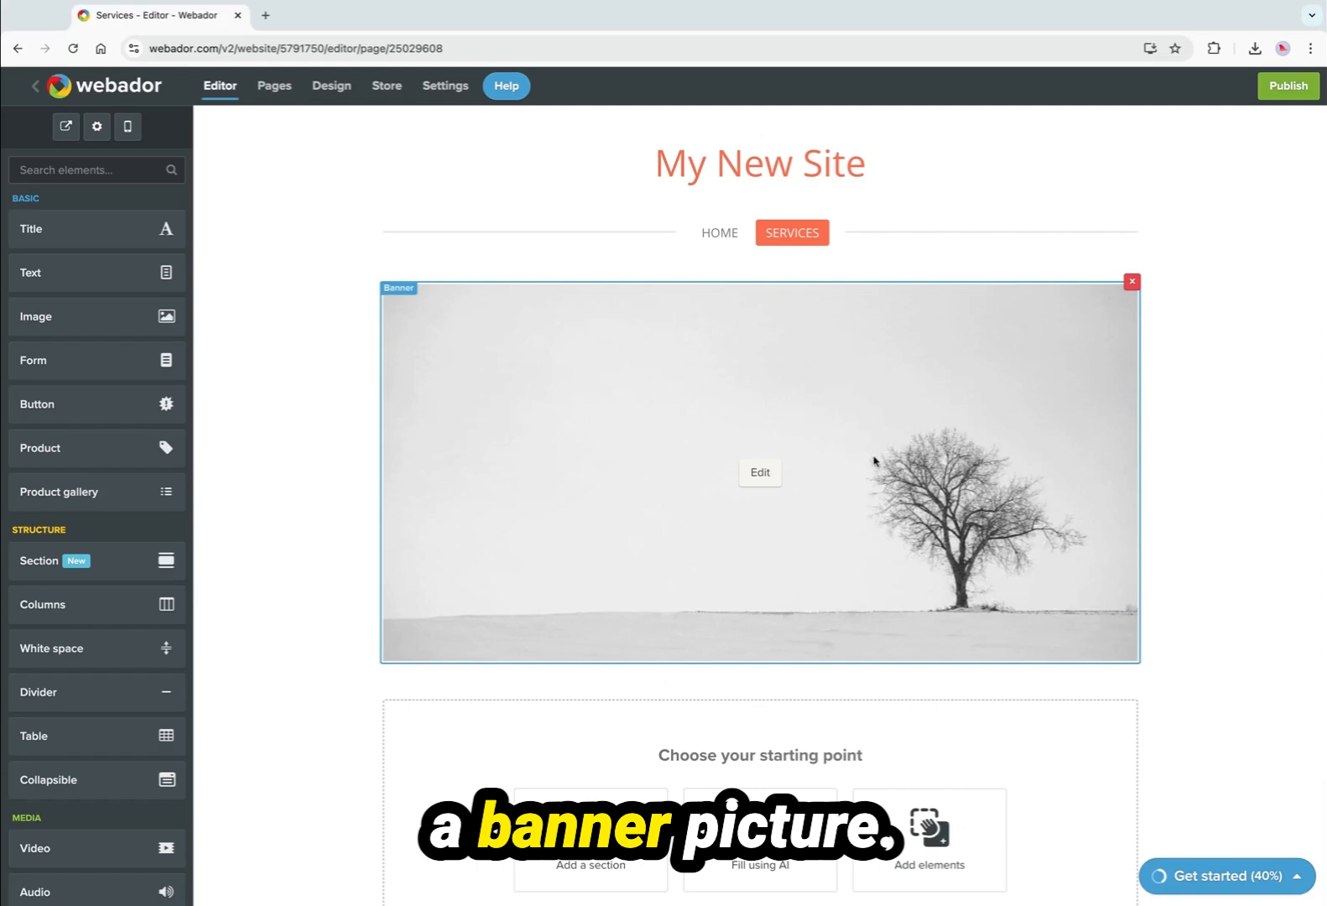
scroll(717, 468, "down", 2)
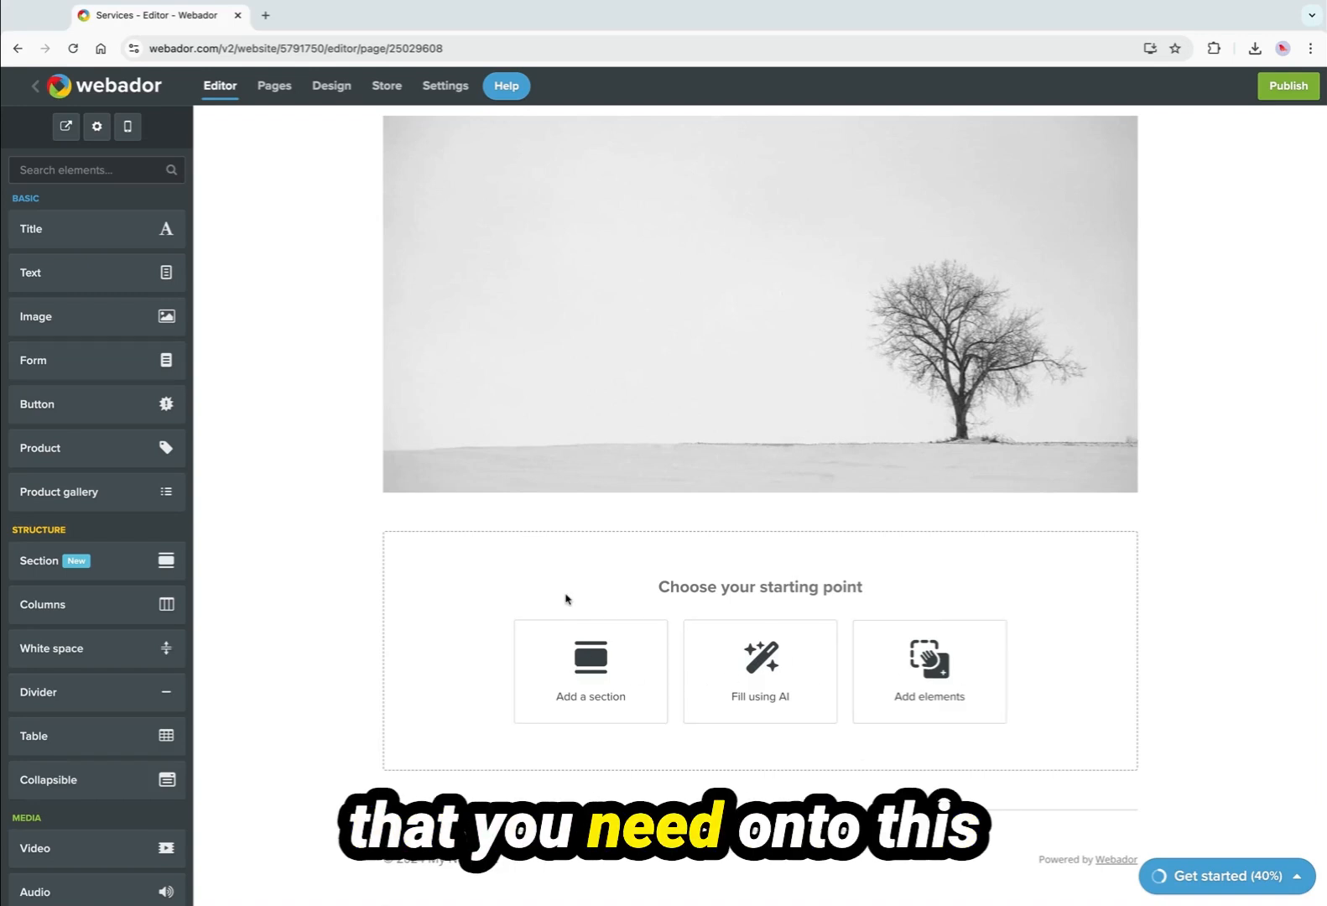
scroll(566, 598, "up", 2)
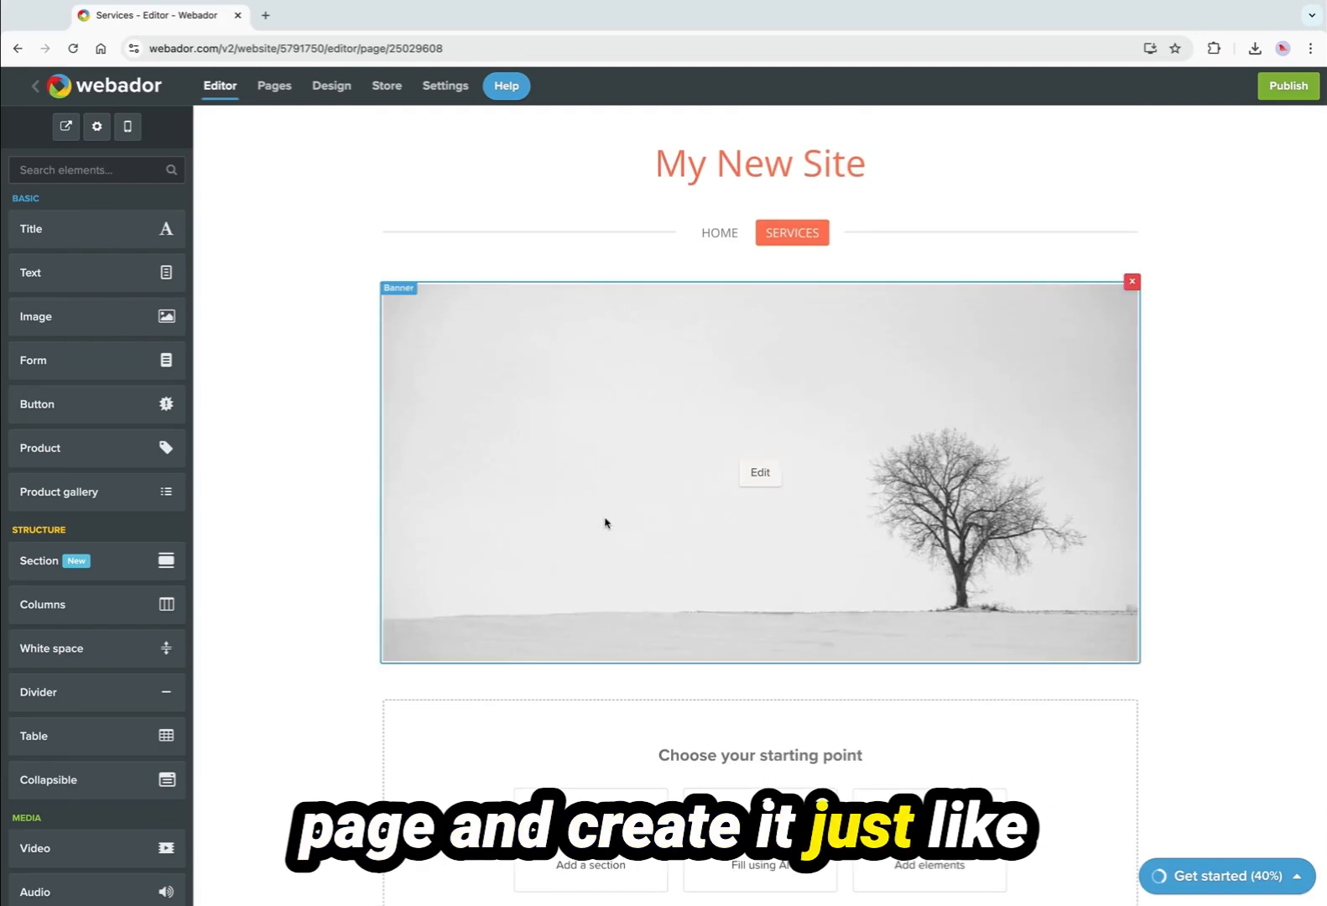
Turn off showing the Services page in the site menu through its extra page settings and save.
left_click(273, 88)
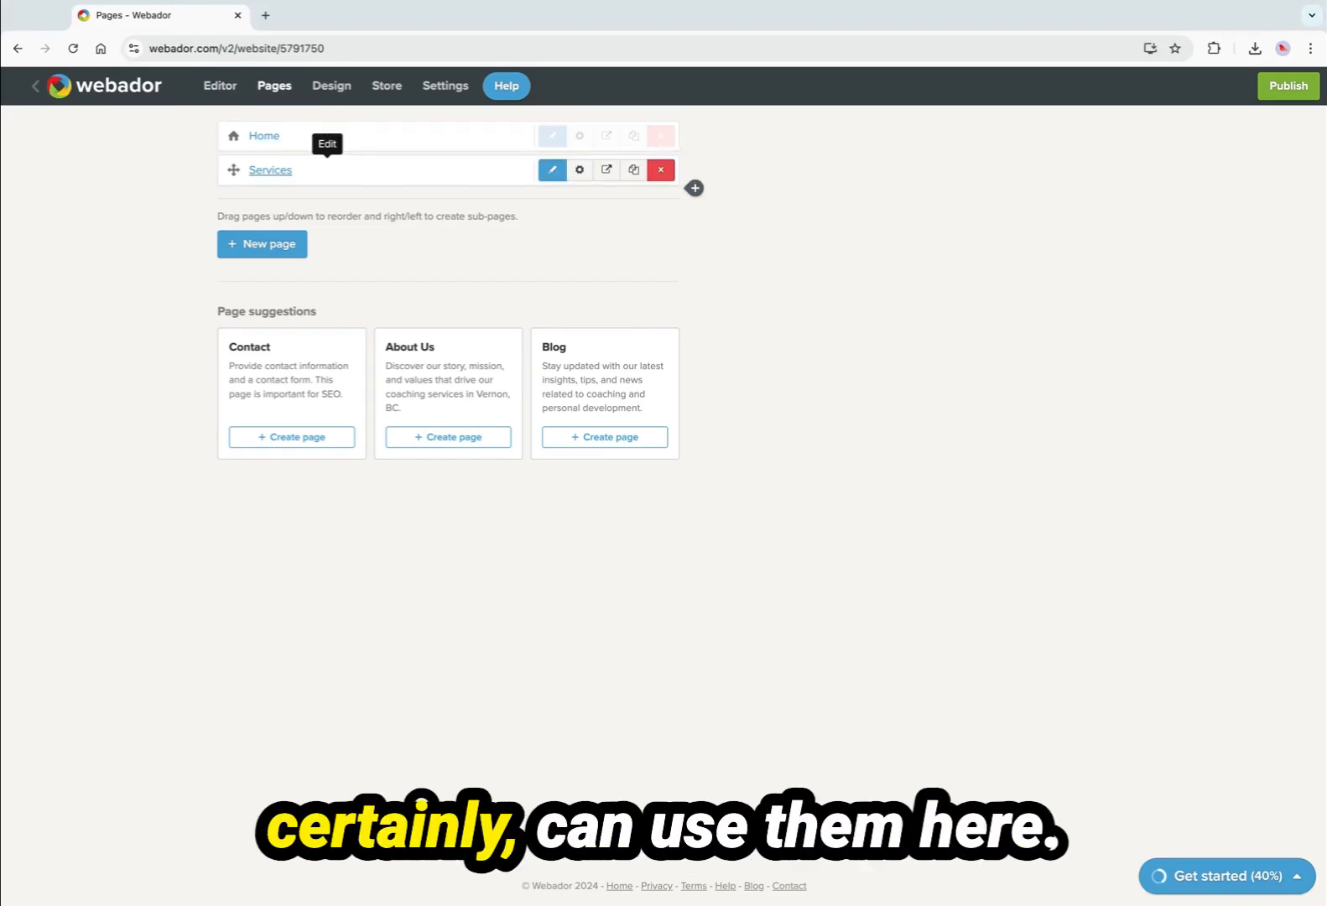
left_click(580, 171)
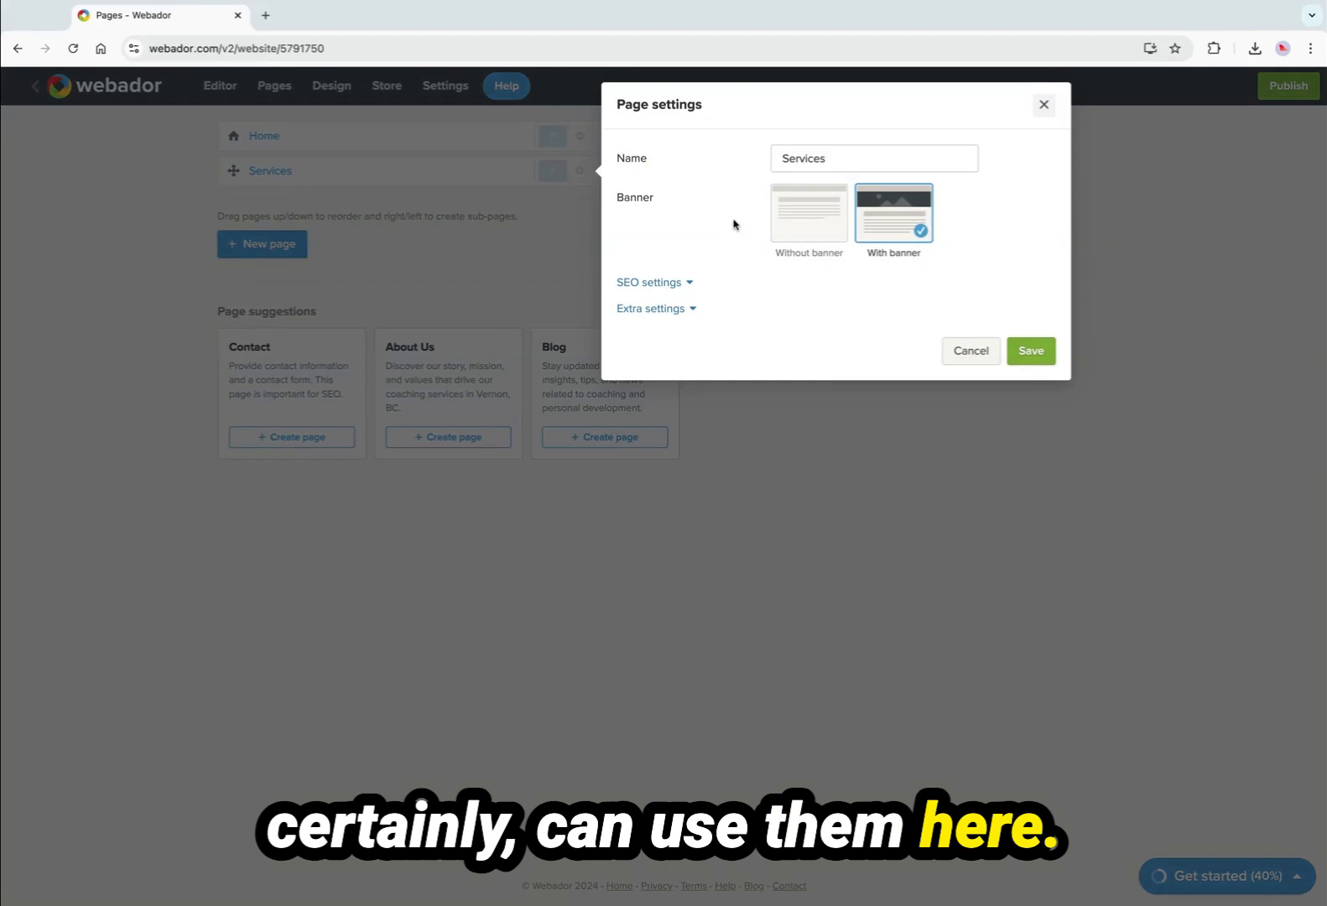
left_click(694, 311)
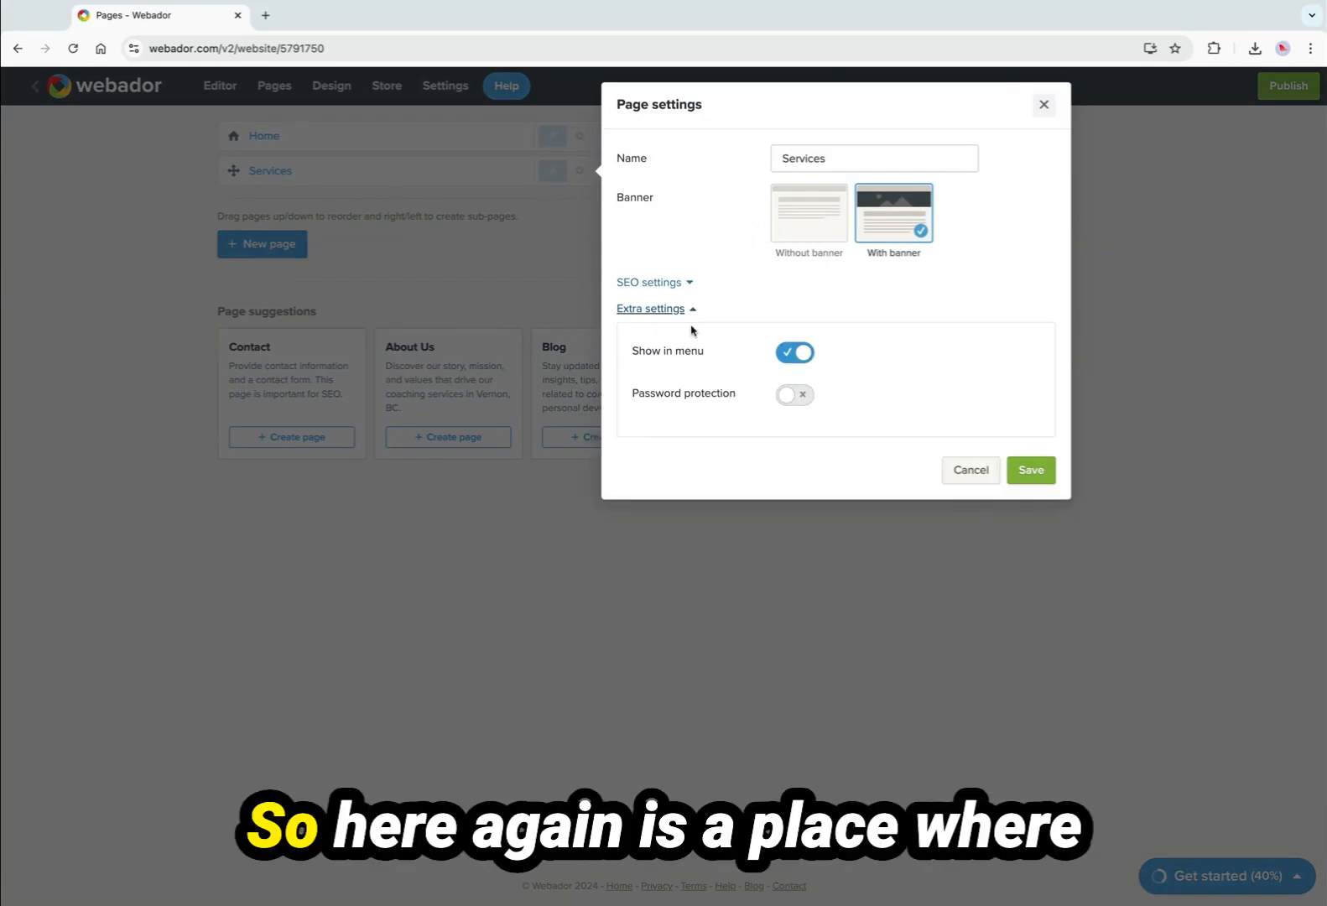
left_click(799, 354)
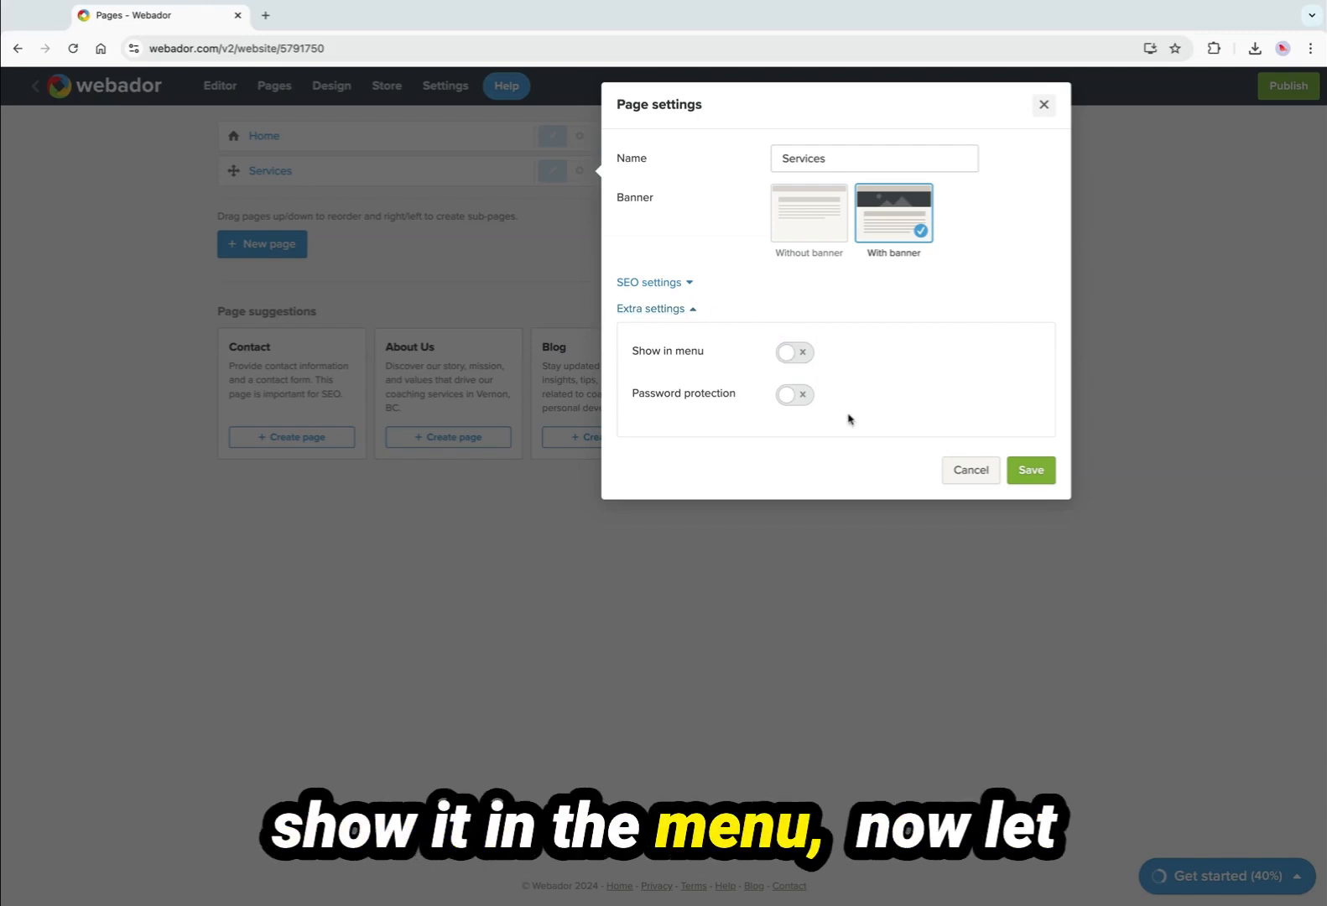
left_click(1027, 467)
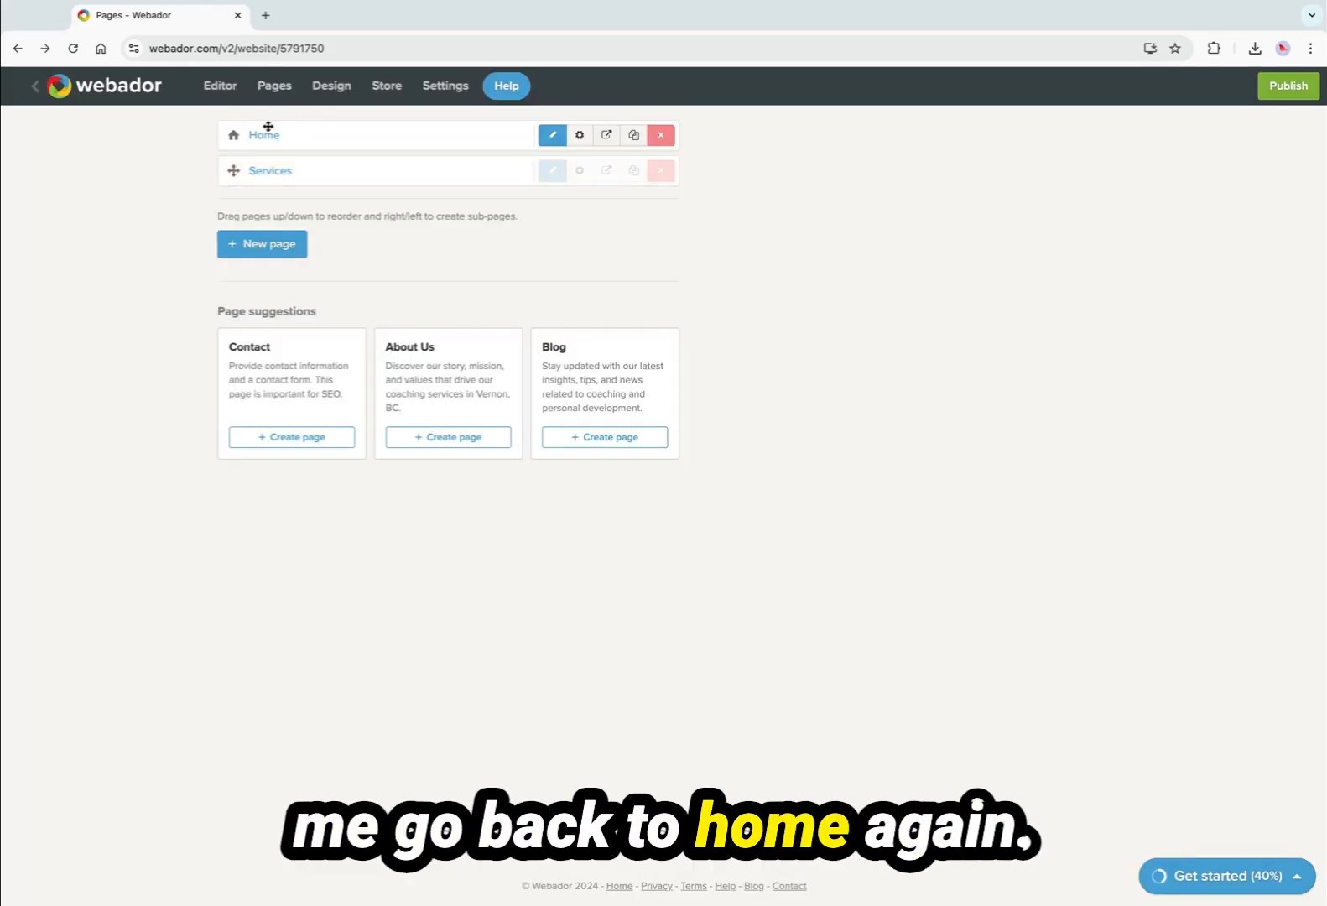
On the Home page, link the Get Your Free Checklist button to an internal page of the site and save the link.
left_click(268, 135)
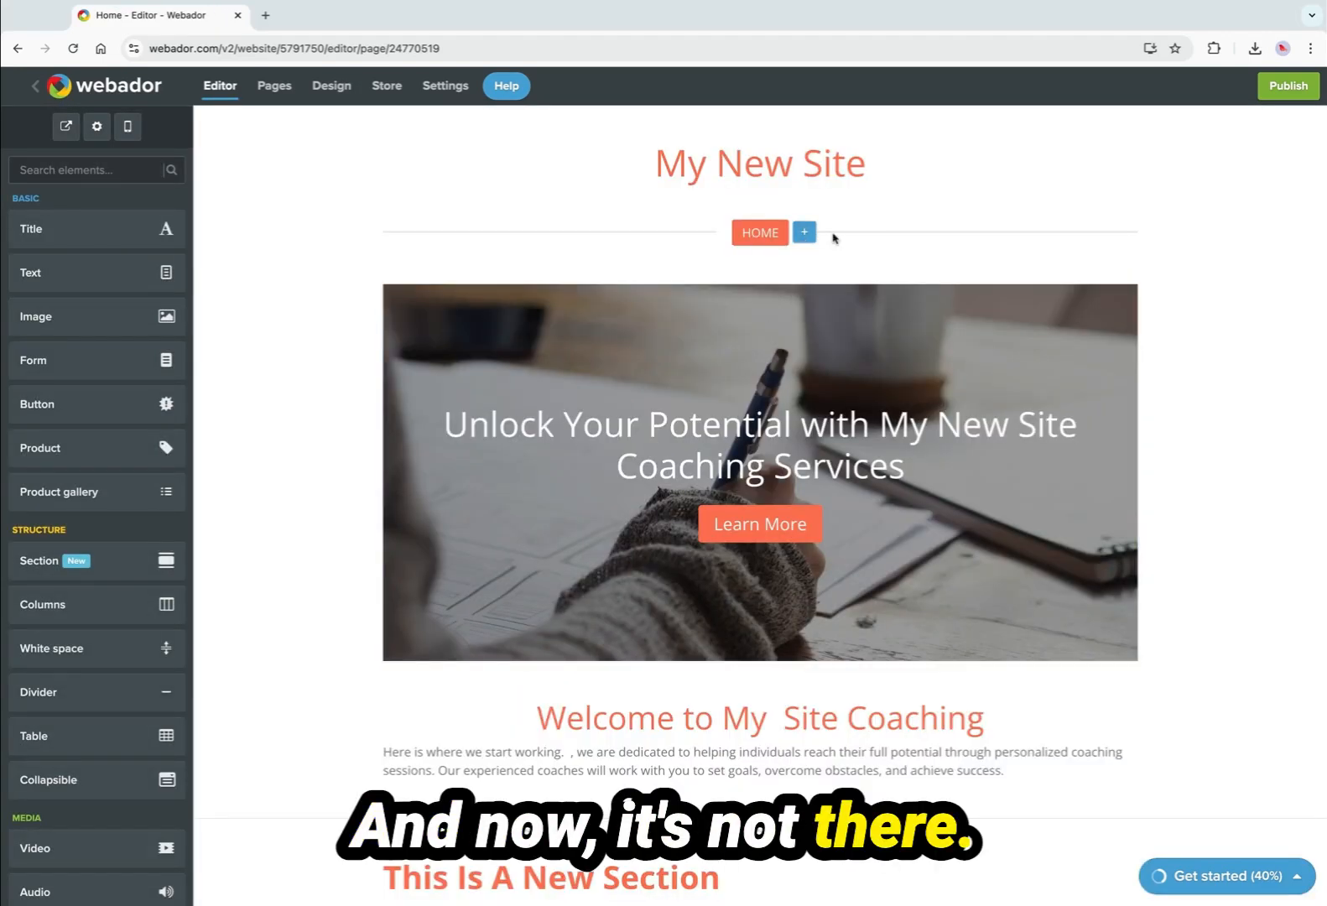
scroll(444, 435, "down", 1)
scroll(444, 436, "down", 6)
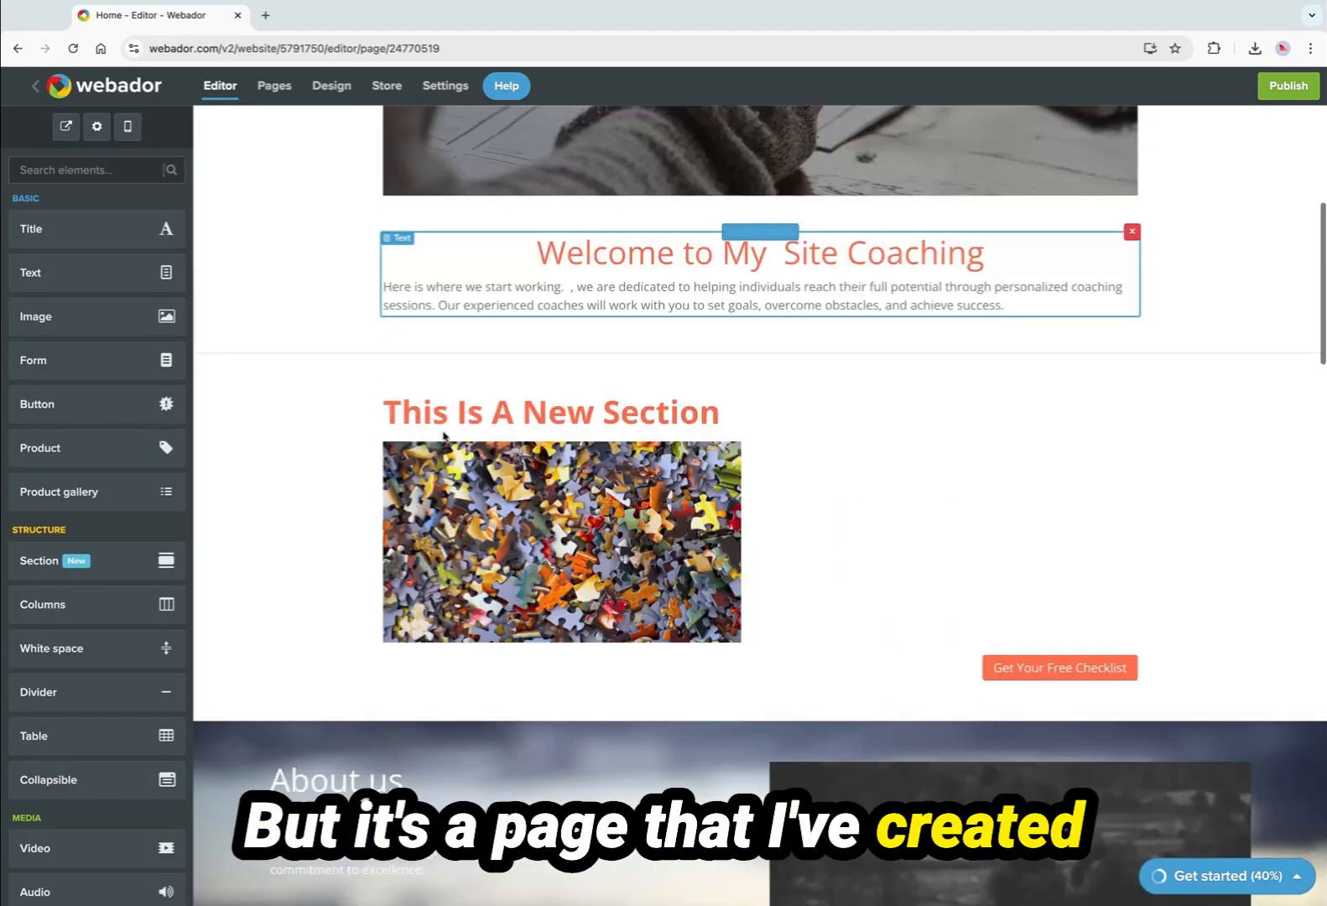
scroll(442, 437, "up", 6)
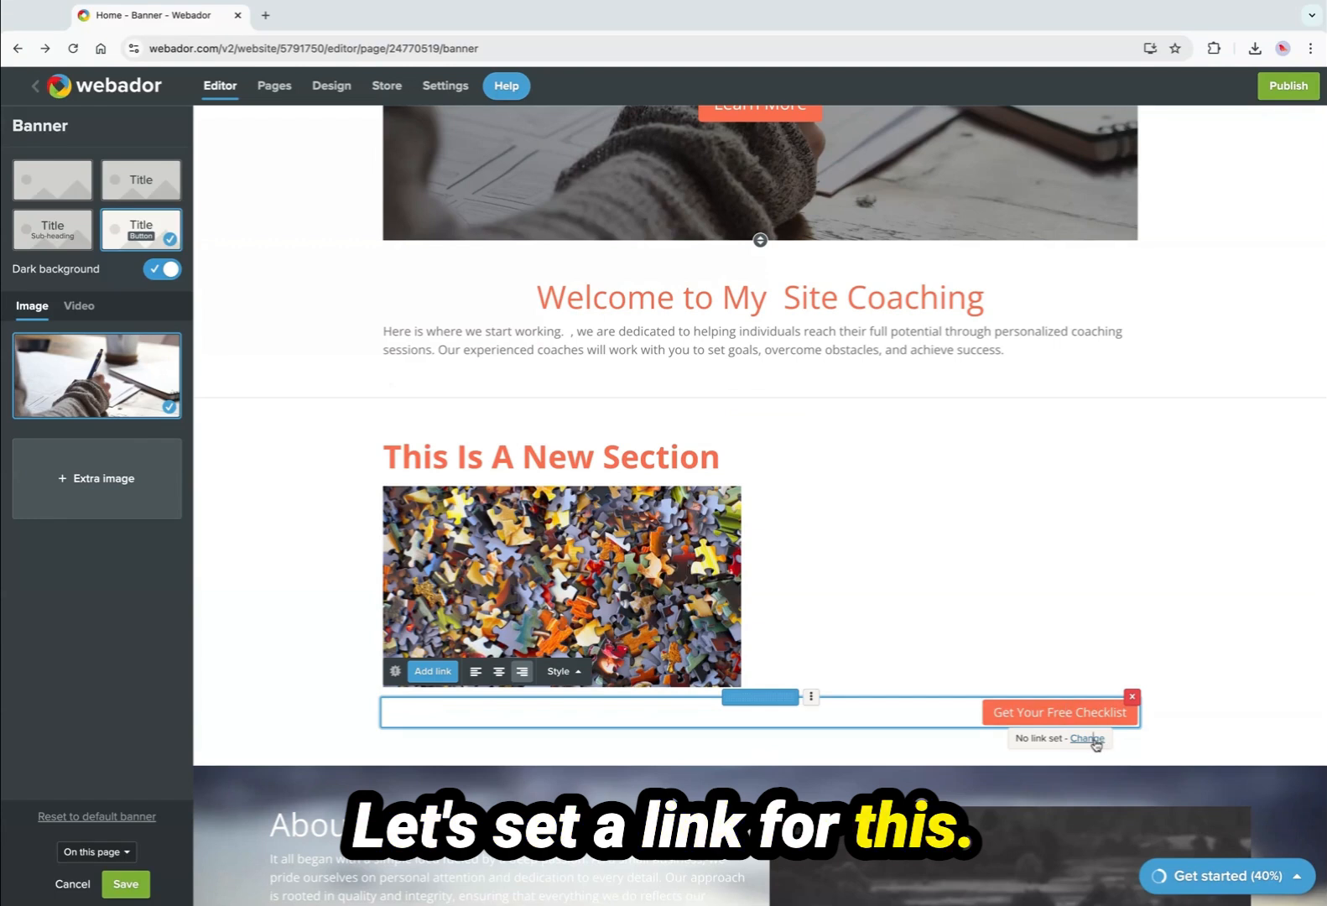
left_click(1087, 738)
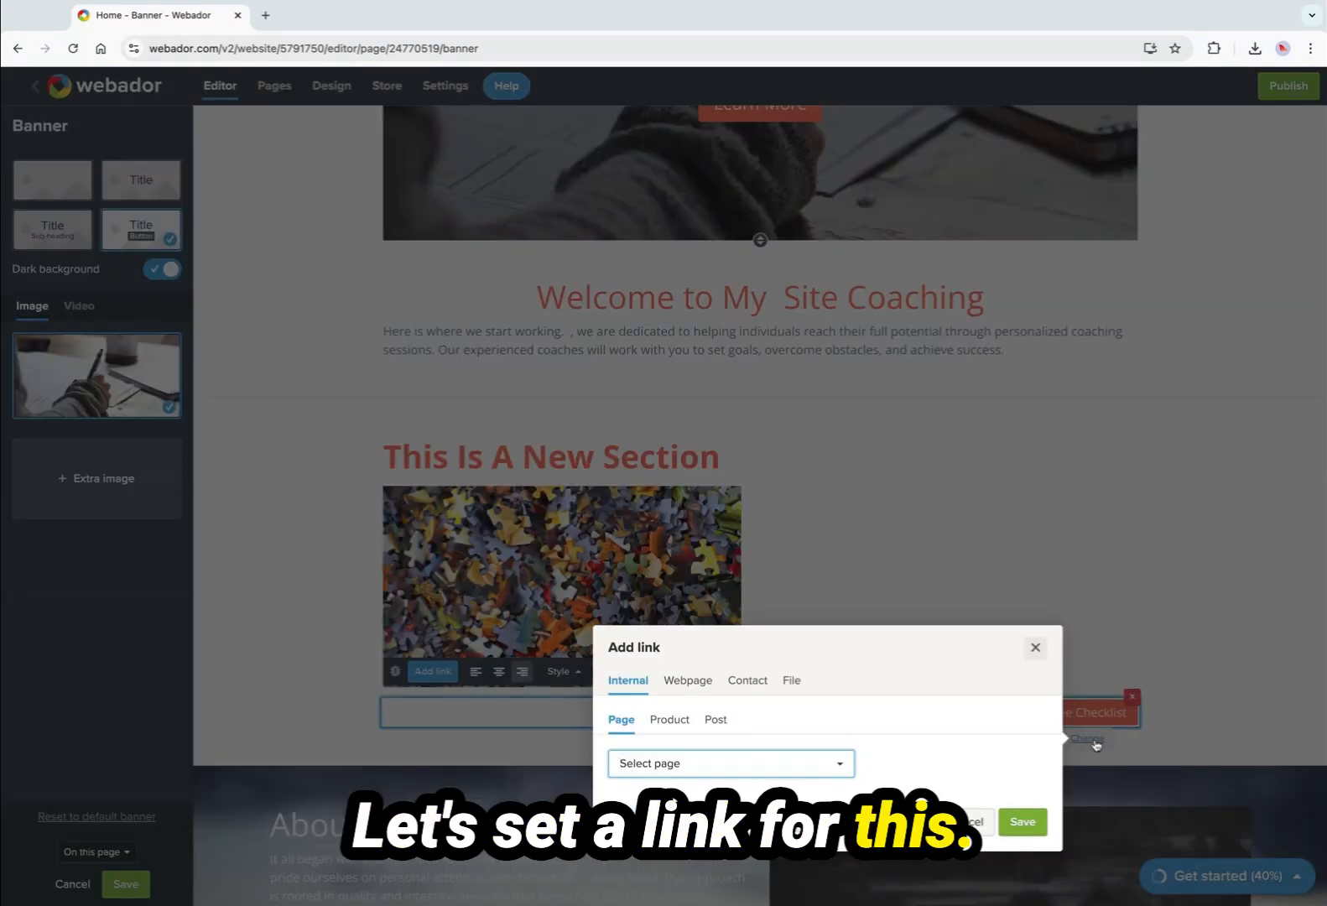
left_click(701, 765)
left_click(650, 818)
left_click(1024, 823)
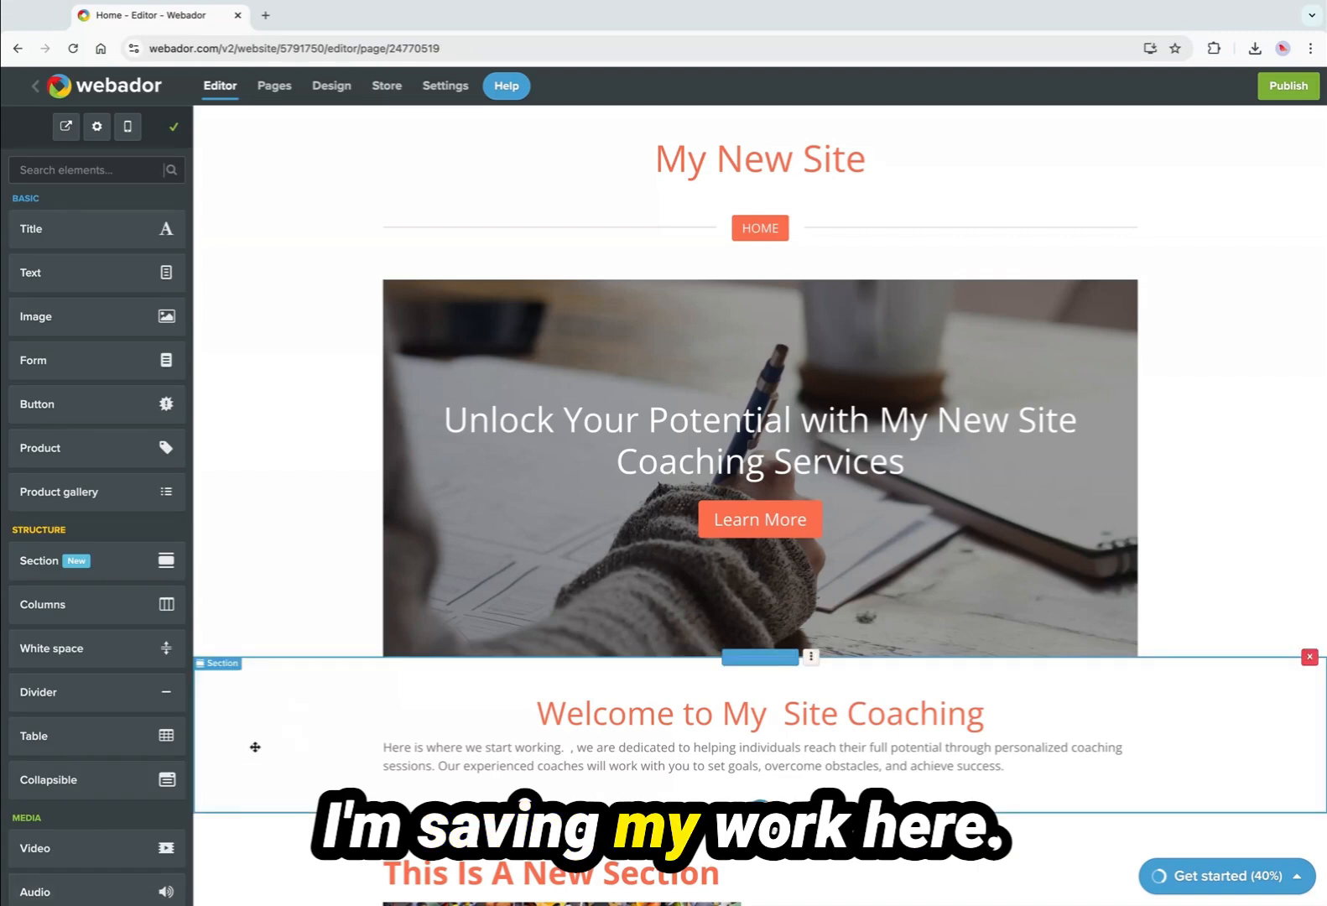
Switch the Home page to mobile view and examine its layout down to the Personal Development Coaching block and its More info button.
scroll(145, 765, "down", 2)
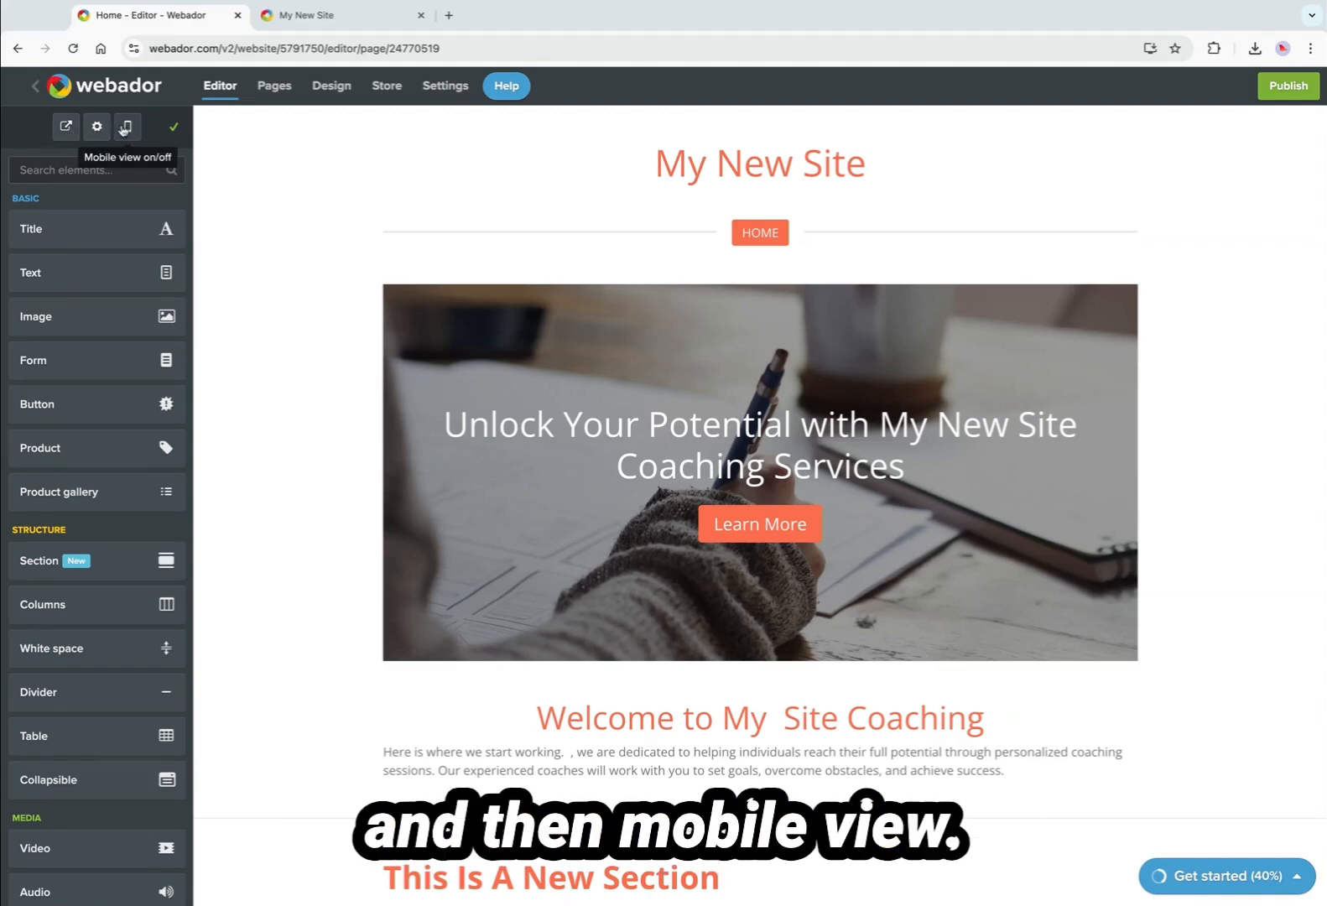
left_click(127, 130)
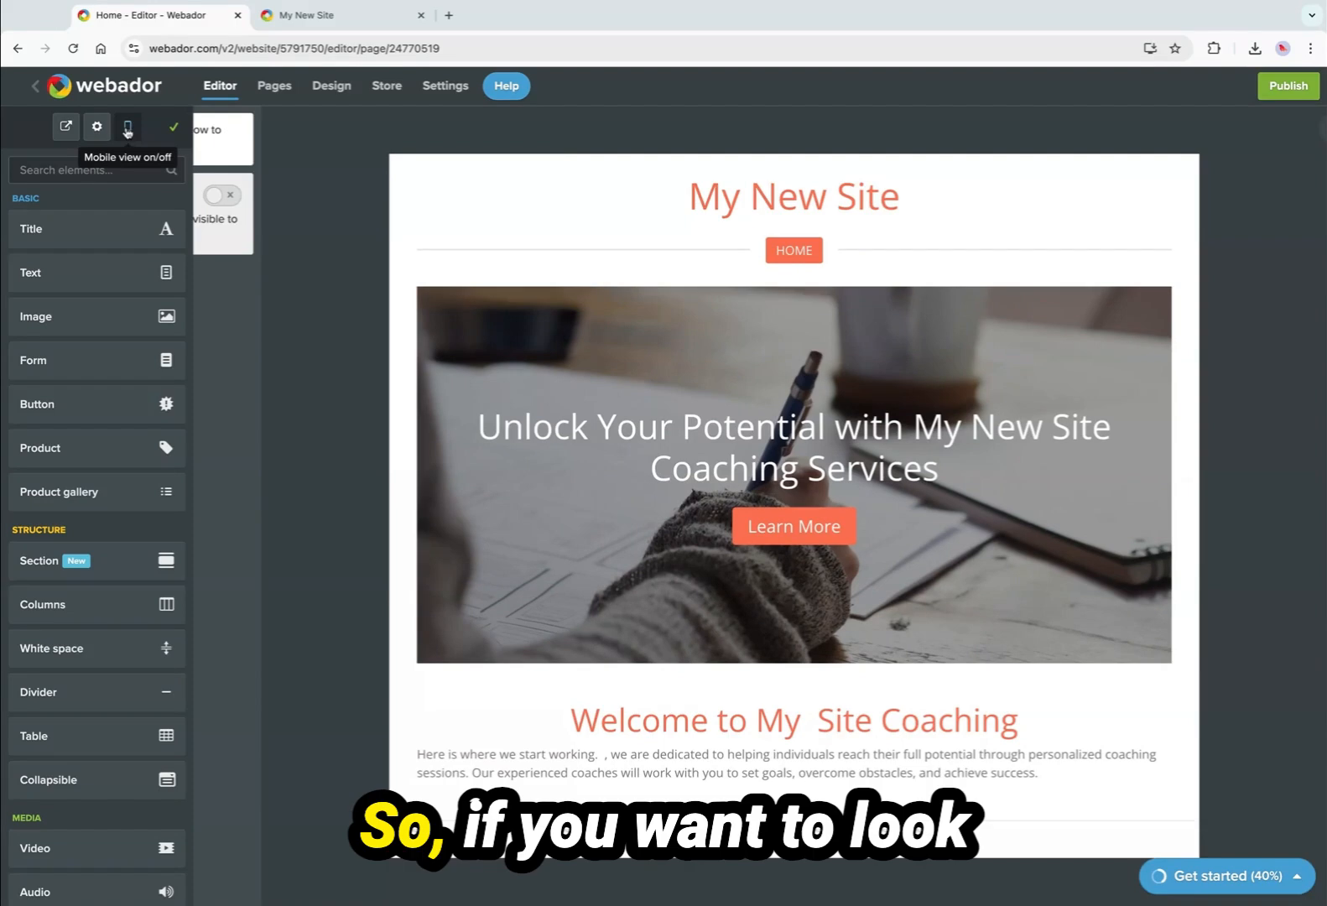
scroll(885, 684, "down", 4)
scroll(885, 684, "down", 8)
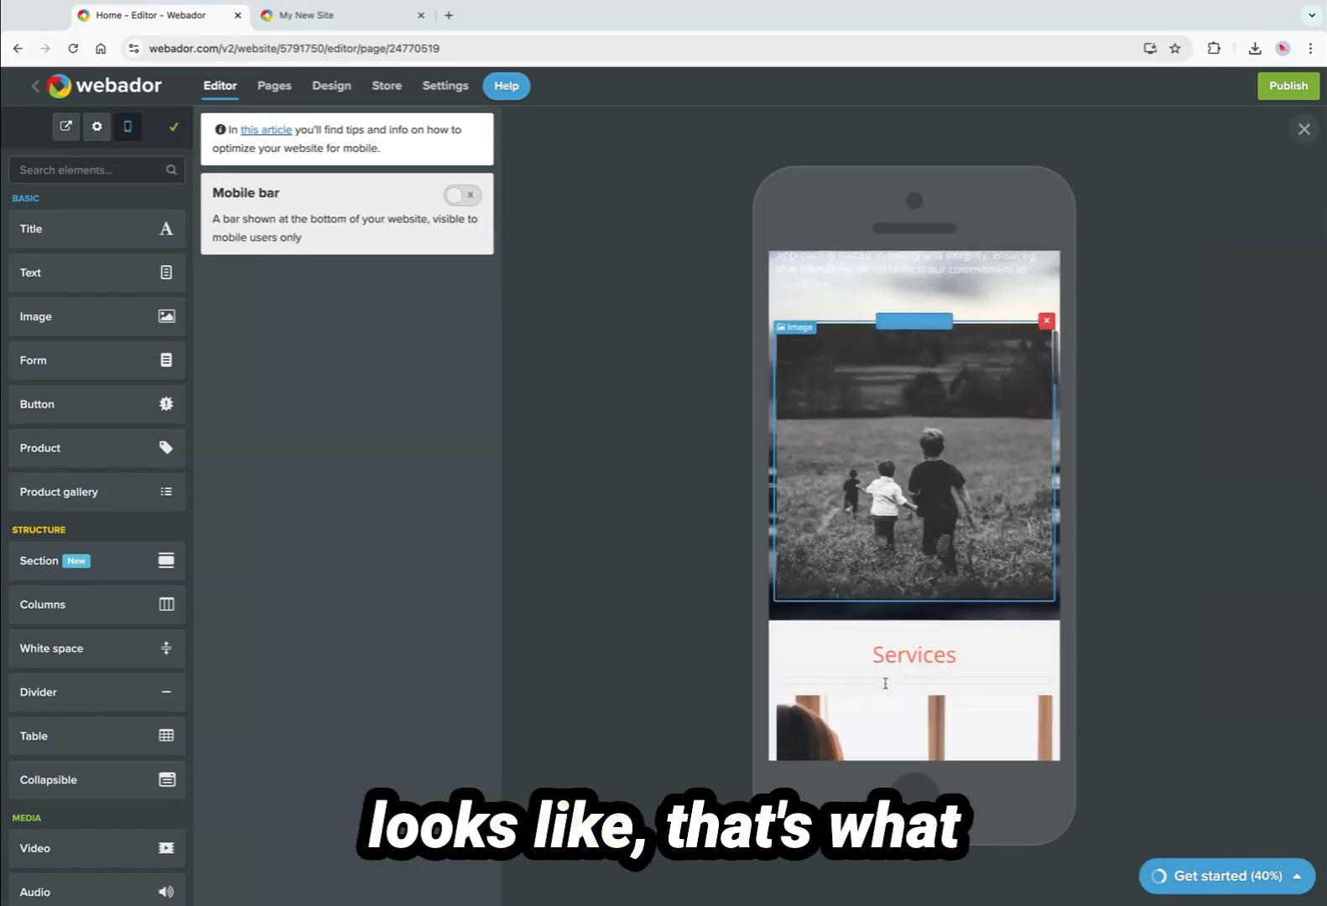
scroll(885, 684, "down", 8)
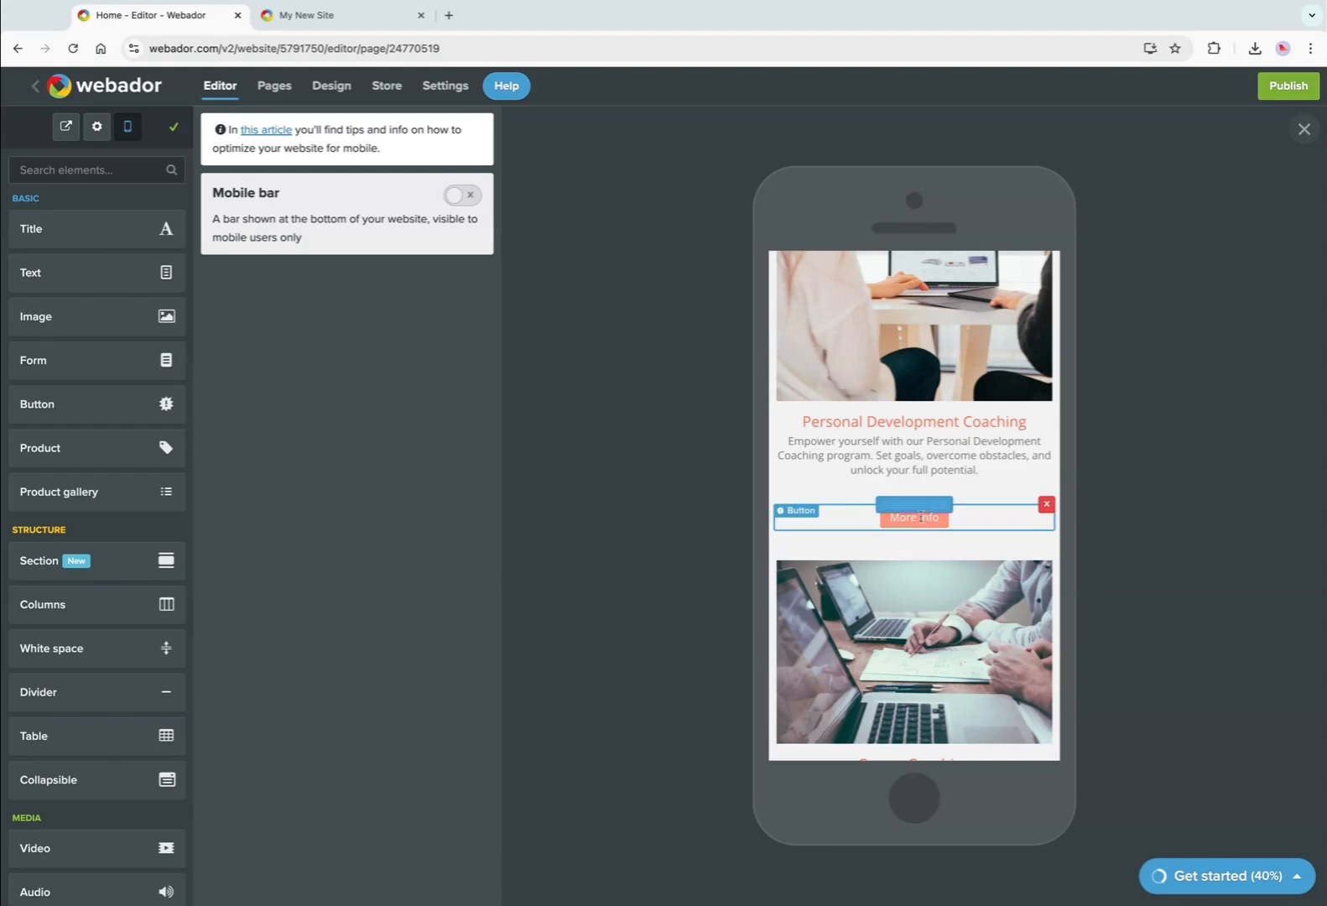
left_click(919, 516)
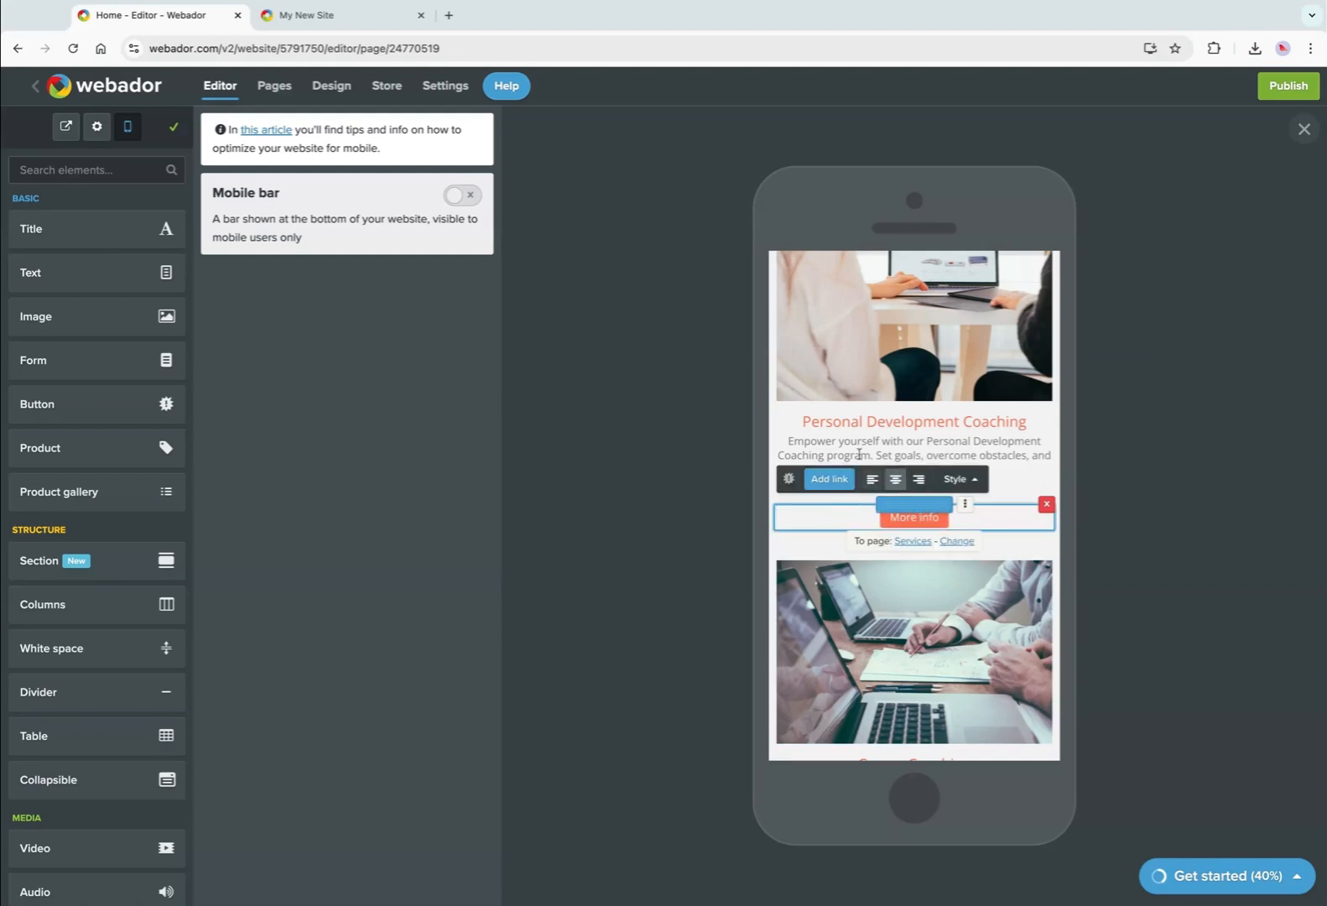
Shrink the Career Coaching image to a little over half its width in mobile view, and check the desktop layout.
left_click(875, 669)
scroll(877, 671, "down", 3)
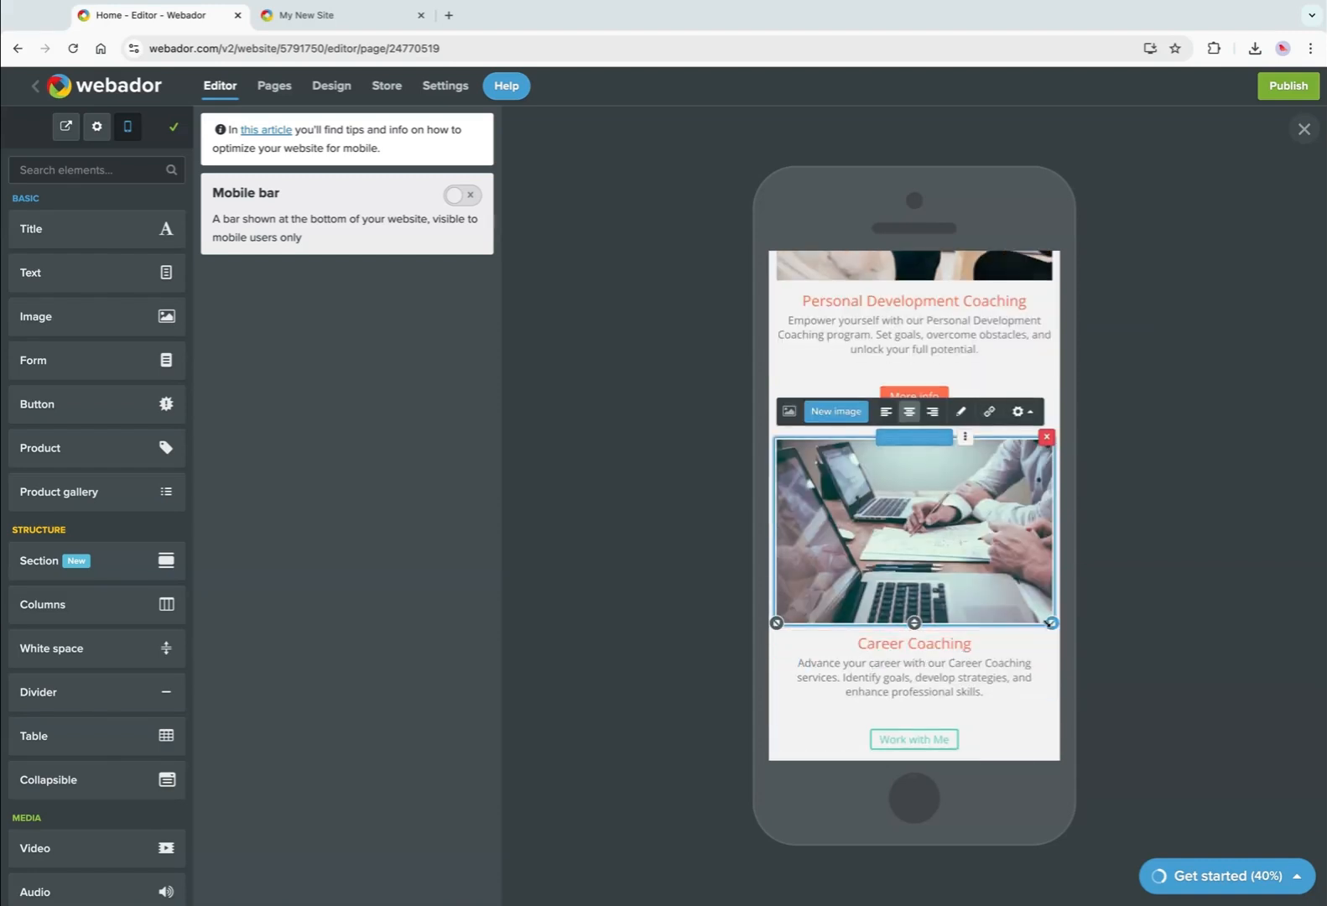
left_click_drag(1051, 623, 1009, 566)
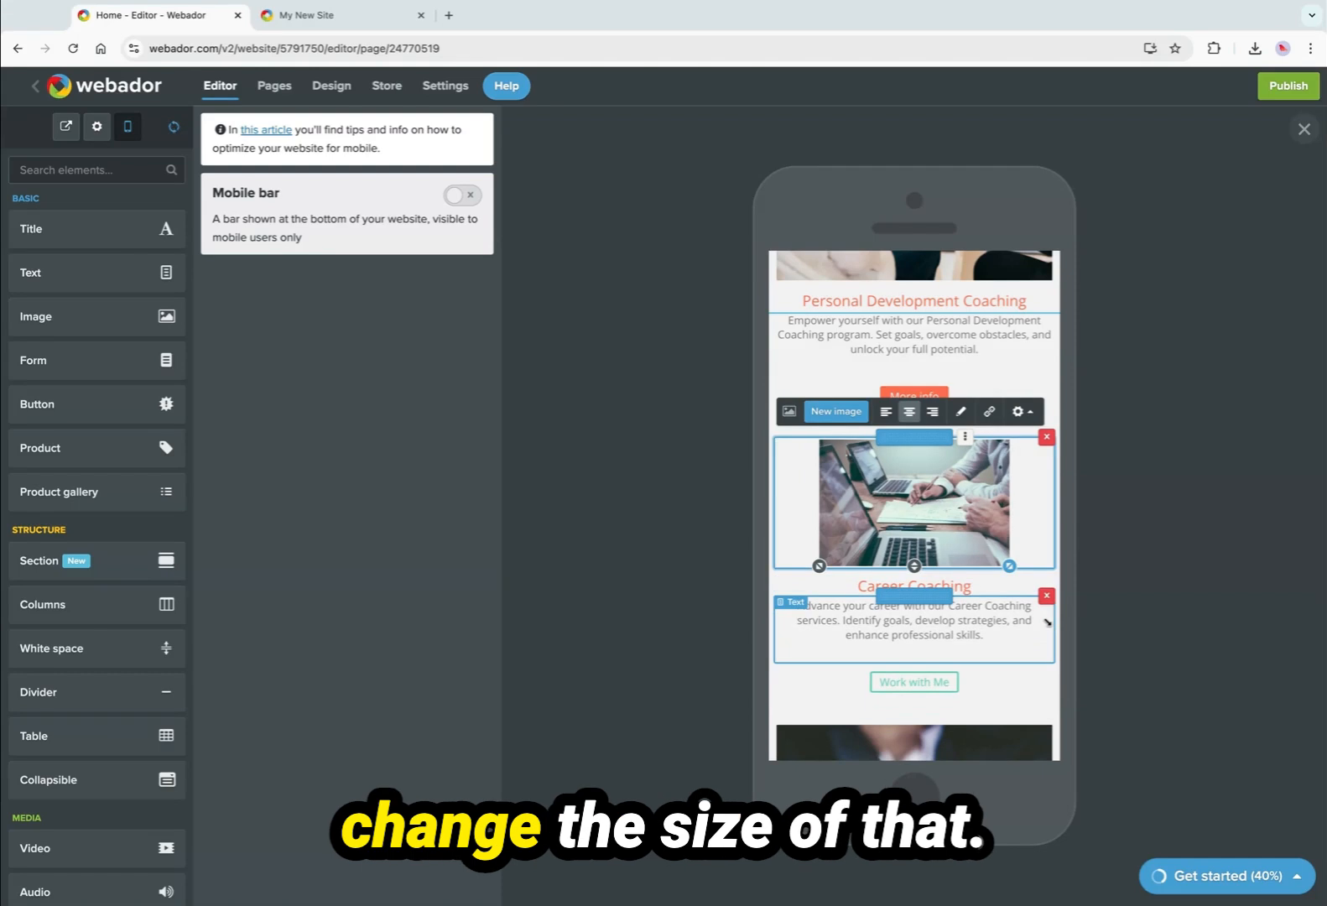
left_click_drag(1047, 622, 993, 544)
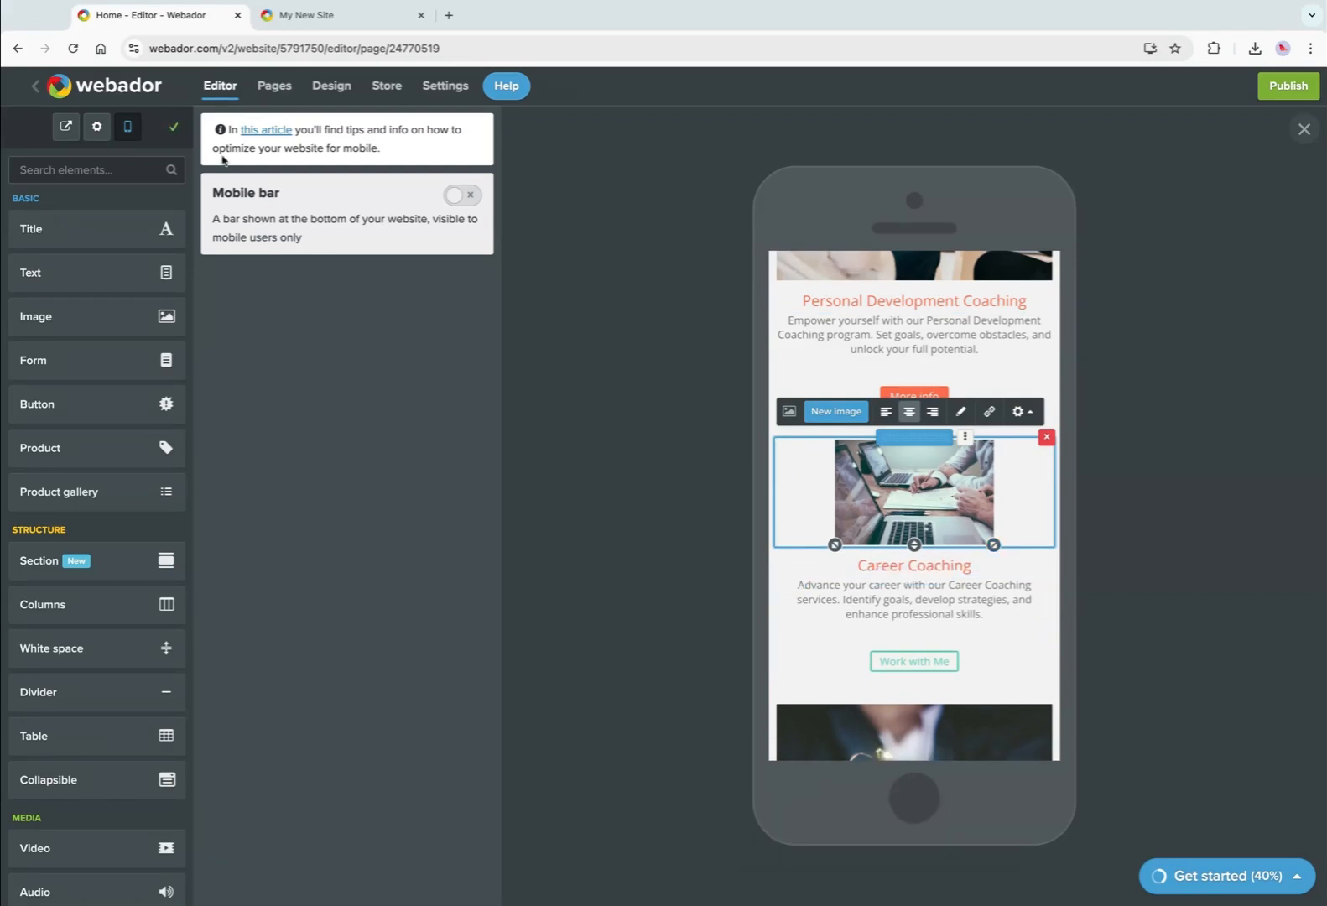
left_click(127, 126)
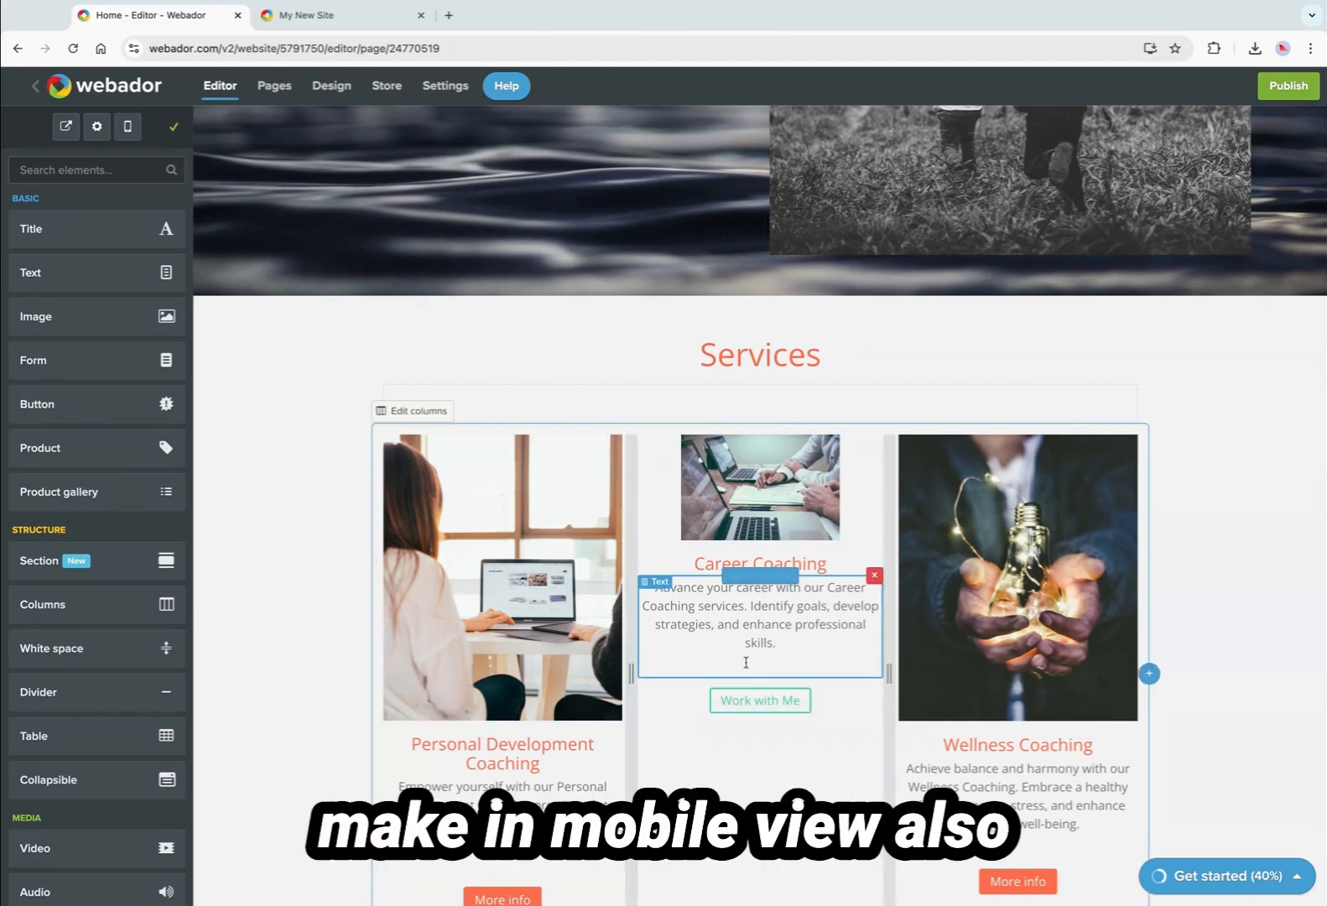
scroll(755, 671, "down", 2)
scroll(744, 660, "up", 7)
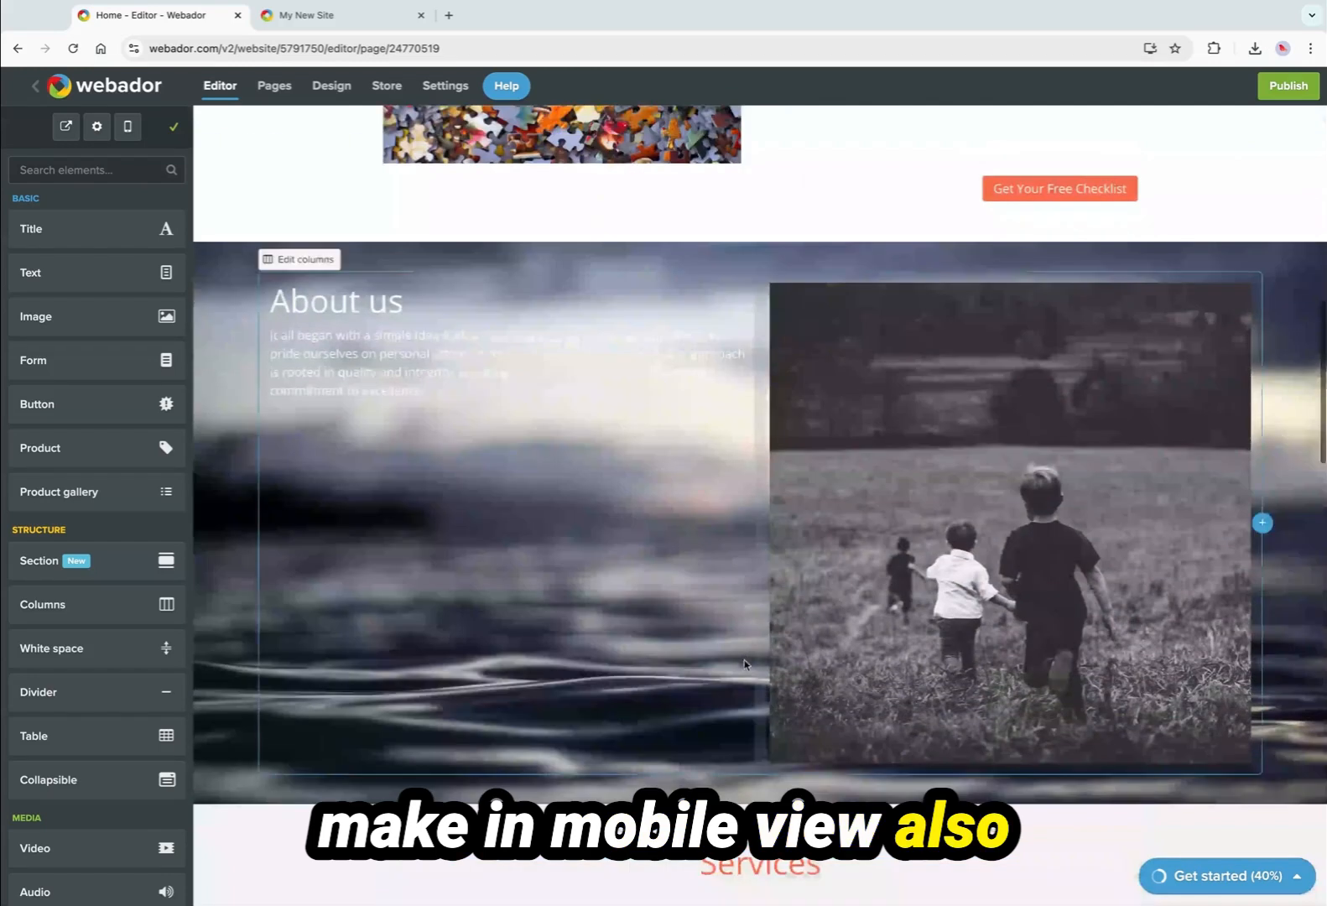
In mobile view, shrink the About us image of the running children to about a third of its width and check it in desktop view.
left_click(128, 128)
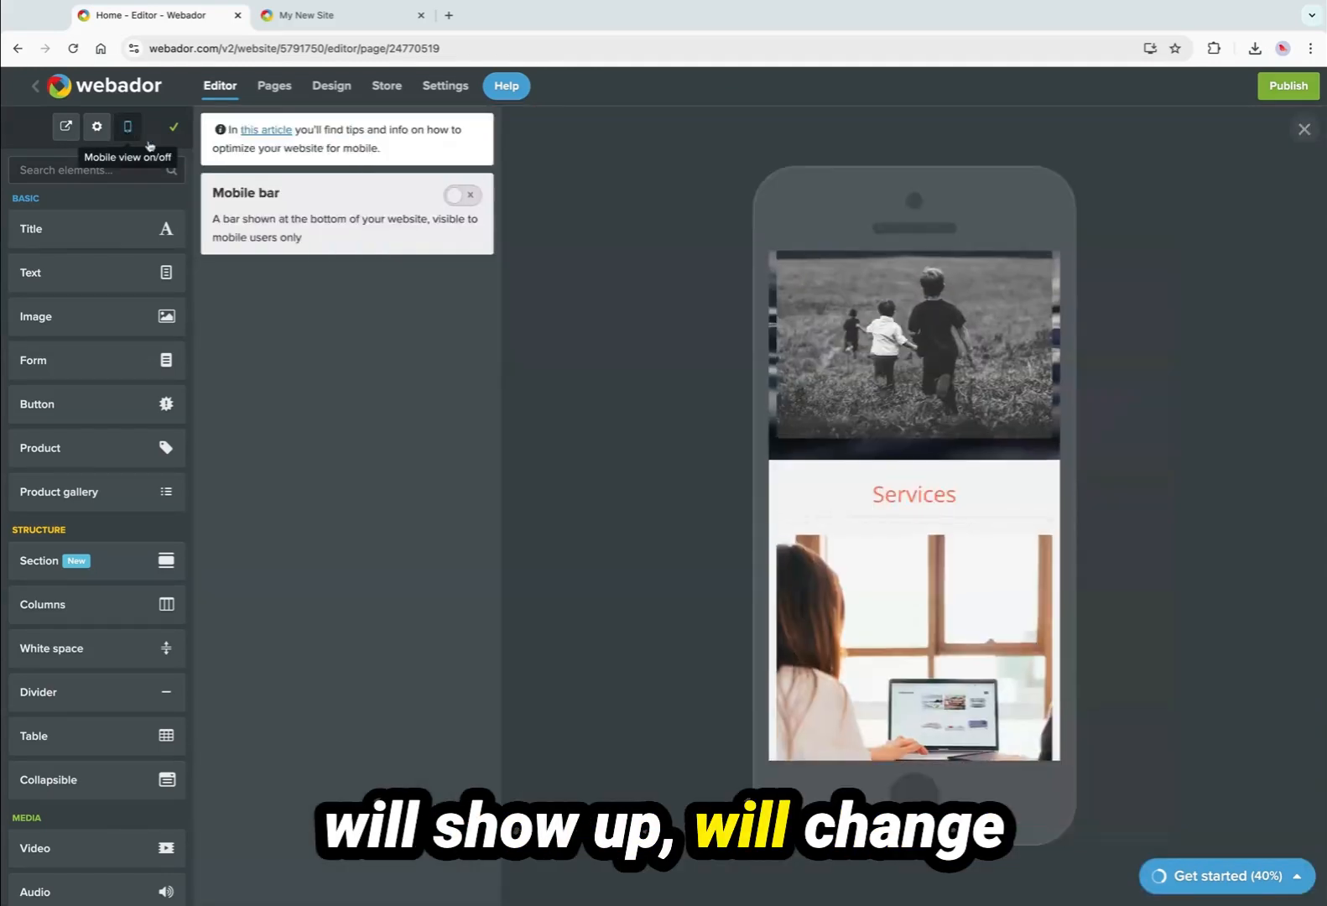
scroll(909, 448, "up", 4)
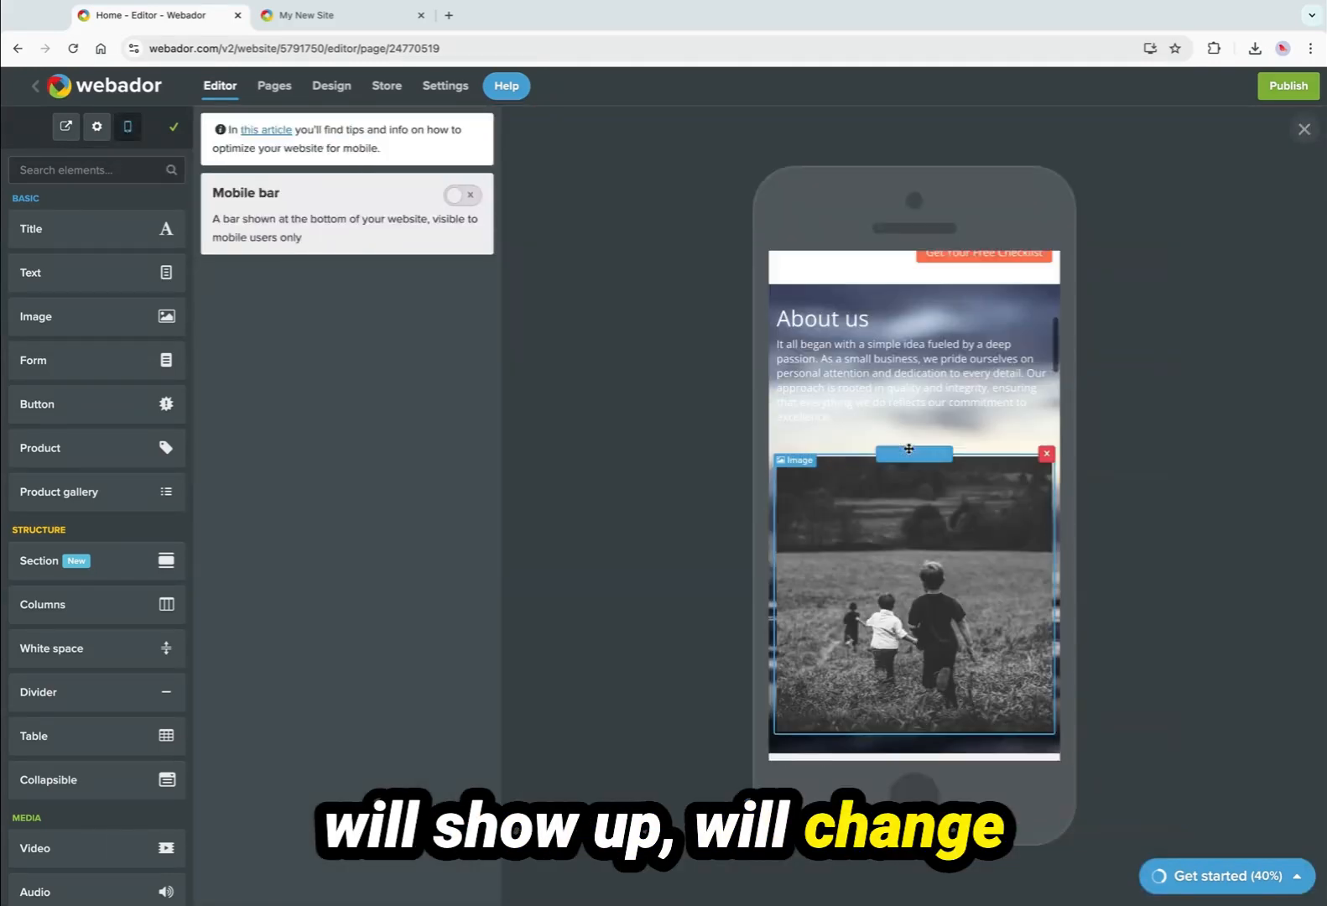
left_click(993, 663)
left_click_drag(1052, 743, 1027, 688)
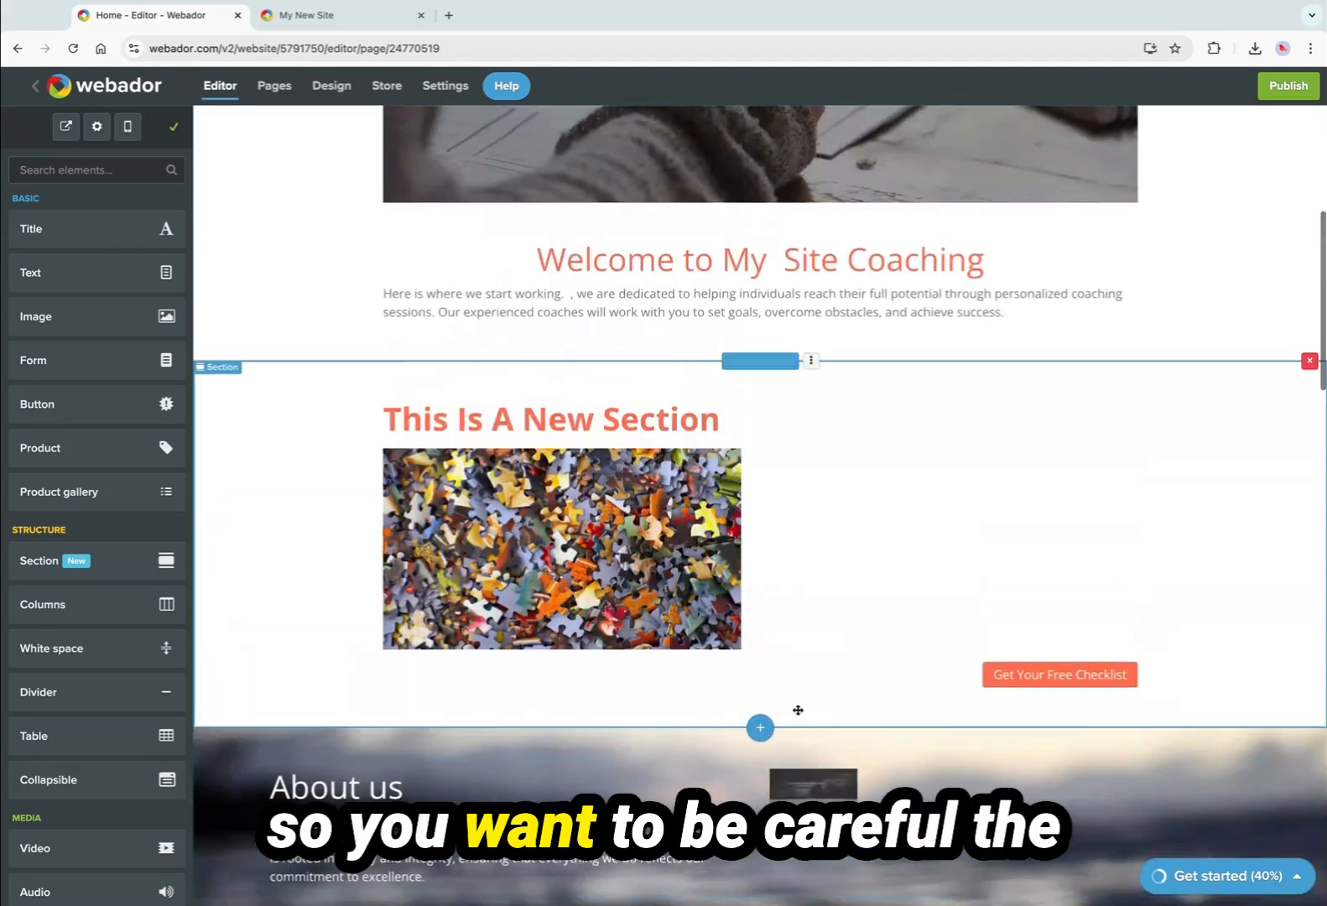
scroll(798, 710, "down", 3)
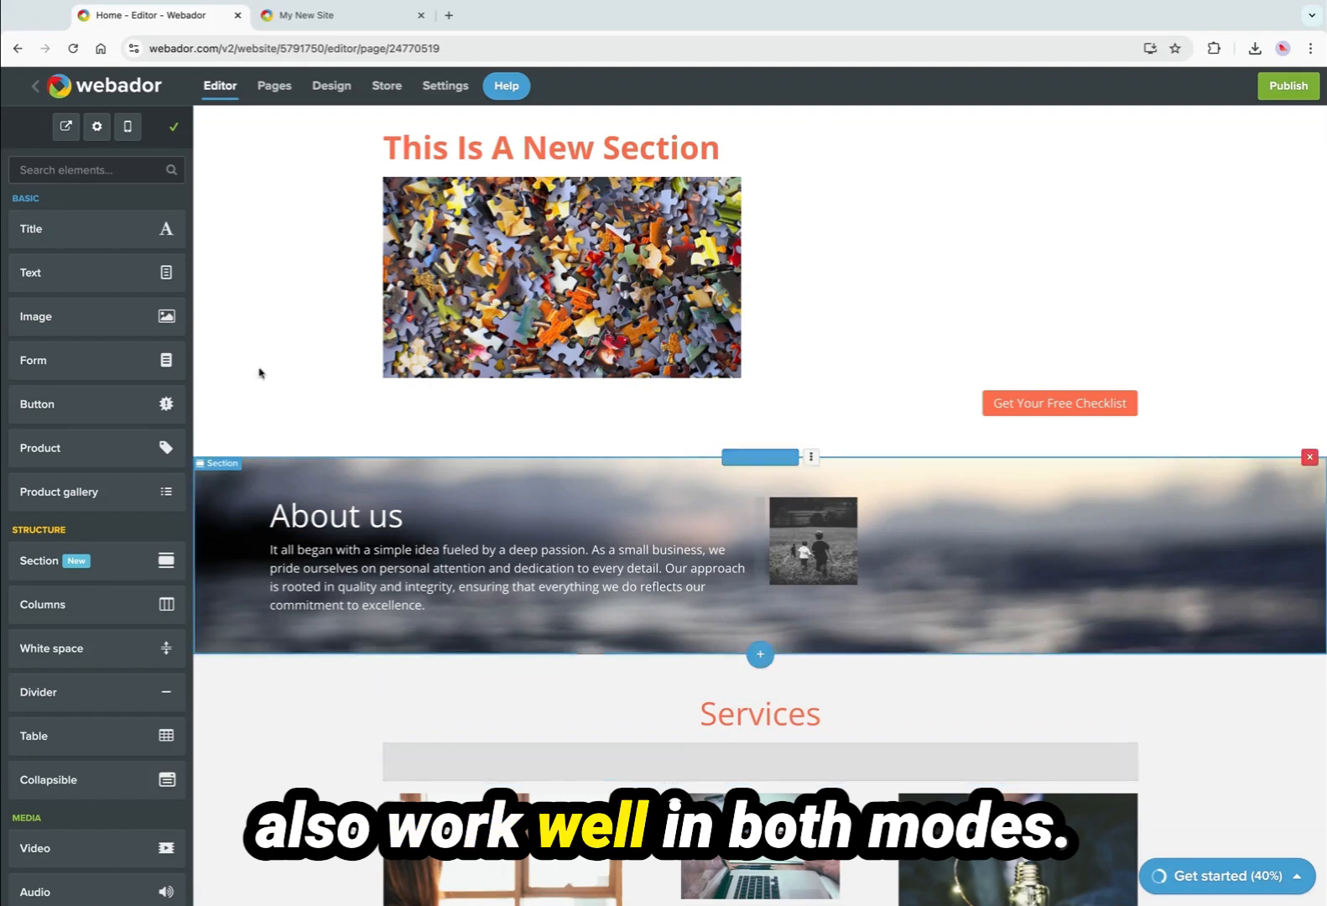
Examine the Home page's mobile layout from About us through the testimonials and Frequently Asked Questions, and return to desktop view.
left_click(127, 128)
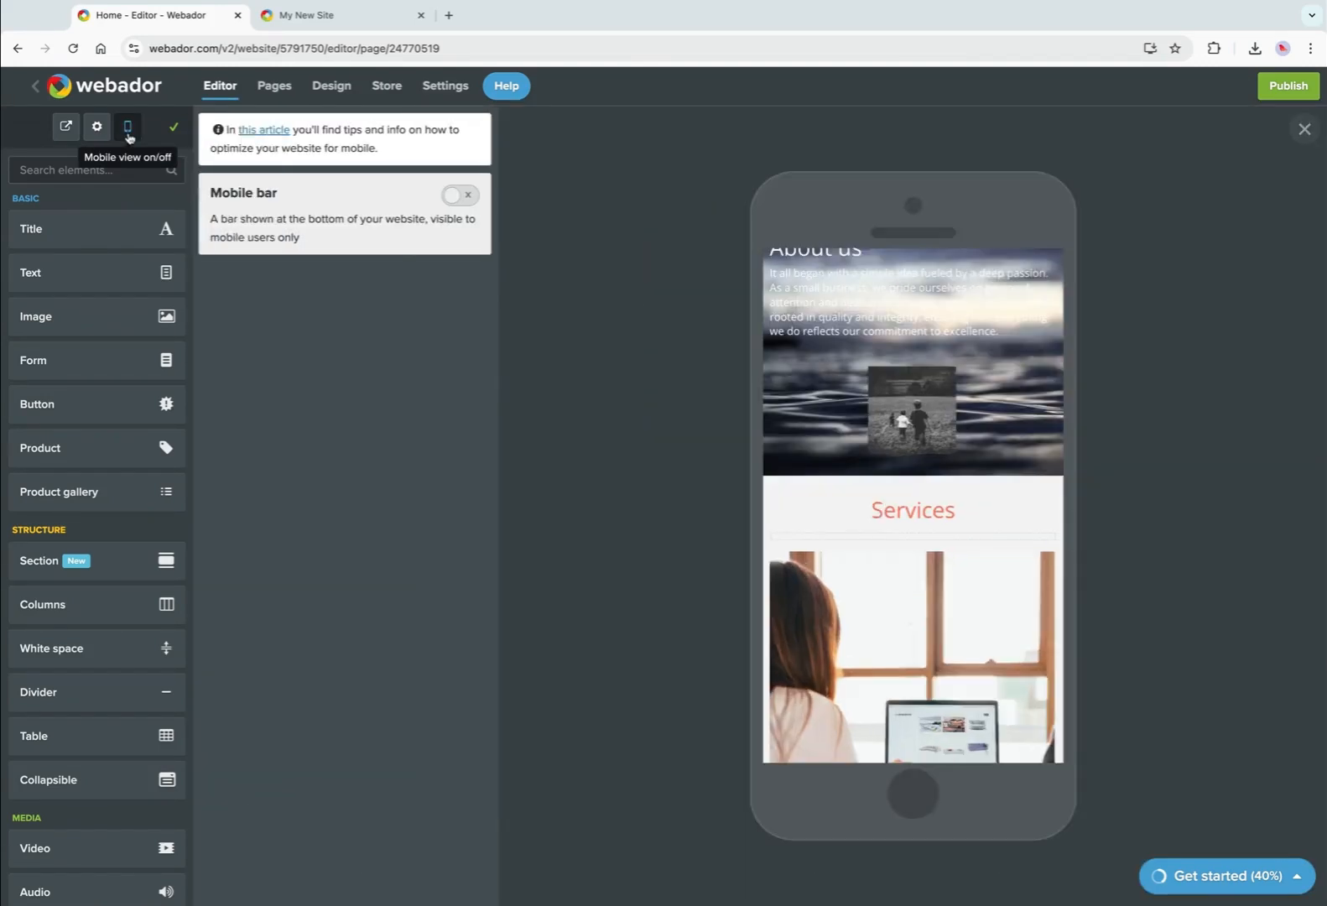
scroll(920, 600, "down", 10)
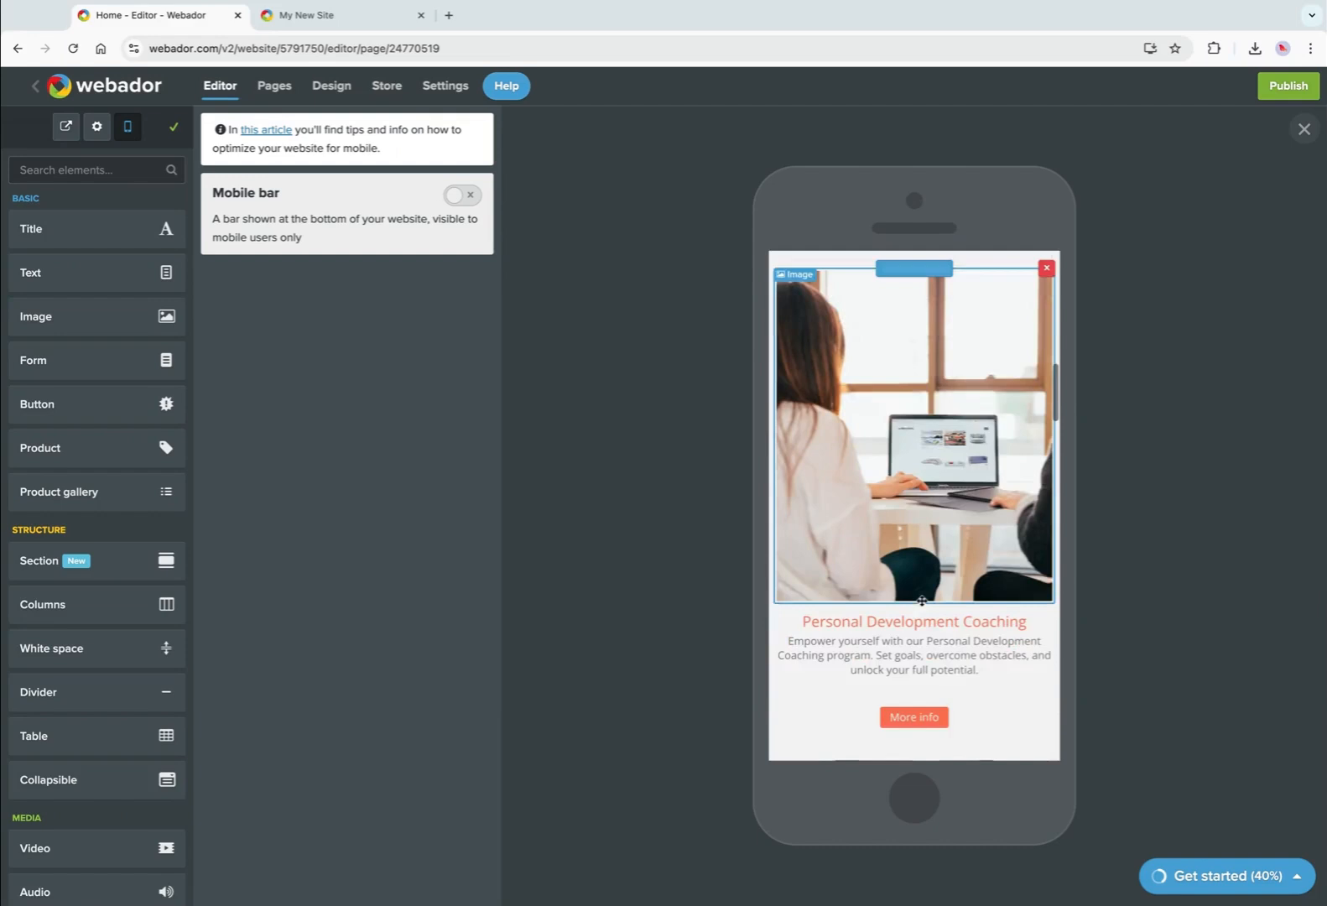
scroll(920, 600, "down", 7)
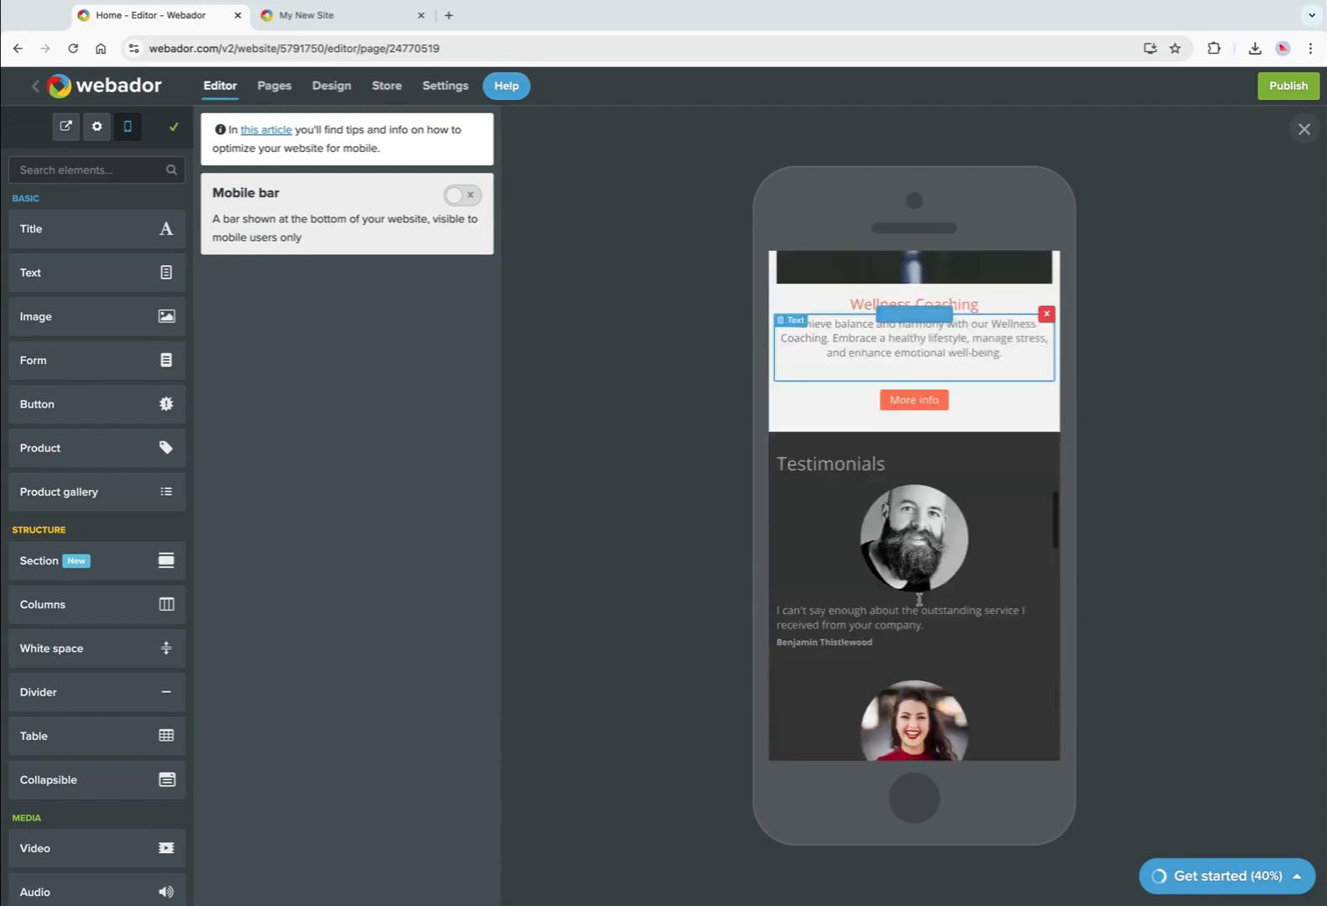
scroll(922, 620, "down", 2)
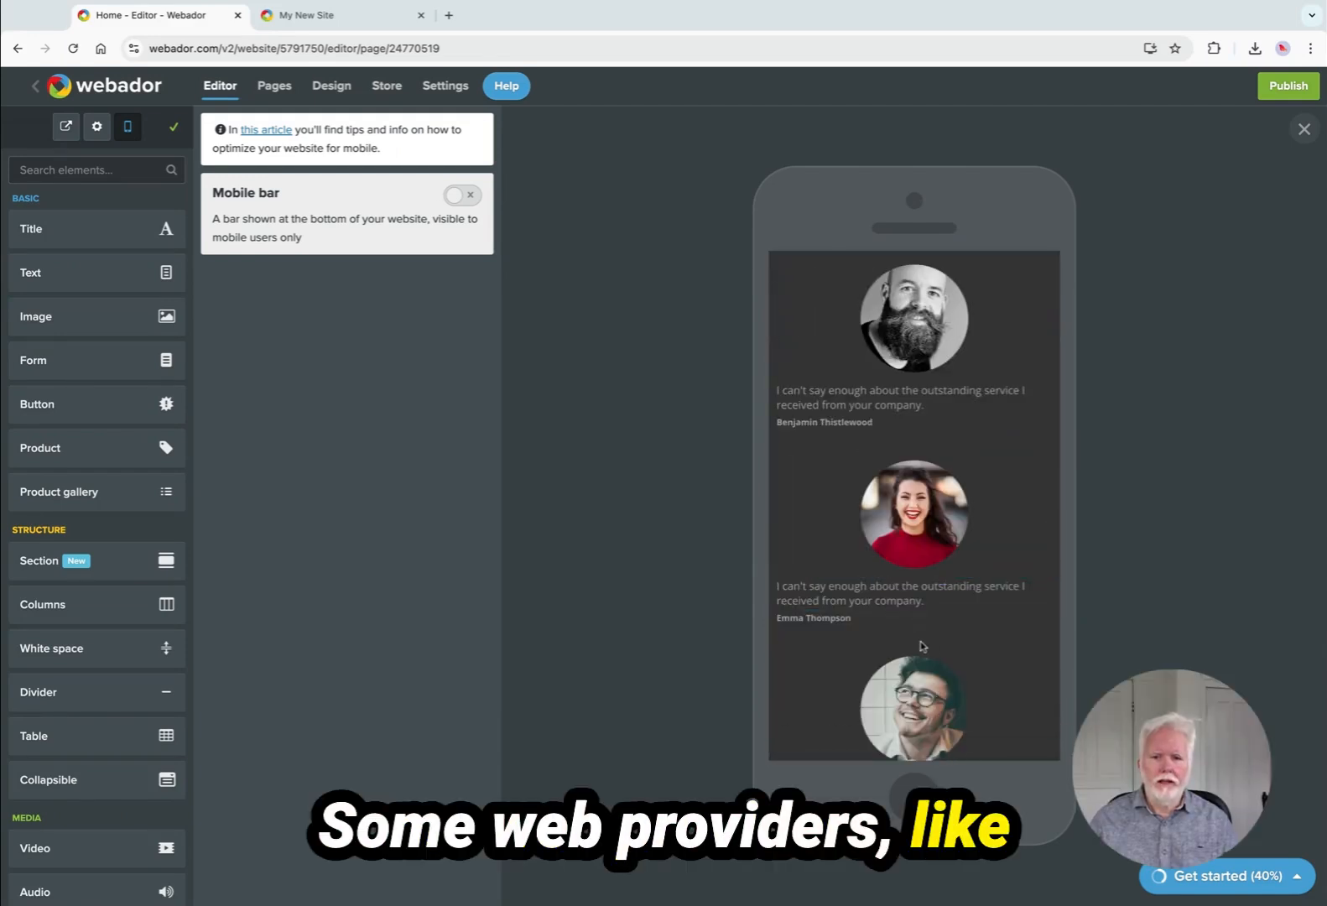
scroll(938, 629, "down", 3)
scroll(938, 629, "down", 6)
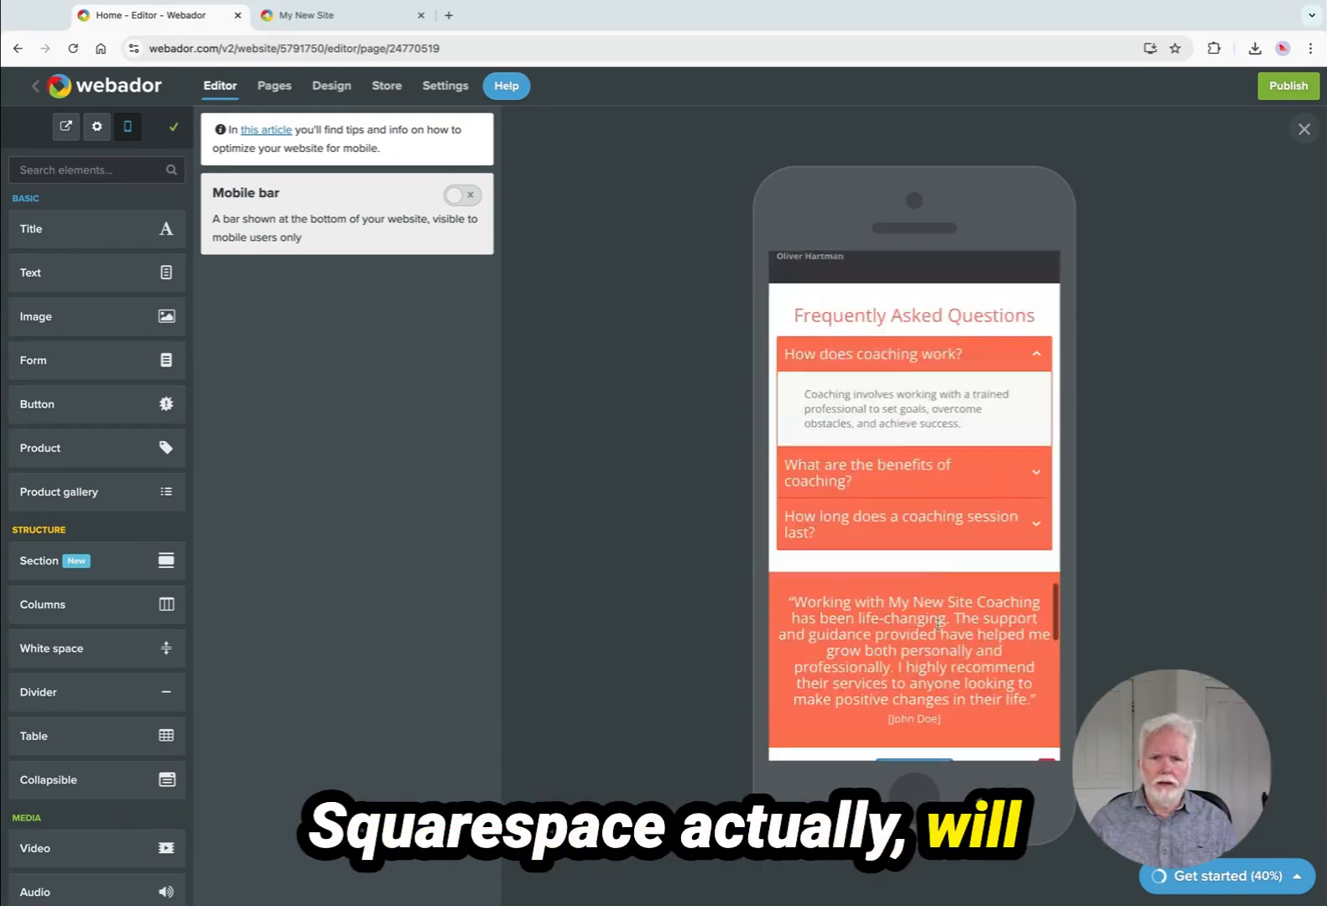
scroll(938, 629, "up", 2)
scroll(937, 625, "down", 3)
scroll(937, 625, "up", 18)
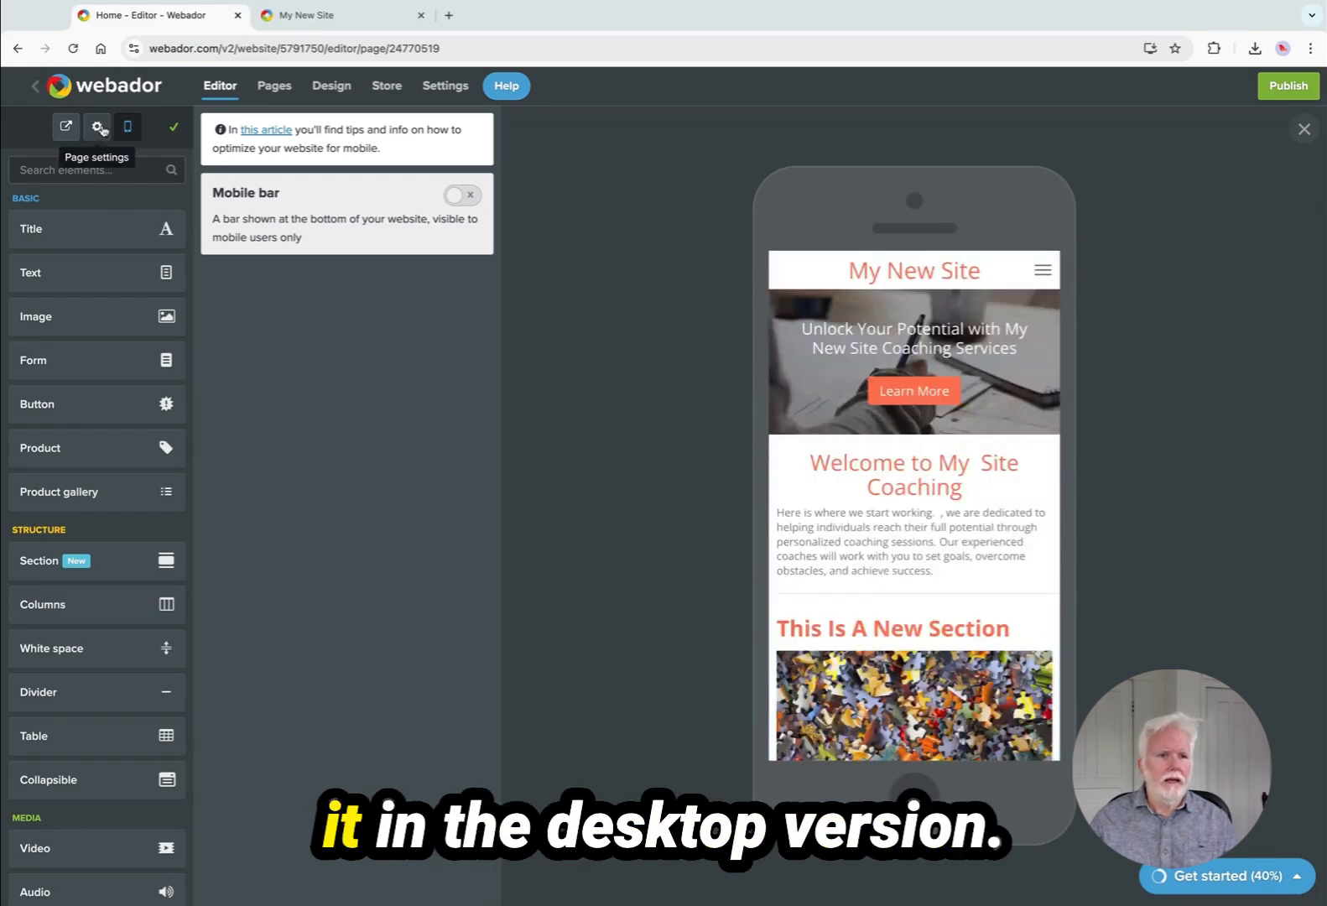
left_click(127, 127)
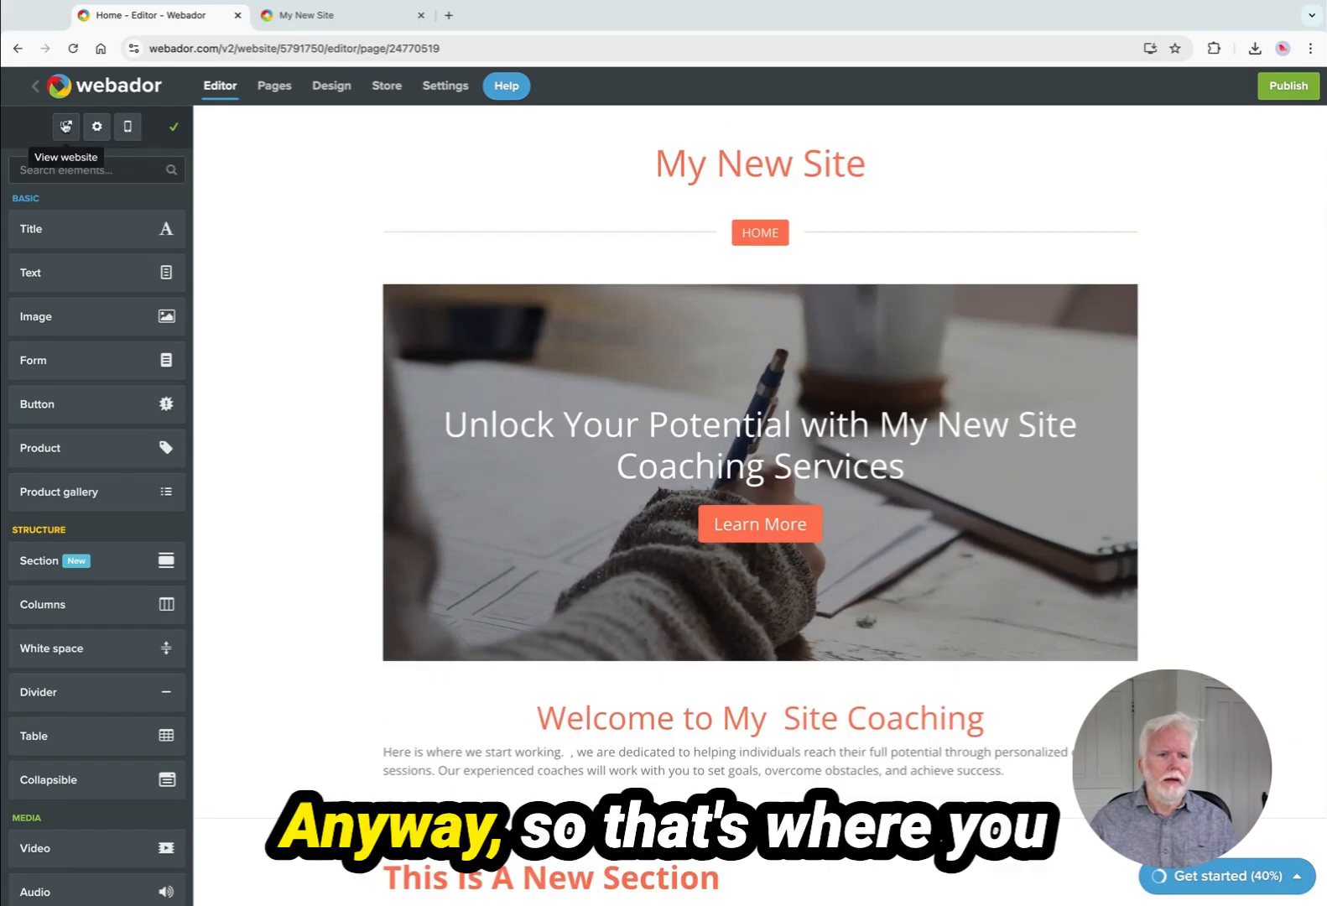
scroll(879, 505, "down", 4)
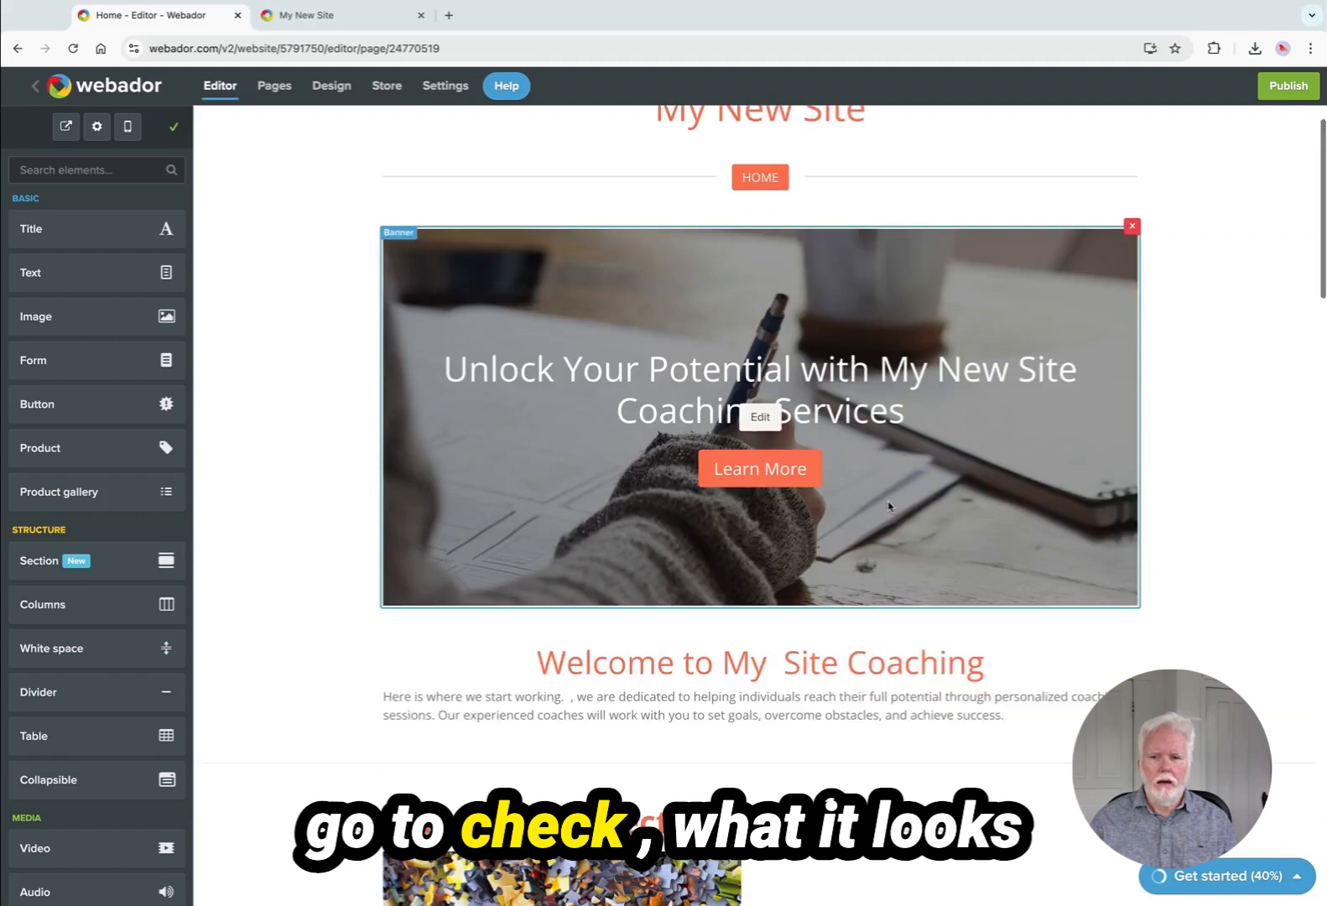